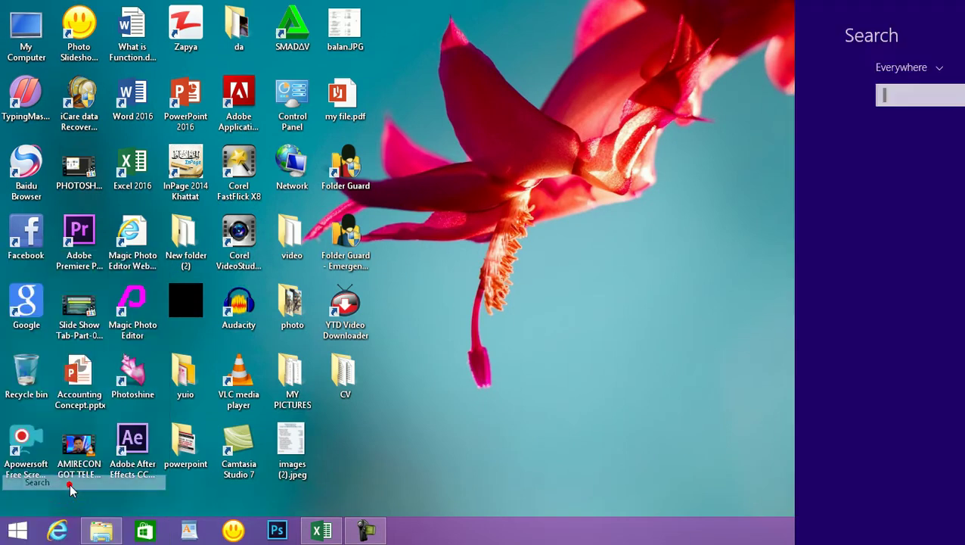
# Search the computer for Excel, open Excel 2016 with a blank workbook and maximize its window.
pyautogui.write('Exc')
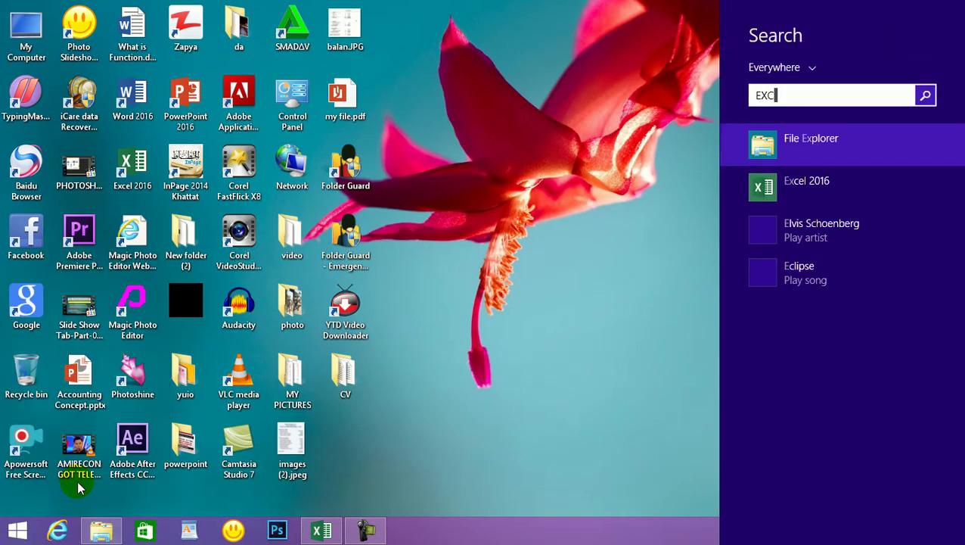
pyautogui.click(813, 139)
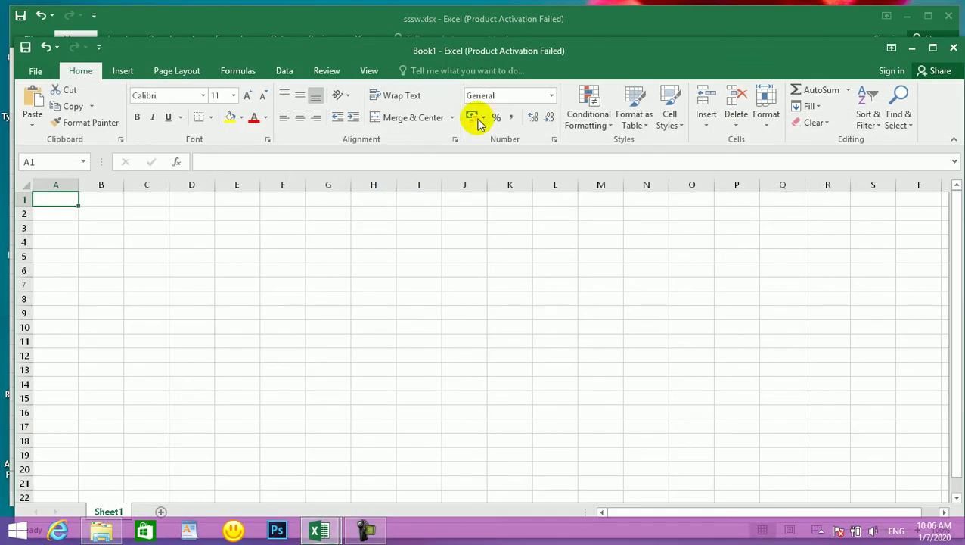
pyautogui.doubleClick(533, 54)
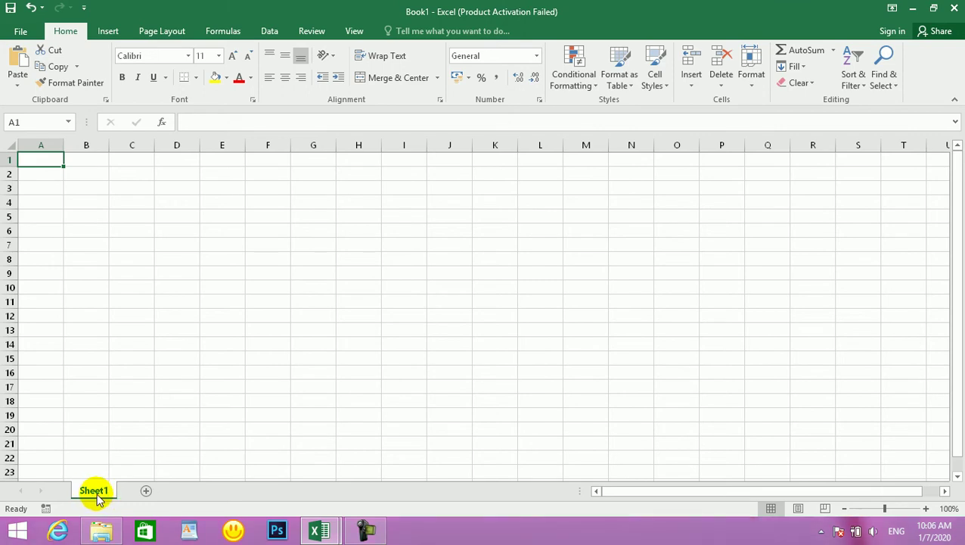
# Add three new worksheets after Sheet1 in the blank workbook.
pyautogui.click(148, 492)
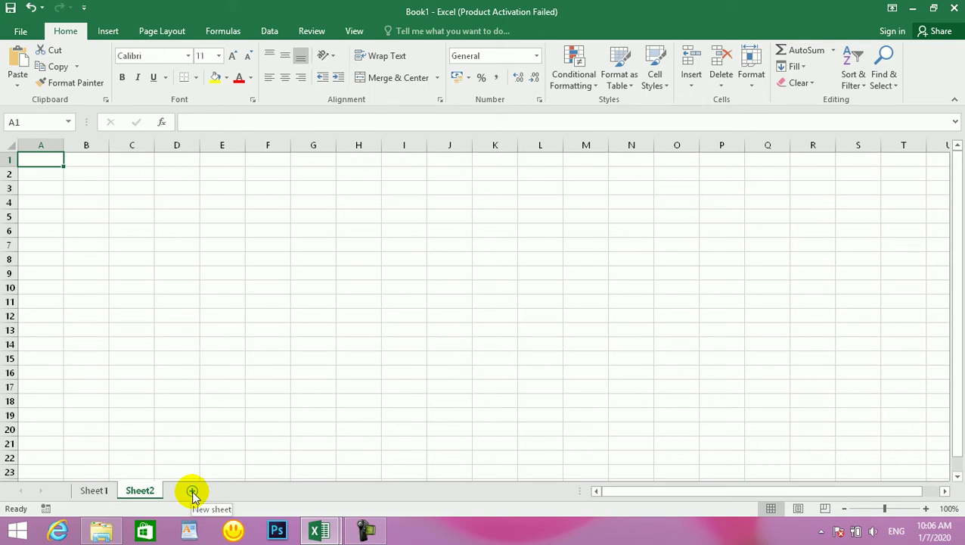
pyautogui.click(192, 491)
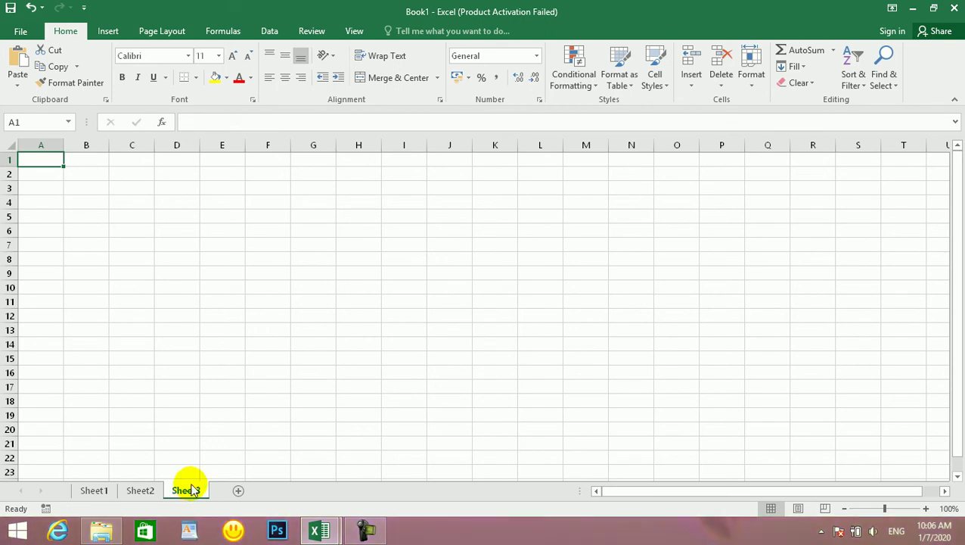
pyautogui.click(237, 491)
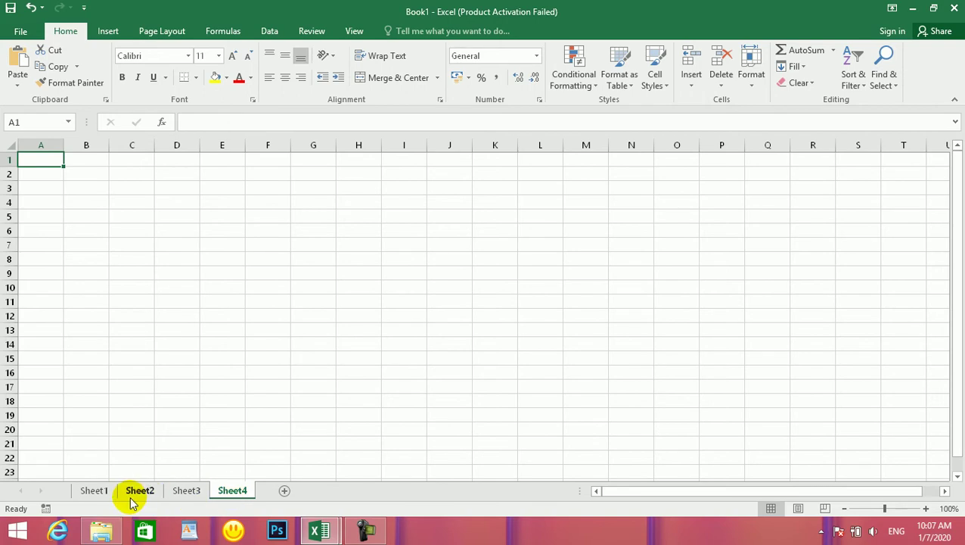
# Rename the Sheet1 worksheet as ITEM LIST.
pyautogui.click(93, 493)
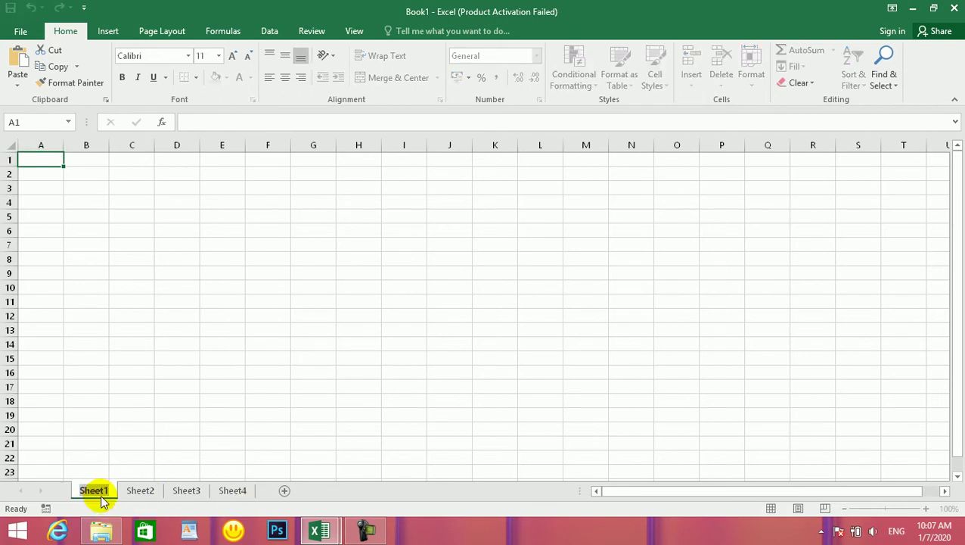
pyautogui.write('iTEM')
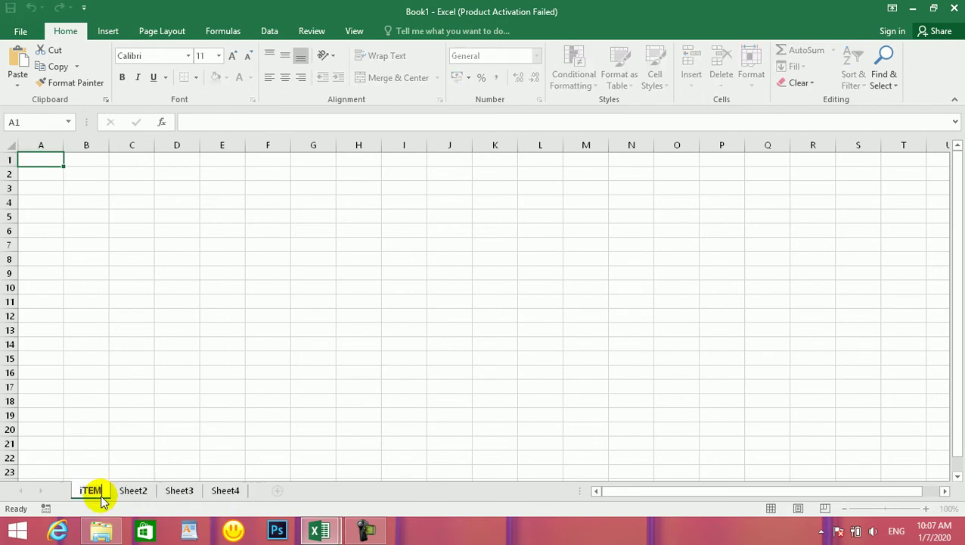
pyautogui.press('BackSpace')
pyautogui.press('BackSpace')
pyautogui.press('BackSpace')
pyautogui.press('BackSpace')
pyautogui.write('ITE')
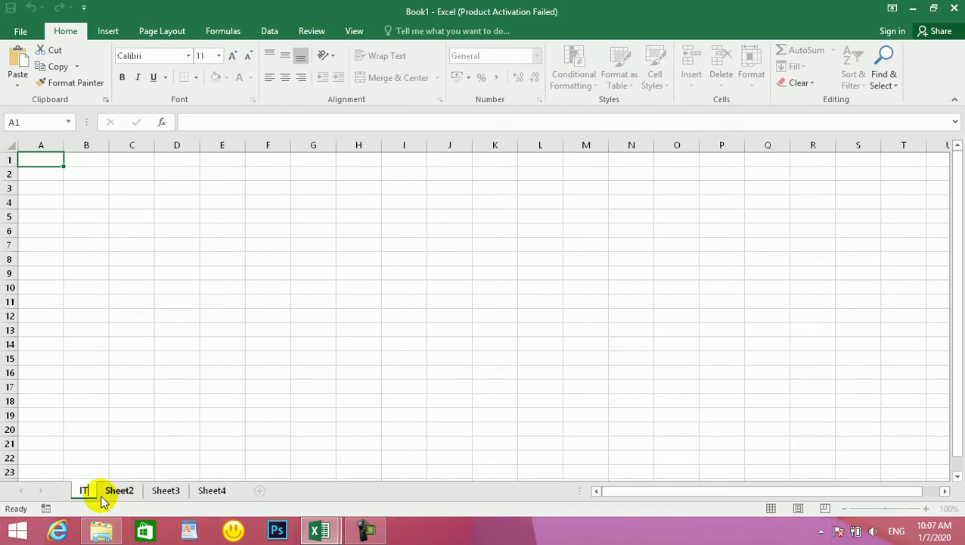
pyautogui.write('M LIST')
pyautogui.press('Return')
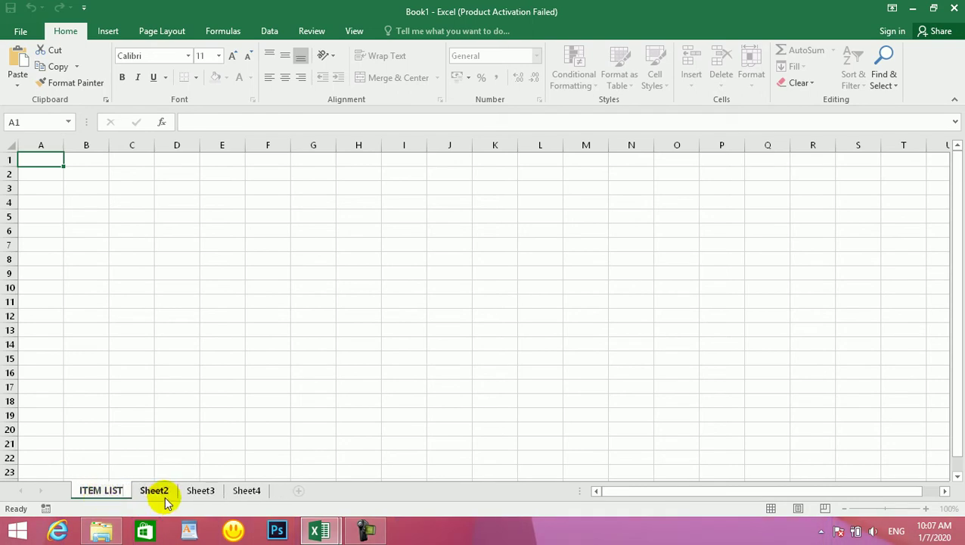
# Rename the Sheet2 worksheet as Received and the Sheet3 worksheet as Issued.
pyautogui.doubleClick(165, 491)
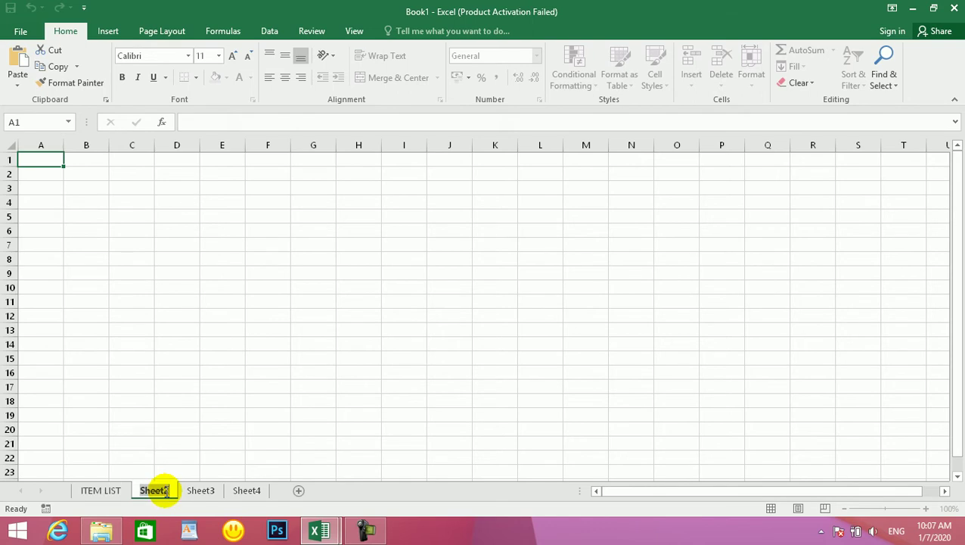
pyautogui.write('Received')
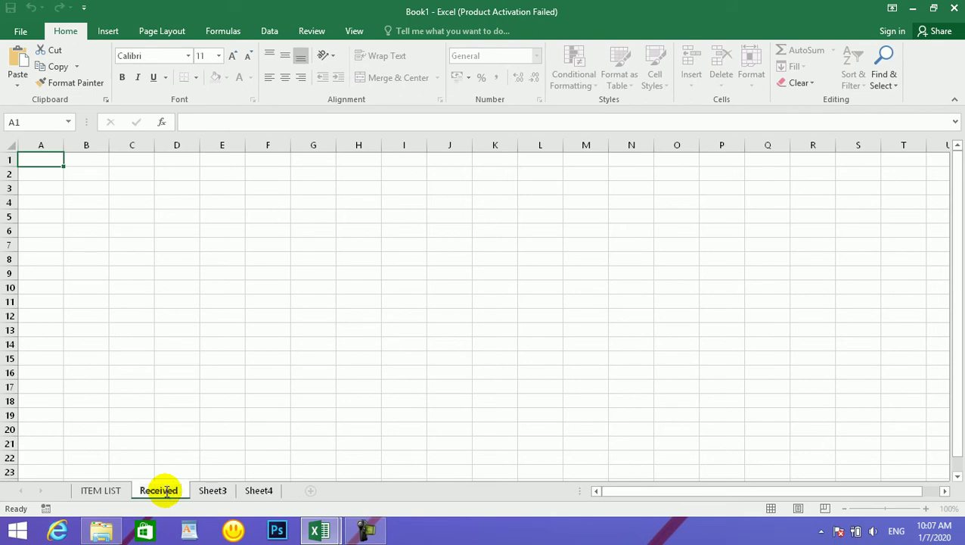
pyautogui.doubleClick(212, 491)
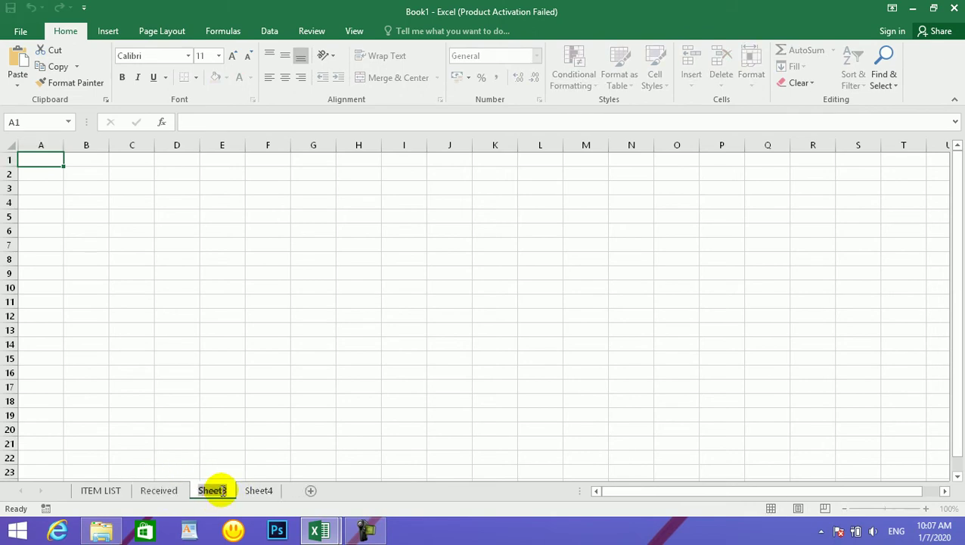
pyautogui.press('BackSpace')
pyautogui.write('Issued')
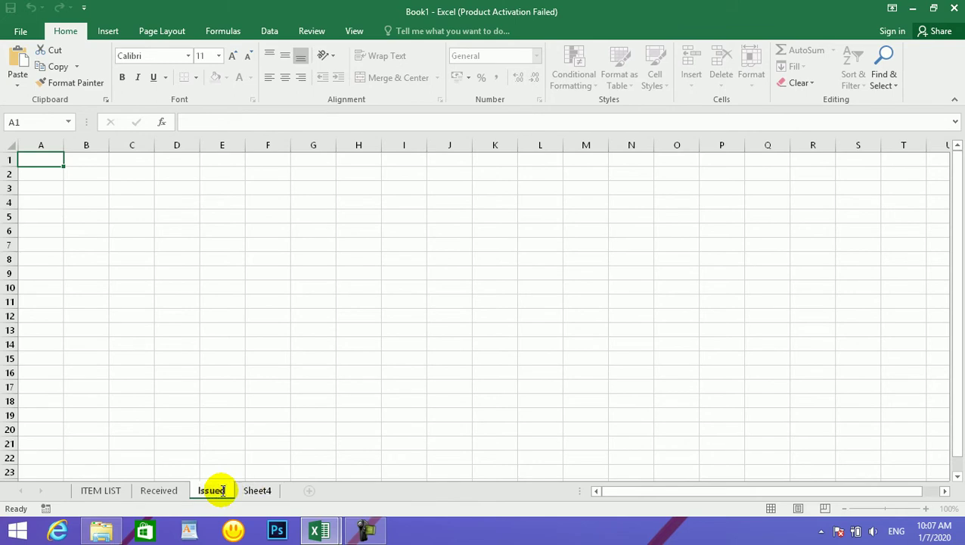
# Rename the Sheet4 worksheet as In stock.
pyautogui.doubleClick(258, 490)
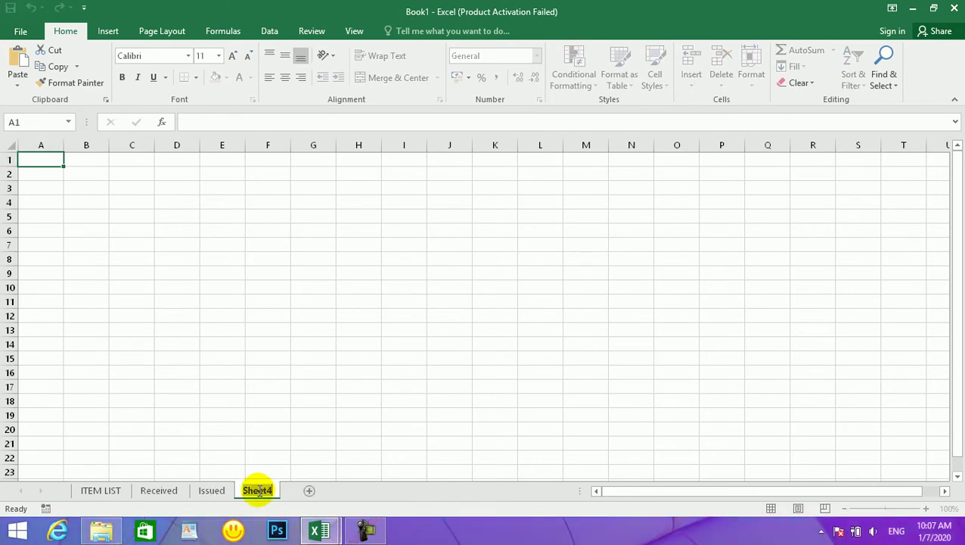
pyautogui.write('In stock')
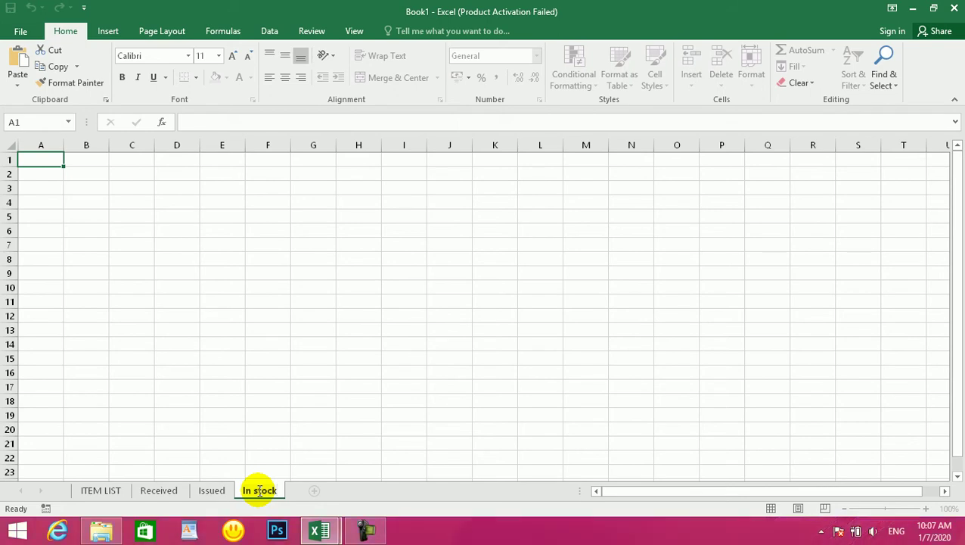
pyautogui.click(383, 415)
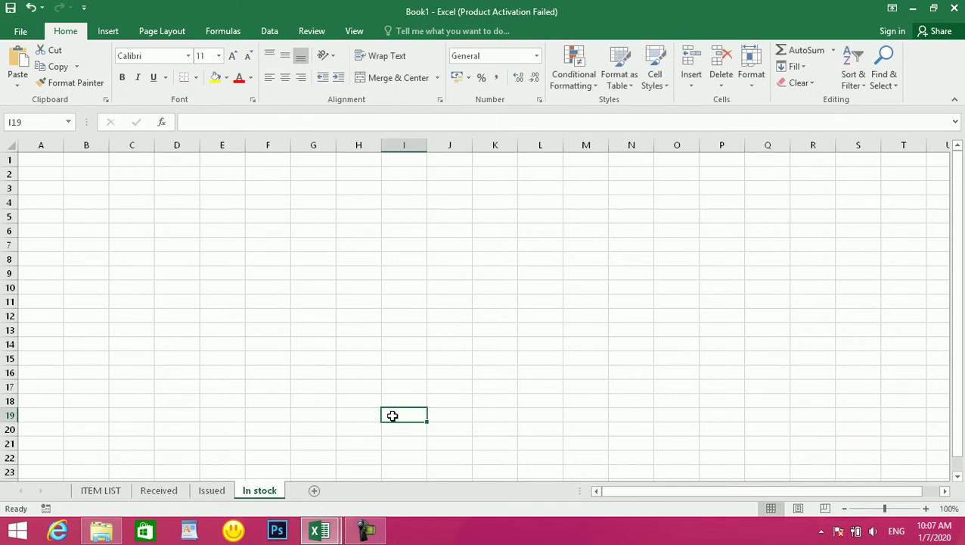
pyautogui.click(103, 491)
pyautogui.click(152, 491)
pyautogui.click(212, 490)
pyautogui.click(272, 491)
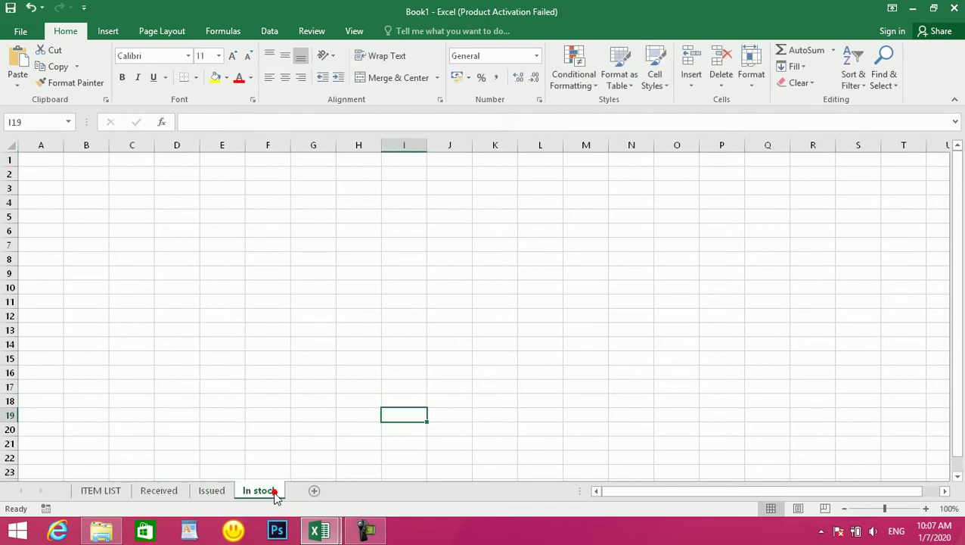
# On the ITEM LIST sheet, enter the headings Item No. in B4 and Item Description in C4.
pyautogui.click(109, 491)
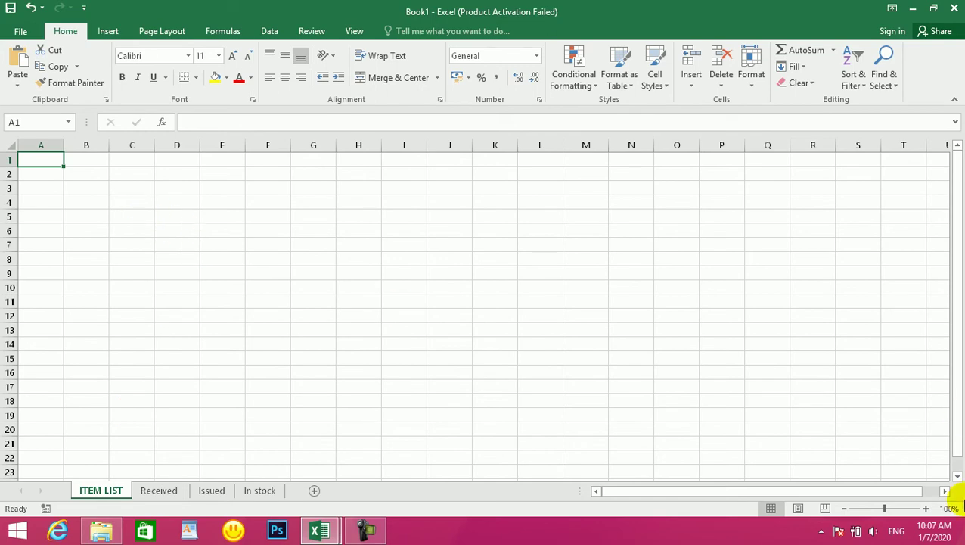
pyautogui.click(926, 508)
pyautogui.click(925, 508)
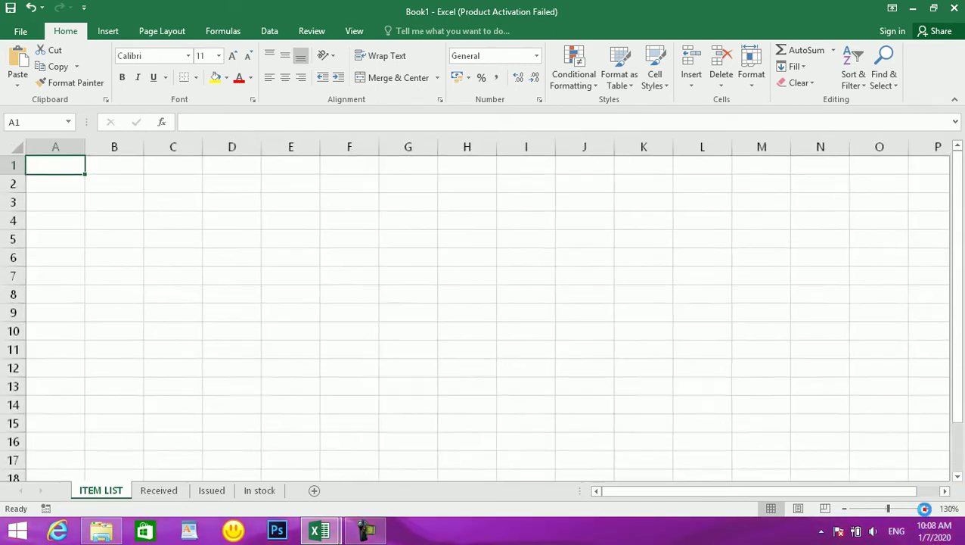
pyautogui.click(926, 508)
pyautogui.click(926, 508)
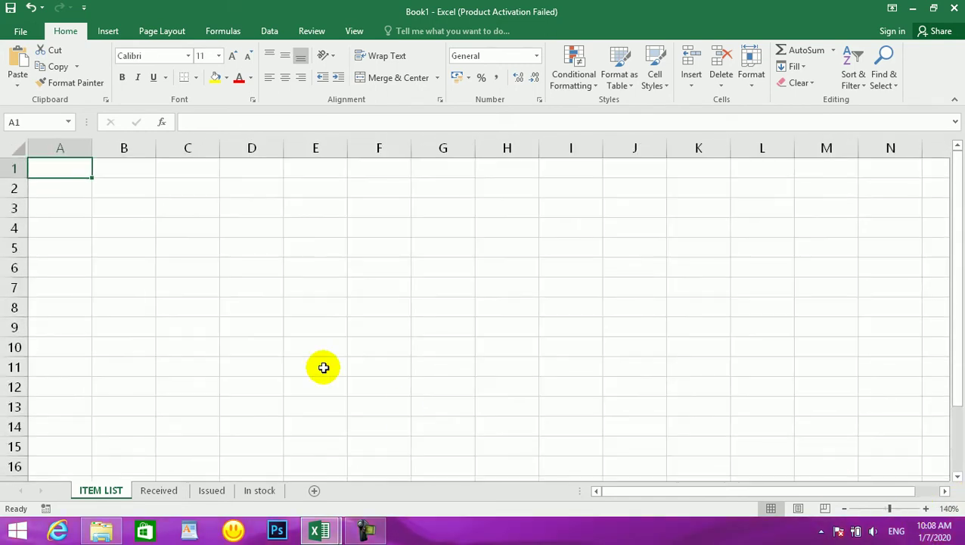
pyautogui.click(124, 227)
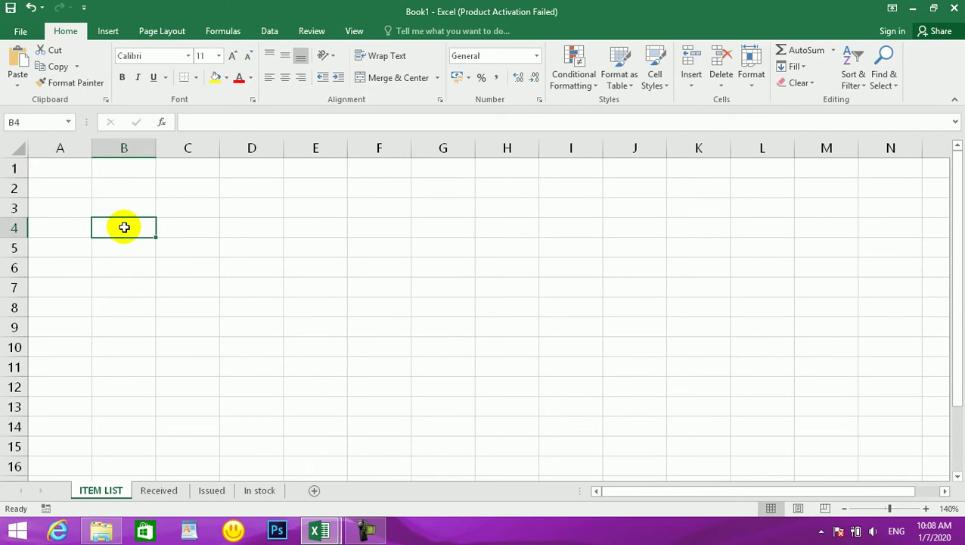
pyautogui.write('Item No.')
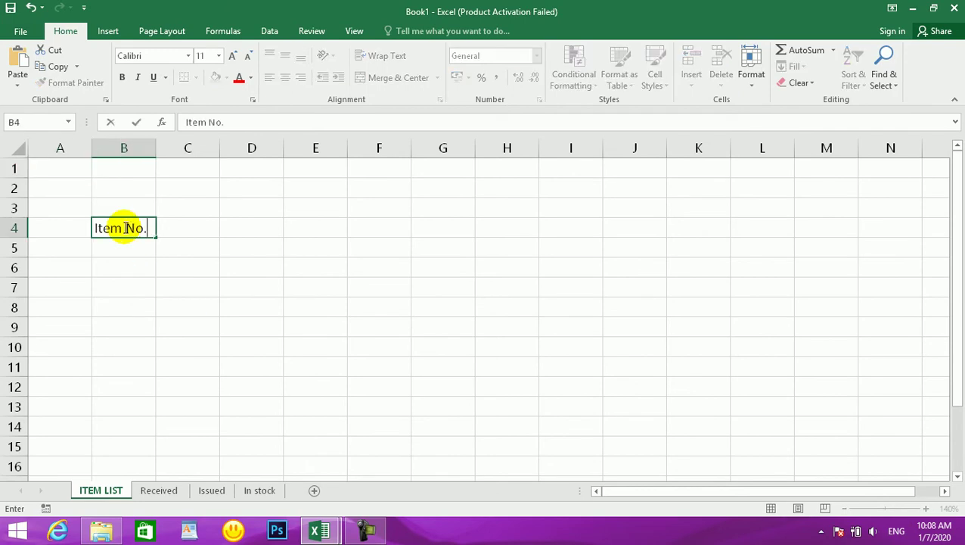
pyautogui.press('Tab')
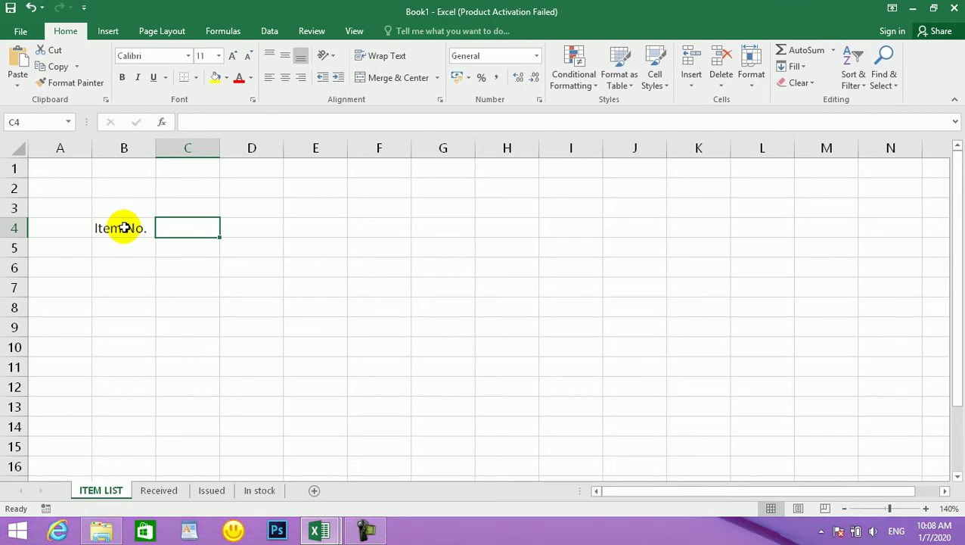
pyautogui.write('Item')
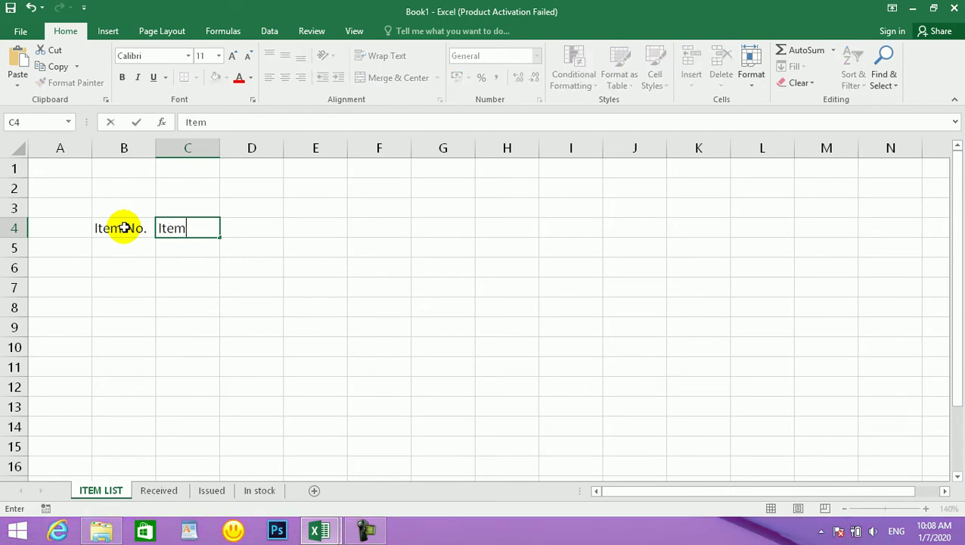
pyautogui.write(' Description')
pyautogui.press('Tab')
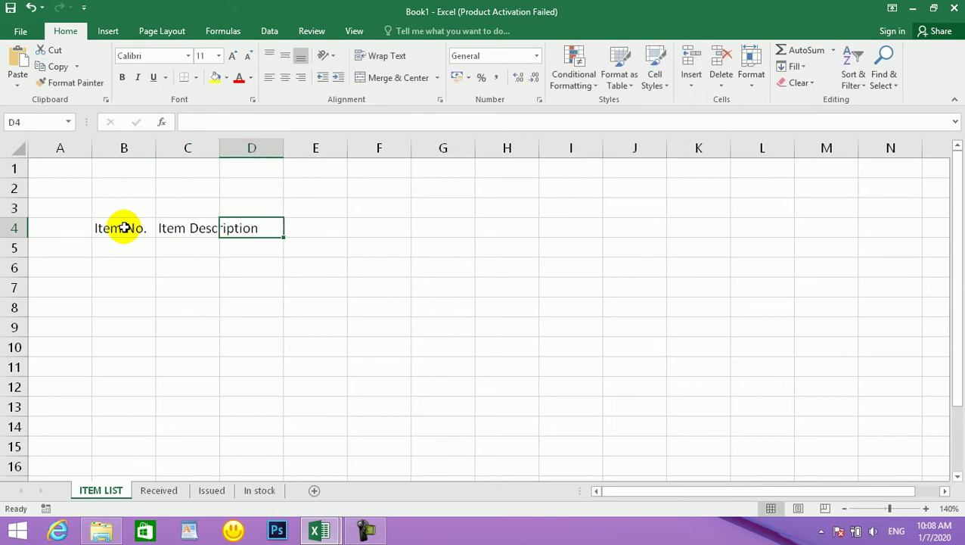
# Enter the headings Units in D4 and Remarks in E4, and autofit column C to the Item Description heading.
pyautogui.write('Units')
pyautogui.press('Tab')
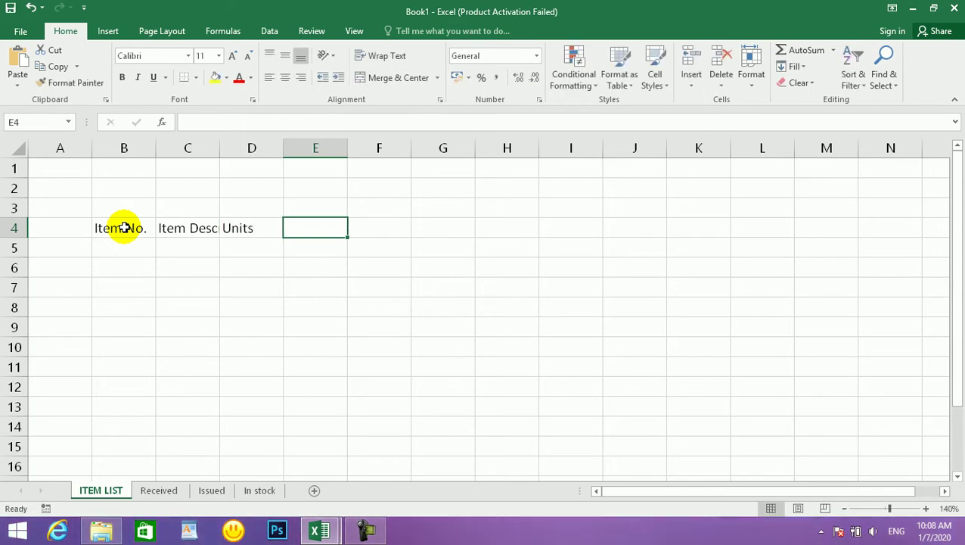
pyautogui.write('Remarks')
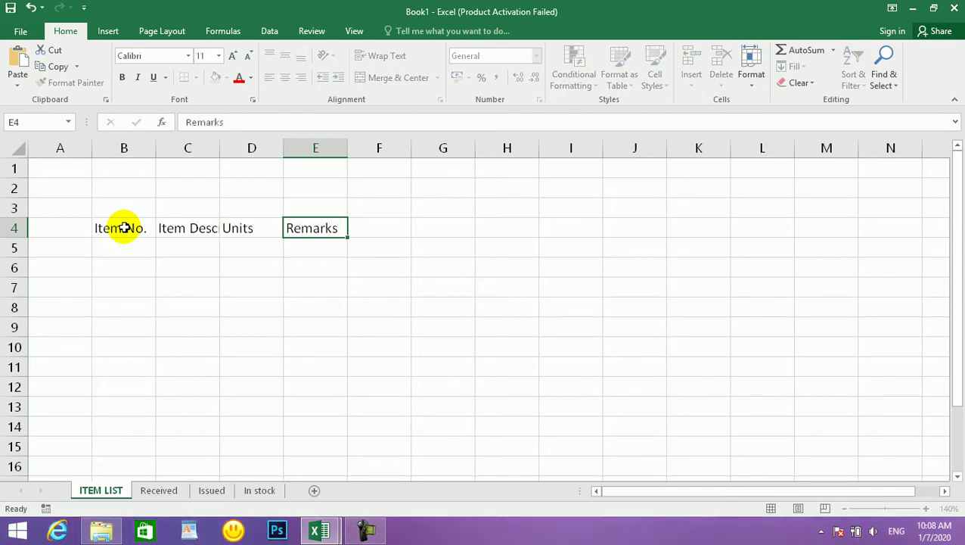
pyautogui.press('Return')
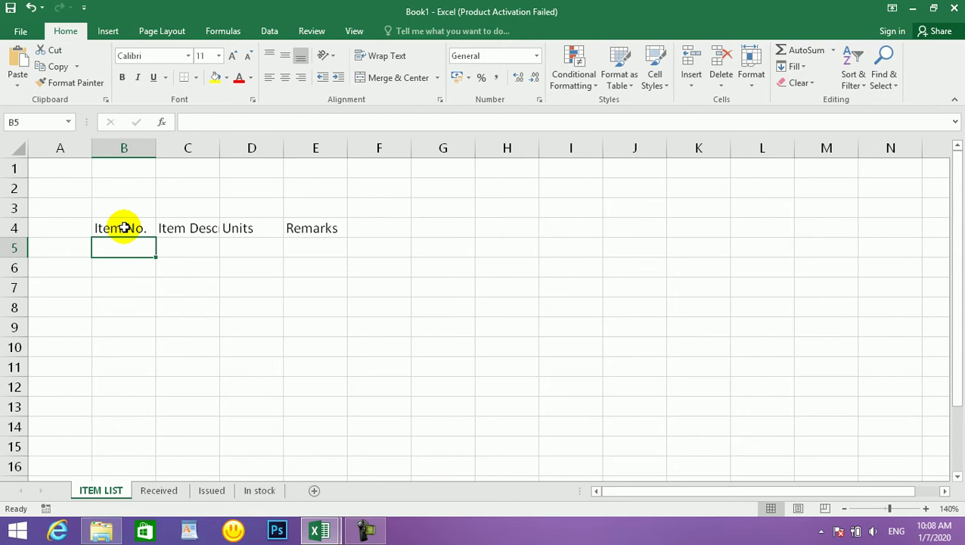
pyautogui.doubleClick(219, 143)
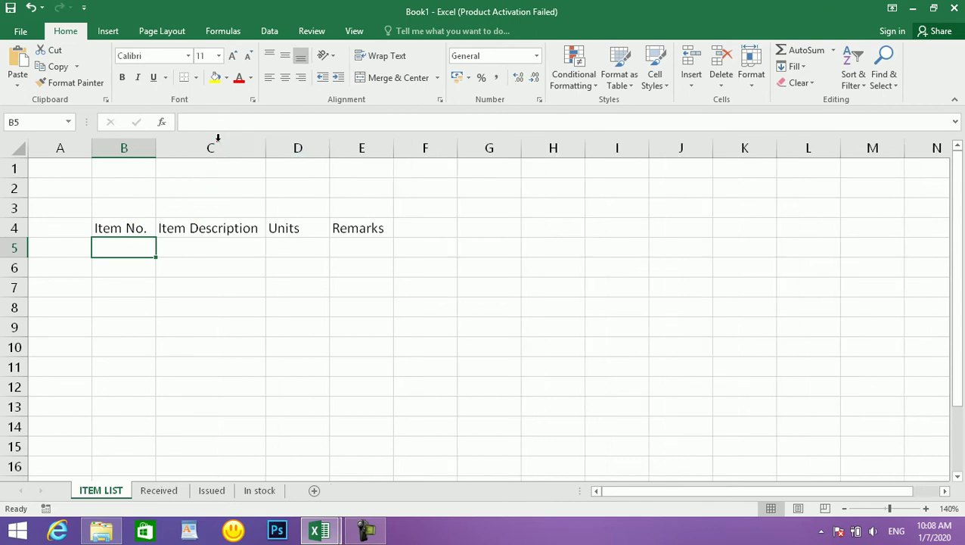
pyautogui.click(235, 285)
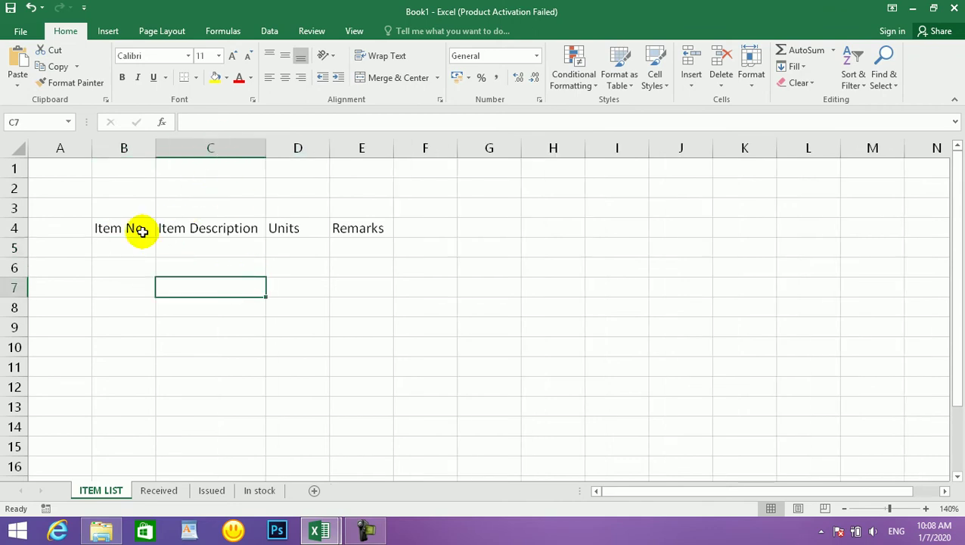
# Enter 101 as the first item number in B5, below the Item No. heading.
pyautogui.moveTo(100, 224); pyautogui.dragTo(371, 416)
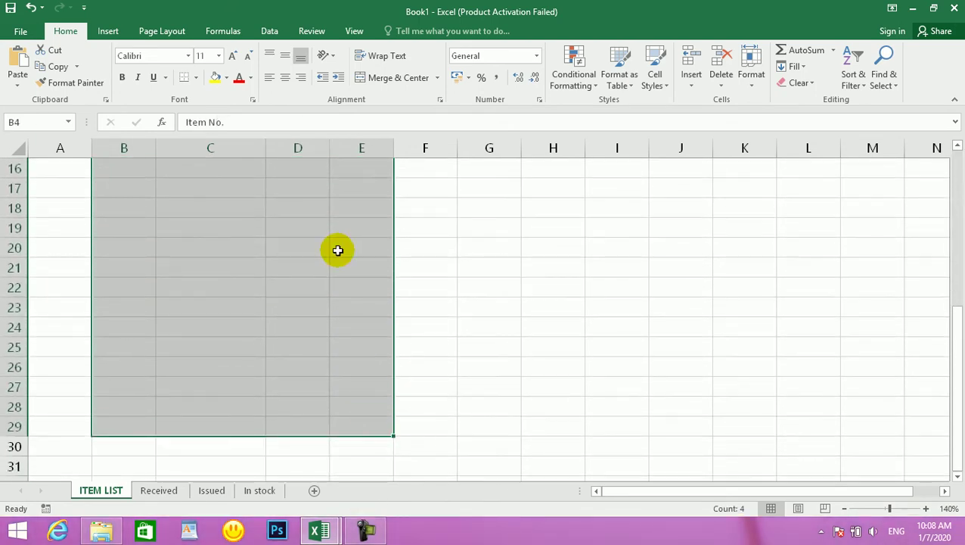
pyautogui.scroll(4, 198, 267)
pyautogui.click(131, 200)
pyautogui.click(134, 186)
pyautogui.click(134, 189)
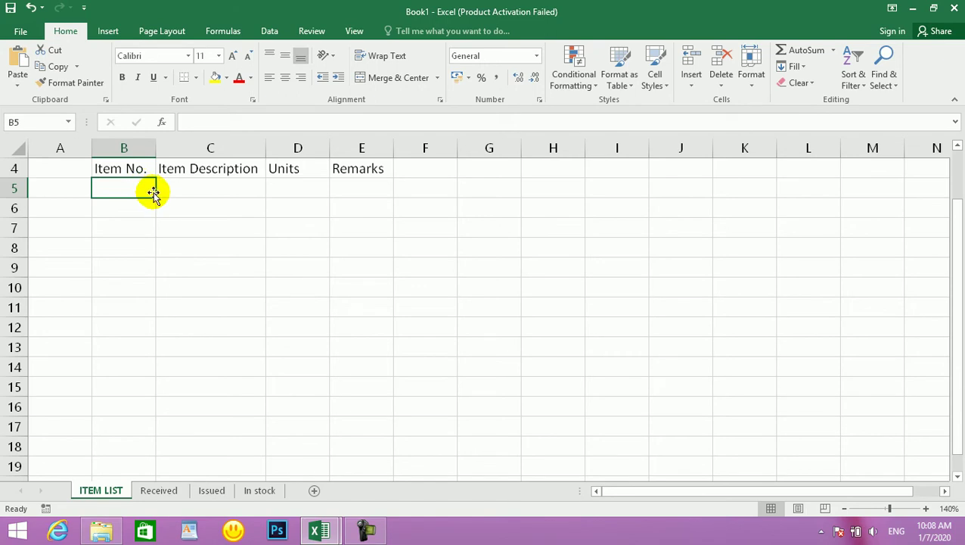
pyautogui.write('1')
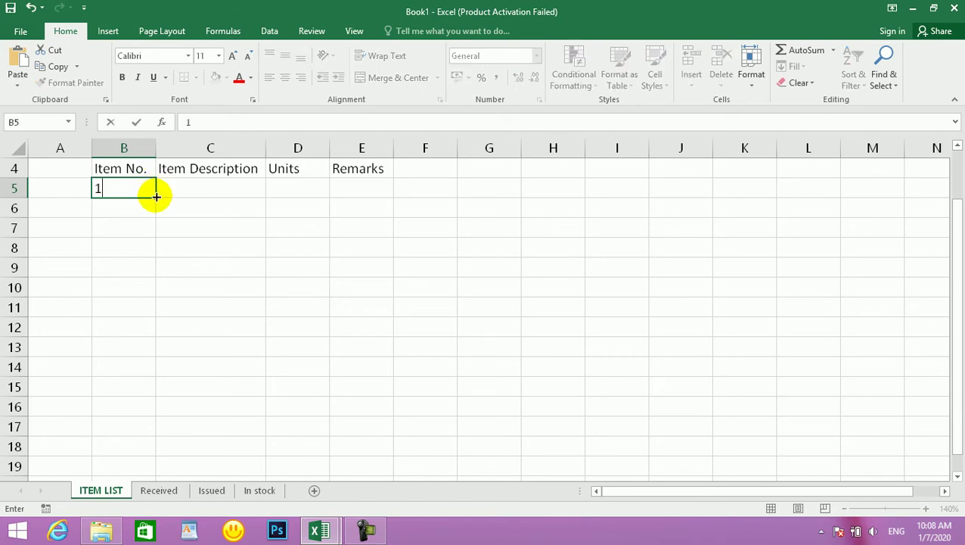
pyautogui.write('01')
pyautogui.press('Return')
pyautogui.press('Return')
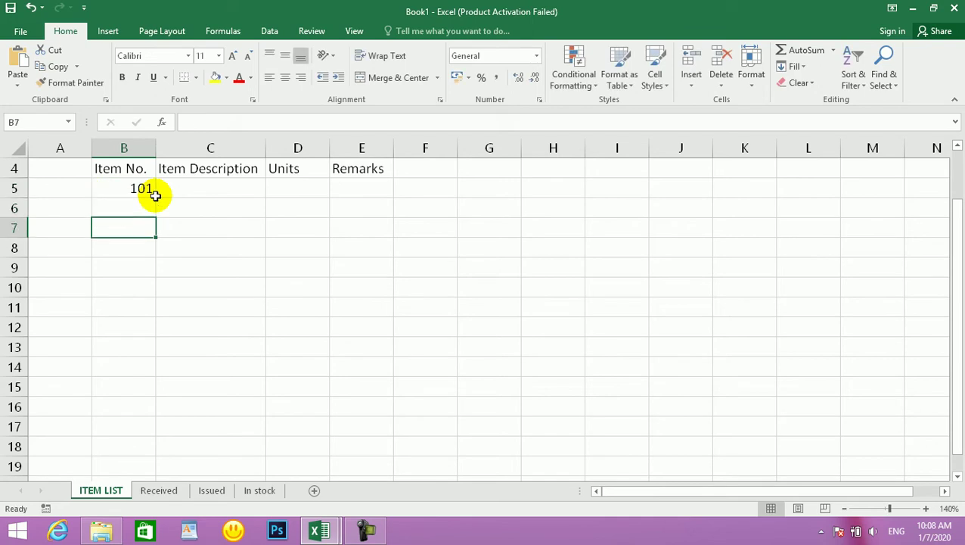
# Fill the item numbers from B5 down to B36 as a series running from 101 to 132.
pyautogui.click(152, 185)
pyautogui.moveTo(156, 195); pyautogui.dragTo(144, 454)
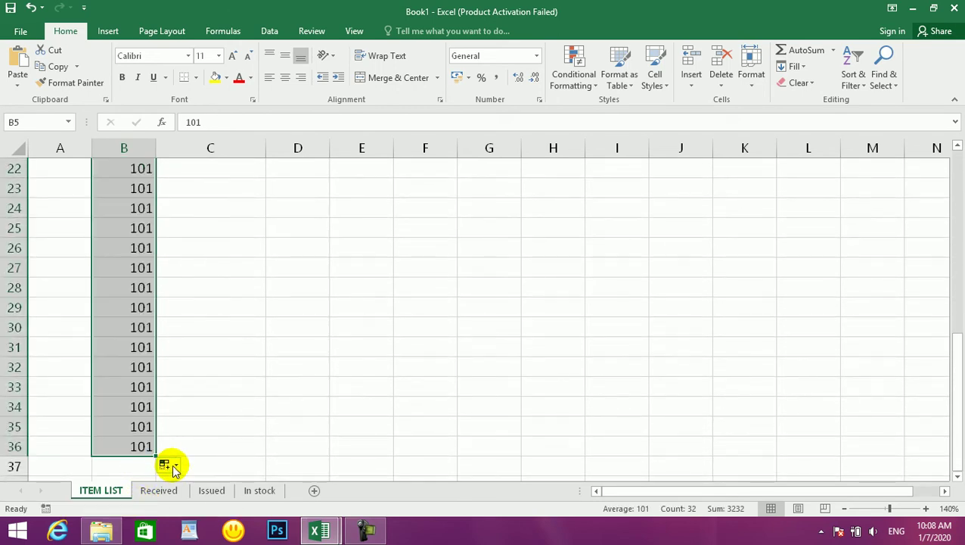
pyautogui.click(176, 467)
pyautogui.click(196, 397)
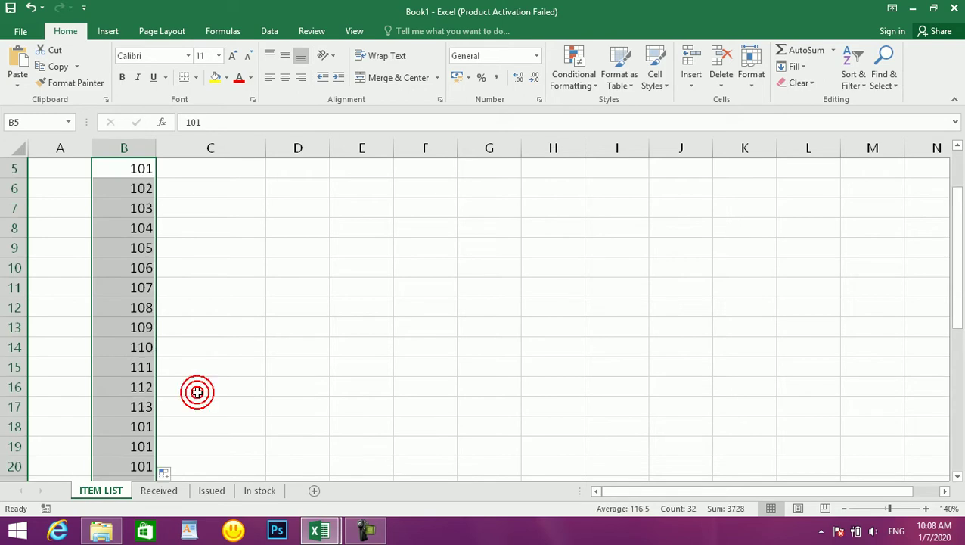
pyautogui.scroll(-1, 232, 325)
pyautogui.scroll(-7, 232, 325)
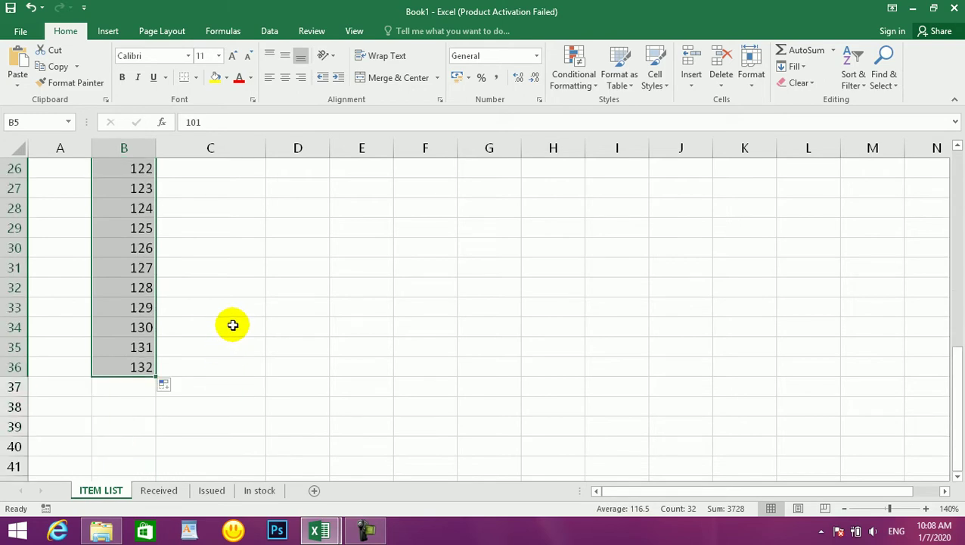
# Centre the item numbers in B5:B36 horizontally.
pyautogui.scroll(8, 235, 316)
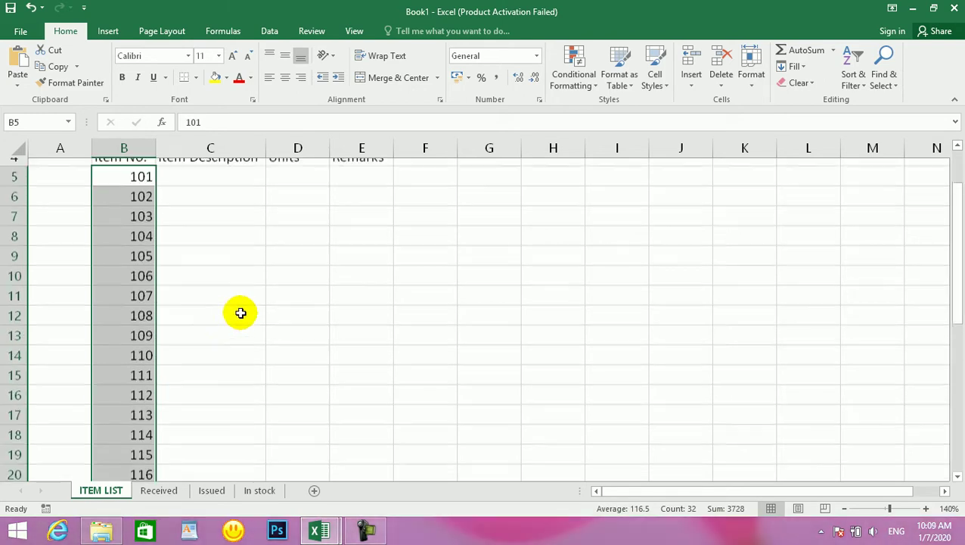
pyautogui.click(284, 77)
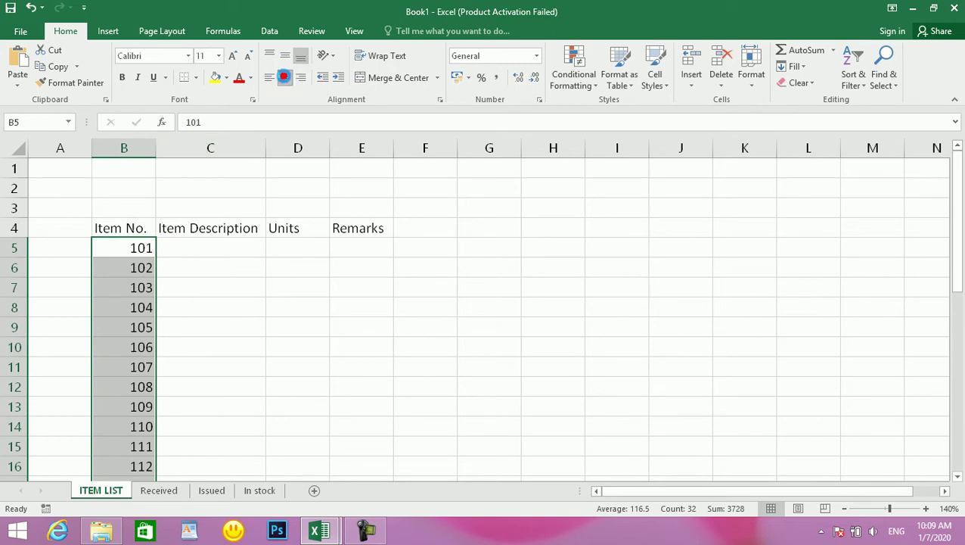
pyautogui.click(238, 253)
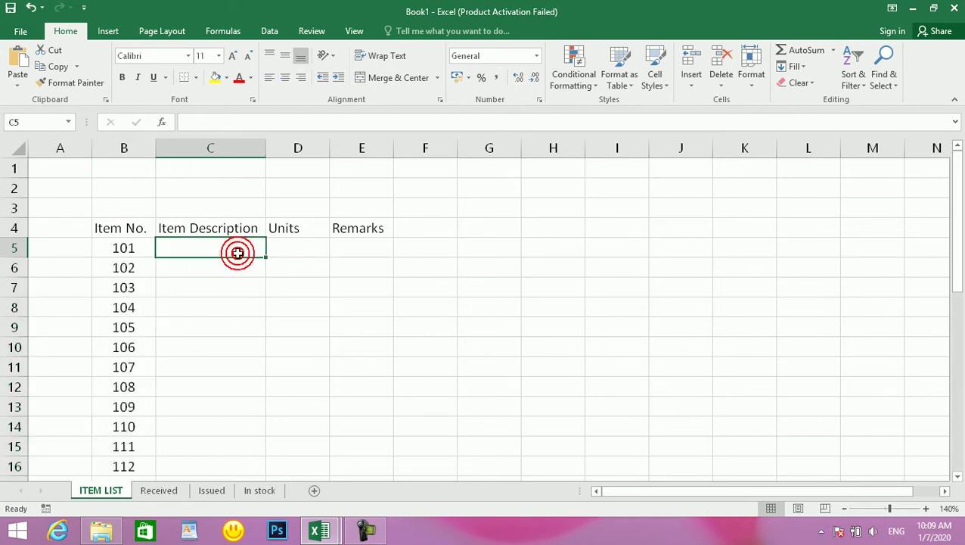
pyautogui.click(305, 244)
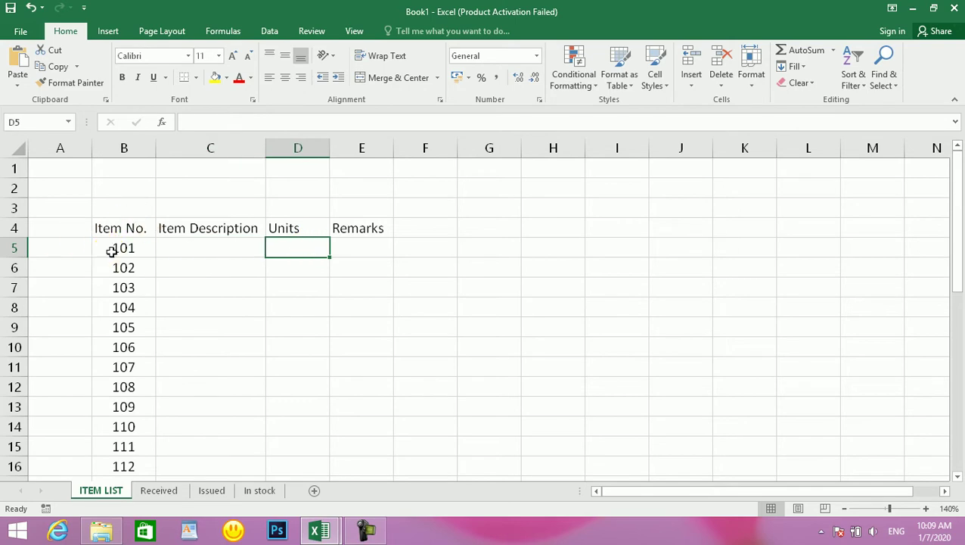
pyautogui.click(114, 248)
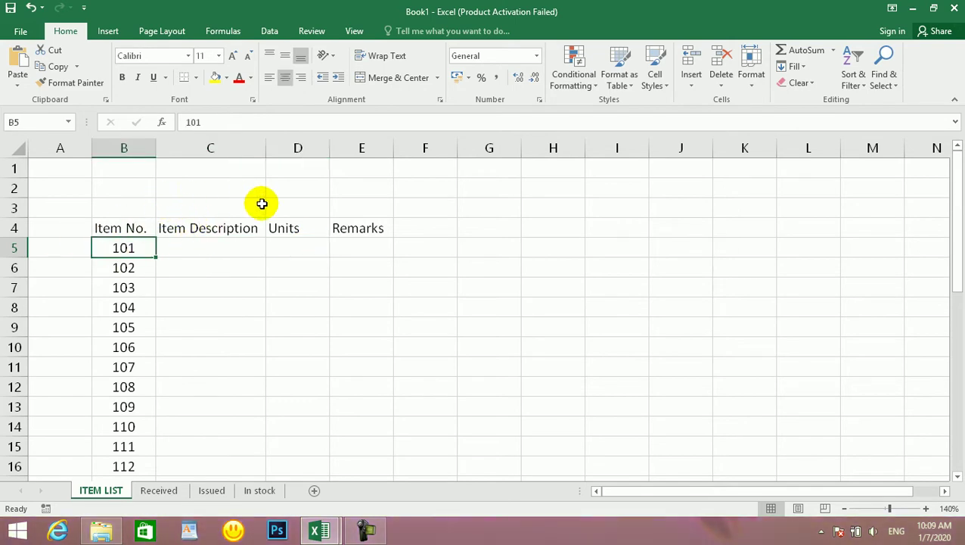
# On the Received sheet, enter the headings Item No. in C4 and Date in D4.
pyautogui.click(160, 491)
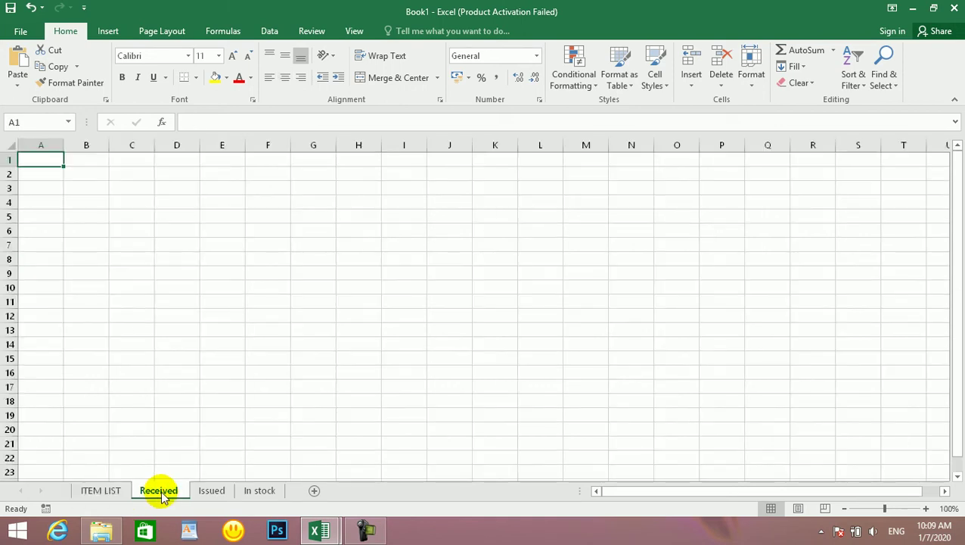
pyautogui.click(130, 202)
pyautogui.click(131, 204)
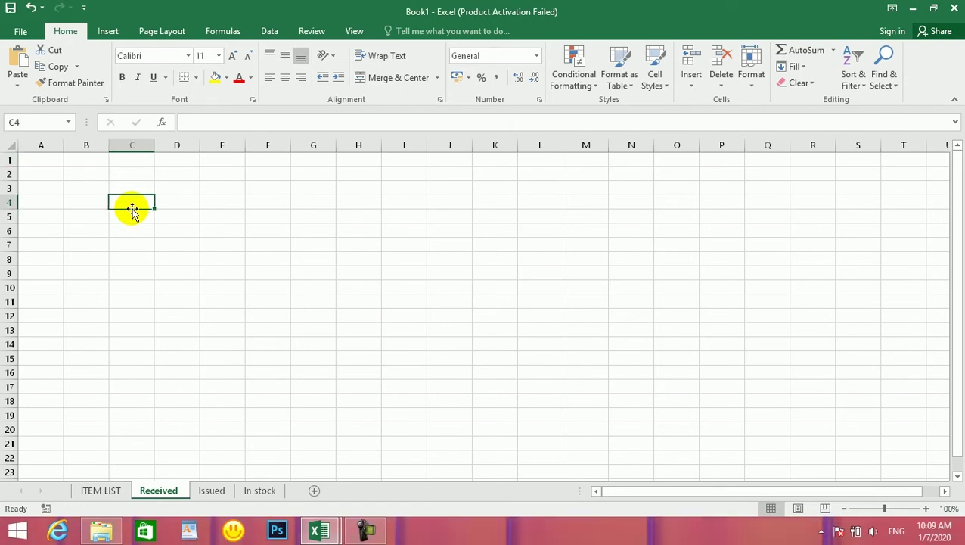
pyautogui.write('Item')
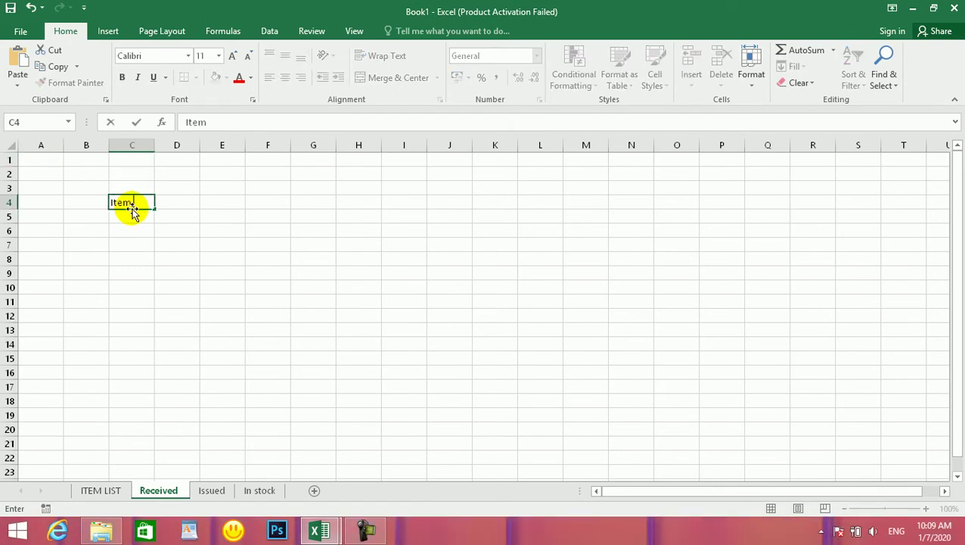
pyautogui.write(' No.')
pyautogui.press('Tab')
pyautogui.write('Date')
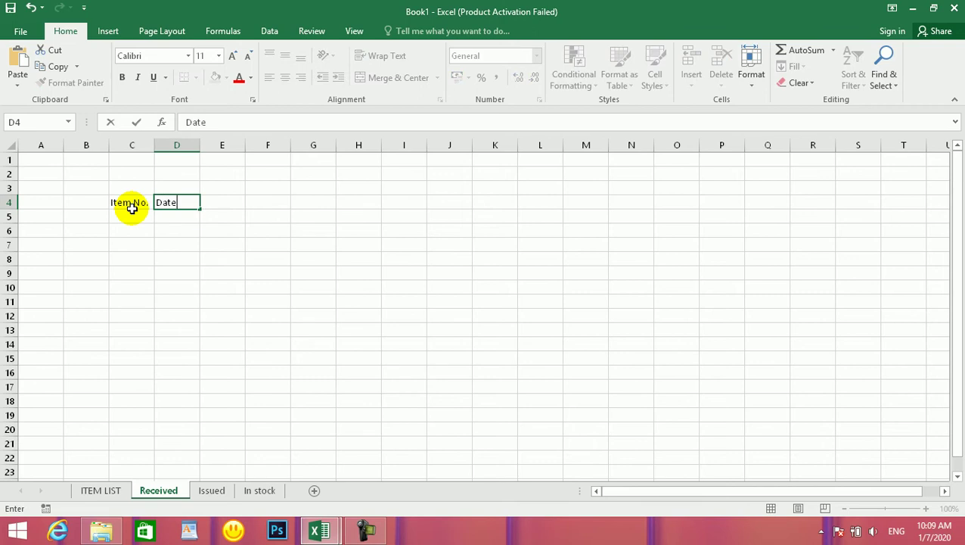
pyautogui.press('Tab')
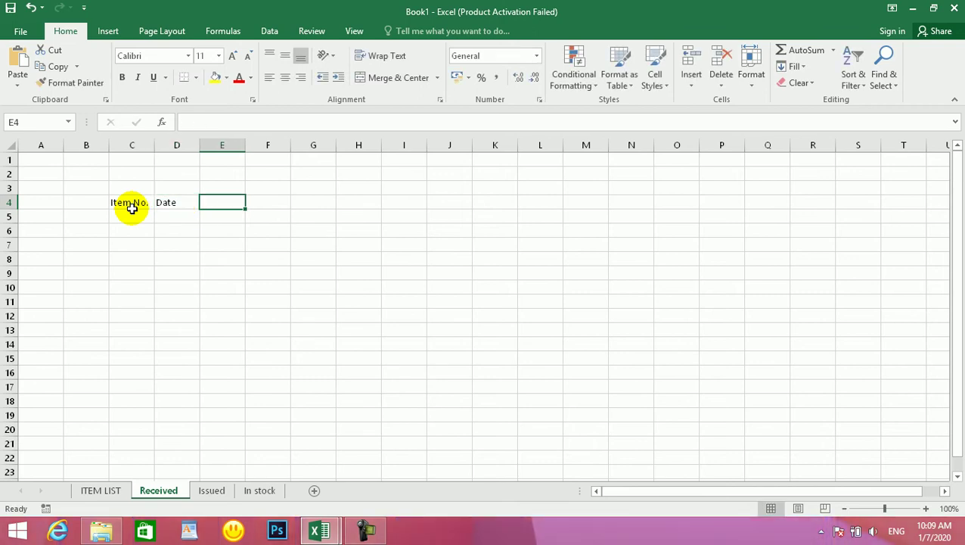
# Enter the headings Item Description in E4, Units in F4 and Qty in G4, and autofit column E to its heading.
pyautogui.write('Item Descrip')
pyautogui.press('BackSpace')
pyautogui.write('iption')
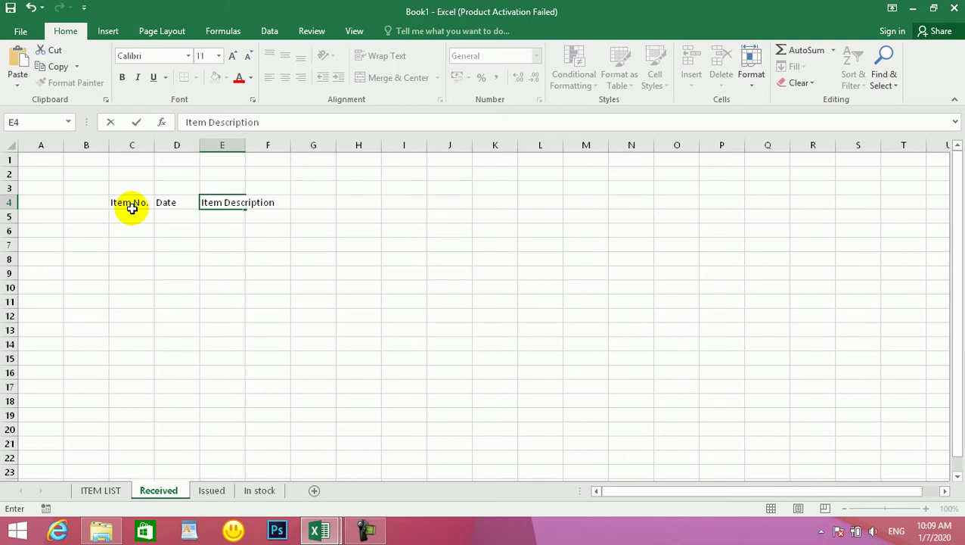
pyautogui.press('Tab')
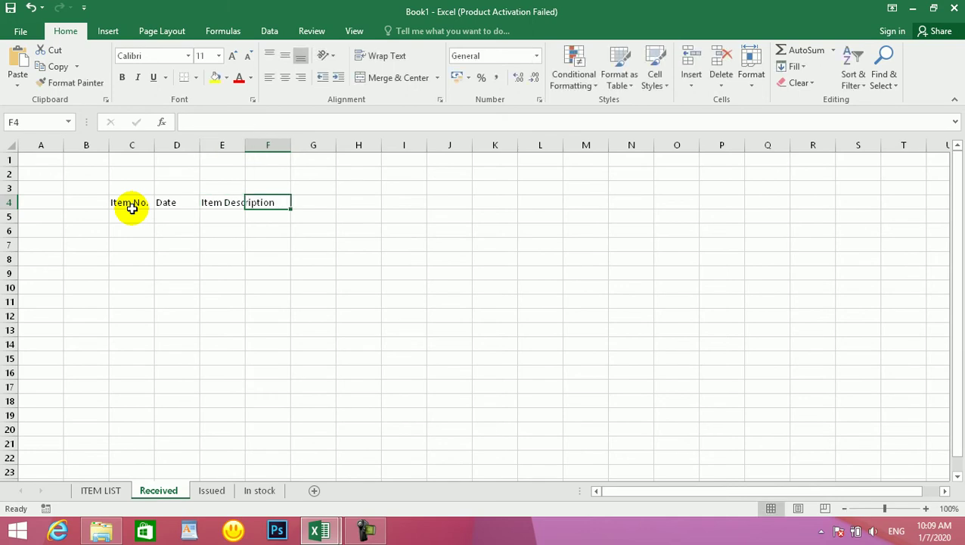
pyautogui.write('Un')
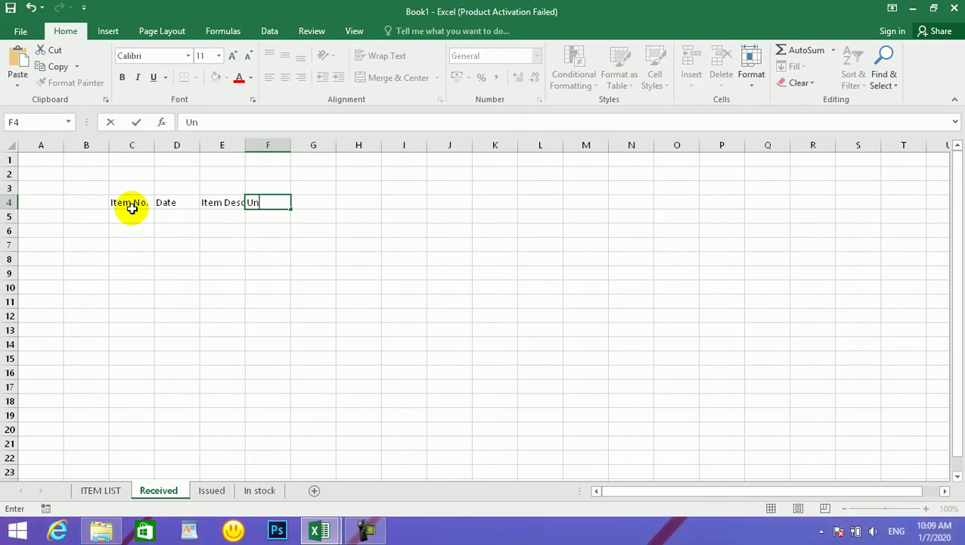
pyautogui.write('its')
pyautogui.press('Tab')
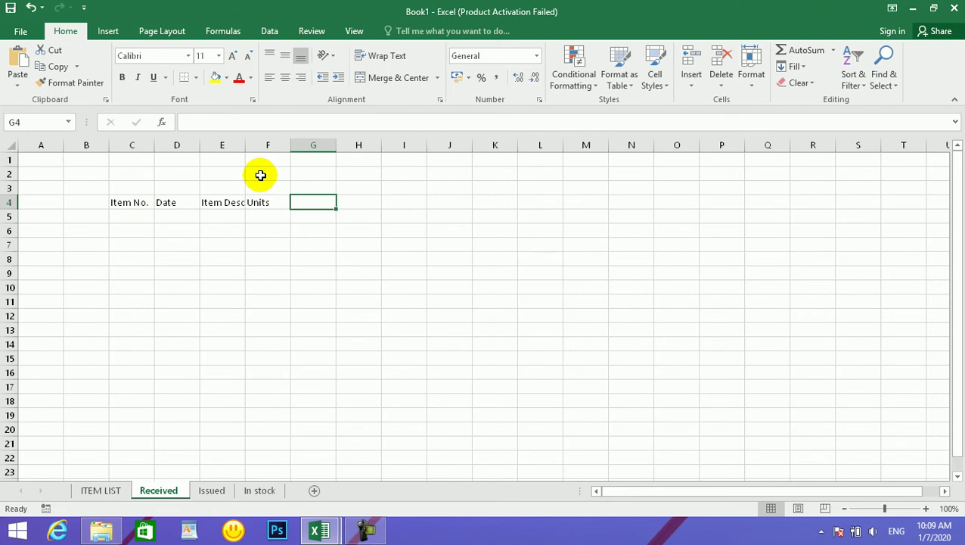
pyautogui.write('Qty')
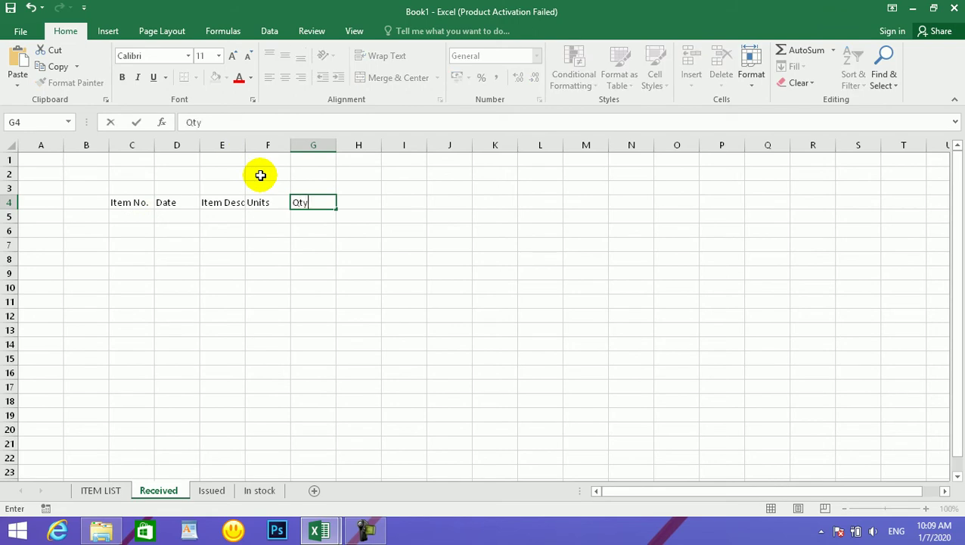
pyautogui.press('Return')
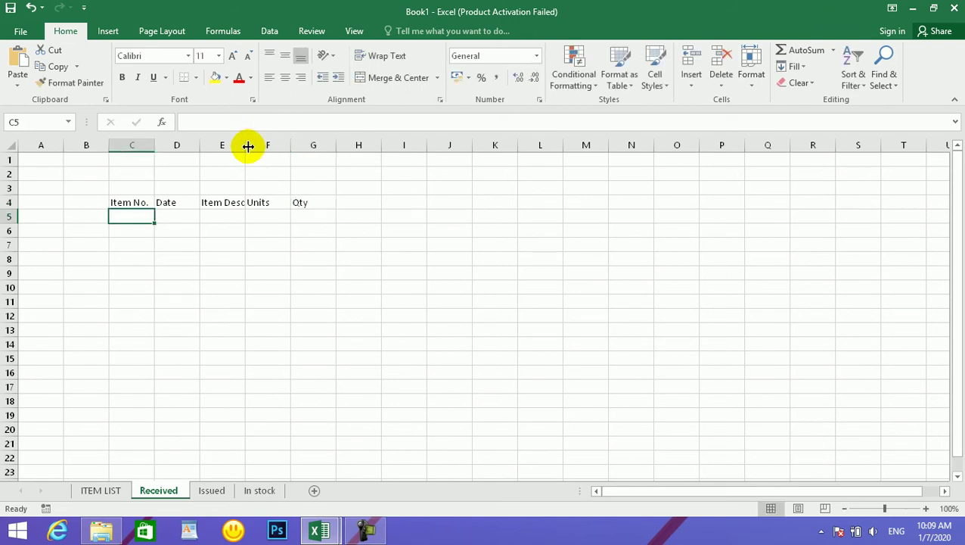
pyautogui.doubleClick(249, 146)
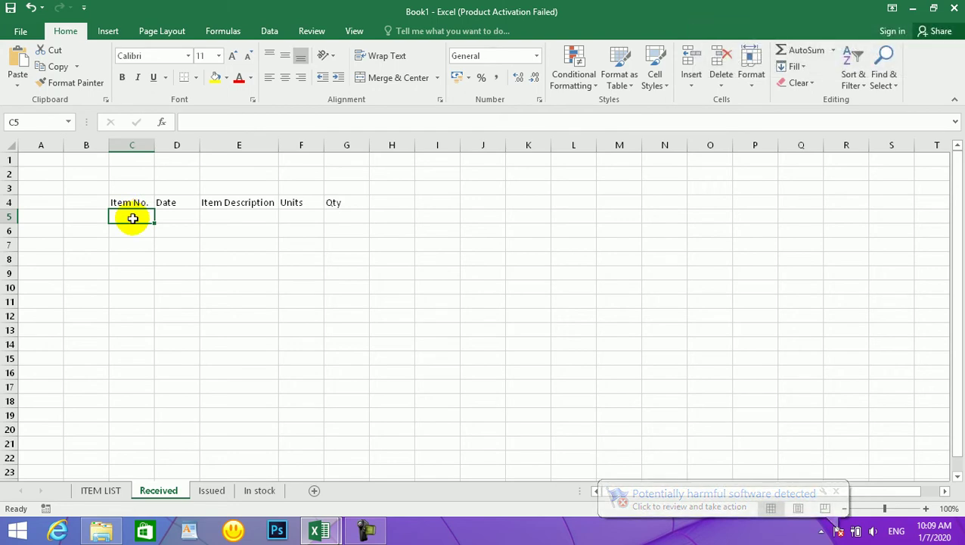
# Change the F4 heading on the Received sheet to Unit.
pyautogui.click(291, 219)
pyautogui.click(338, 215)
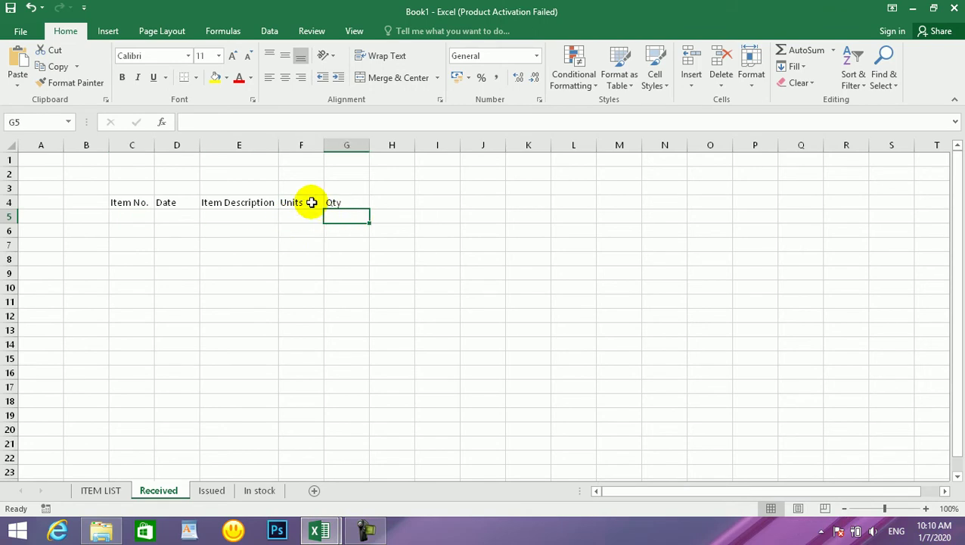
pyautogui.click(310, 201)
pyautogui.doubleClick(310, 202)
pyautogui.press('BackSpace')
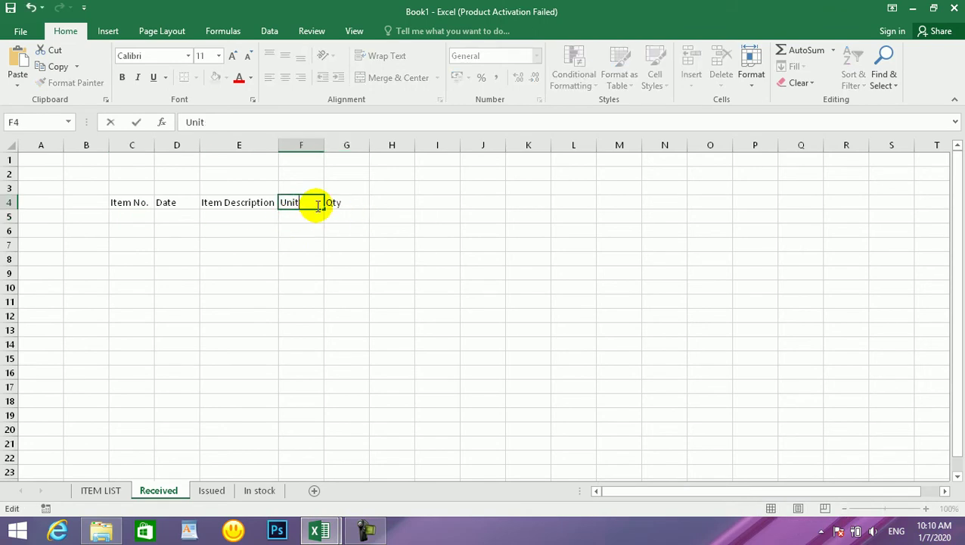
pyautogui.press('Return')
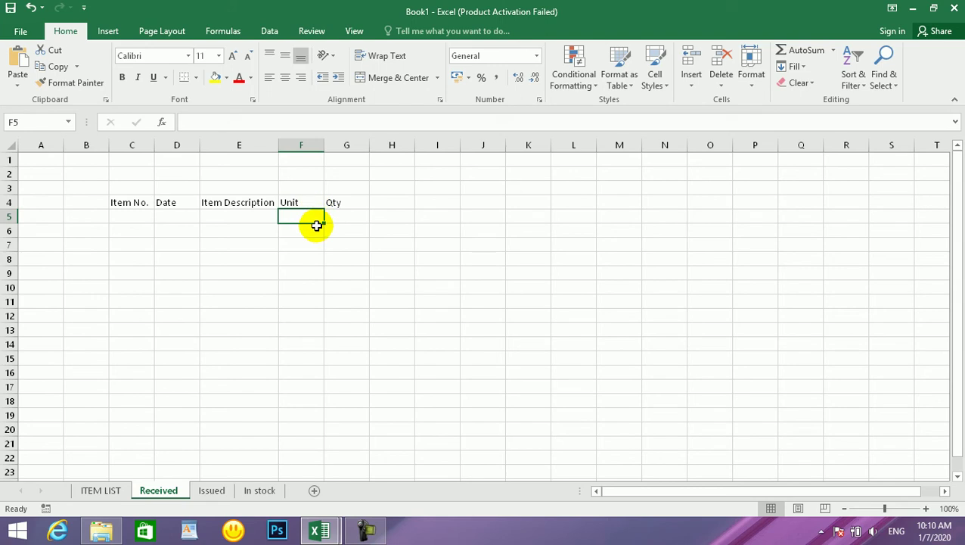
pyautogui.click(132, 216)
pyautogui.write('10')
pyautogui.press('Escape')
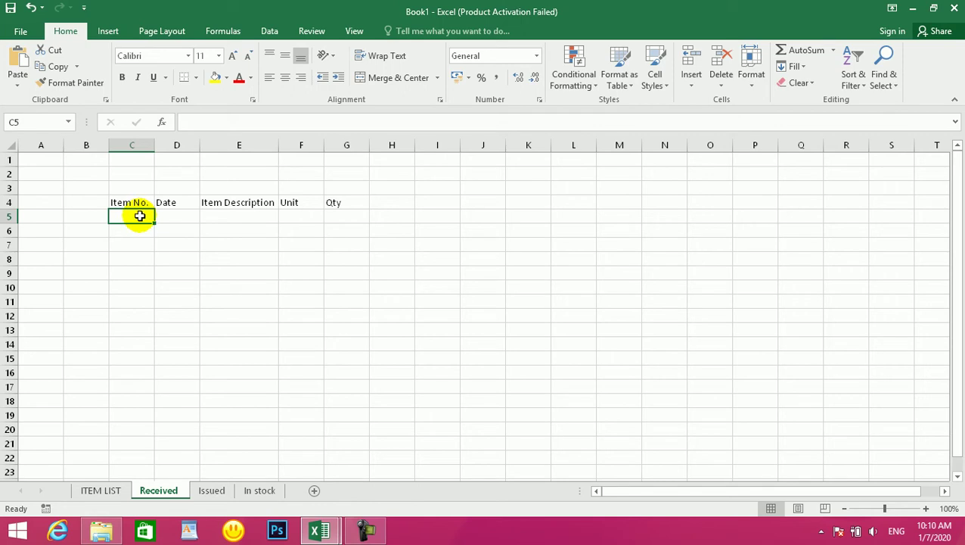
# On the Issued sheet, enter the heading Item No. in C3.
pyautogui.click(207, 491)
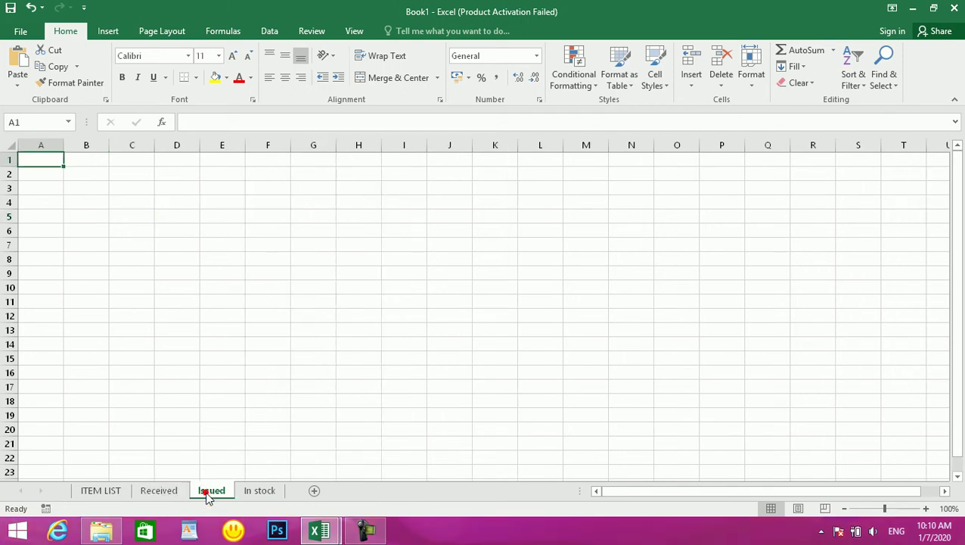
pyautogui.click(135, 189)
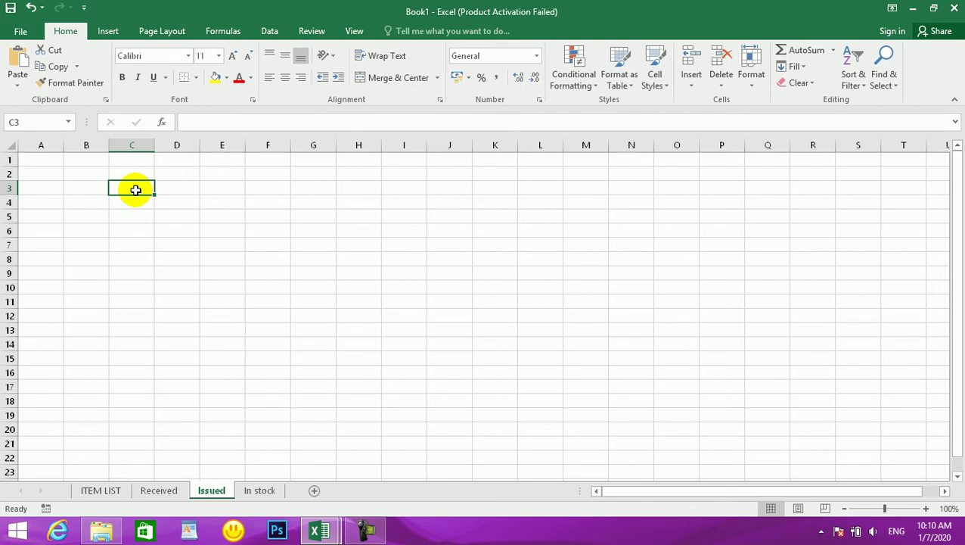
pyautogui.write('I')
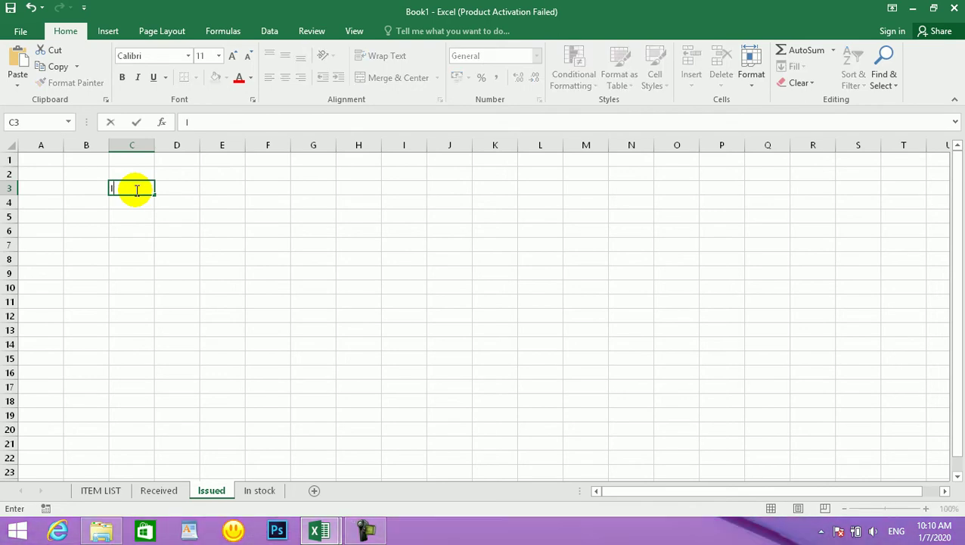
pyautogui.write('tem NO')
pyautogui.press('BackSpace')
pyautogui.press('BackSpace')
pyautogui.write('NO')
pyautogui.press('BackSpace')
pyautogui.write('o')
pyautogui.press('Tab')
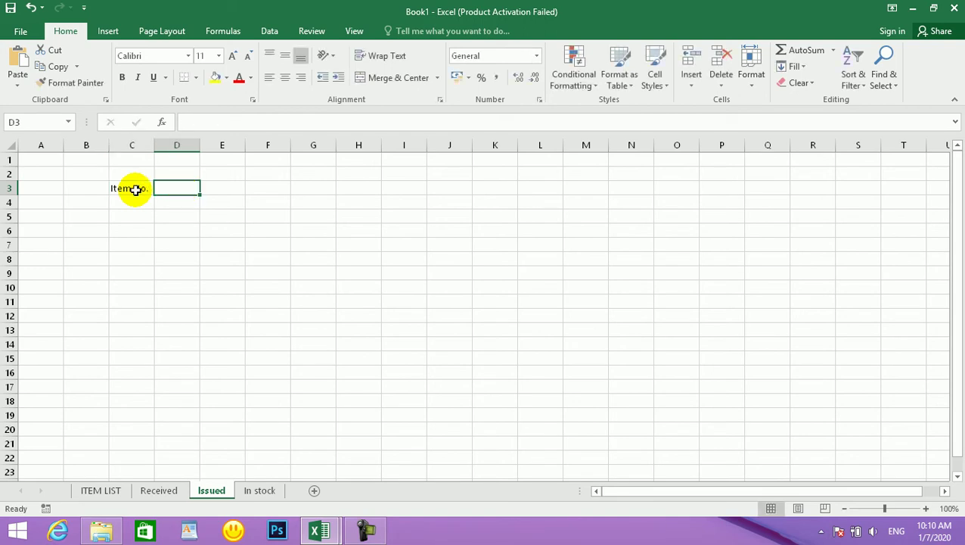
# Enter the headings Date in D3 and Item Description in E3, and autofit column E to its heading.
pyautogui.write('d')
pyautogui.press('BackSpace')
pyautogui.write('Date')
pyautogui.press('Tab')
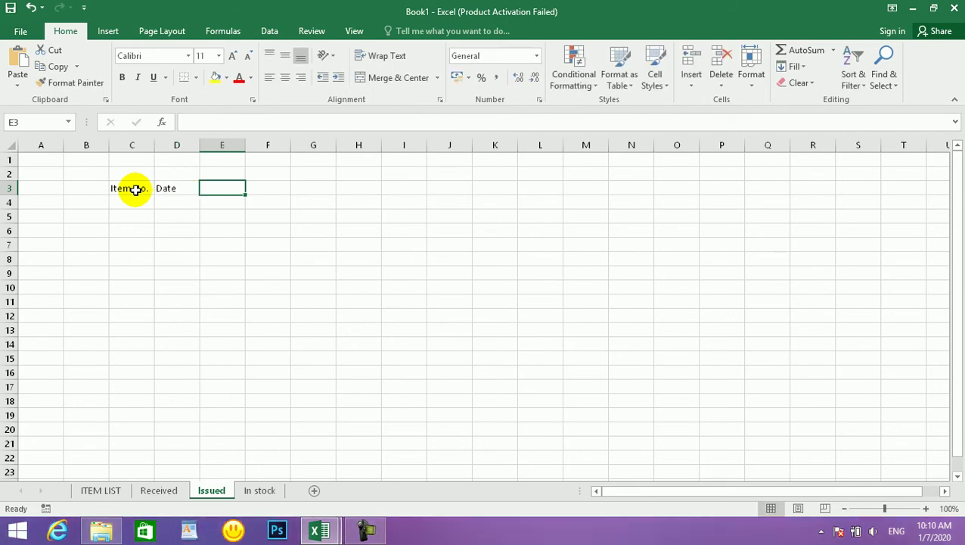
pyautogui.write('Item D')
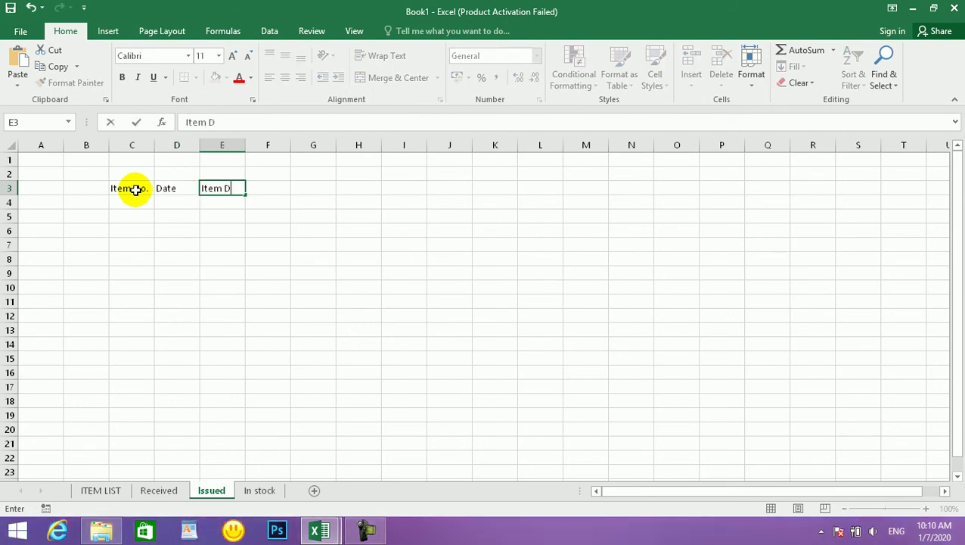
pyautogui.write('escription')
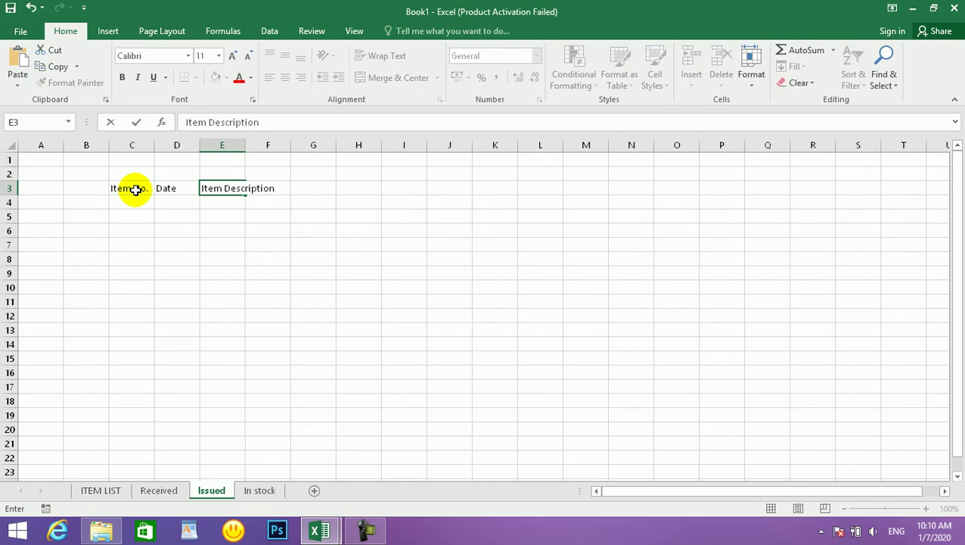
pyautogui.press('Tab')
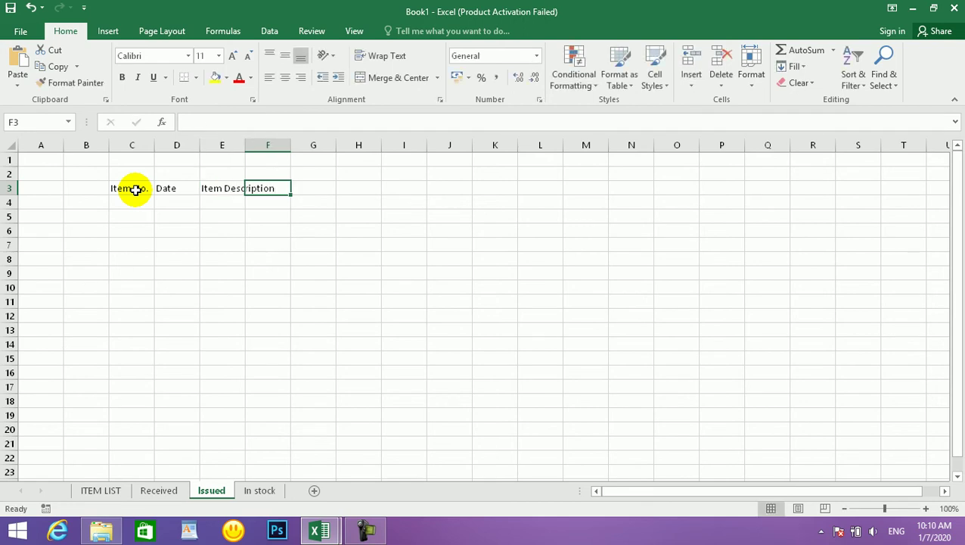
pyautogui.doubleClick(245, 144)
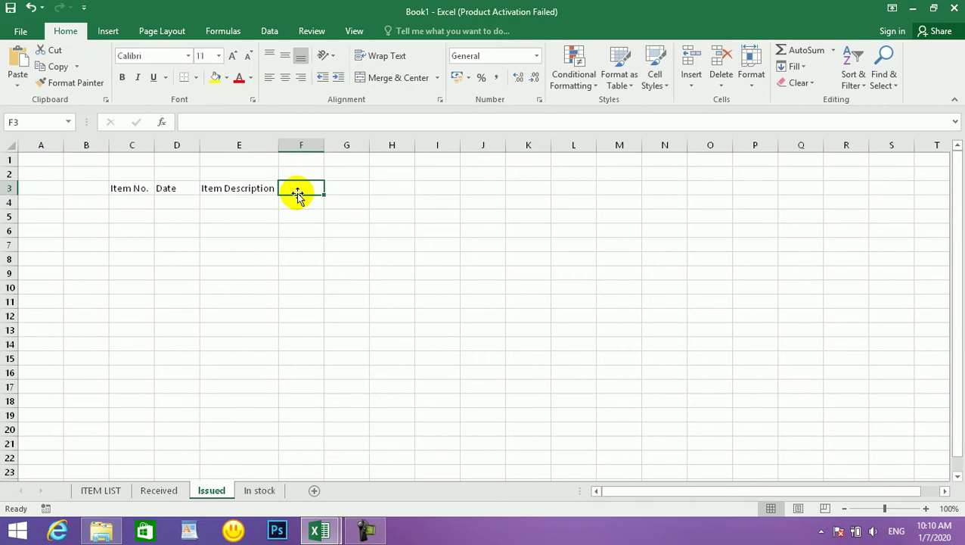
# Enter the headings Unit in F3 and Qty in G3 on the Issued sheet.
pyautogui.write('Unit')
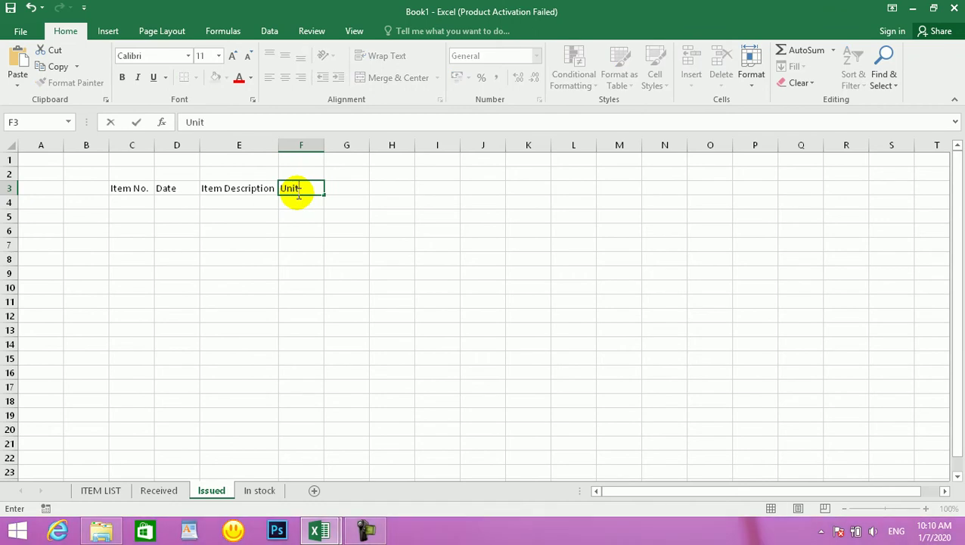
pyautogui.press('Tab')
pyautogui.write('Qty')
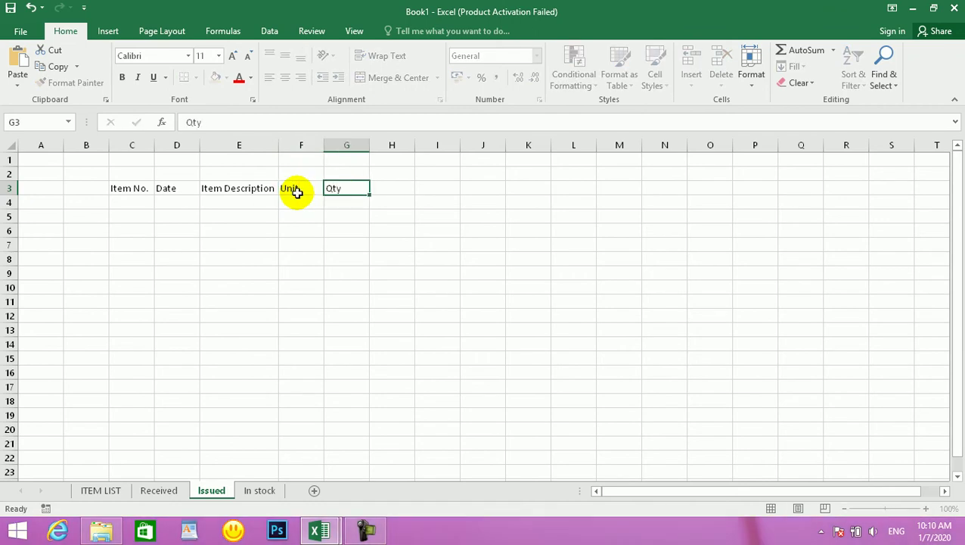
# On the In stock sheet, enter the headings Item No. in C3 and Item Description in D3, and autofit column D.
pyautogui.press('Tab')
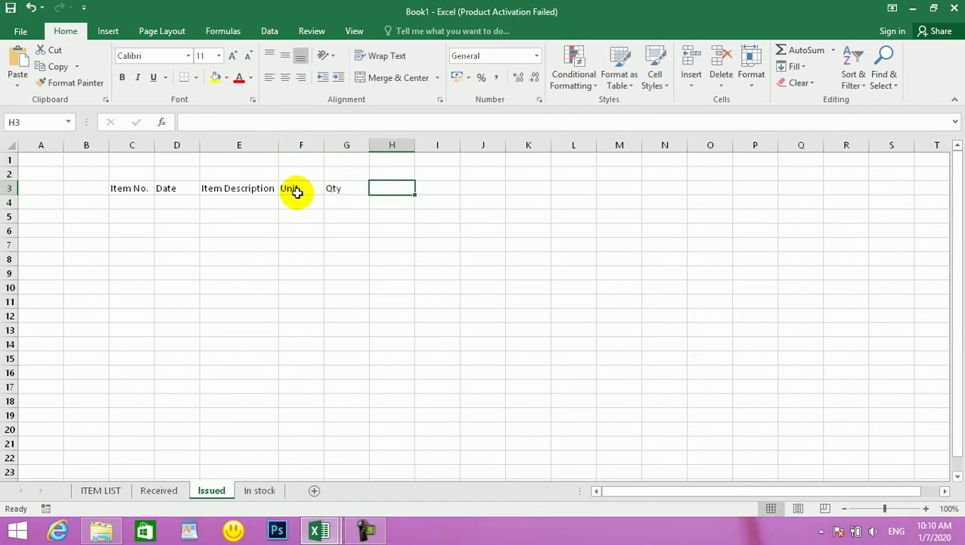
pyautogui.click(256, 492)
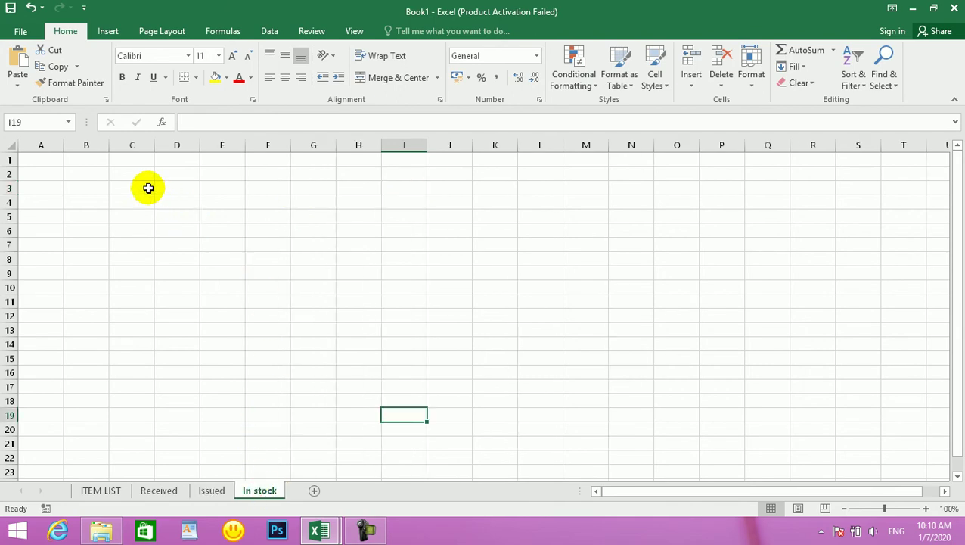
pyautogui.click(146, 188)
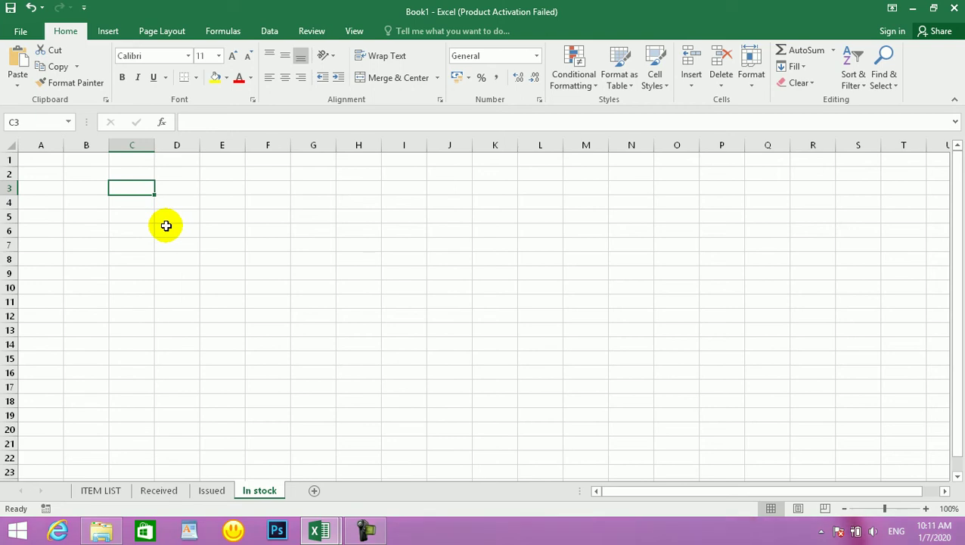
pyautogui.write('Item No.')
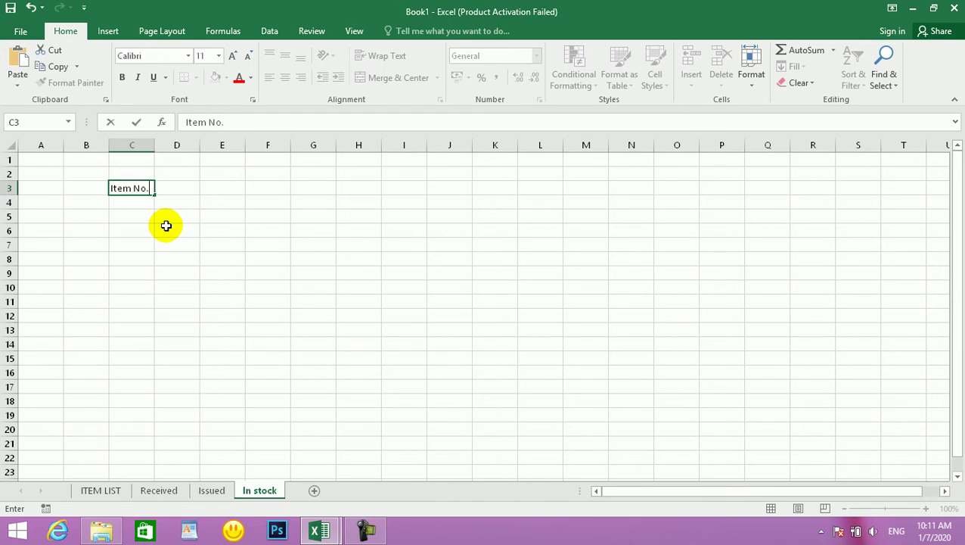
pyautogui.press('Tab')
pyautogui.write('I')
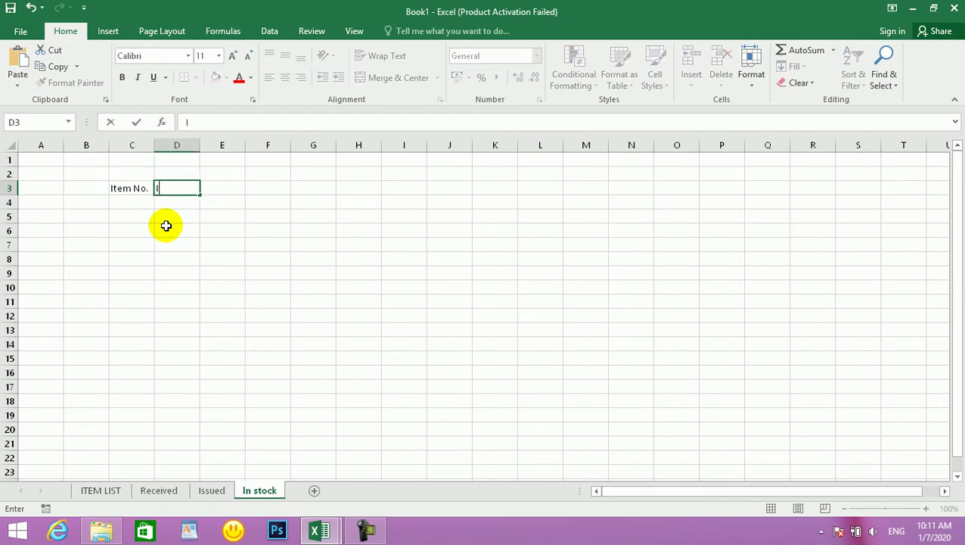
pyautogui.write('tem Description')
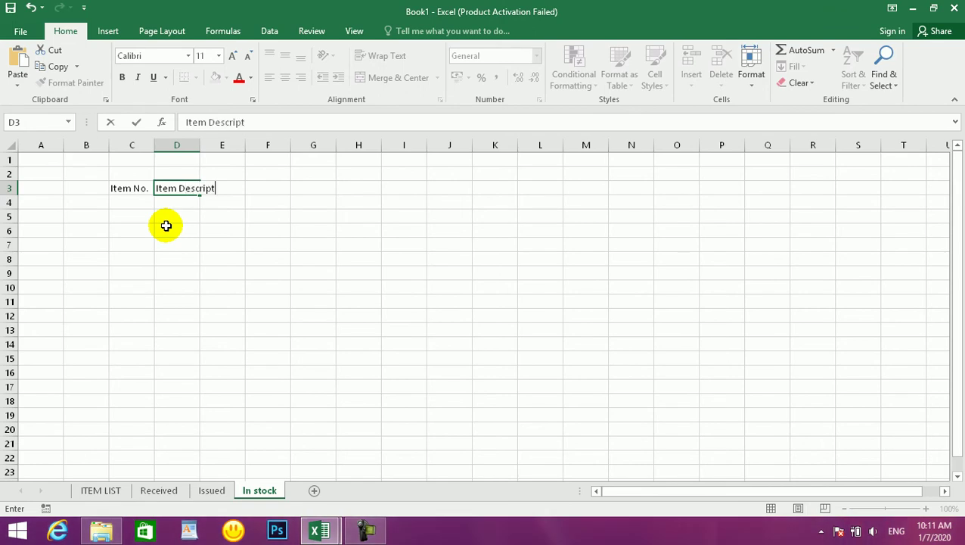
pyautogui.press('Tab')
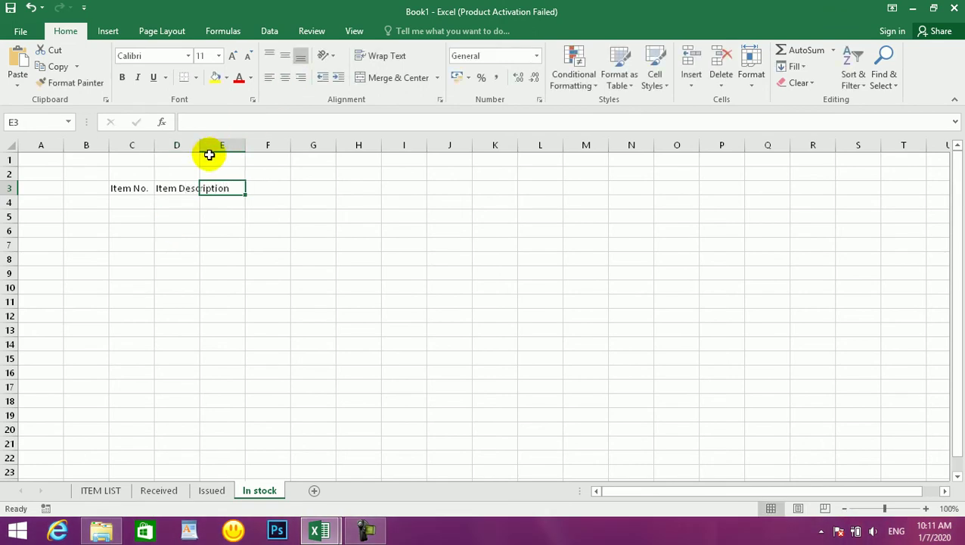
pyautogui.doubleClick(198, 144)
# Enter the headings Received in E3 and Issused in F3 on the In stock sheet.
pyautogui.write('R')
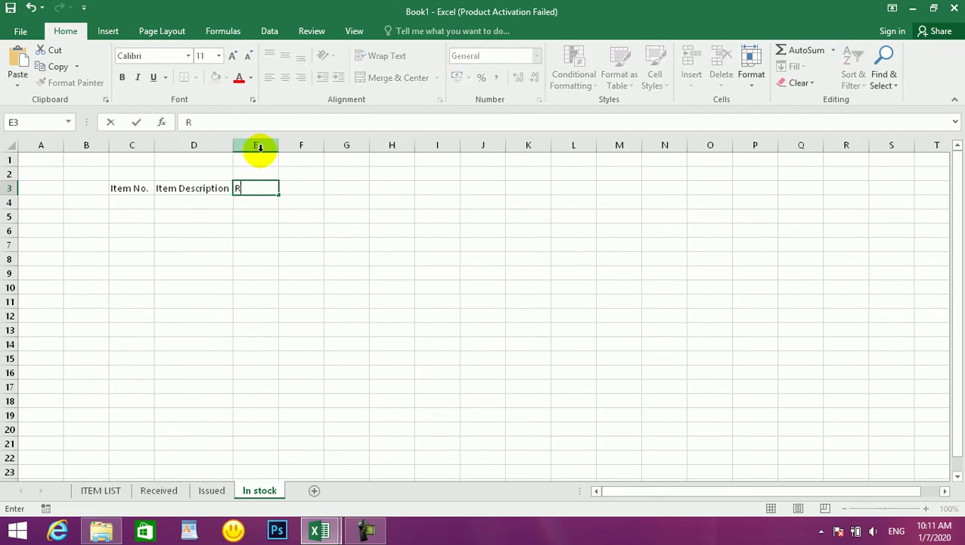
pyautogui.write('eceived')
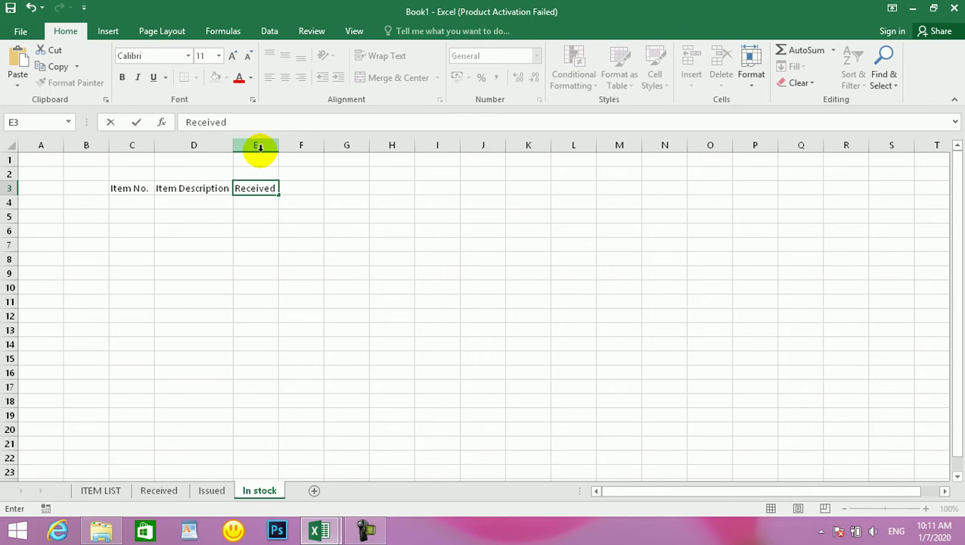
pyautogui.press('Tab')
pyautogui.write('Issed')
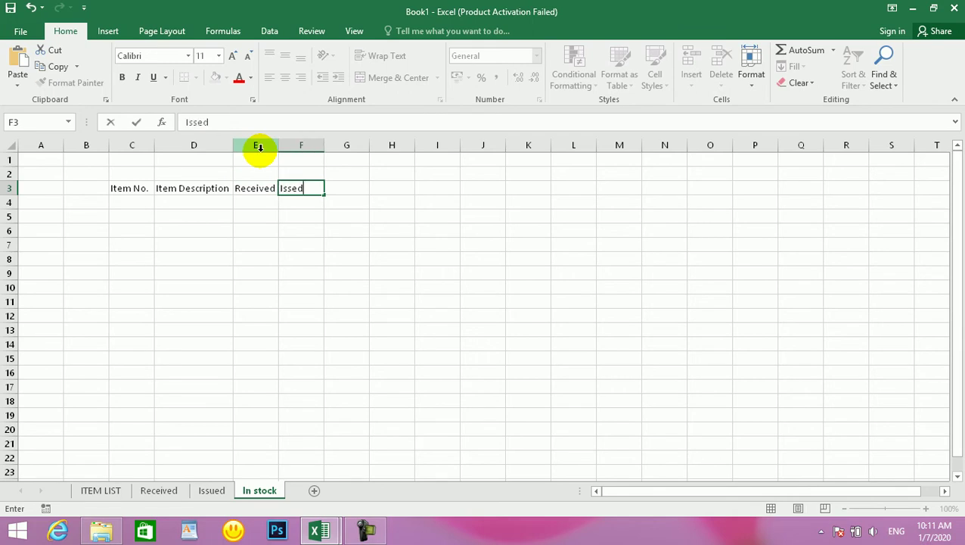
pyautogui.press('BackSpace')
pyautogui.press('BackSpace')
pyautogui.write('ued')
pyautogui.press('BackSpace')
pyautogui.press('BackSpace')
pyautogui.write('sued')
pyautogui.press('Tab')
# Enter the heading In Stock in G3.
pyautogui.write('In s')
pyautogui.press('BackSpace')
pyautogui.write('Stock')
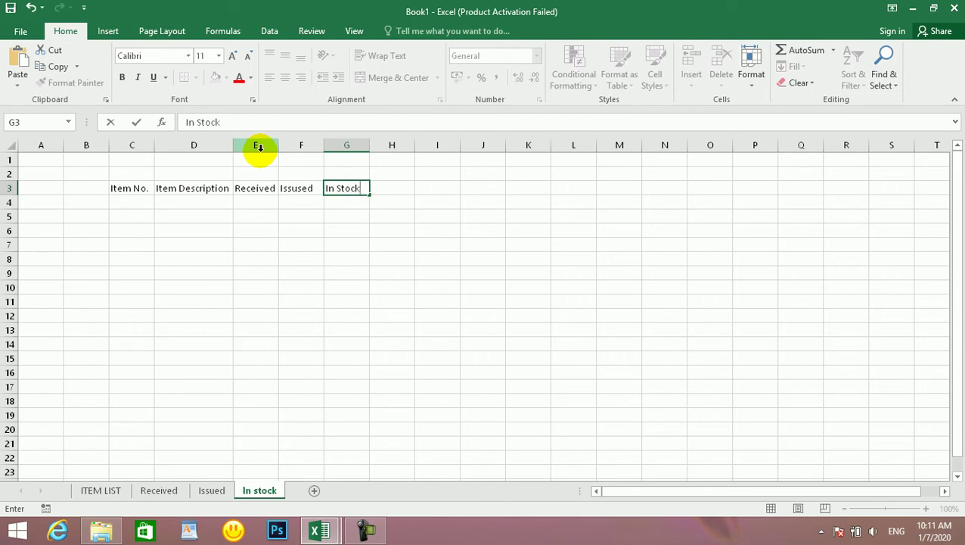
pyautogui.press('Tab')
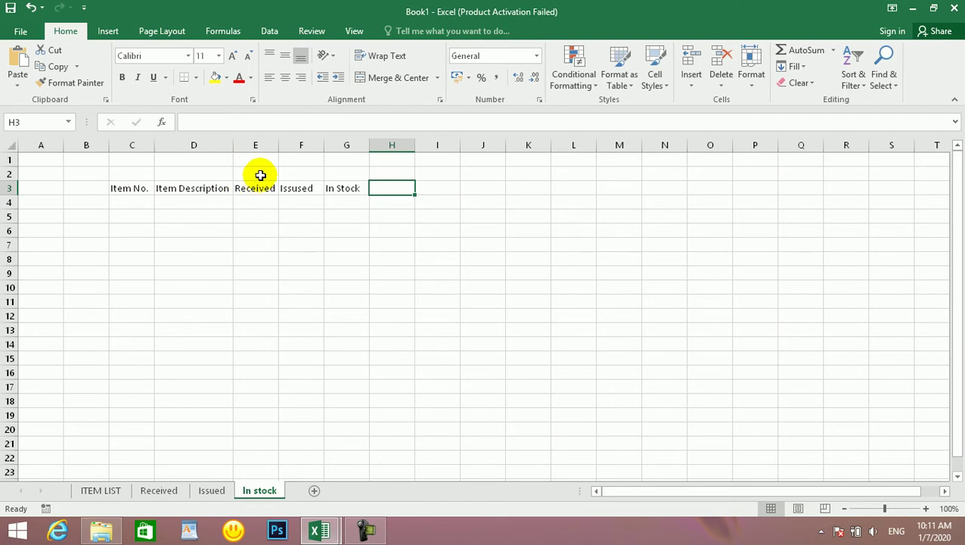
# Review the Received, Issued and In stock sheets, and examine the table layout on the ITEM LIST sheet.
pyautogui.click(249, 263)
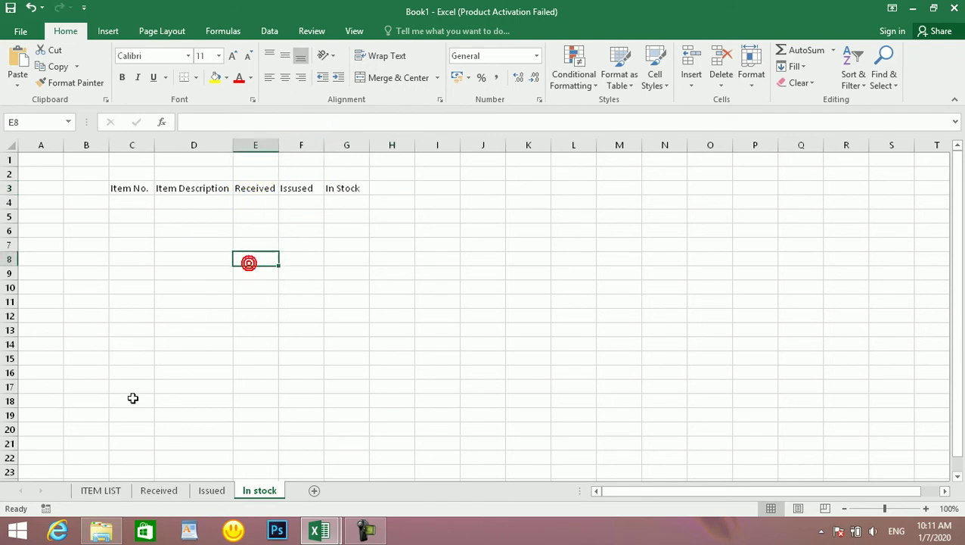
pyautogui.click(100, 490)
pyautogui.click(162, 490)
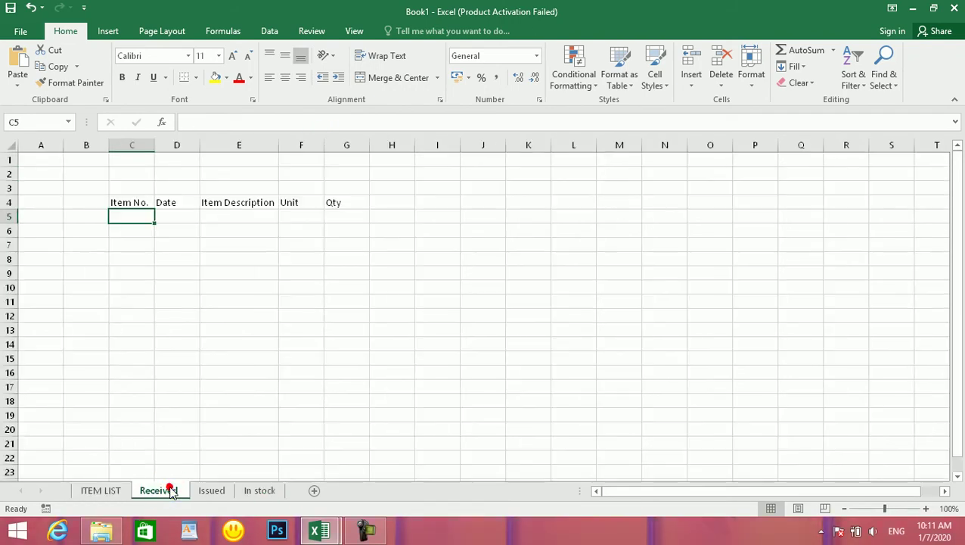
pyautogui.click(221, 491)
pyautogui.click(266, 489)
pyautogui.click(112, 490)
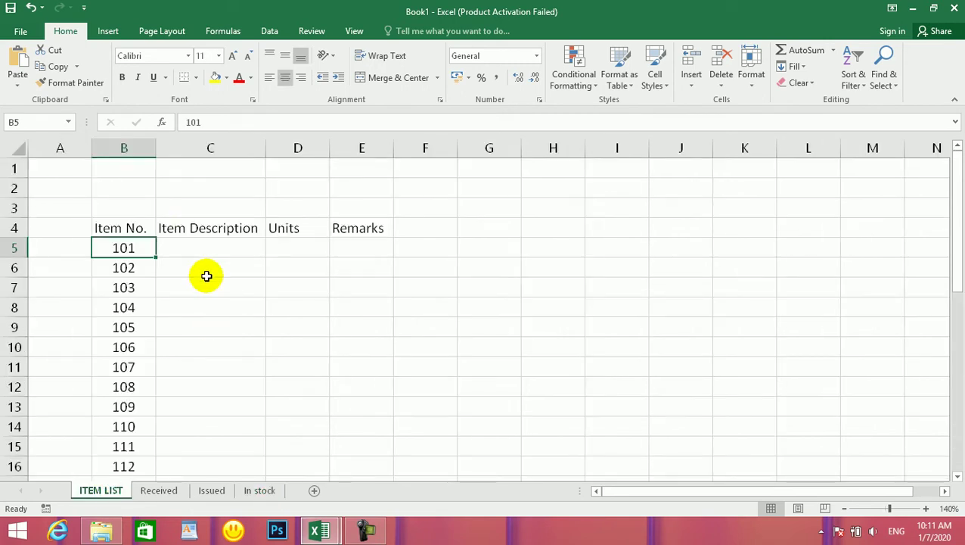
pyautogui.moveTo(114, 226); pyautogui.dragTo(372, 419)
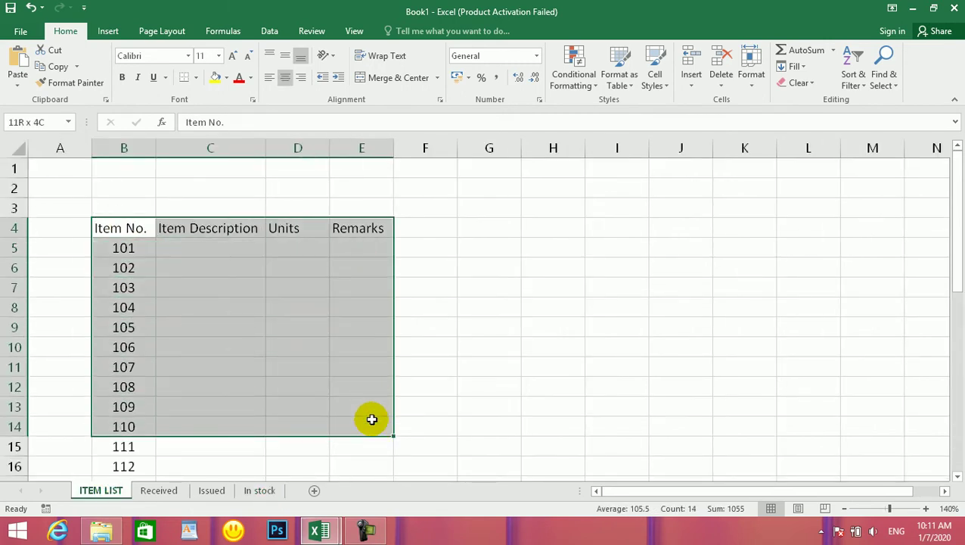
pyautogui.click(209, 341)
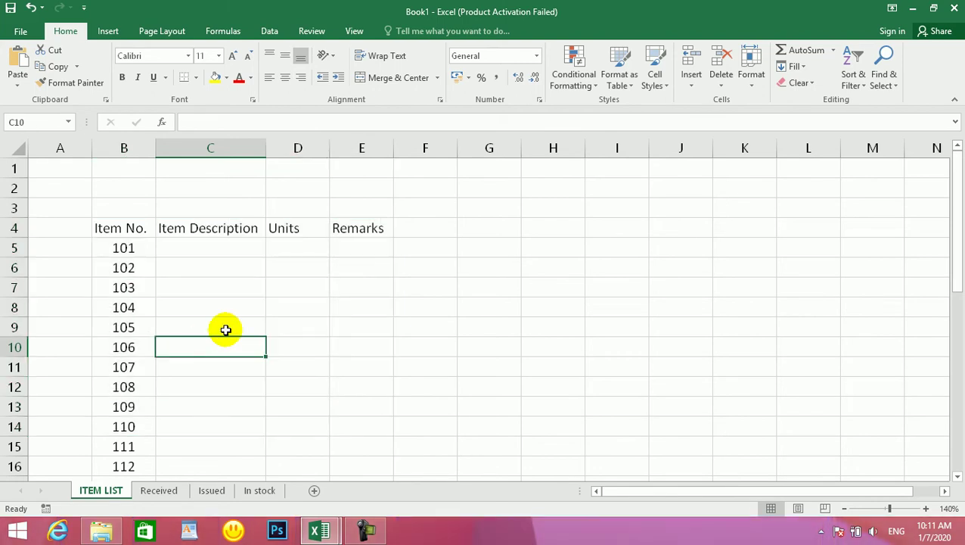
# On the ITEM LIST sheet, enter the item descriptions RAM, CPU and SPEAKER in C5:C7.
pyautogui.click(218, 247)
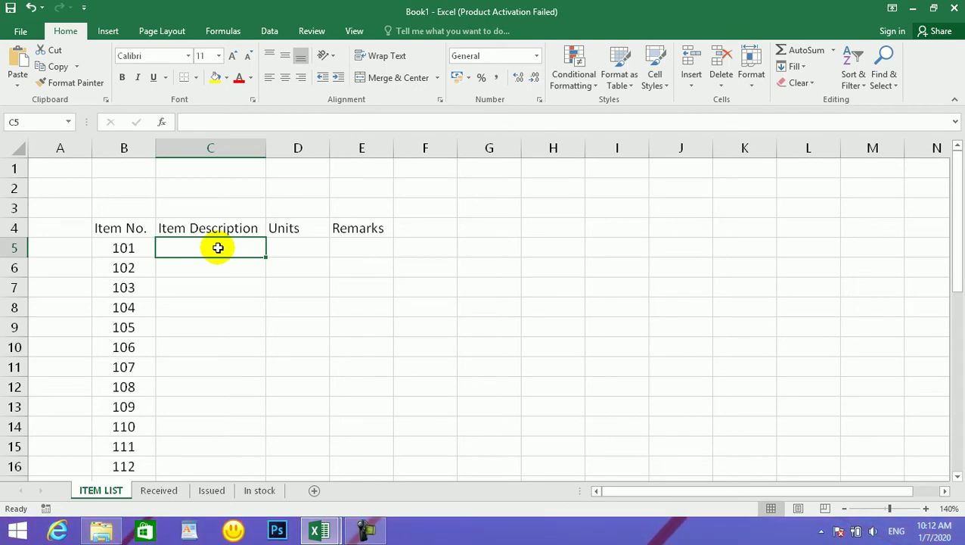
pyautogui.write('RAM')
pyautogui.press('Return')
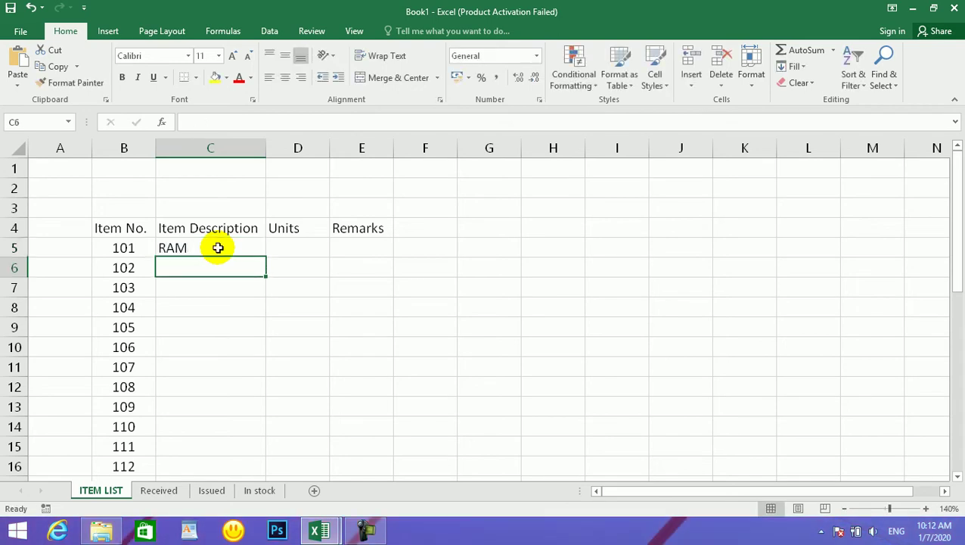
pyautogui.write('CPU')
pyautogui.press('Return')
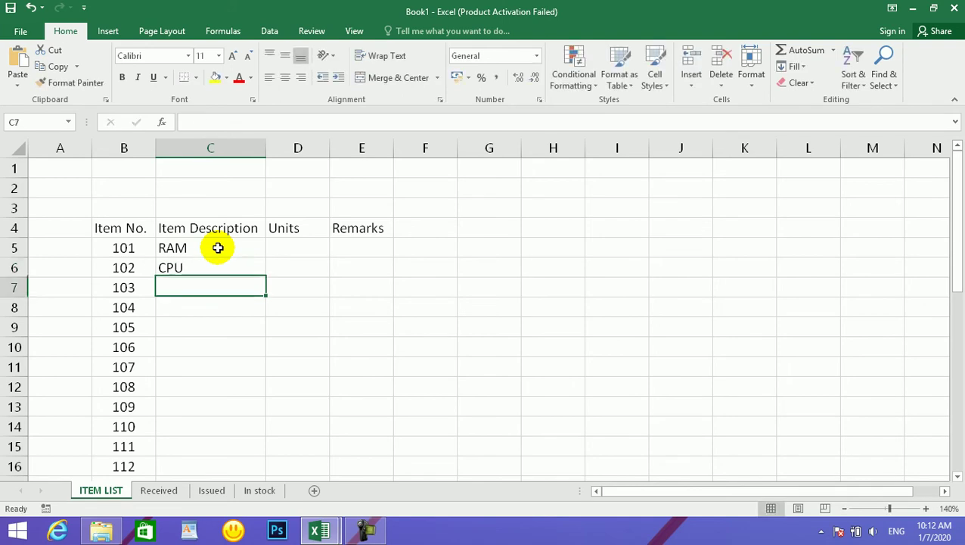
pyautogui.write('SPEAKER')
pyautogui.press('Return')
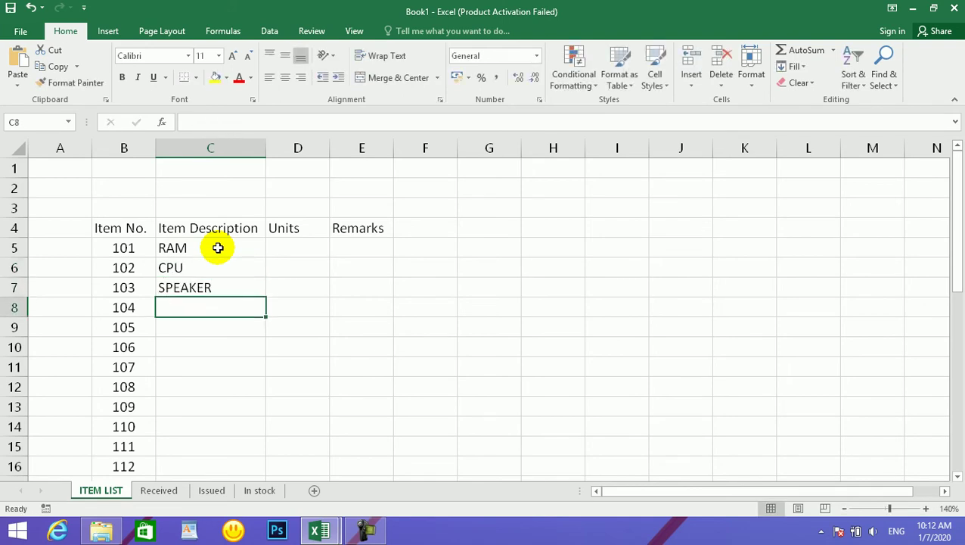
# Enter the item descriptions CD, DVD, USB and MICROPHONE in C8:C11.
pyautogui.write('CD')
pyautogui.press('Return')
pyautogui.write('DVD')
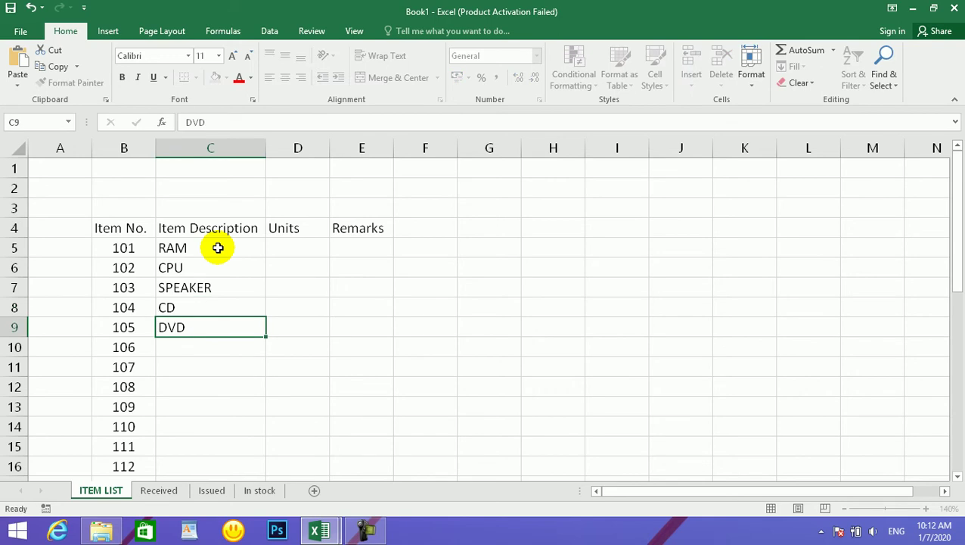
pyautogui.press('Return')
pyautogui.write('USB')
pyautogui.press('Return')
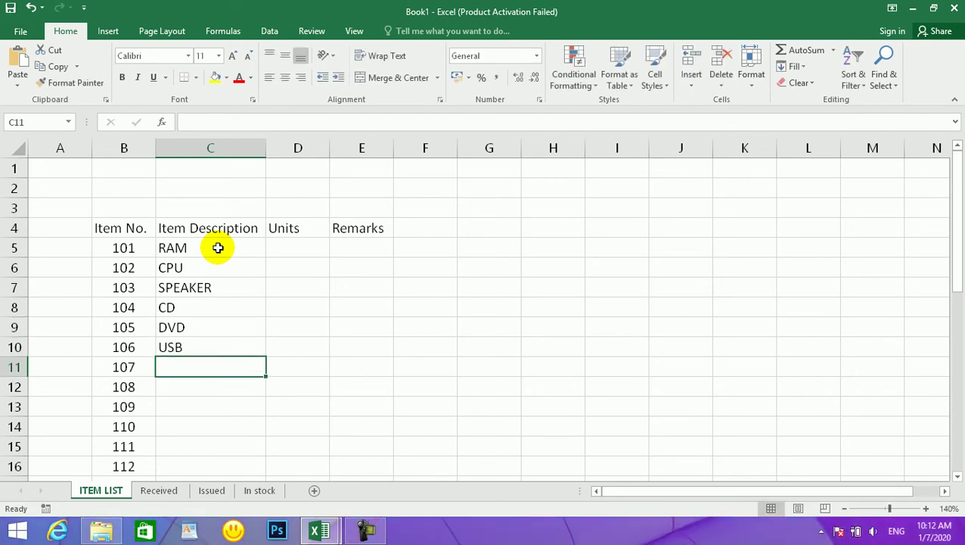
pyautogui.write('MICROPHONE')
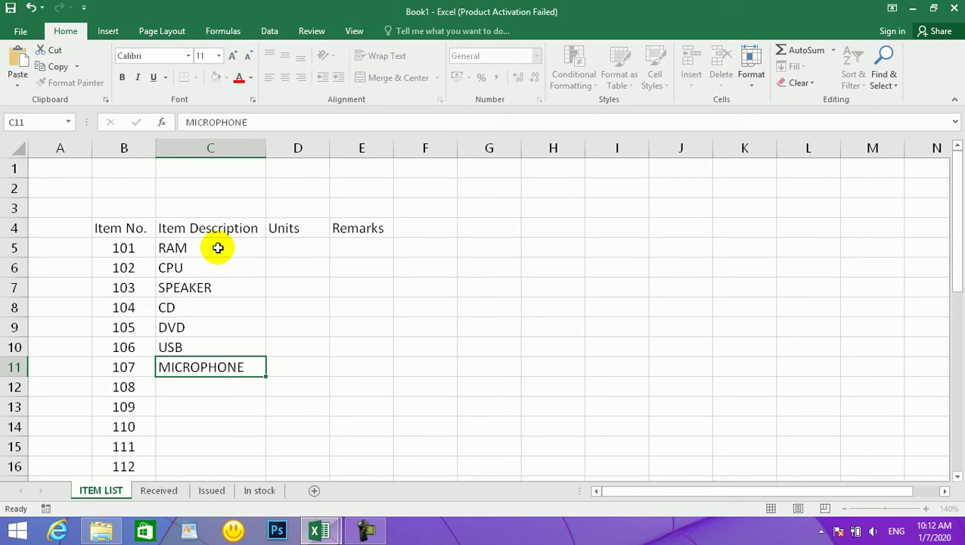
pyautogui.press('Return')
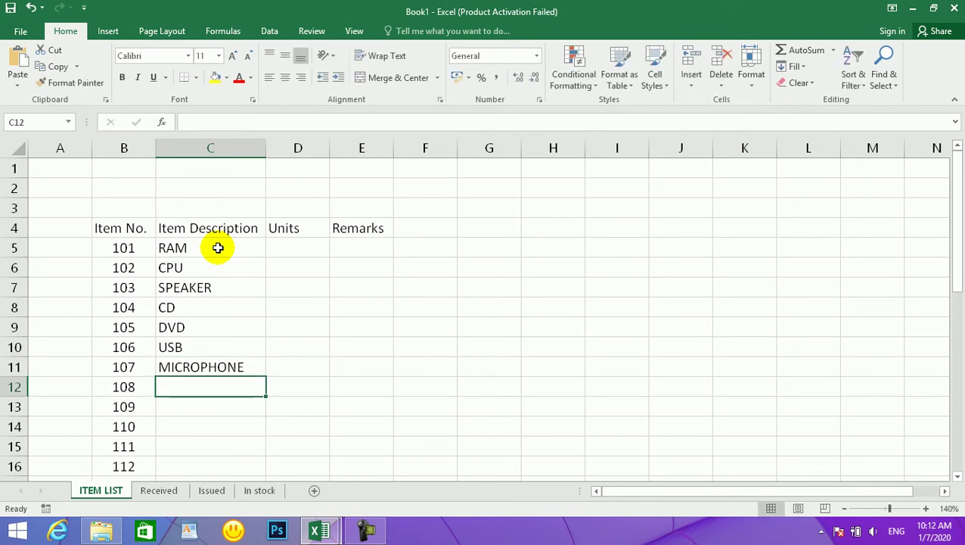
# Enter the item descriptions LCD and MONITOR in C12:C13.
pyautogui.write('LCD')
pyautogui.press('Return')
pyautogui.write('MON')
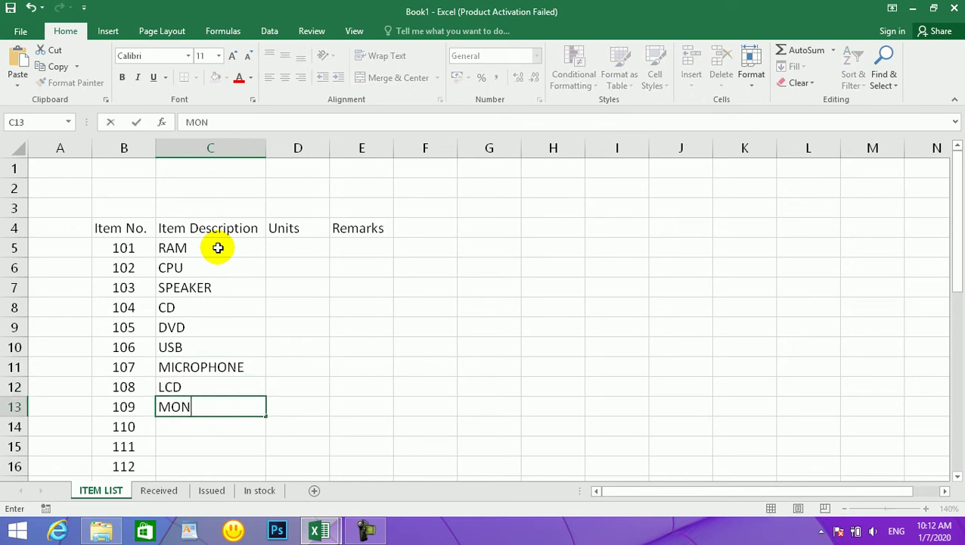
pyautogui.write('ITOR')
pyautogui.press('Return')
# Enter the item descriptions KEYBOARD and MOUSE in C14:C15.
pyautogui.write('KEYBOARD')
pyautogui.press('Return')
pyautogui.write('MOUSE')
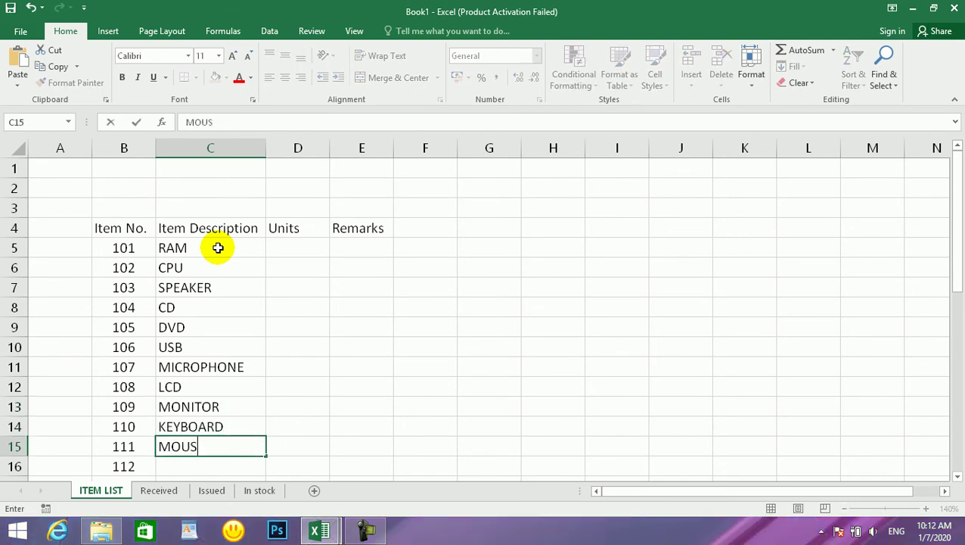
pyautogui.press('BackSpace')
pyautogui.press('BackSpace')
pyautogui.write('SE')
pyautogui.press('Return')
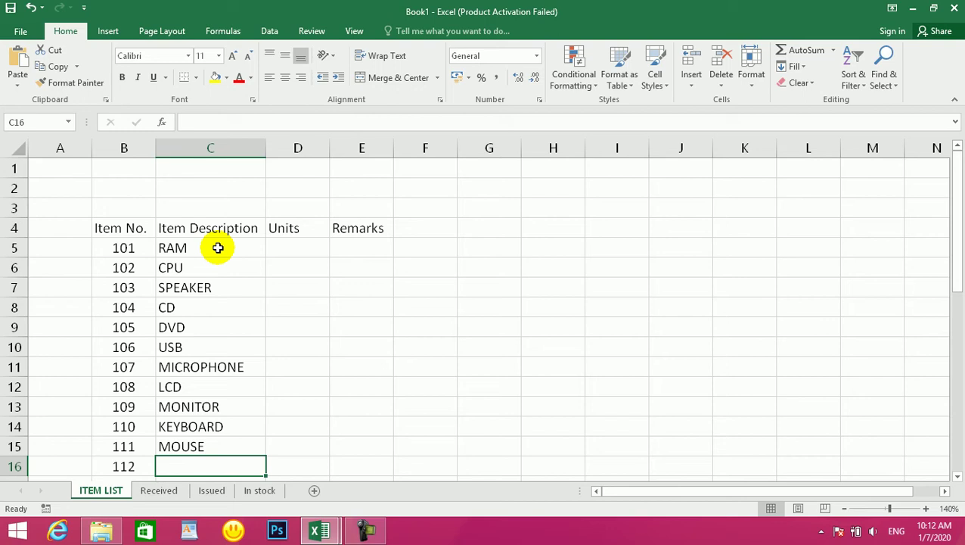
# Enter the unit Pcs for the RAM item in D5.
pyautogui.press('Up')
pyautogui.press('Up')
pyautogui.press('Up')
pyautogui.press('Up')
pyautogui.press('Up')
pyautogui.press('Up')
pyautogui.press('Up')
pyautogui.press('Up')
pyautogui.press('Up')
pyautogui.press('Up')
pyautogui.press('Up')
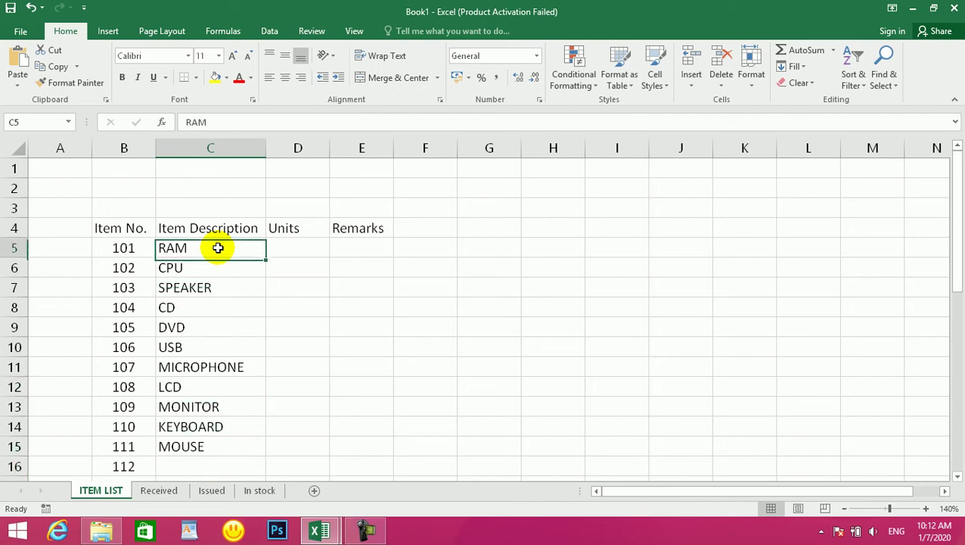
pyautogui.press('Right')
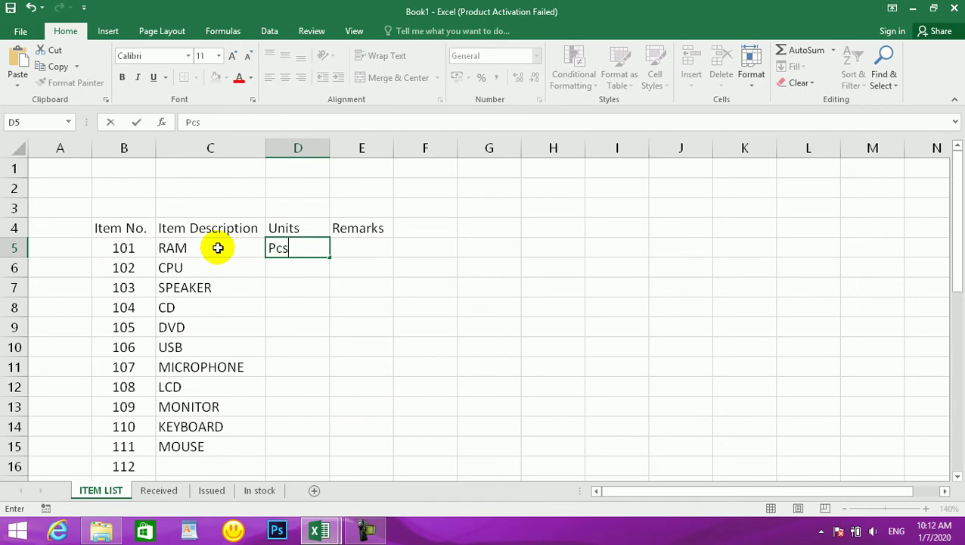
pyautogui.press('Return')
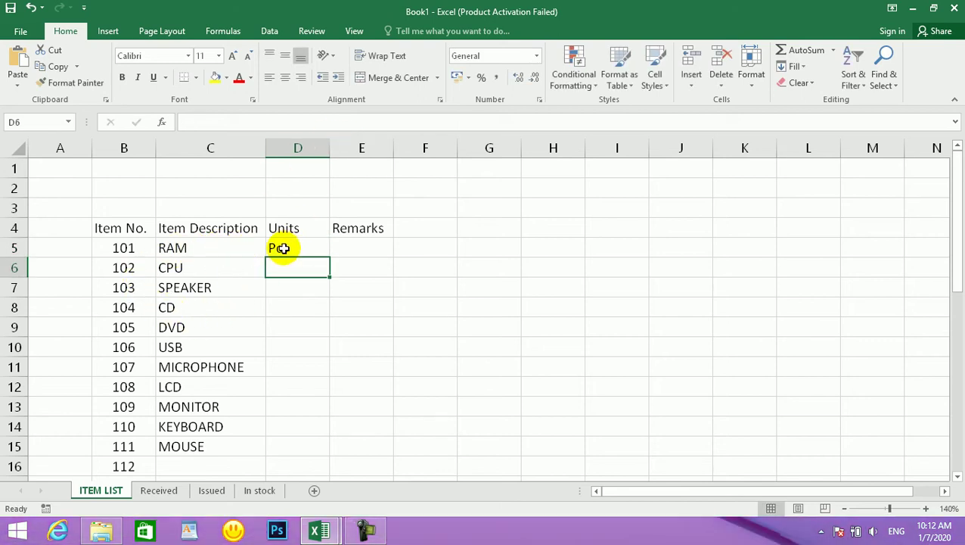
# Fill the Pcs unit down through D5:D15 and centre the cells horizontally.
pyautogui.moveTo(281, 248); pyautogui.dragTo(292, 447)
pyautogui.hotkey('ctrl', 'd')
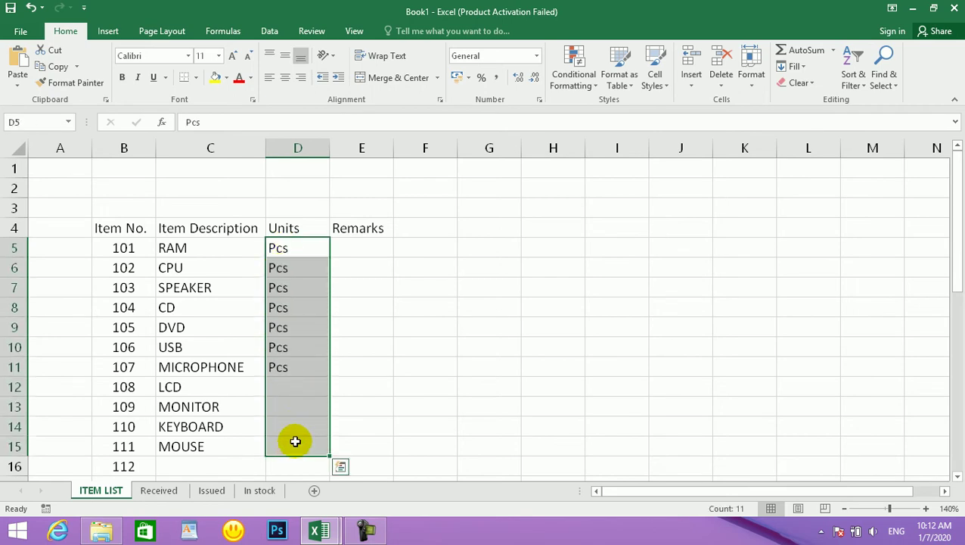
pyautogui.click(285, 78)
pyautogui.click(368, 251)
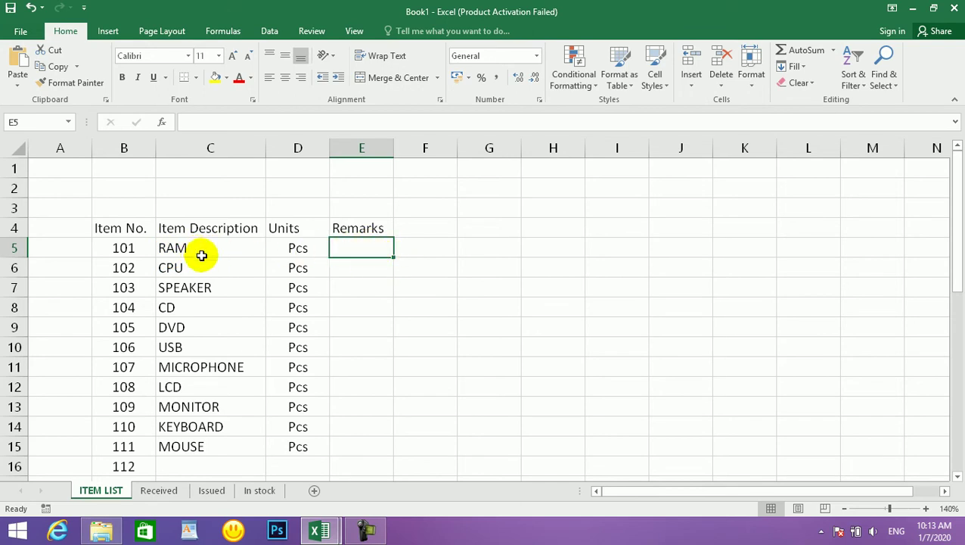
pyautogui.click(169, 250)
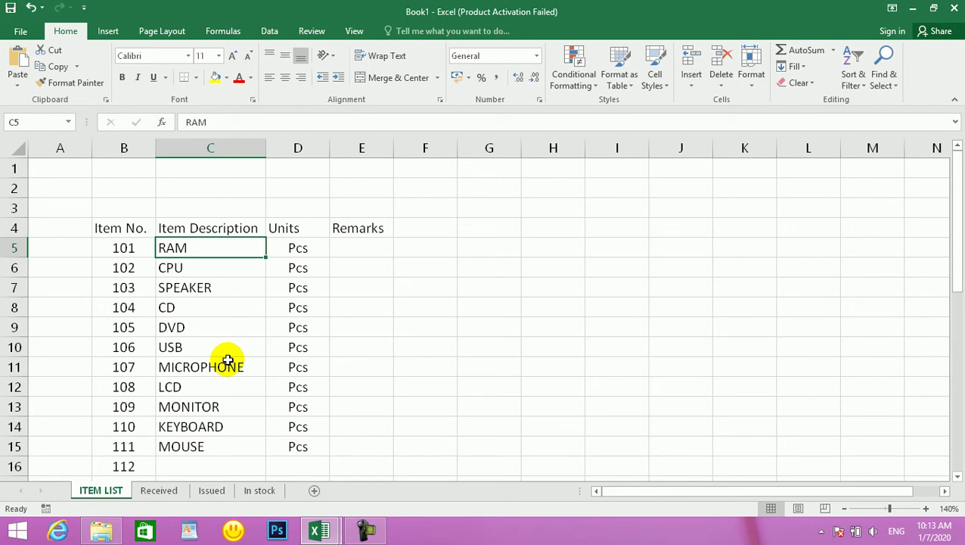
pyautogui.click(345, 245)
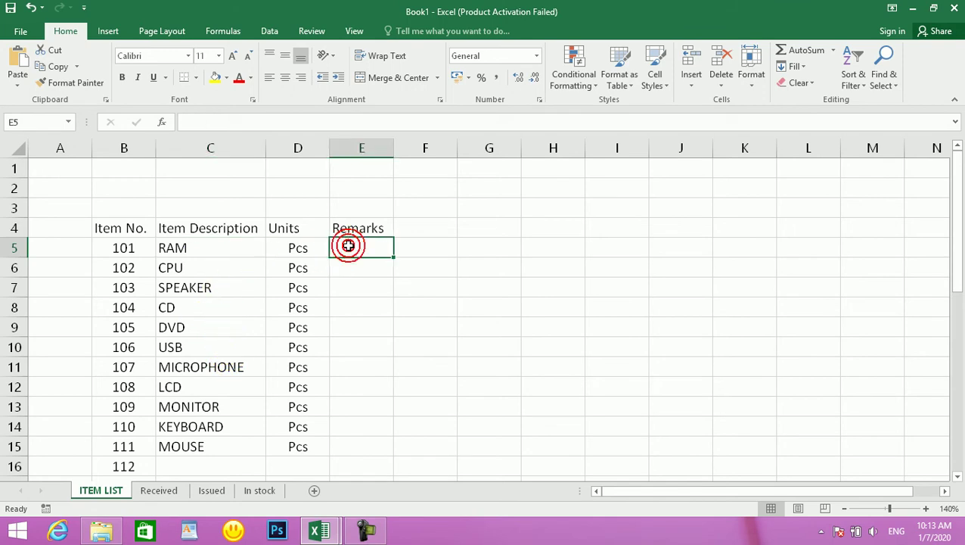
pyautogui.click(192, 253)
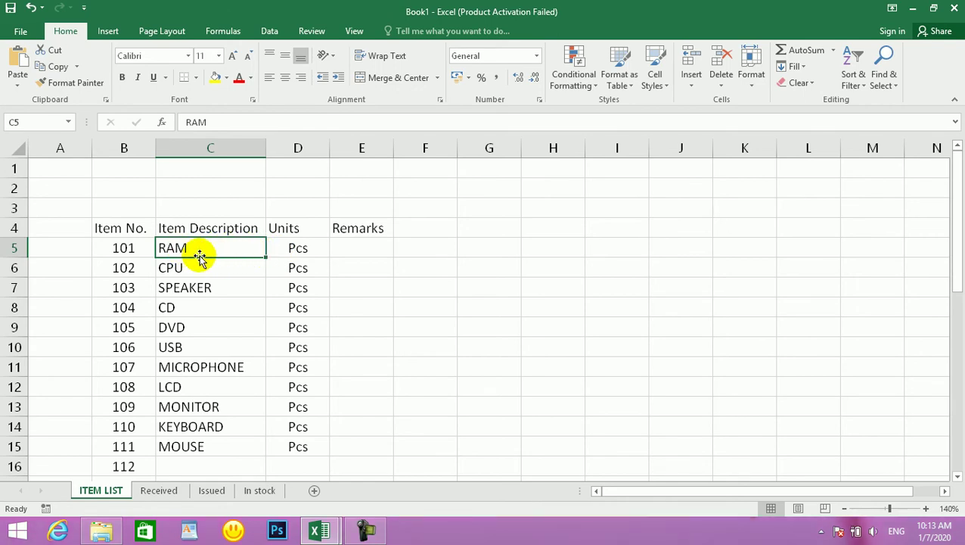
pyautogui.click(354, 248)
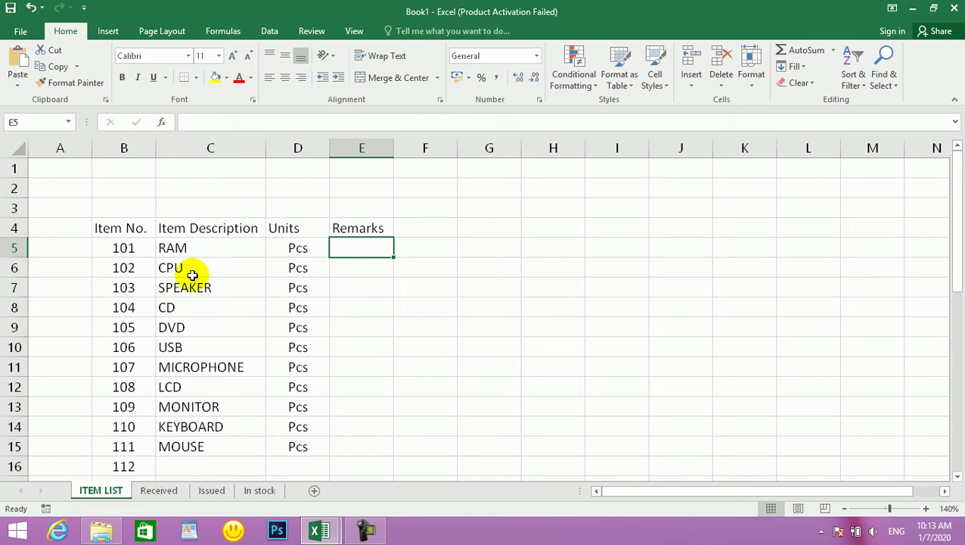
pyautogui.click(173, 490)
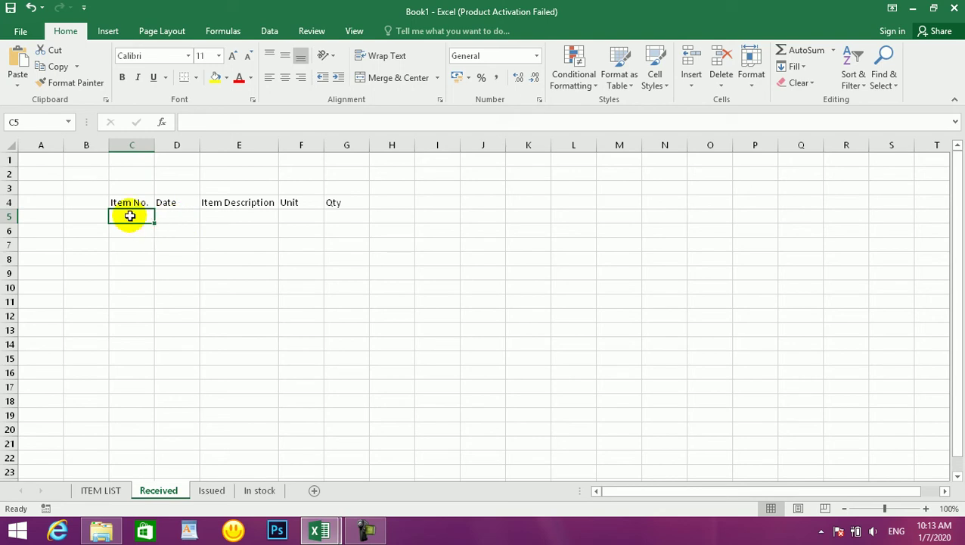
pyautogui.click(102, 490)
pyautogui.click(130, 248)
# Link the first Item No. cell, C5 on the Received sheet, to cell B5 of the ITEM LIST sheet.
pyautogui.click(159, 490)
pyautogui.click(140, 216)
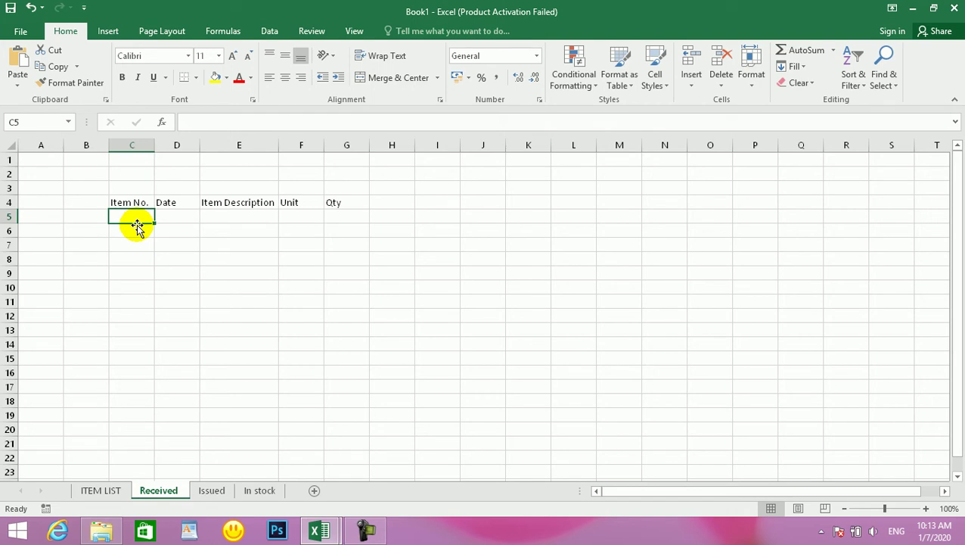
pyautogui.write('=')
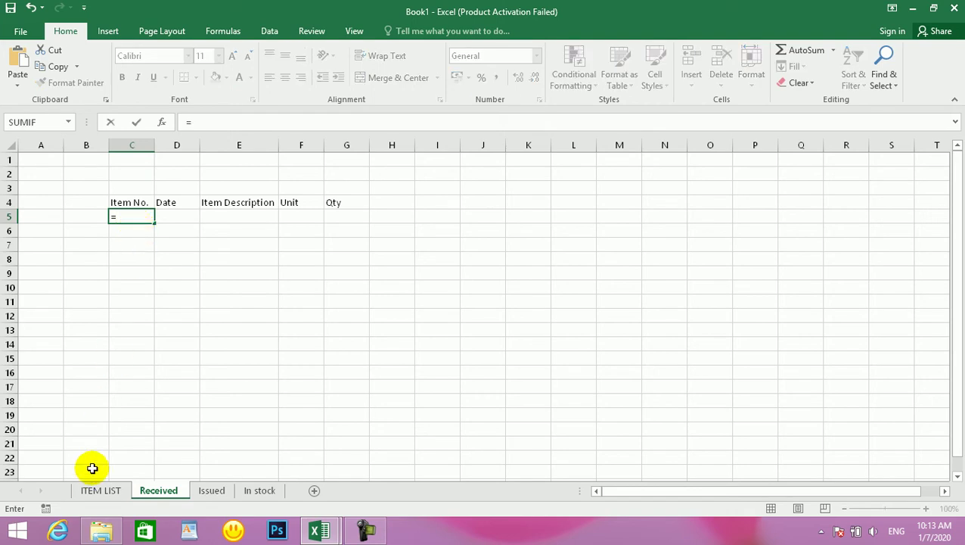
pyautogui.click(98, 490)
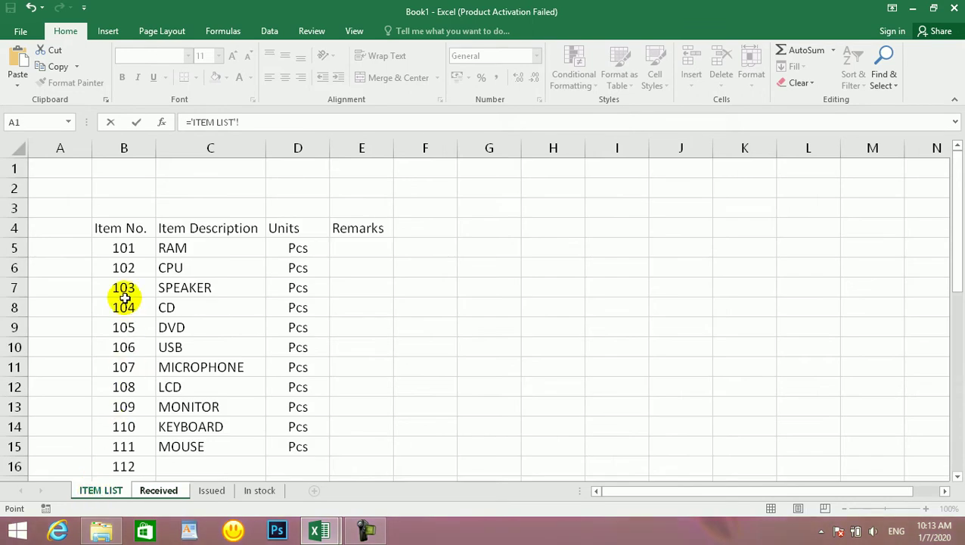
pyautogui.click(105, 246)
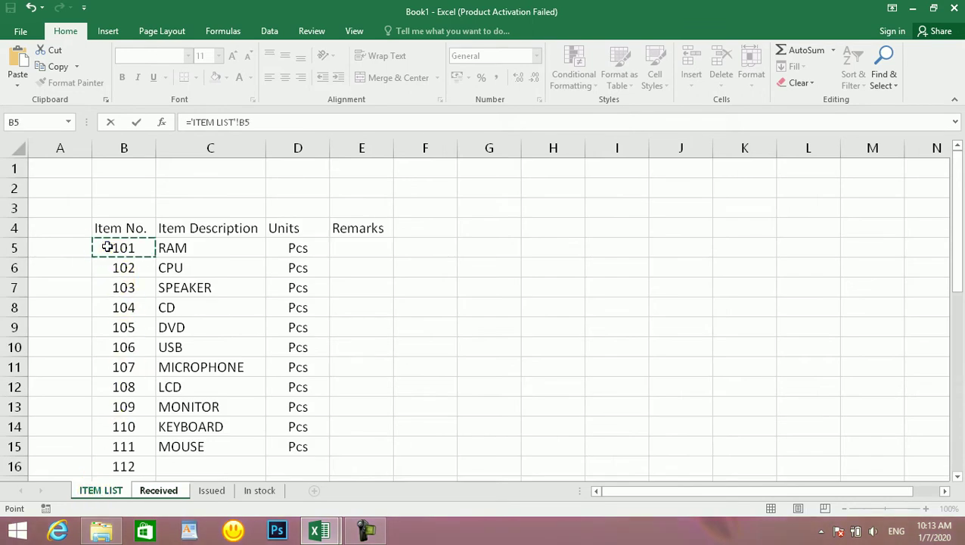
pyautogui.press('Return')
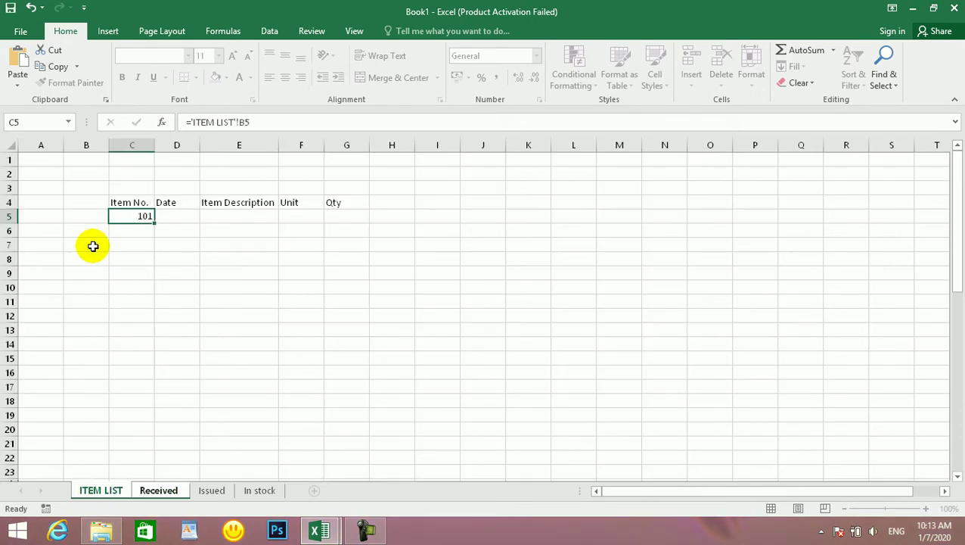
# Fill the C5 item number link down about 250 rows on the Received sheet and centre the numbers horizontally.
pyautogui.click(145, 217)
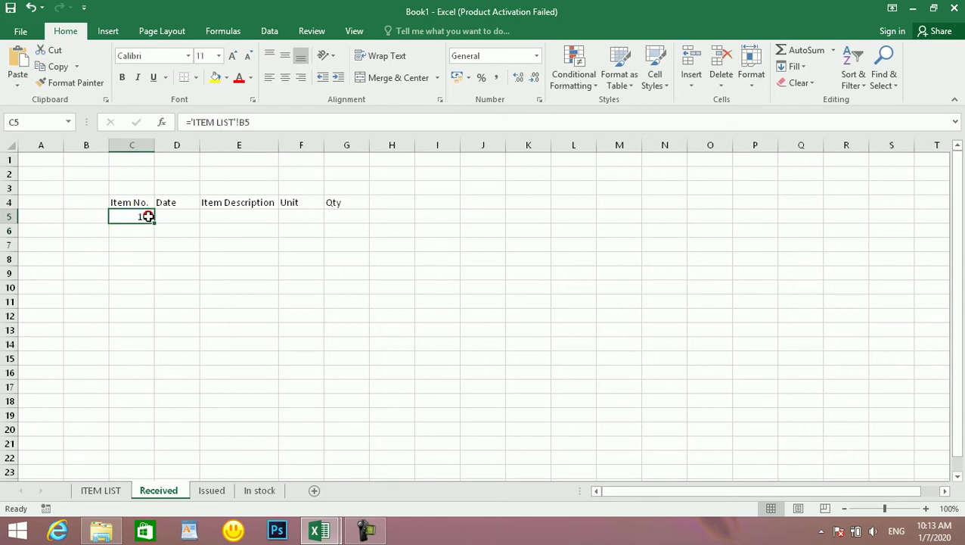
pyautogui.click(153, 218)
pyautogui.click(153, 220)
pyautogui.moveTo(154, 219); pyautogui.dragTo(162, 404)
pyautogui.scroll(3, 192, 346)
pyautogui.scroll(20, 192, 346)
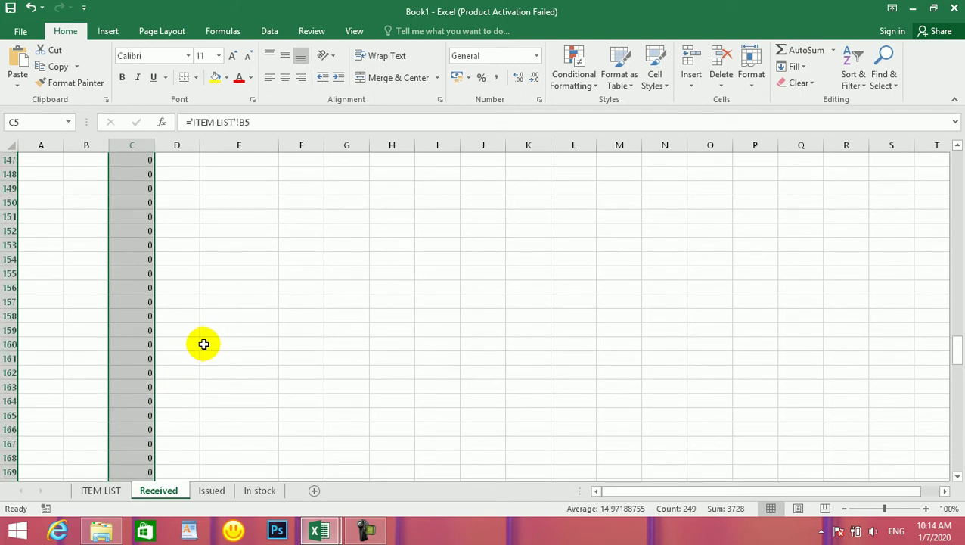
pyautogui.moveTo(957, 318); pyautogui.dragTo(949, 123)
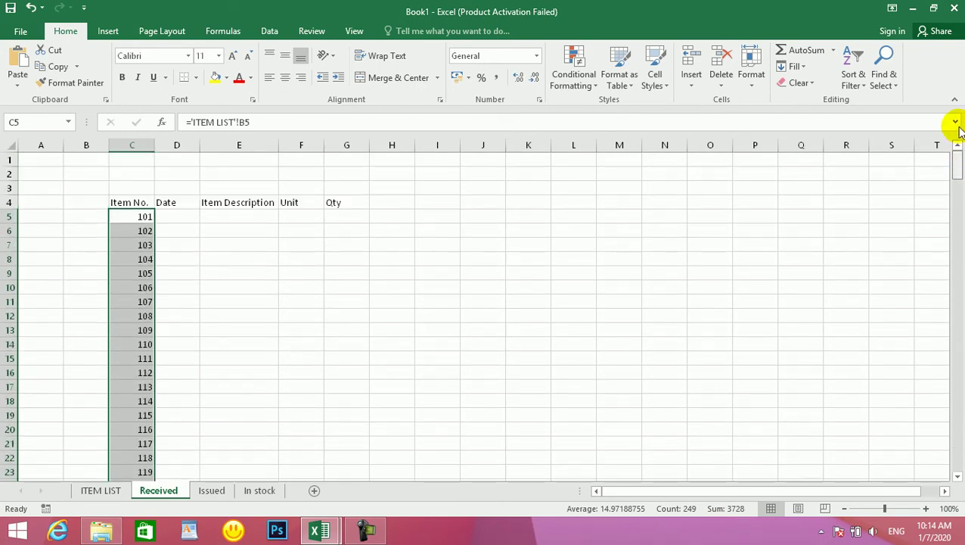
pyautogui.click(287, 79)
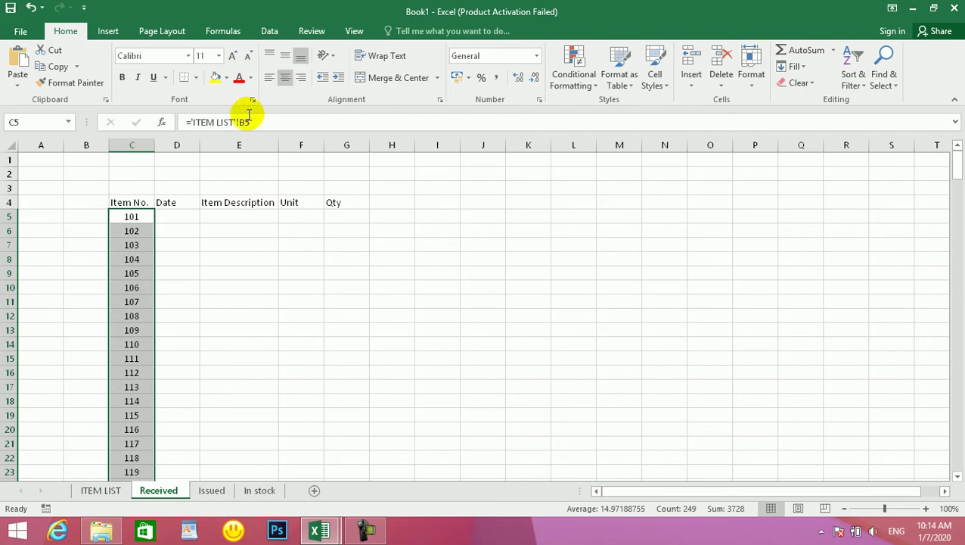
# Widen the Item Description and Date columns slightly on the Received sheet.
pyautogui.click(169, 219)
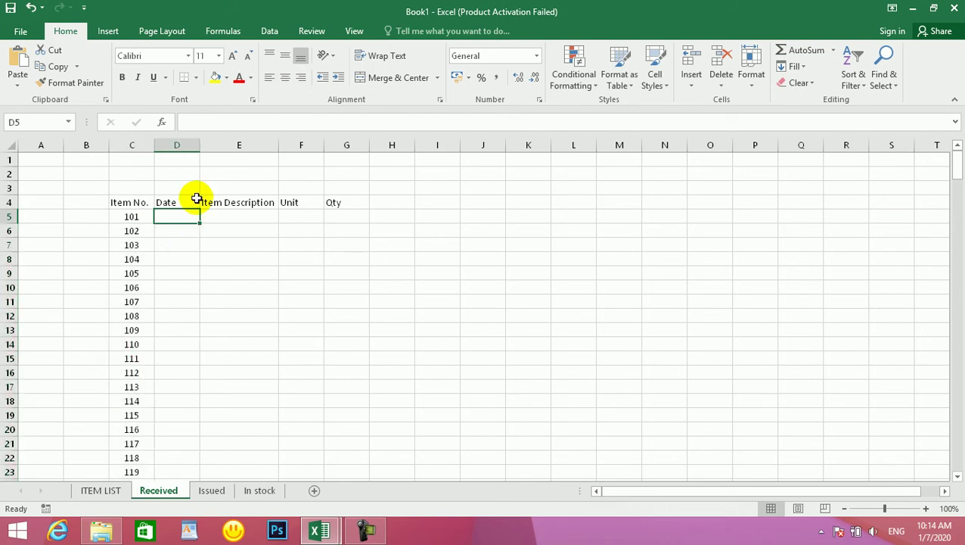
pyautogui.moveTo(279, 146); pyautogui.dragTo(287, 148)
pyautogui.moveTo(196, 146); pyautogui.dragTo(205, 145)
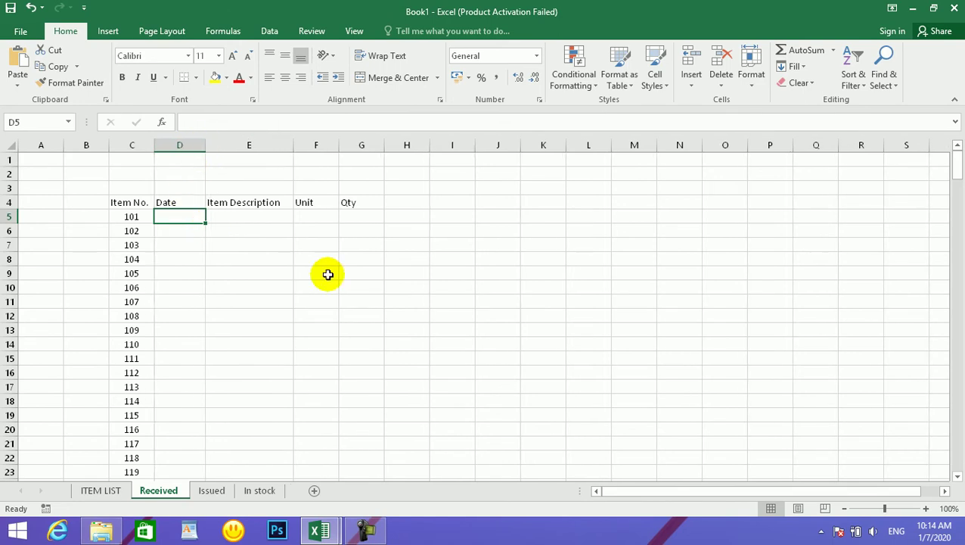
# Enter the date 1/7/2019 for item 101 in D5.
pyautogui.click(926, 509)
pyautogui.click(926, 509)
pyautogui.click(926, 509)
pyautogui.click(926, 509)
pyautogui.scroll(1, 639, 356)
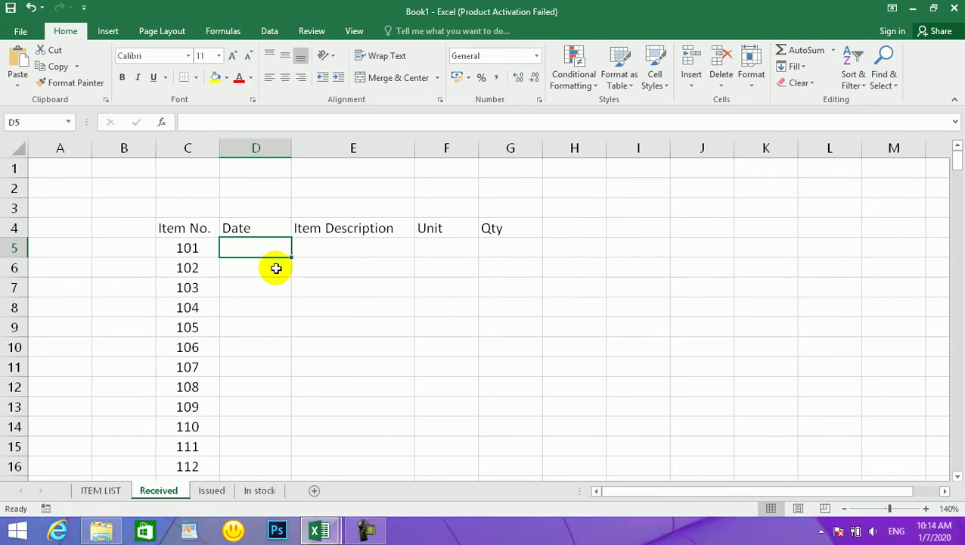
pyautogui.write('1/7/2019')
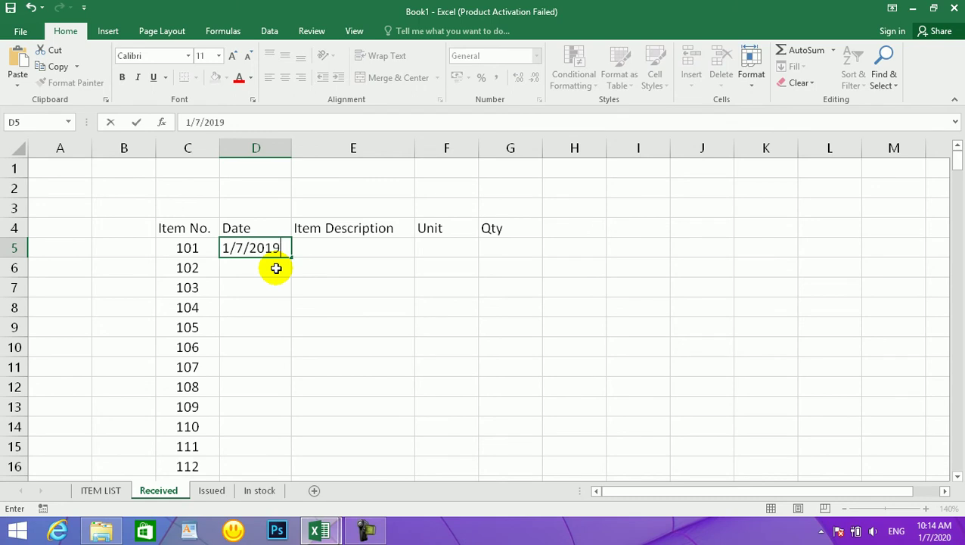
pyautogui.press('Return')
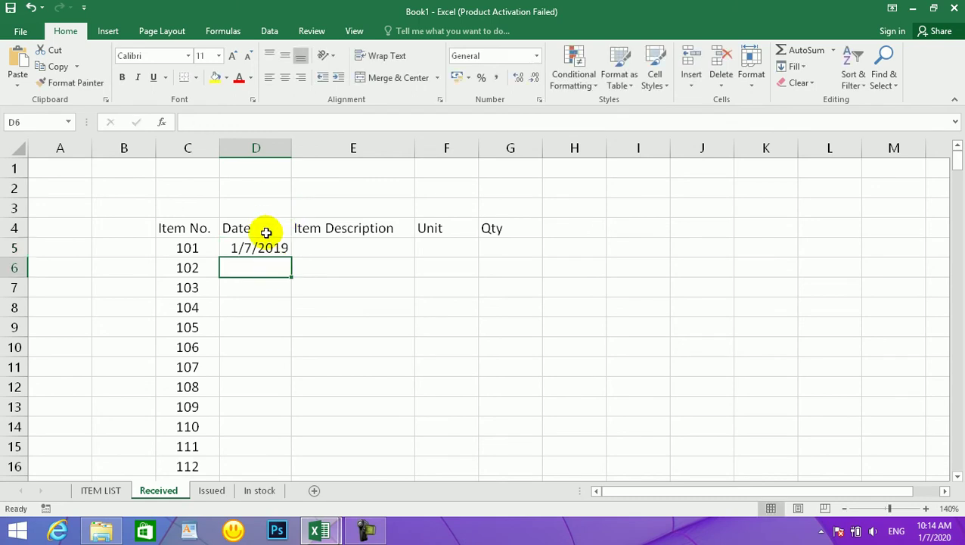
# Link the Item Description cell E5 on the Received sheet to the RAM description in C5 of ITEM LIST.
pyautogui.click(333, 250)
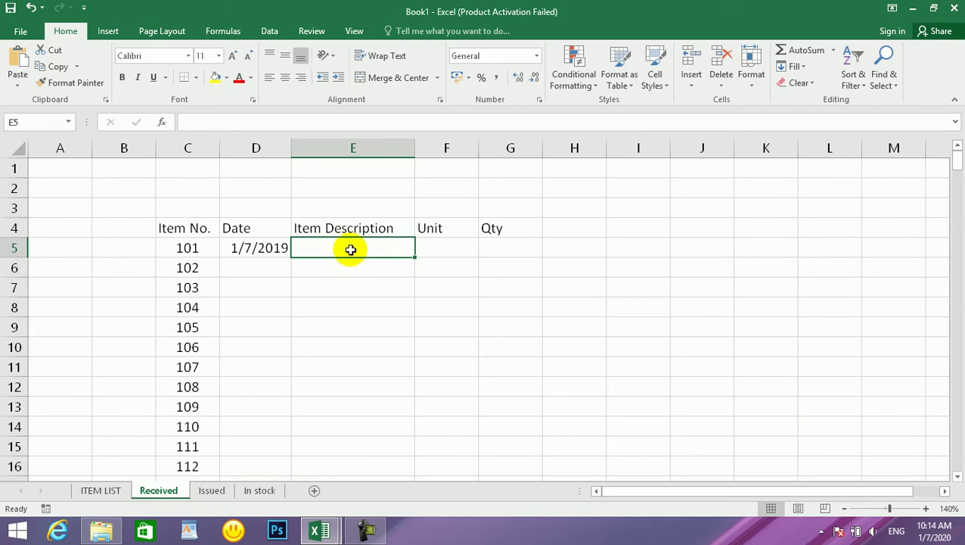
pyautogui.click(100, 490)
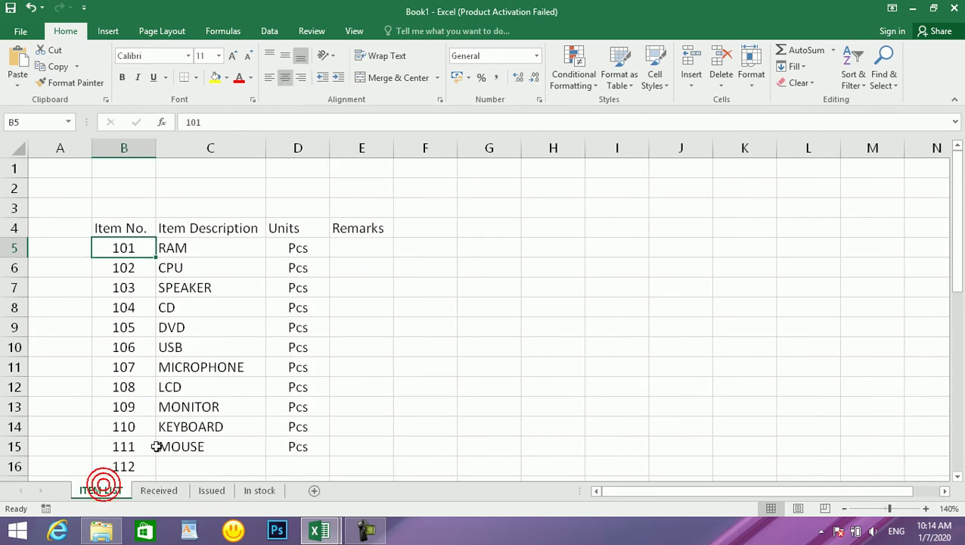
pyautogui.click(174, 247)
pyautogui.click(175, 269)
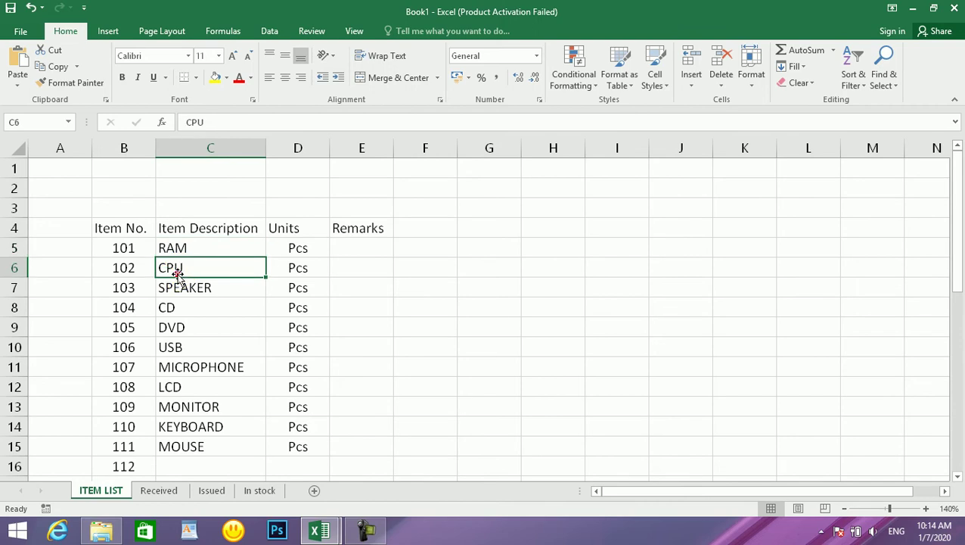
pyautogui.click(176, 287)
pyautogui.click(170, 490)
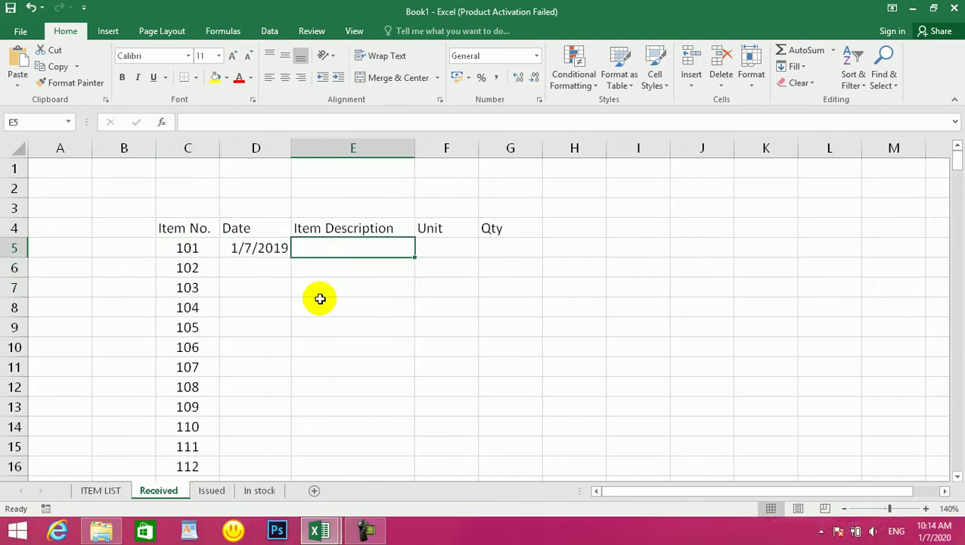
pyautogui.click(338, 249)
pyautogui.write('=')
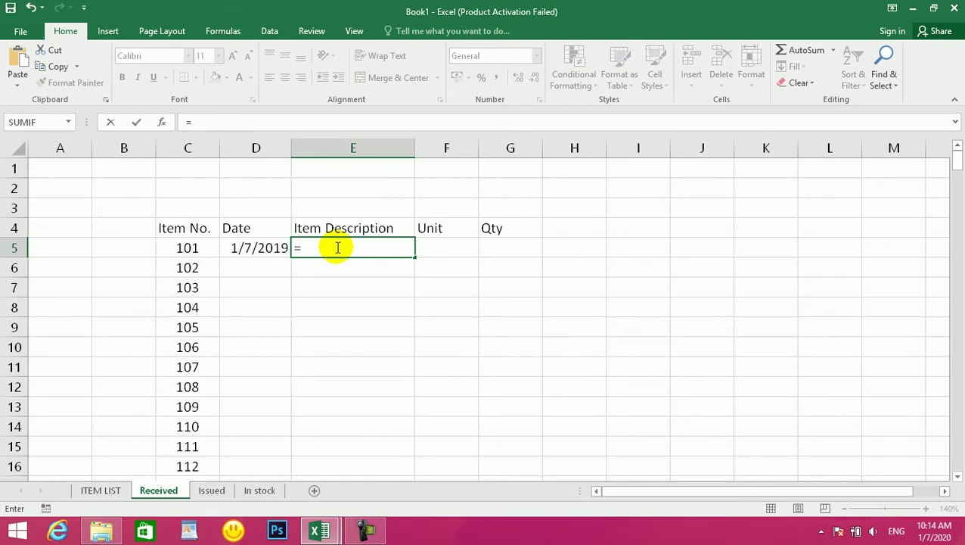
pyautogui.click(101, 490)
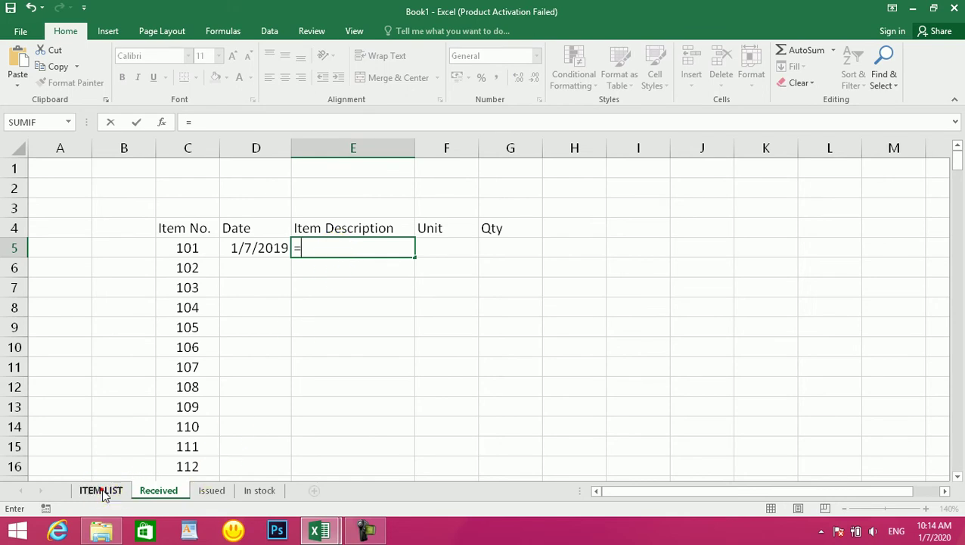
pyautogui.click(196, 247)
pyautogui.press('Return')
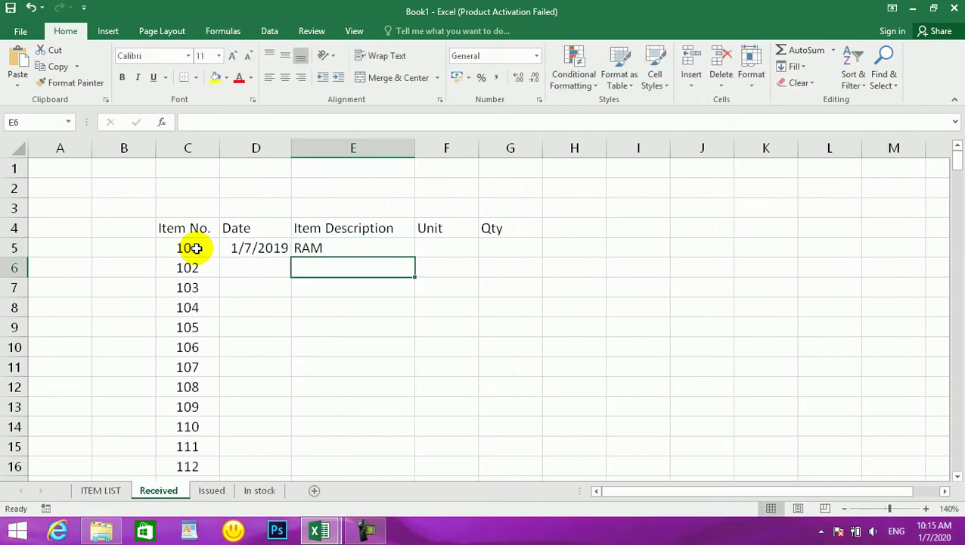
# Fill the description link down through E5:E15 and compare it with the ITEM LIST sheet.
pyautogui.click(305, 248)
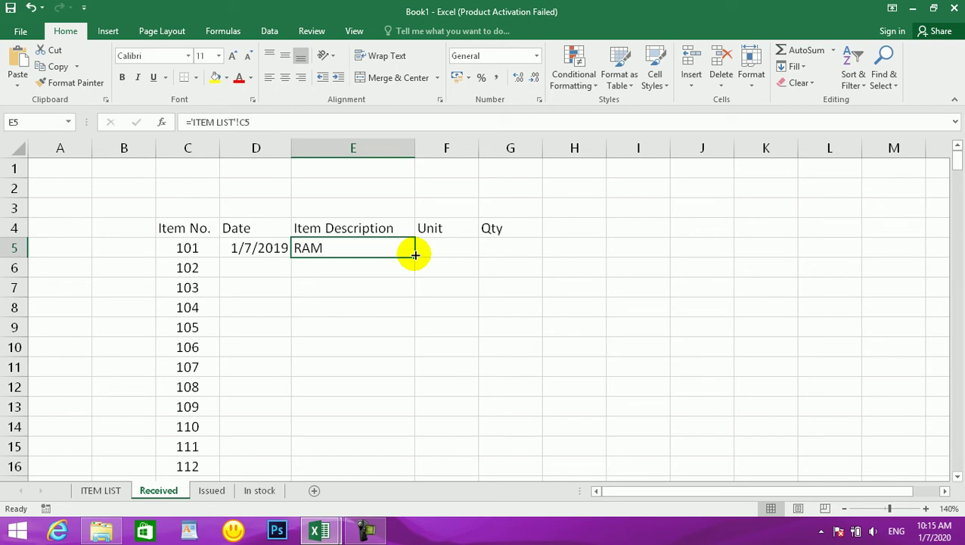
pyautogui.moveTo(415, 255); pyautogui.dragTo(425, 462)
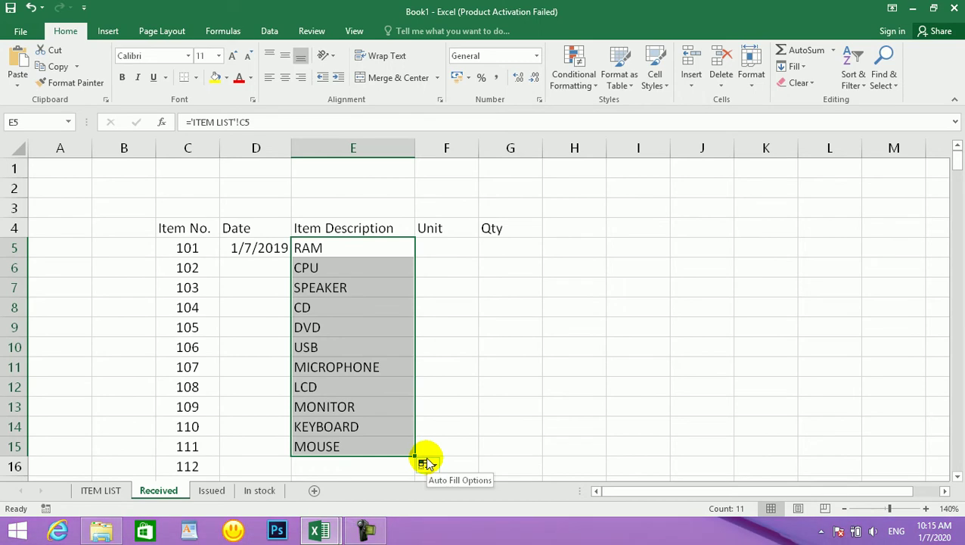
pyautogui.click(114, 493)
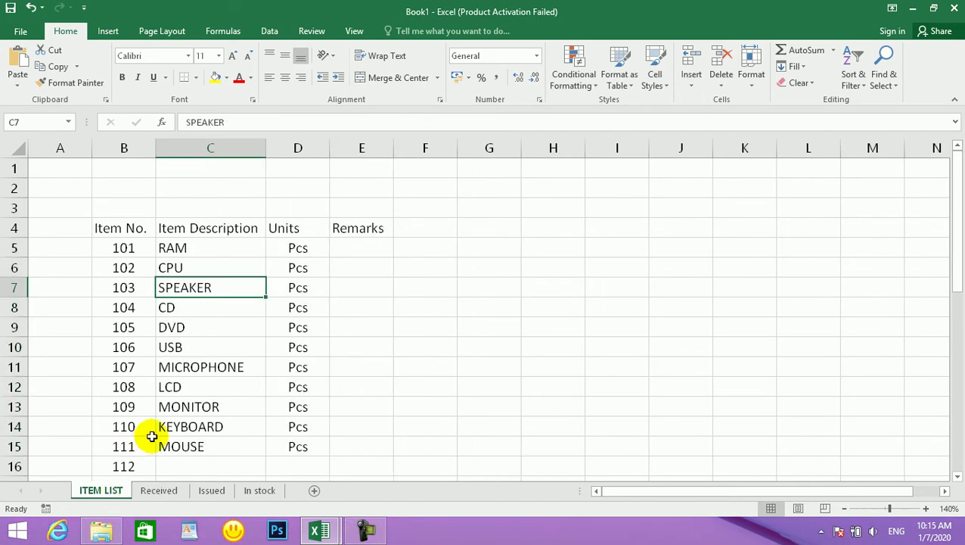
pyautogui.click(159, 490)
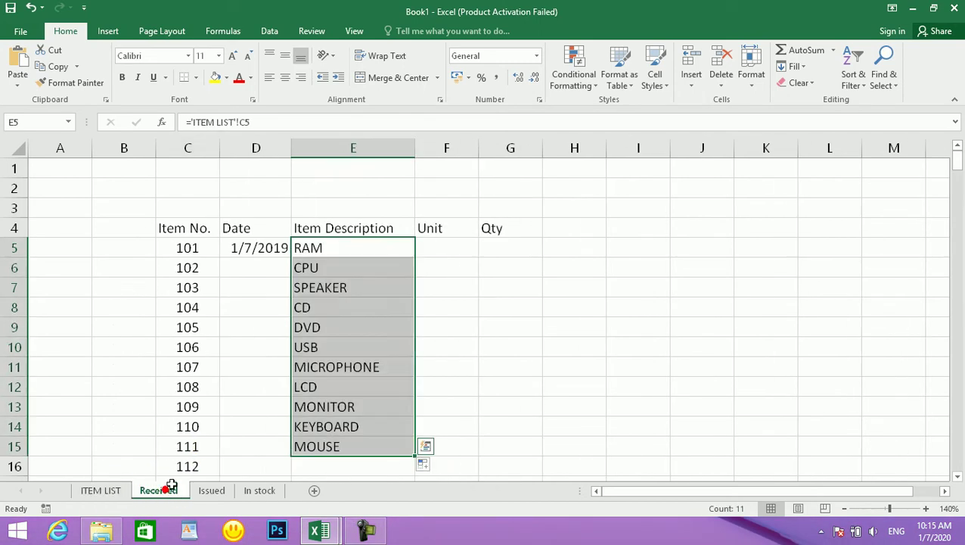
pyautogui.click(344, 446)
# Fill the date down through D5:D15 and centre the dates horizontally.
pyautogui.moveTo(257, 246); pyautogui.dragTo(263, 436)
pyautogui.hotkey('ctrl', 'd')
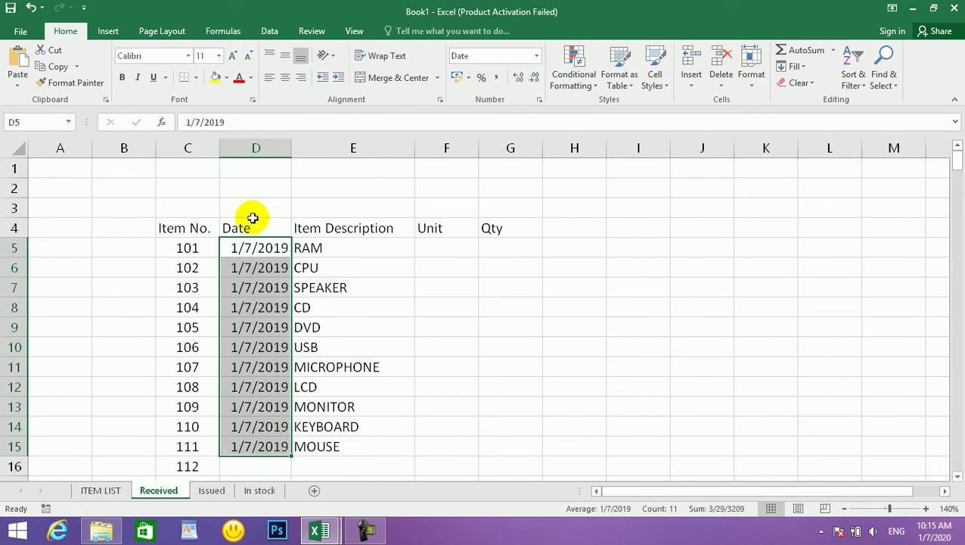
pyautogui.click(285, 77)
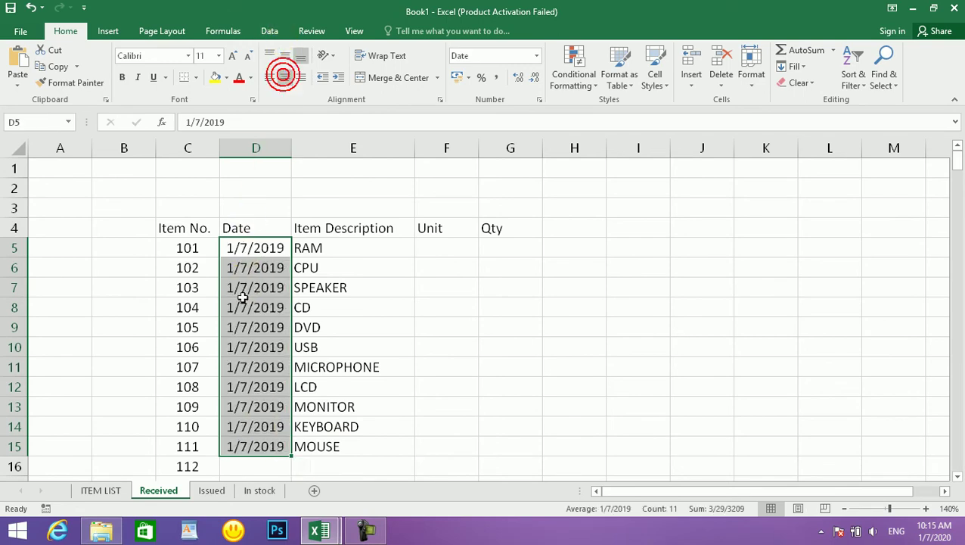
# Clear the linked item descriptions from E5:E15 on the Received sheet.
pyautogui.click(445, 243)
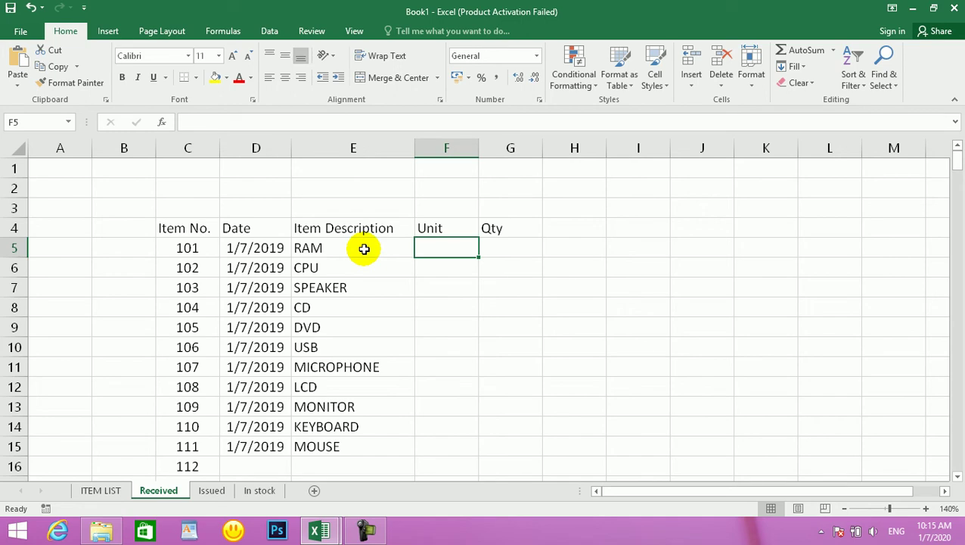
pyautogui.moveTo(363, 248); pyautogui.dragTo(364, 442)
pyautogui.press('Delete')
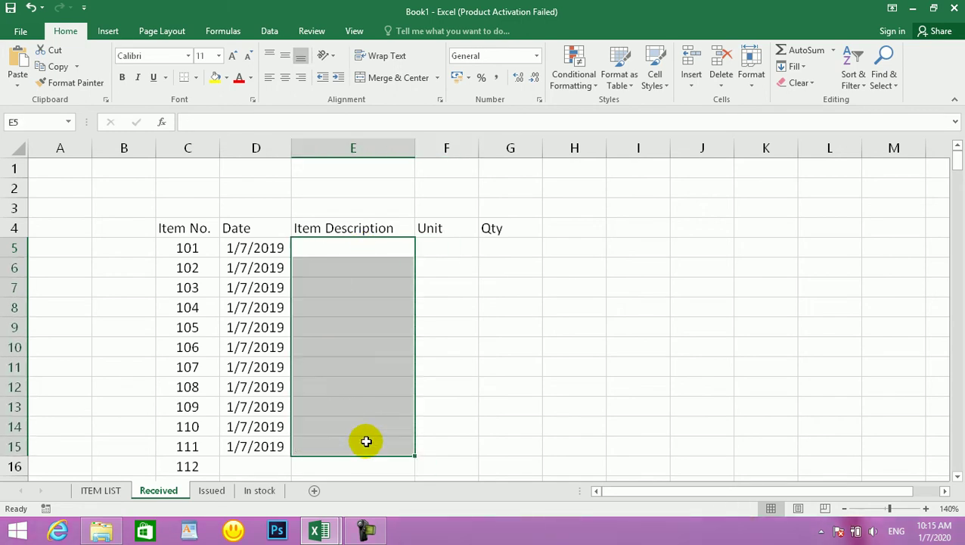
pyautogui.click(347, 262)
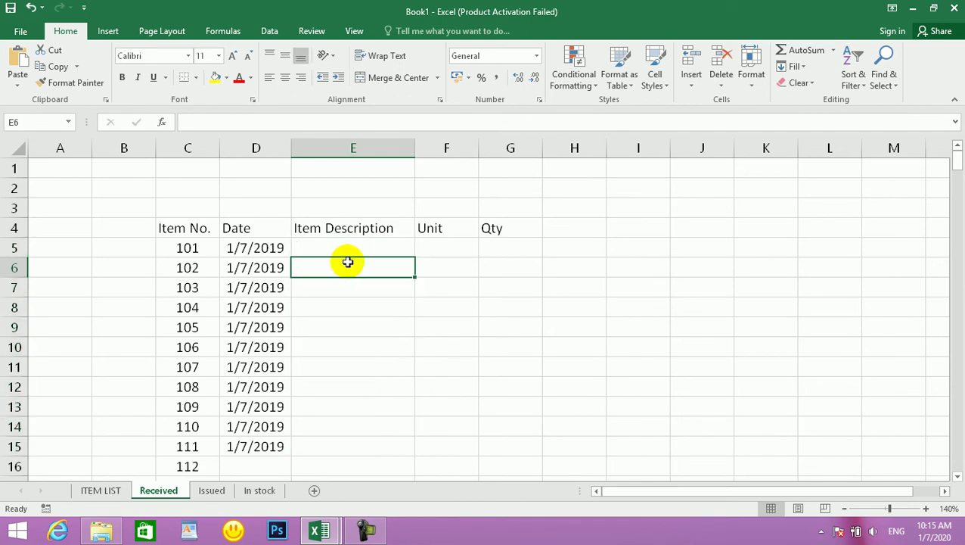
# Enter a VLOOKUP in E5 of Received that finds C5 in ITEM LIST B5:D36 and returns column 2 with match type 0.
pyautogui.click(353, 245)
pyautogui.click(353, 244)
pyautogui.write('=')
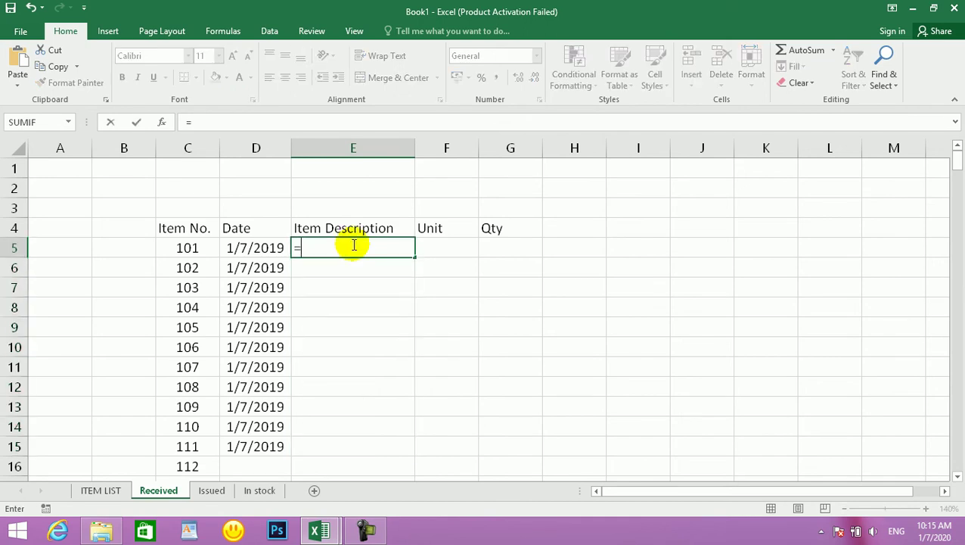
pyautogui.write('vlookup')
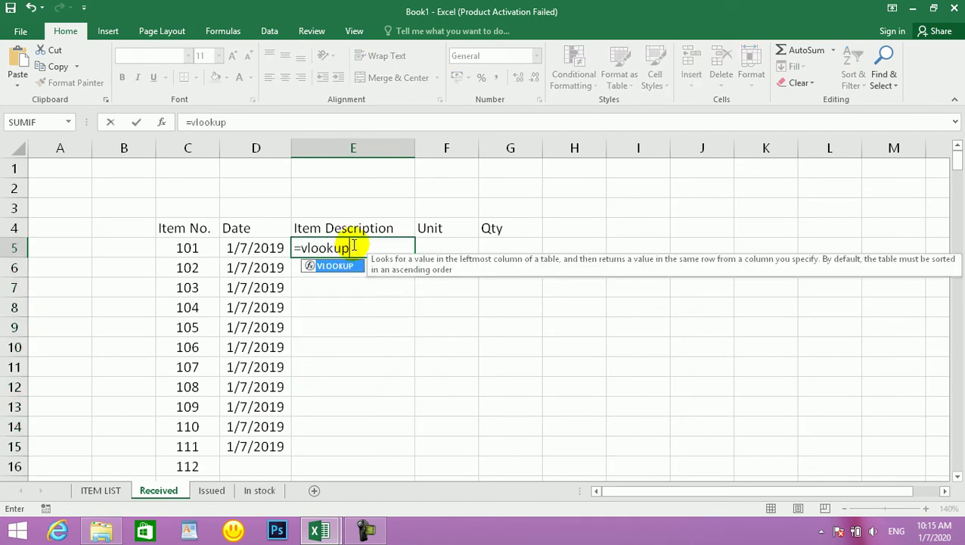
pyautogui.write('(')
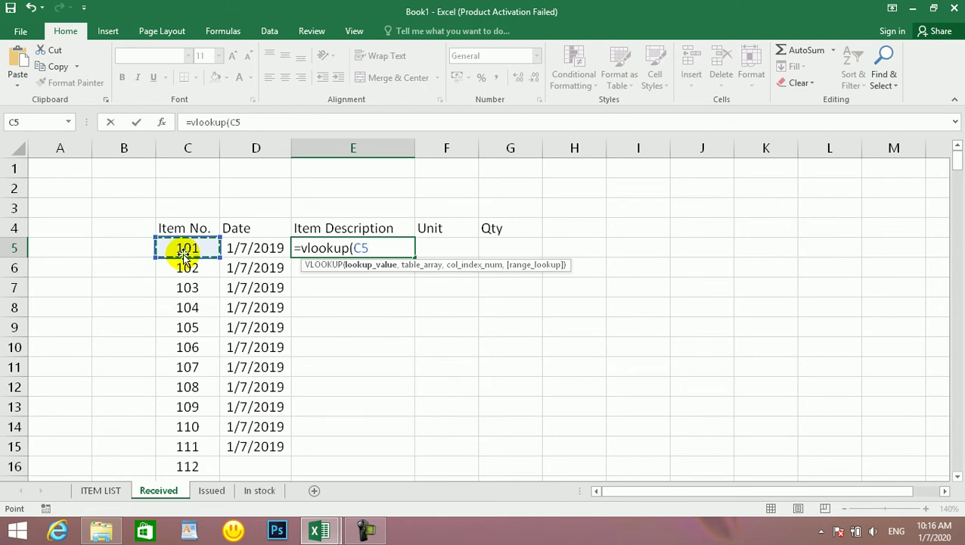
pyautogui.write(',')
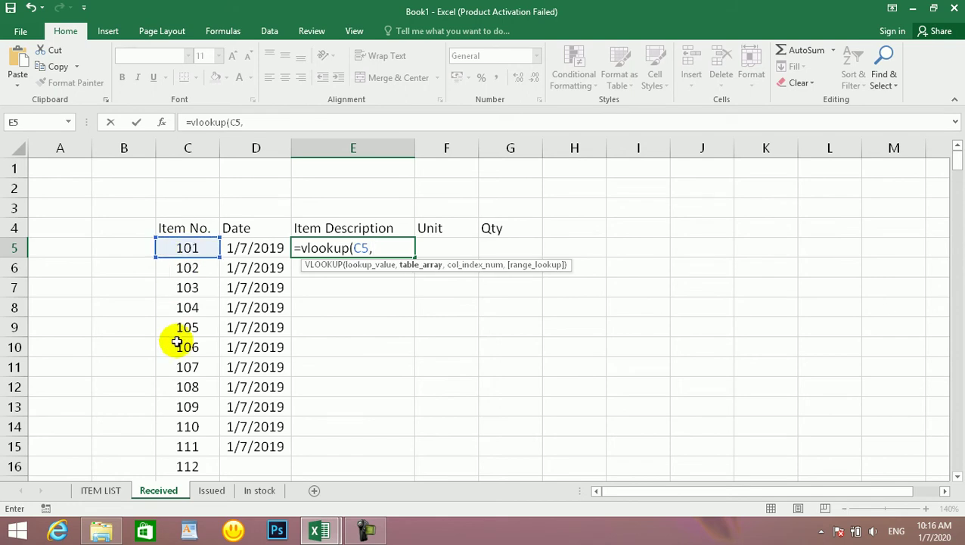
pyautogui.click(111, 491)
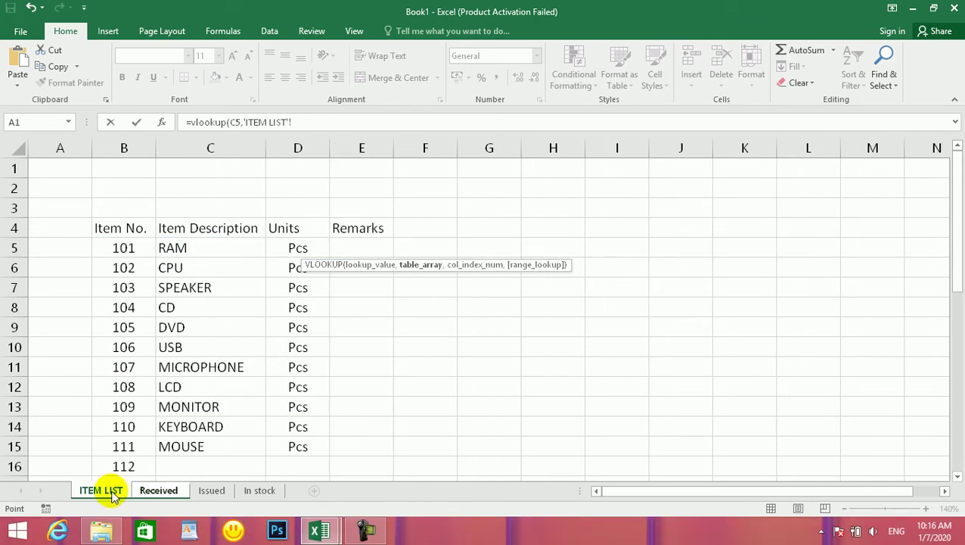
pyautogui.moveTo(111, 244); pyautogui.dragTo(313, 447)
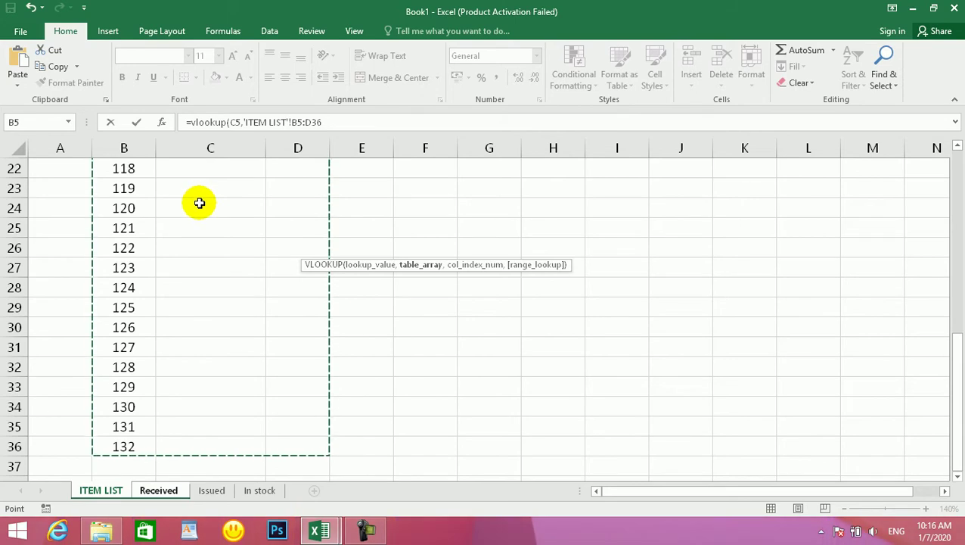
pyautogui.write(',')
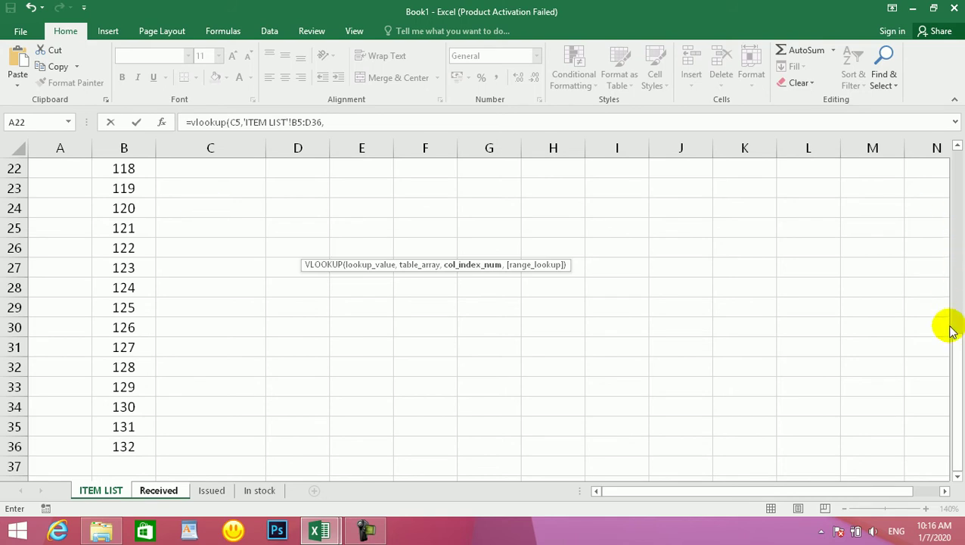
pyautogui.moveTo(957, 371); pyautogui.dragTo(952, 161)
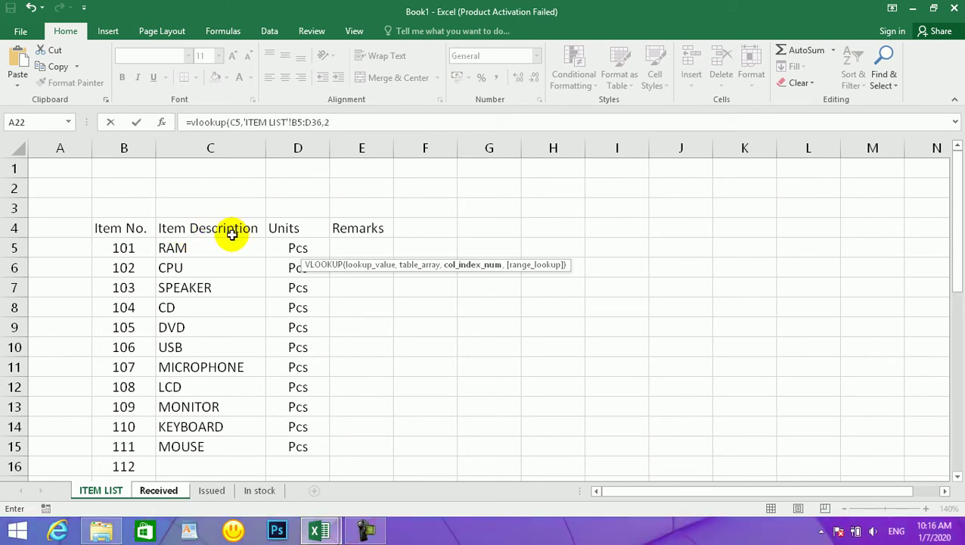
pyautogui.write(',')
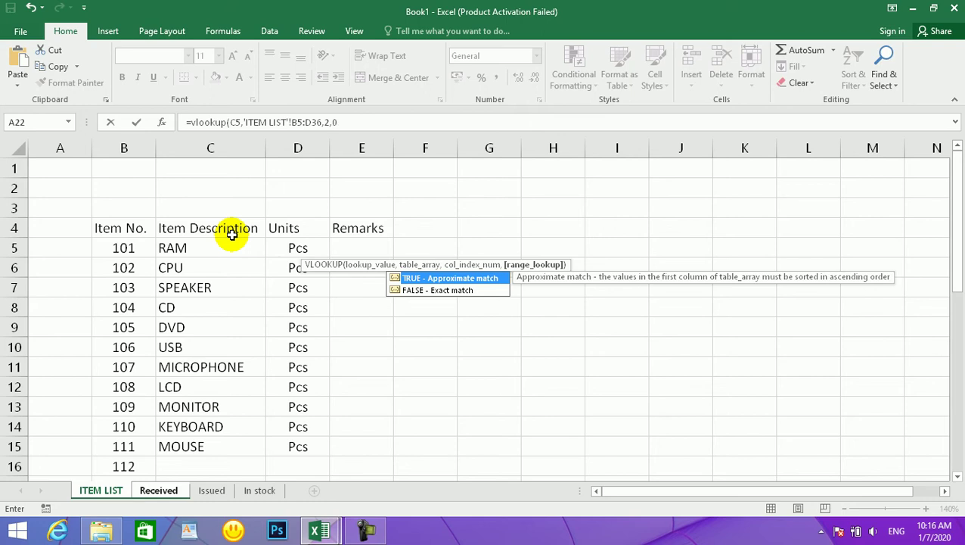
pyautogui.write('0')
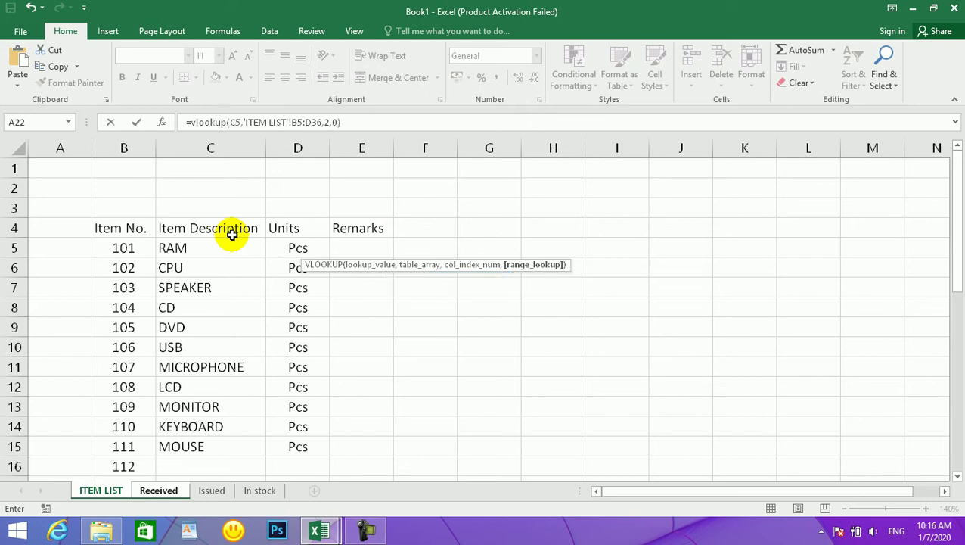
pyautogui.press('Return')
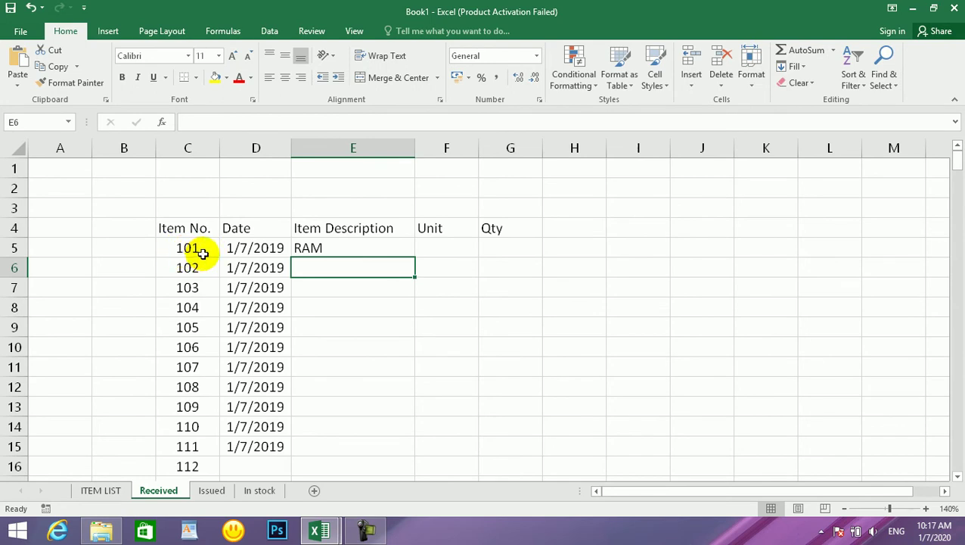
# Fill the description lookup down through E5:E15 and compare the results with the ITEM LIST sheet.
pyautogui.click(329, 248)
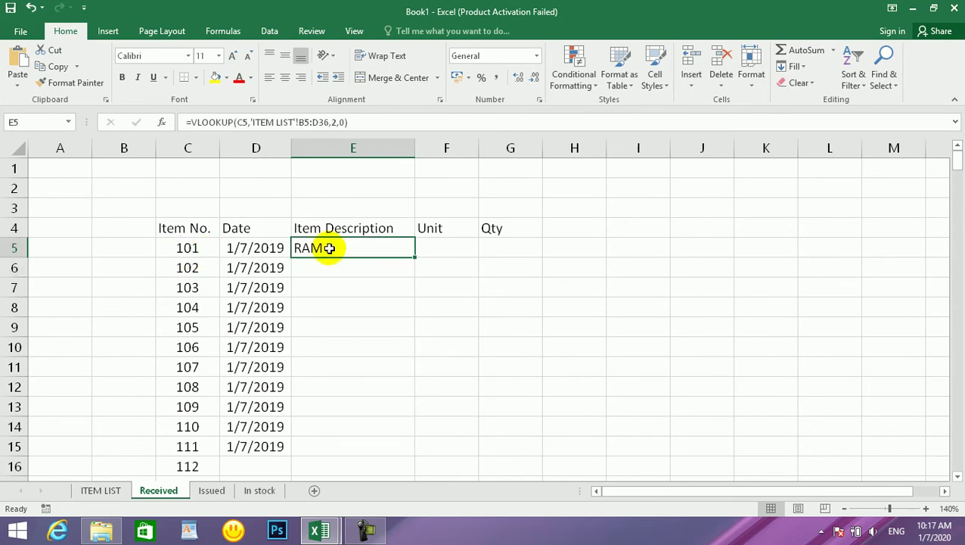
pyautogui.moveTo(329, 248); pyautogui.dragTo(328, 450)
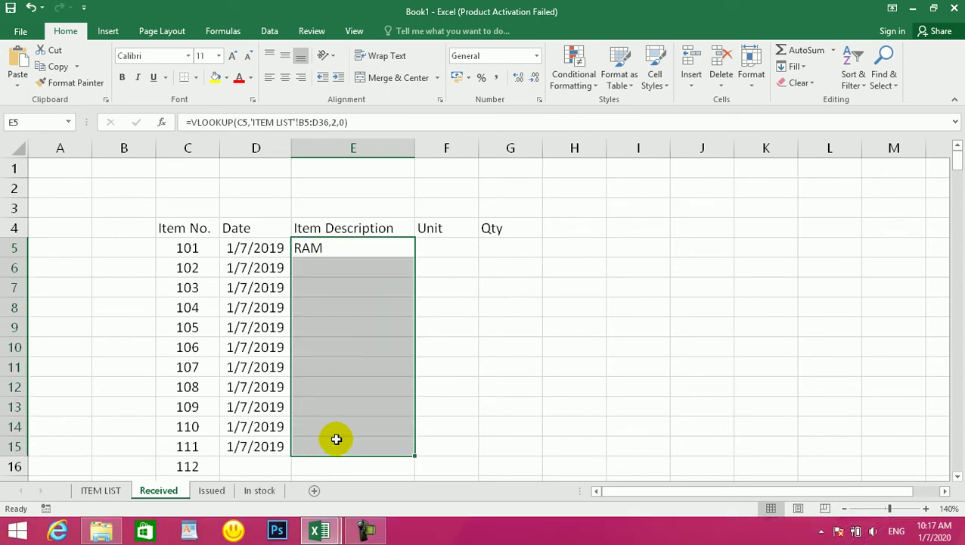
pyautogui.hotkey('ctrl', 'd')
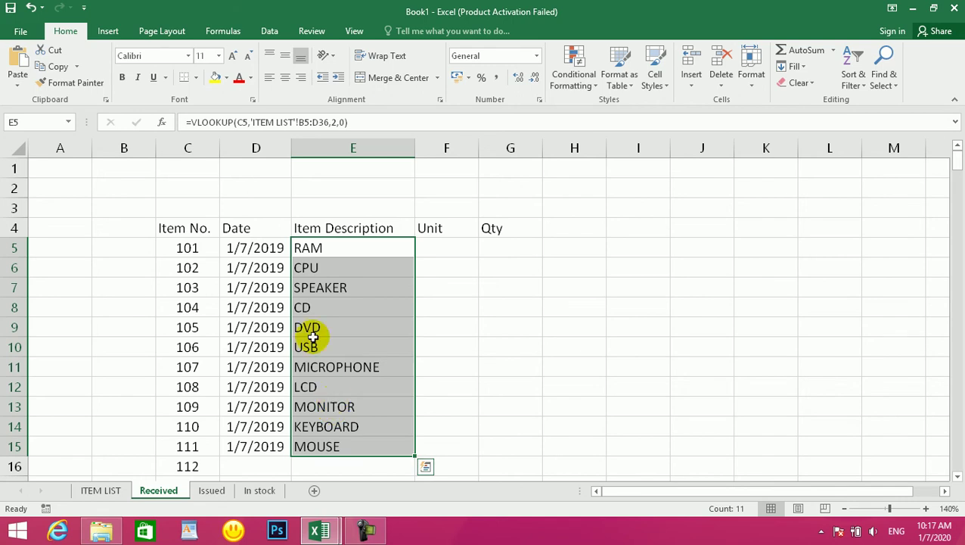
pyautogui.click(190, 266)
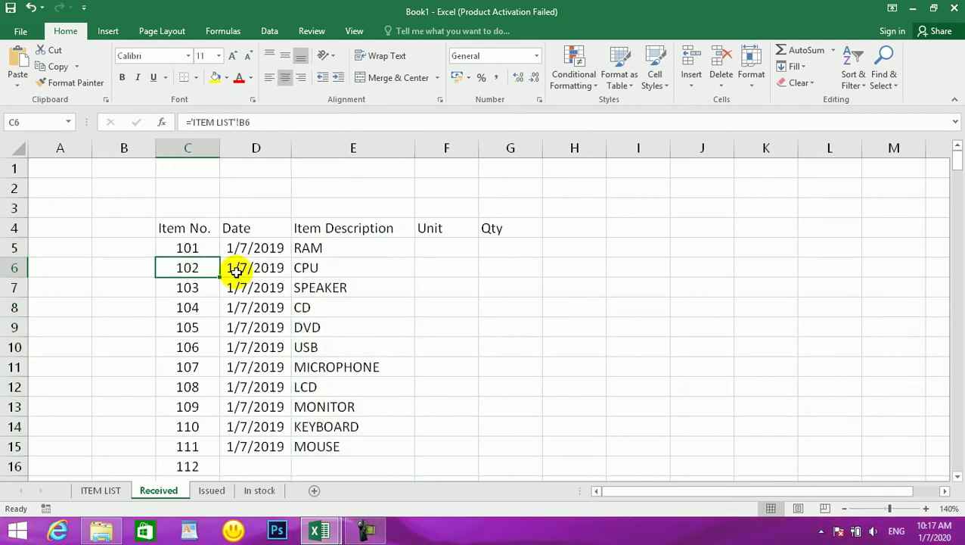
pyautogui.click(310, 267)
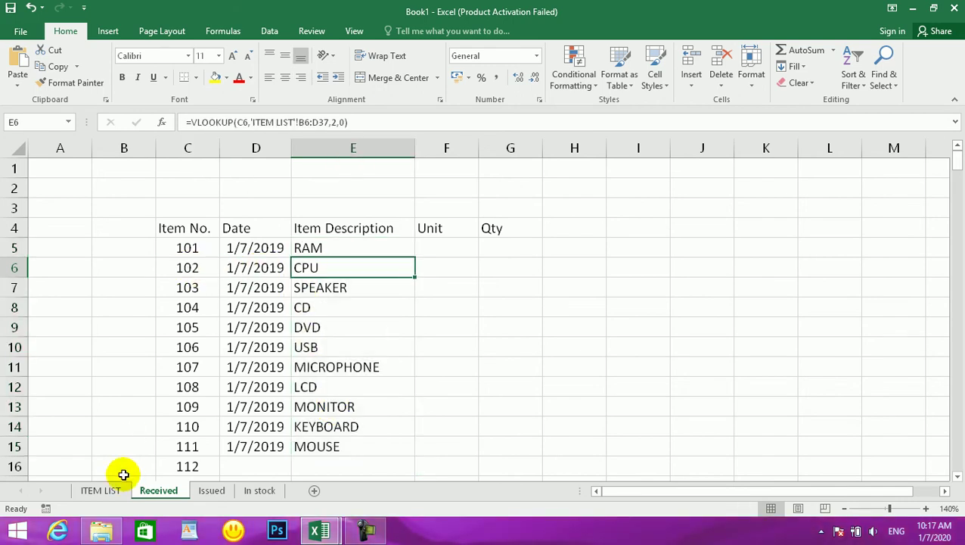
pyautogui.click(106, 491)
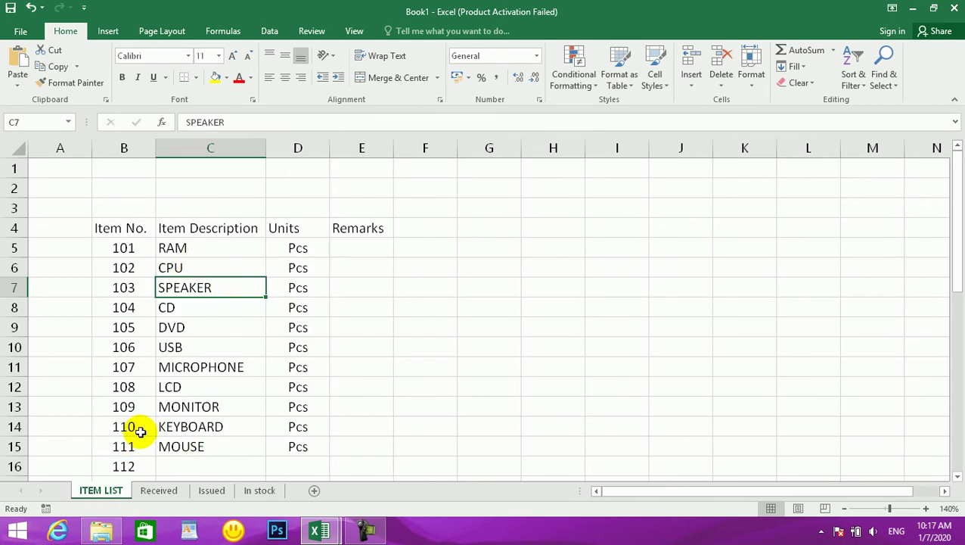
pyautogui.click(158, 490)
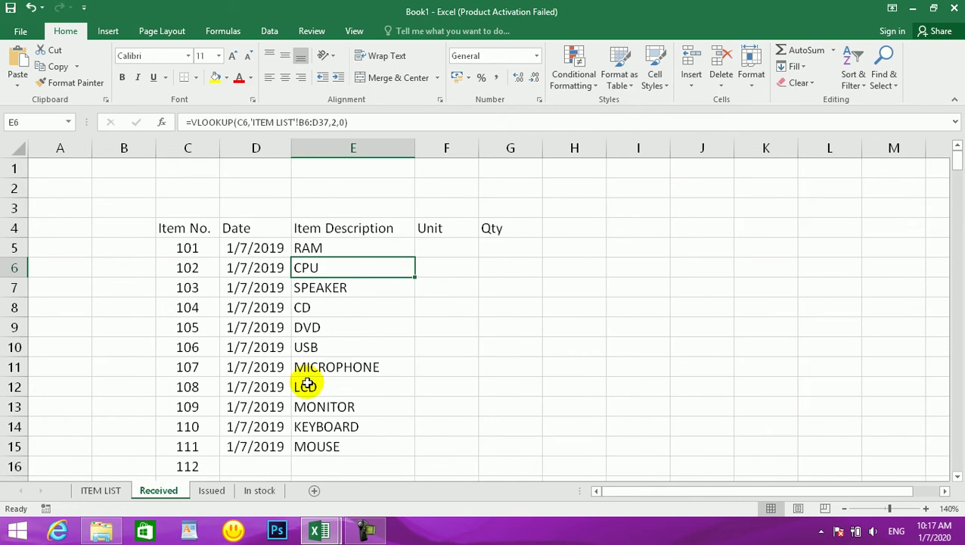
pyautogui.click(314, 427)
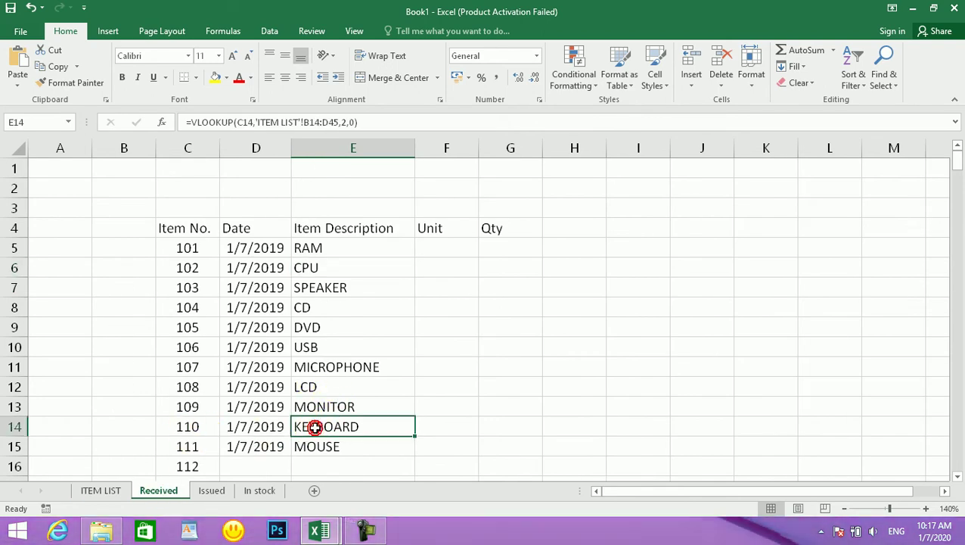
pyautogui.moveTo(364, 246); pyautogui.dragTo(367, 450)
# Enter a VLOOKUP in Unit cell F5 that finds C5 in ITEM LIST B5:D36 and returns column 3 with match type 0.
pyautogui.click(465, 244)
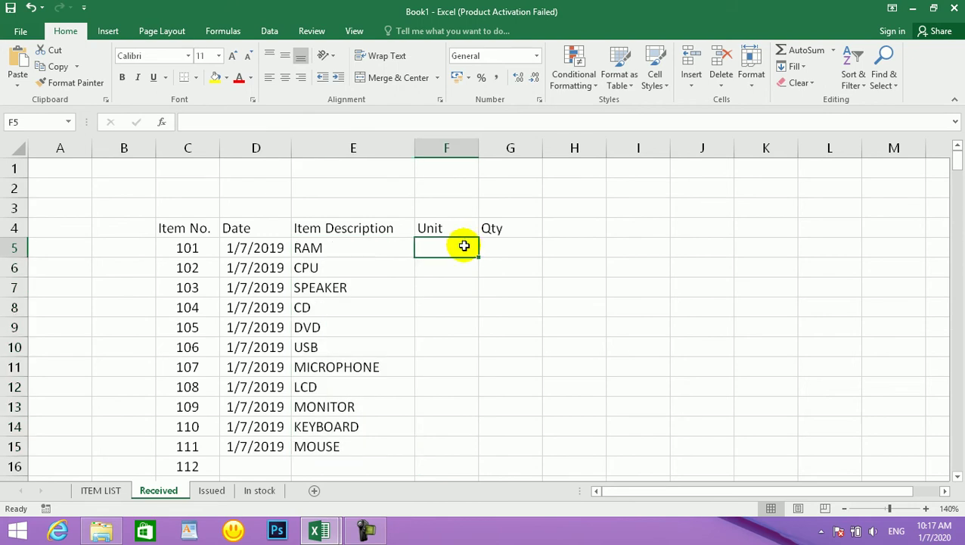
pyautogui.write('=')
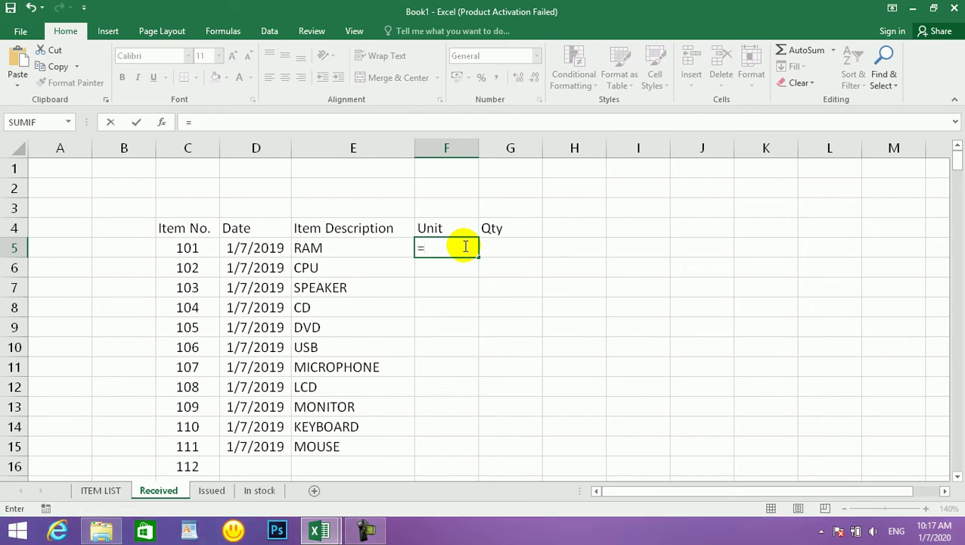
pyautogui.write('vloo')
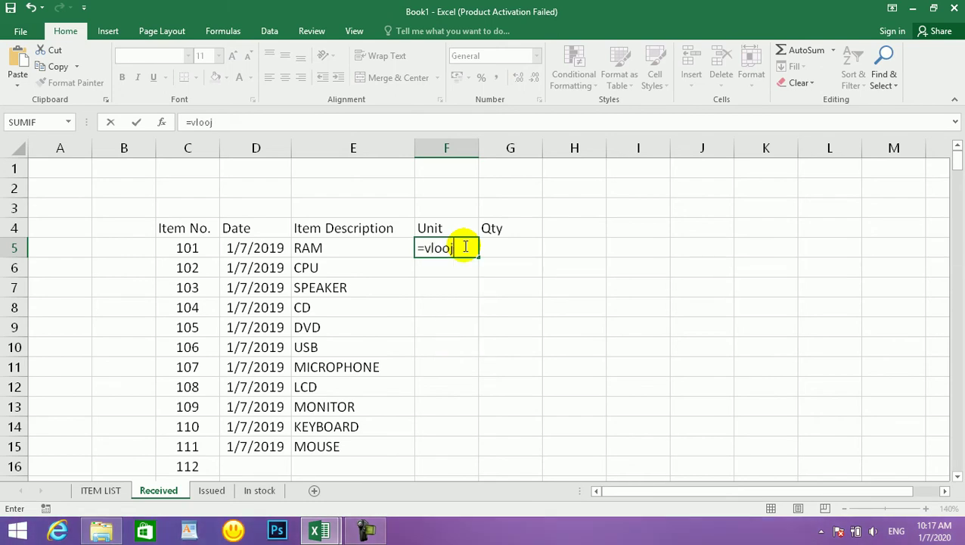
pyautogui.write('j')
pyautogui.press('BackSpace')
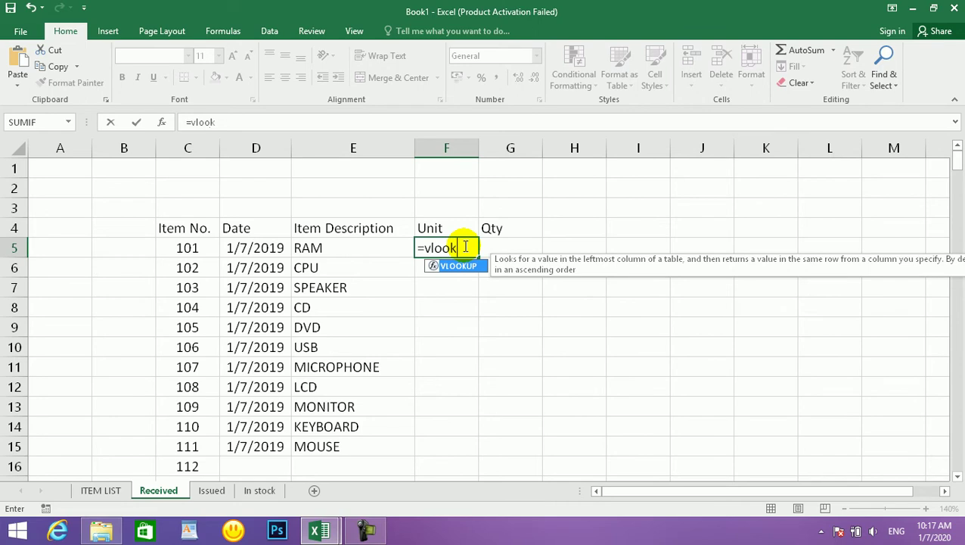
pyautogui.write('kup(')
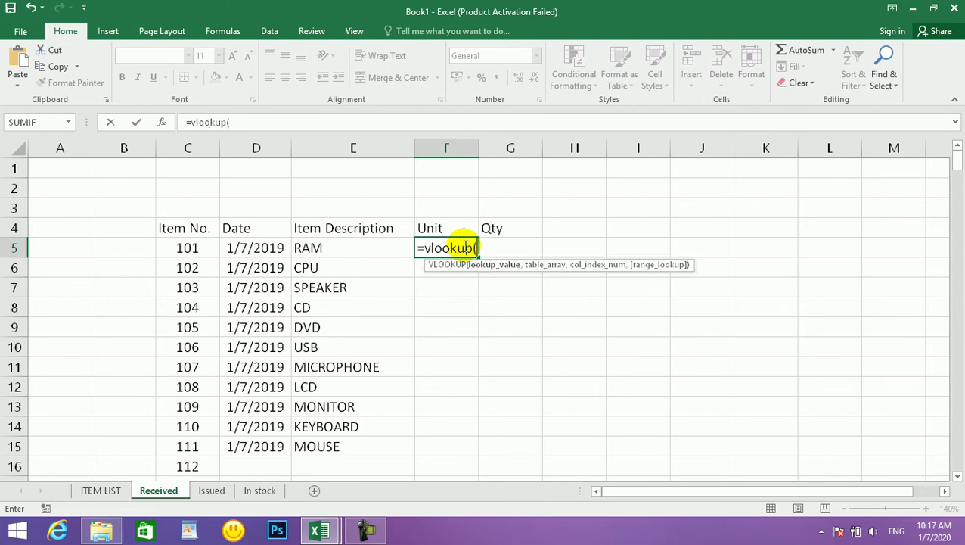
pyautogui.click(190, 248)
pyautogui.click(189, 247)
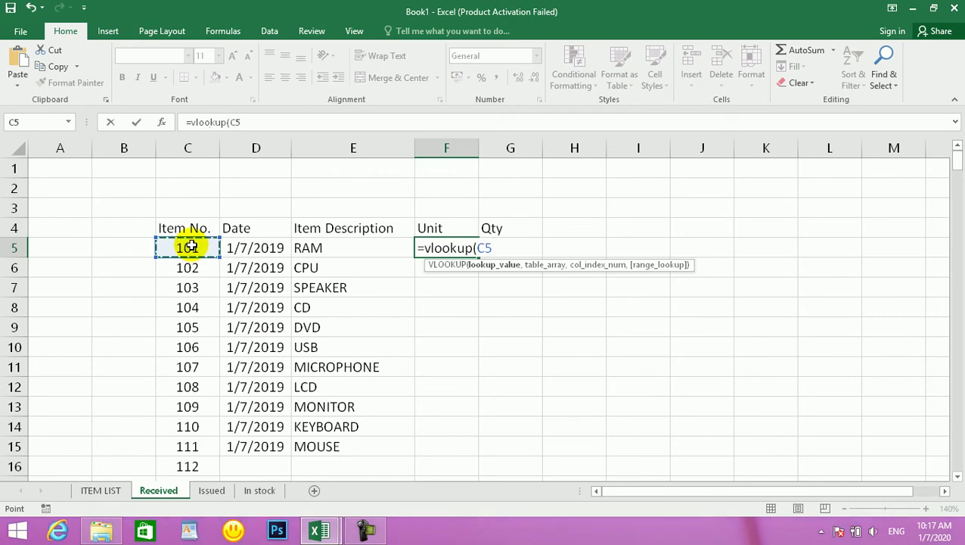
pyautogui.write(',')
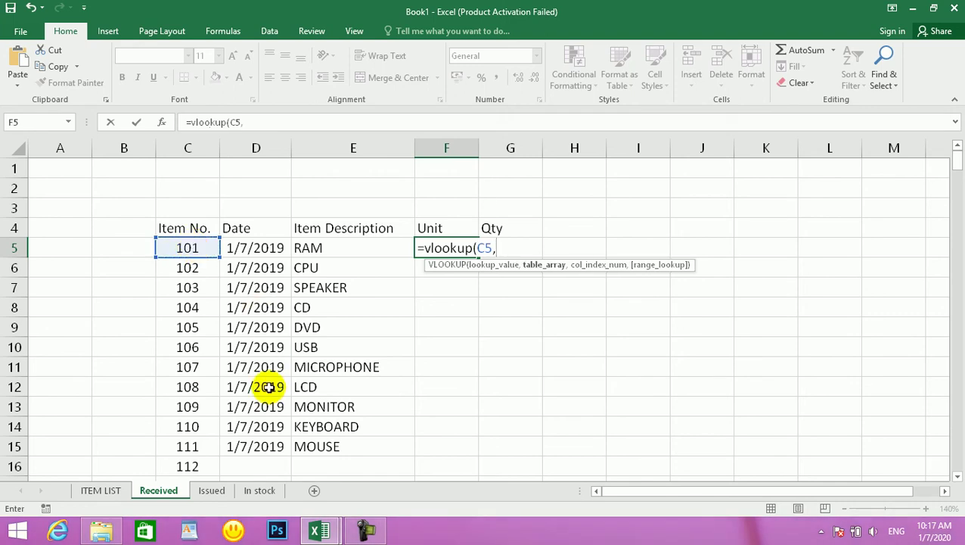
pyautogui.click(102, 490)
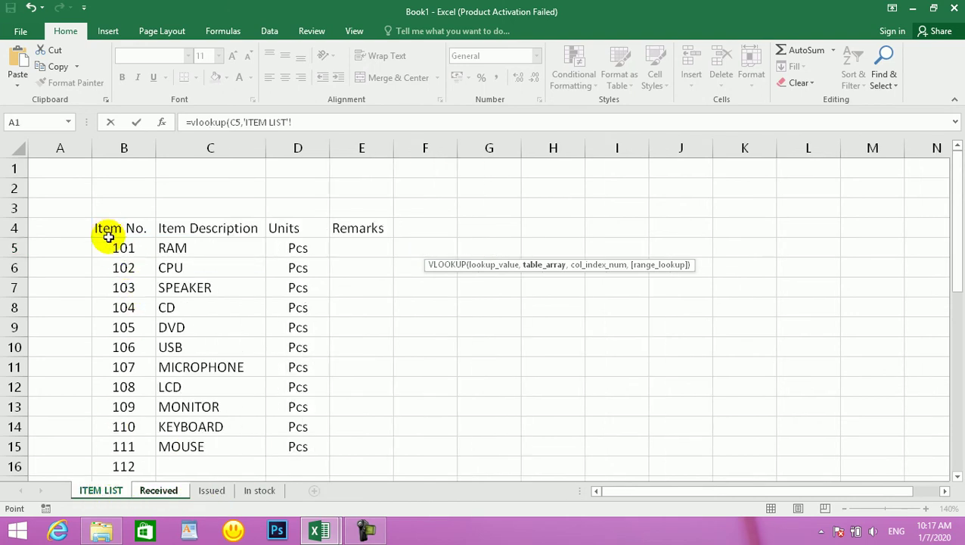
pyautogui.moveTo(108, 237); pyautogui.dragTo(318, 401)
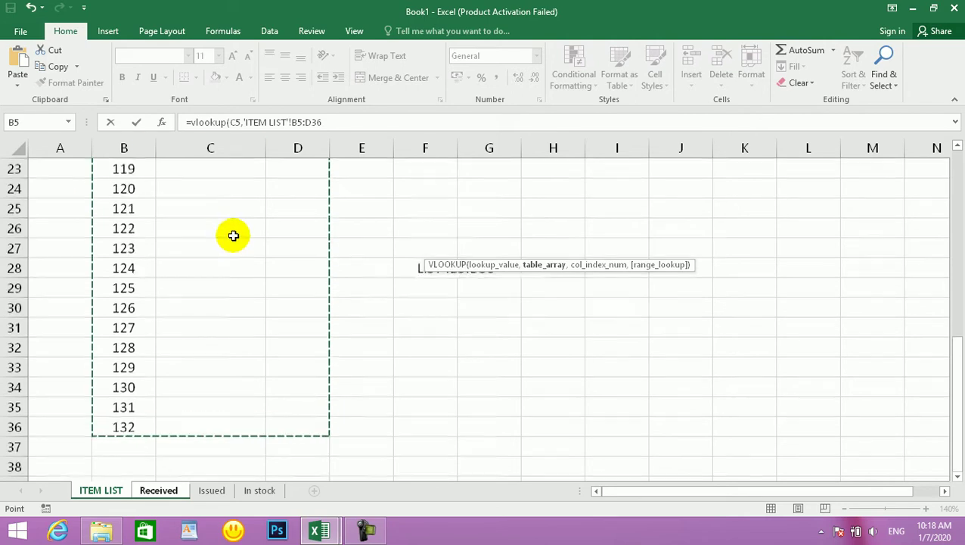
pyautogui.scroll(2, 227, 235)
pyautogui.scroll(4, 254, 248)
pyautogui.write(',')
pyautogui.scroll(2, 262, 242)
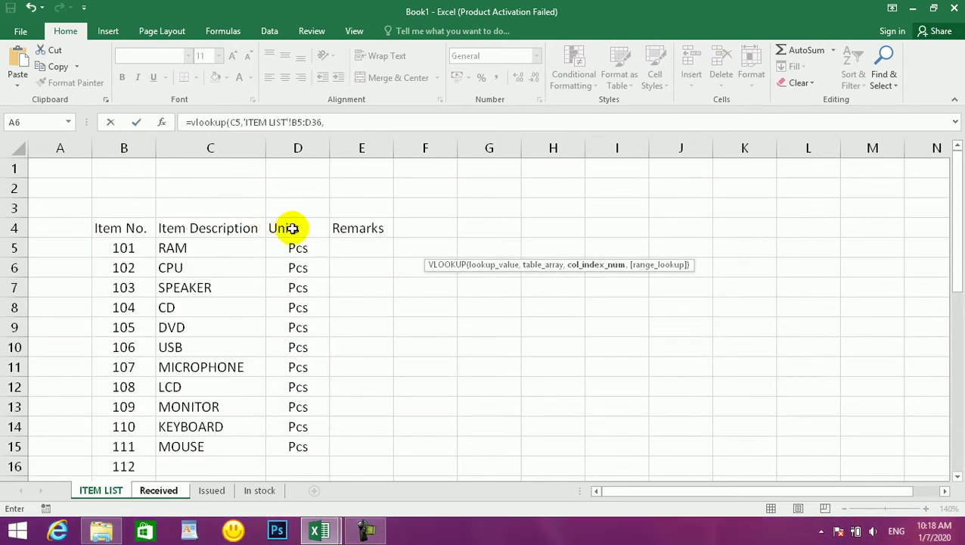
pyautogui.click(348, 125)
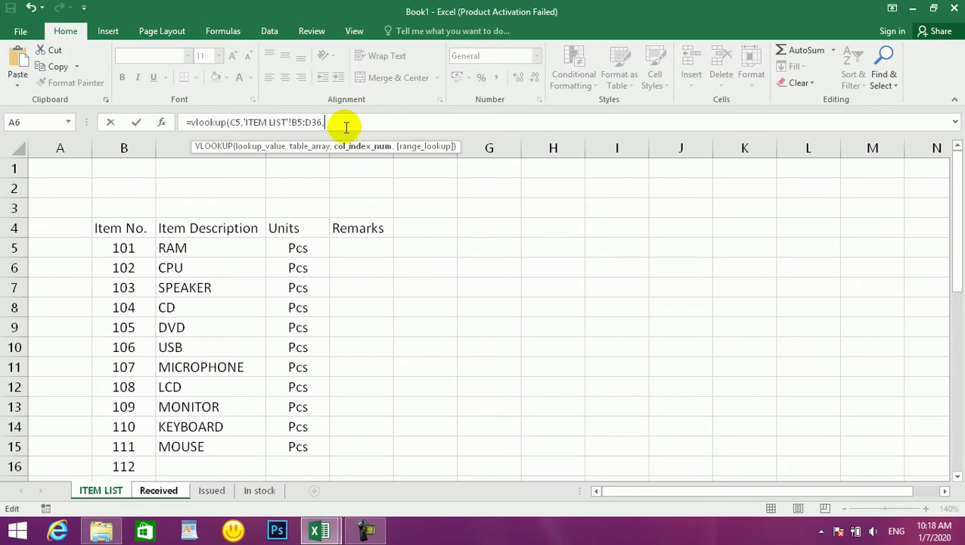
pyautogui.write('3,0)')
pyautogui.press('Return')
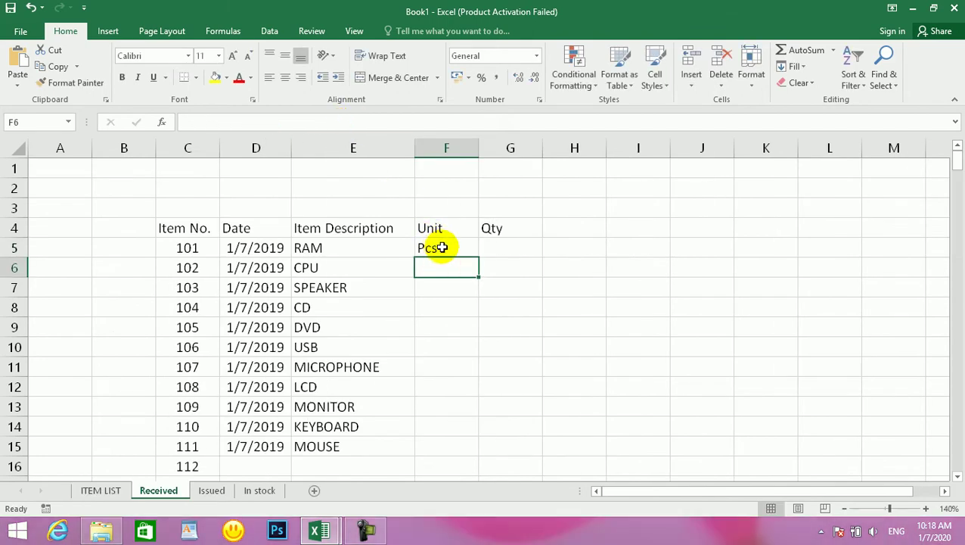
# Clear Unit cell F5 and fill the description lookup from E5 across into it.
pyautogui.click(442, 248)
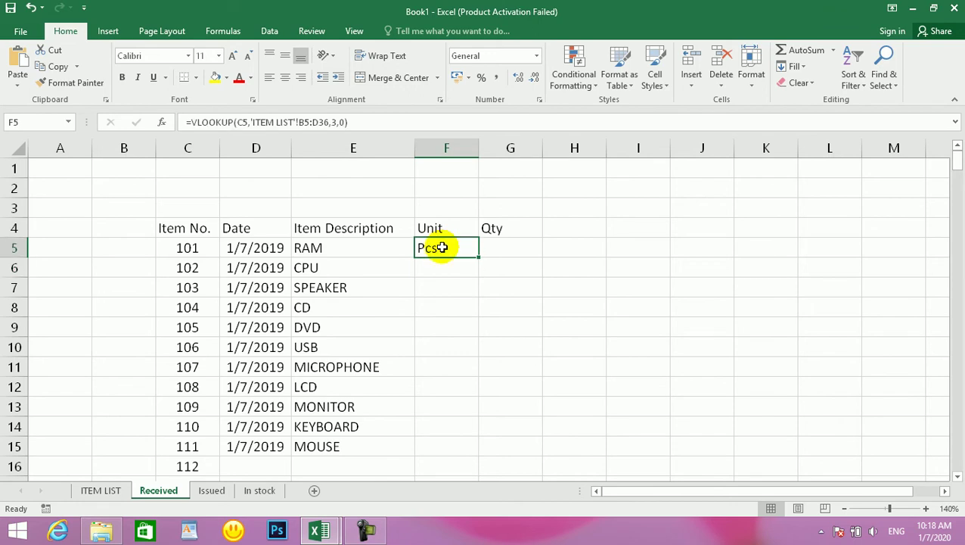
pyautogui.press('Delete')
pyautogui.click(348, 252)
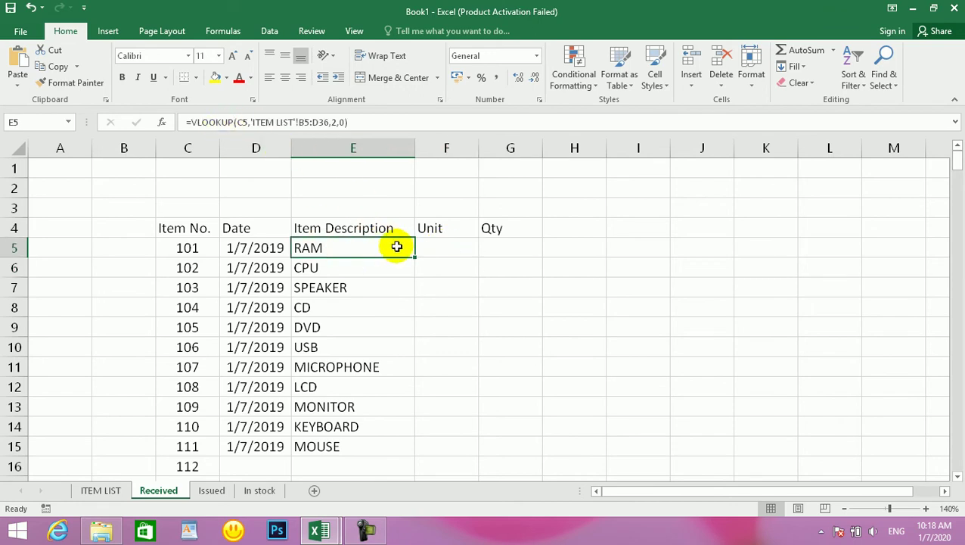
pyautogui.moveTo(415, 258); pyautogui.dragTo(452, 256)
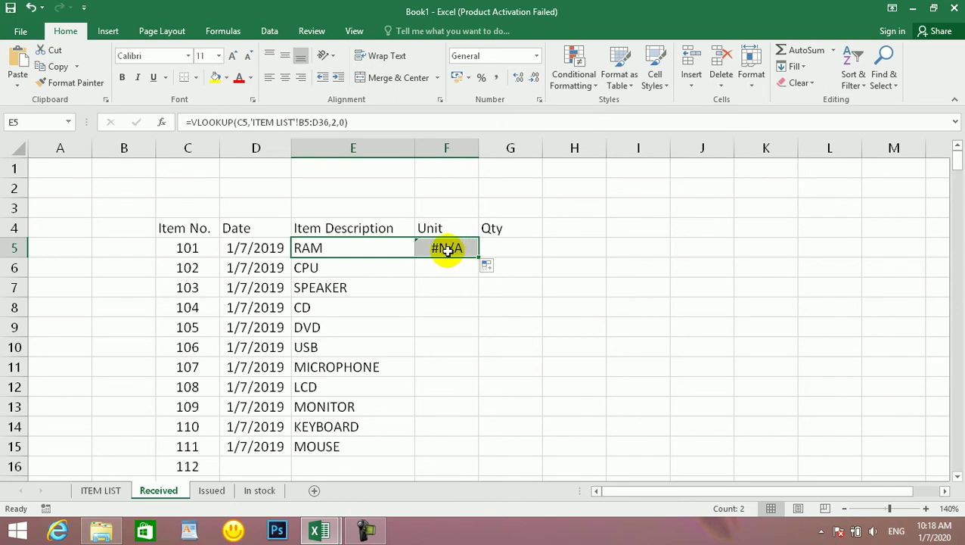
pyautogui.click(447, 250)
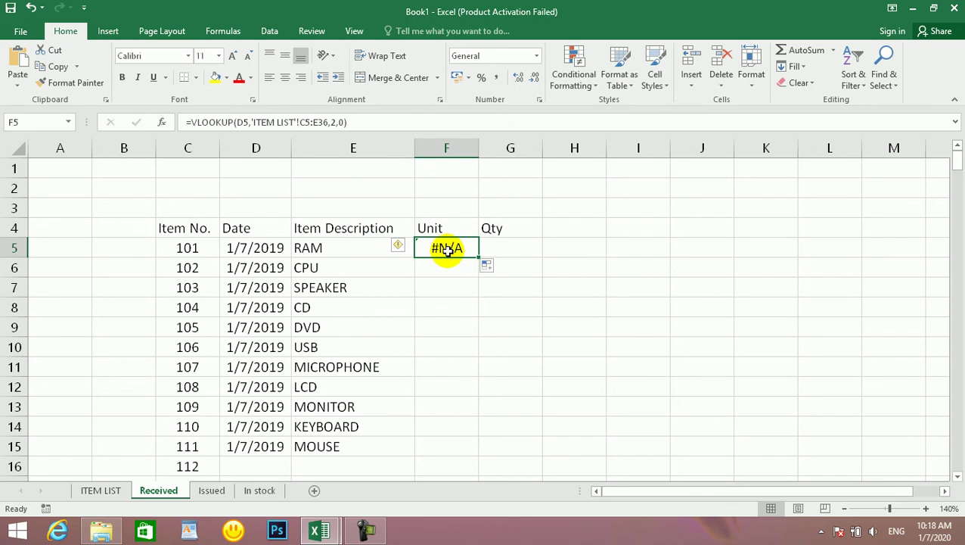
# Undo the fill into F5 and compare the column index in E5 with the Units column on the ITEM LIST sheet.
pyautogui.hotkey('ctrl', 'z')
pyautogui.doubleClick(336, 249)
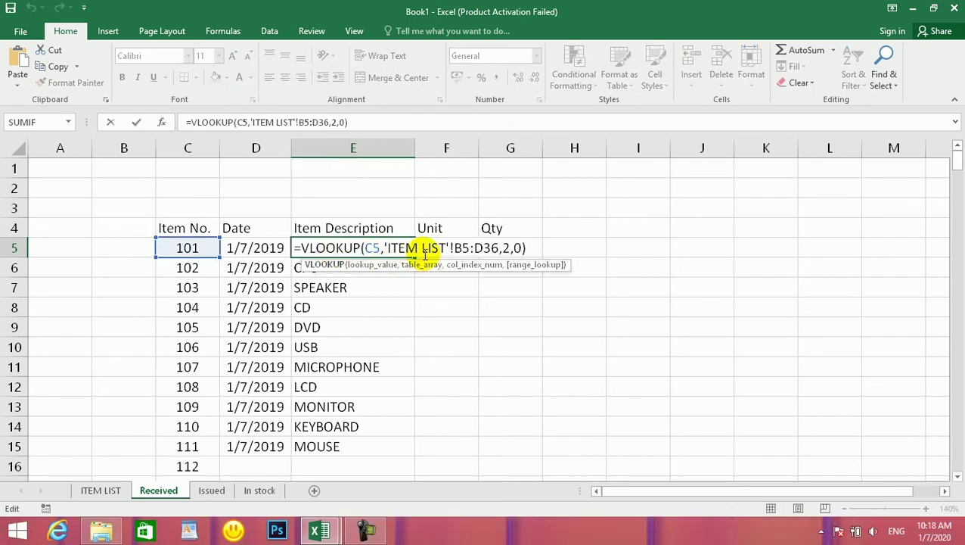
pyautogui.click(509, 246)
pyautogui.doubleClick(506, 247)
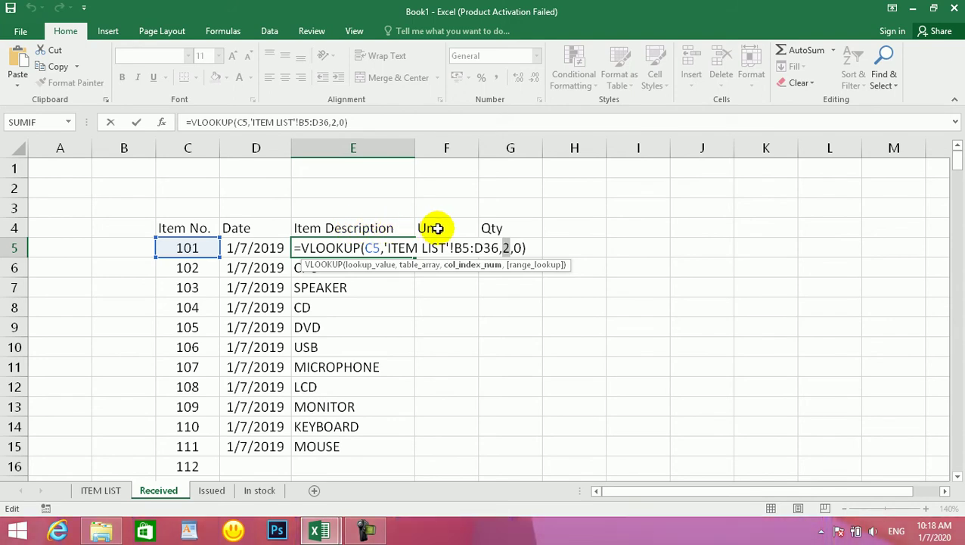
pyautogui.hotkey('ctrl', 'Return')
pyautogui.click(101, 491)
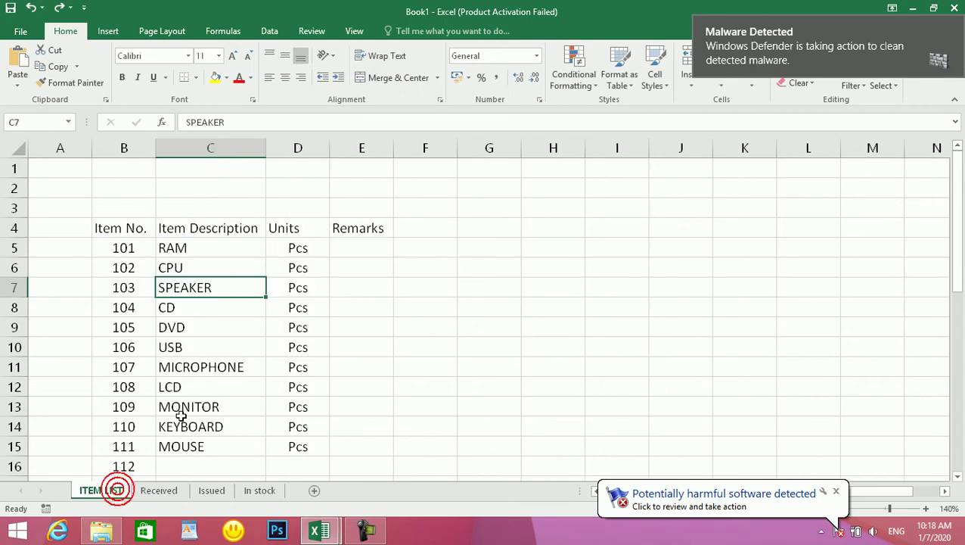
pyautogui.click(284, 227)
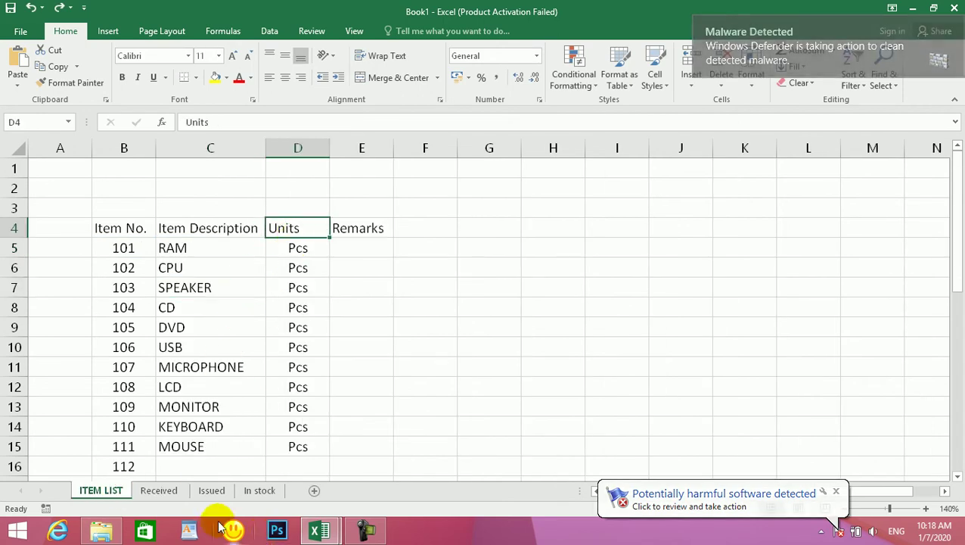
pyautogui.click(158, 490)
# Fill the description lookup from E5 of Received into Unit cell F5, change its column index to 3 and review the formula's references.
pyautogui.moveTo(413, 255); pyautogui.dragTo(452, 254)
pyautogui.click(457, 247)
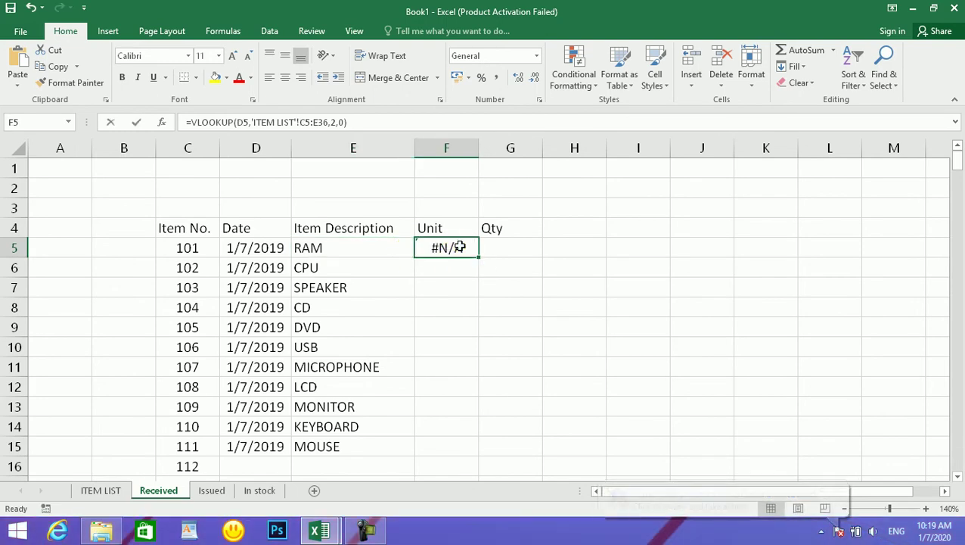
pyautogui.doubleClick(459, 248)
pyautogui.click(631, 247)
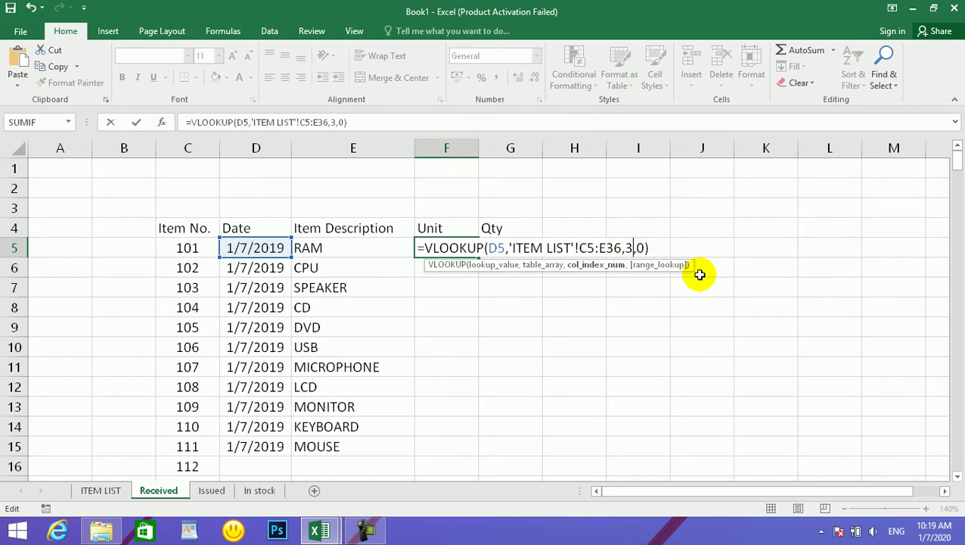
pyautogui.write('3')
pyautogui.press('Return')
pyautogui.click(456, 247)
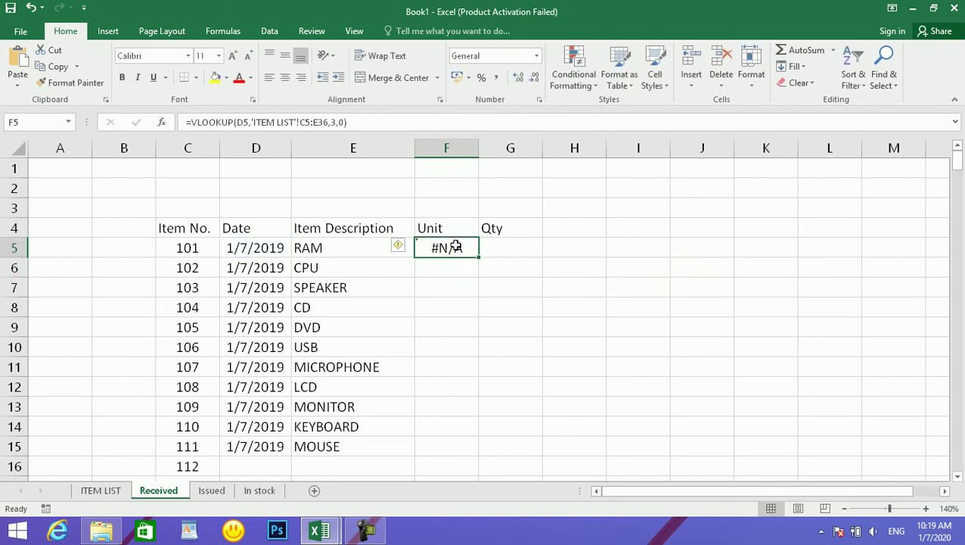
pyautogui.doubleClick(456, 247)
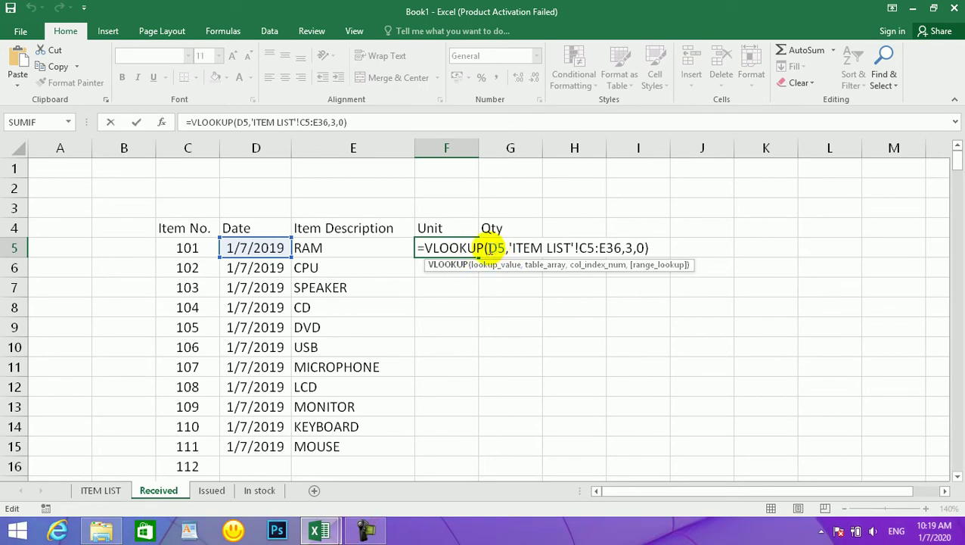
pyautogui.hotkey('ctrl', 'Return')
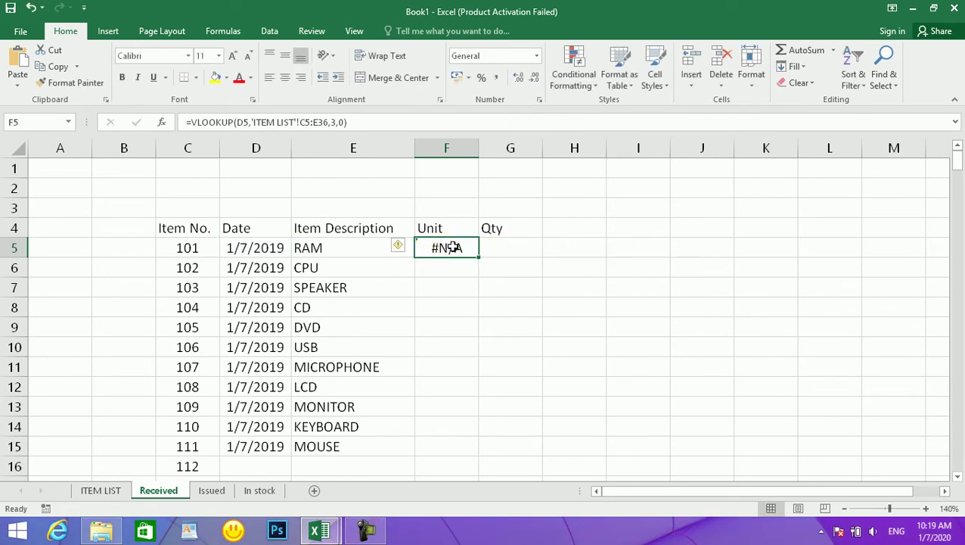
# Clear Unit cell F5 and make the lookup value in the E5 formula absolute as $C$5.
pyautogui.press('Delete')
pyautogui.click(366, 240)
pyautogui.doubleClick(366, 242)
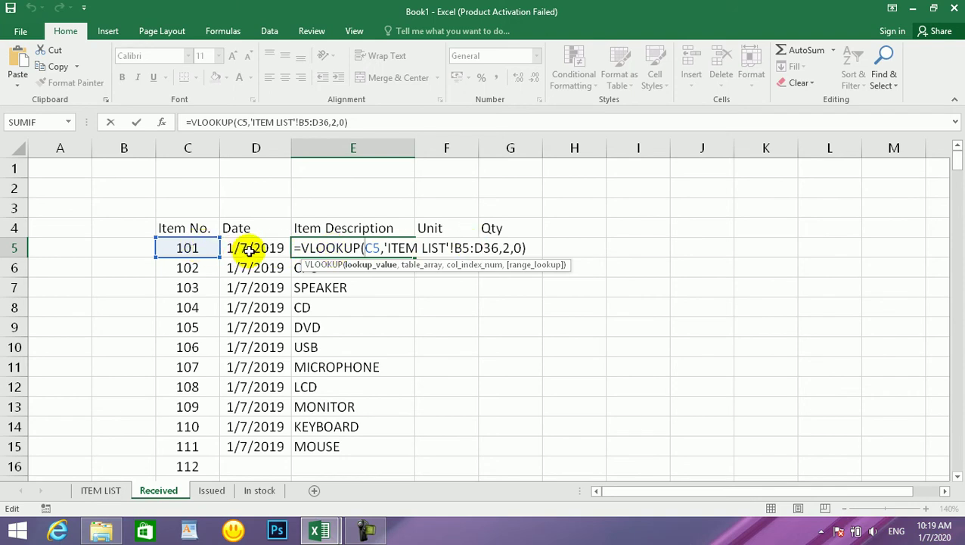
pyautogui.moveTo(364, 248); pyautogui.dragTo(384, 250)
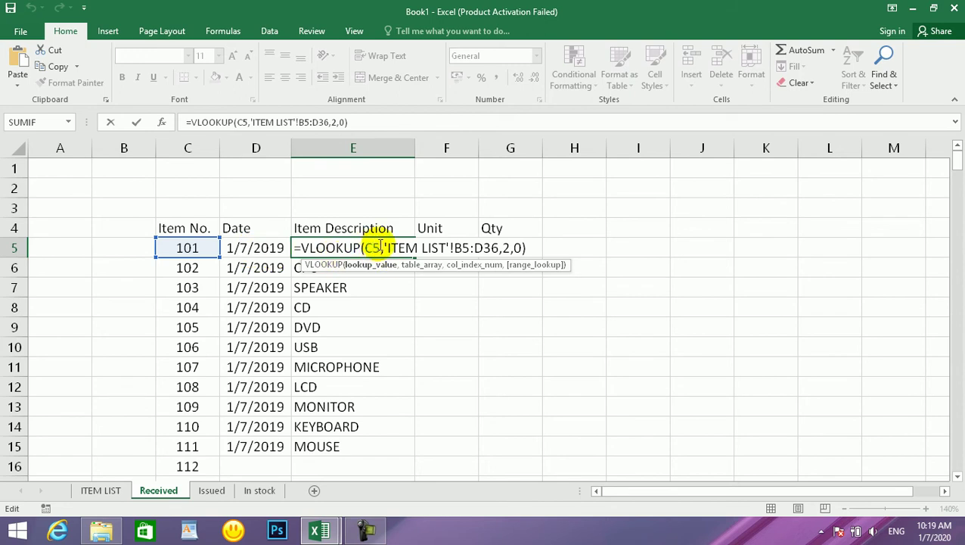
pyautogui.press('F4')
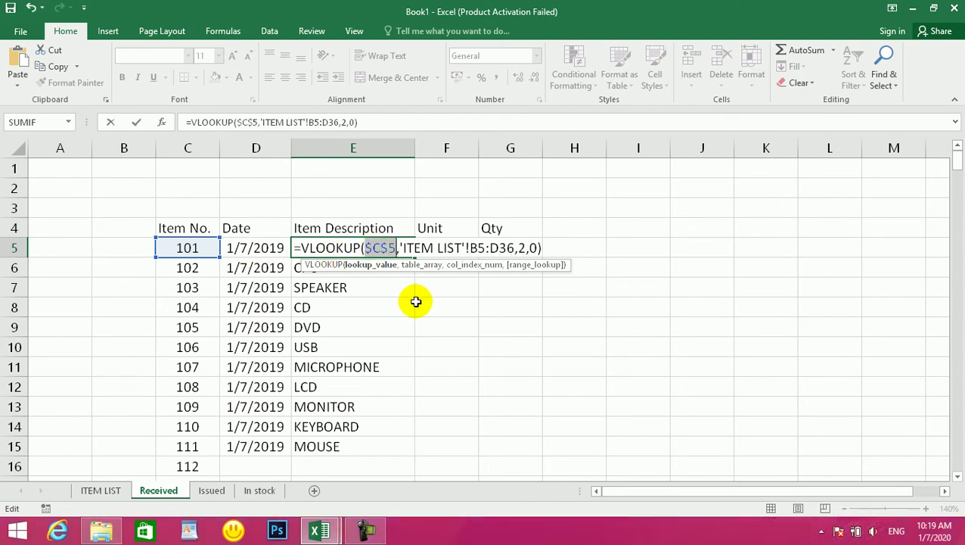
pyautogui.press('Return')
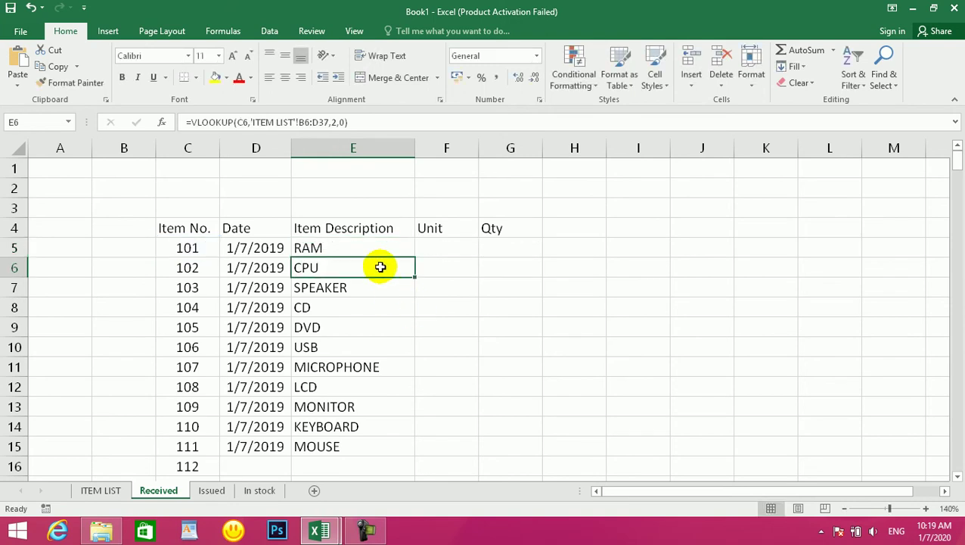
# Fill the $C$5 lookup from E5 into Unit cell F5, set its column index to 3 and inspect the table range.
pyautogui.click(373, 247)
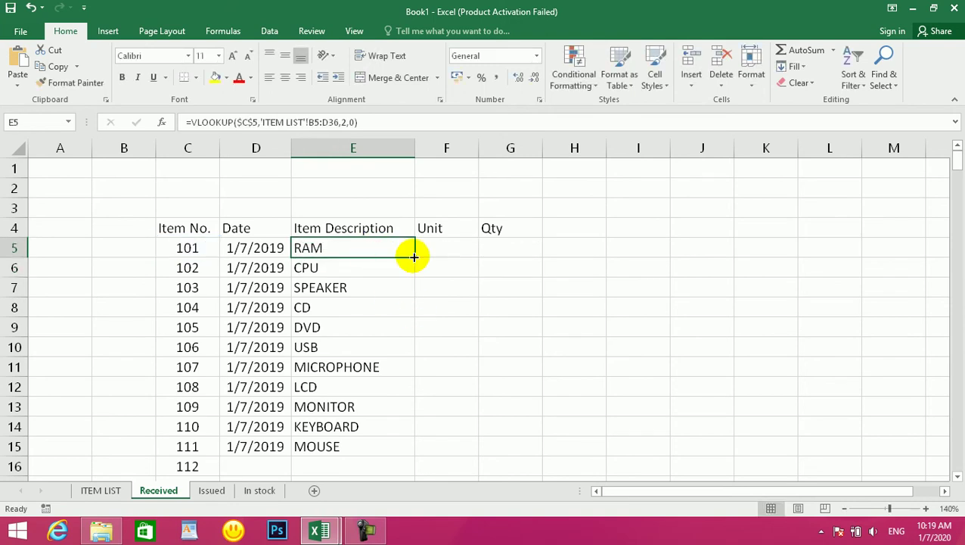
pyautogui.moveTo(414, 255); pyautogui.dragTo(457, 249)
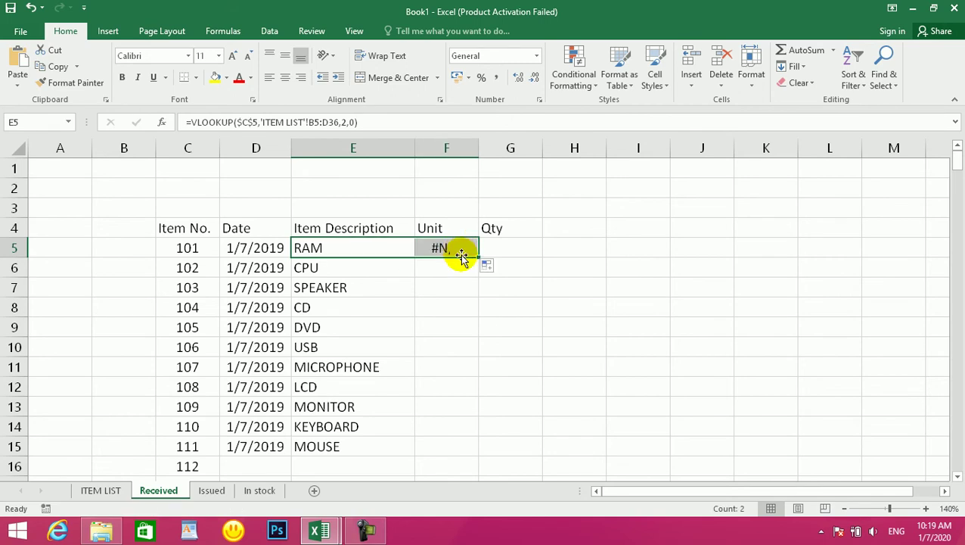
pyautogui.doubleClick(455, 249)
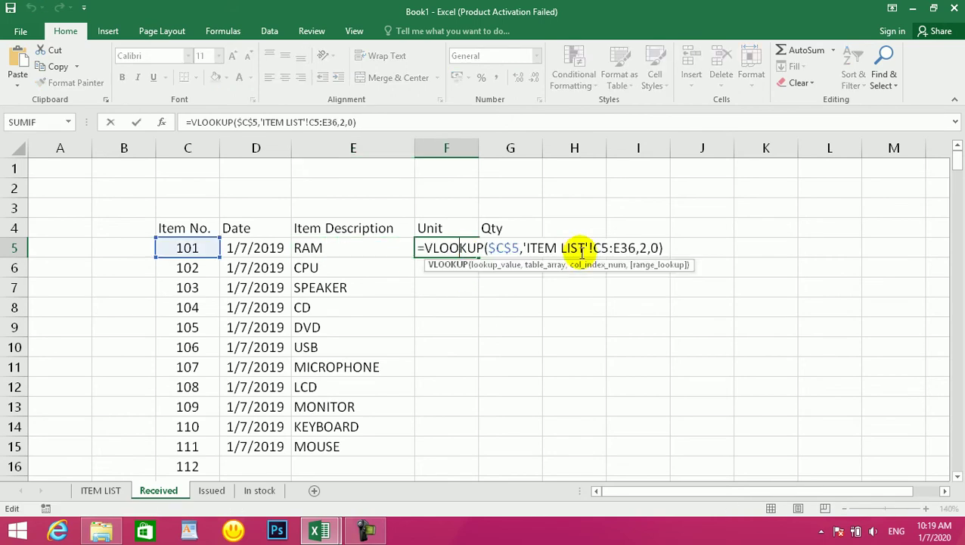
pyautogui.click(645, 248)
pyautogui.press('BackSpace')
pyautogui.press('Return')
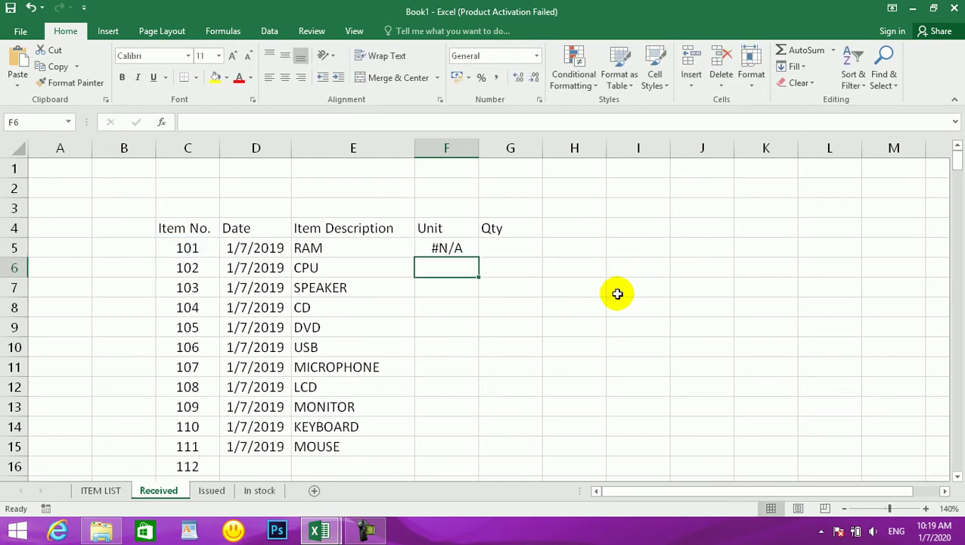
pyautogui.doubleClick(446, 249)
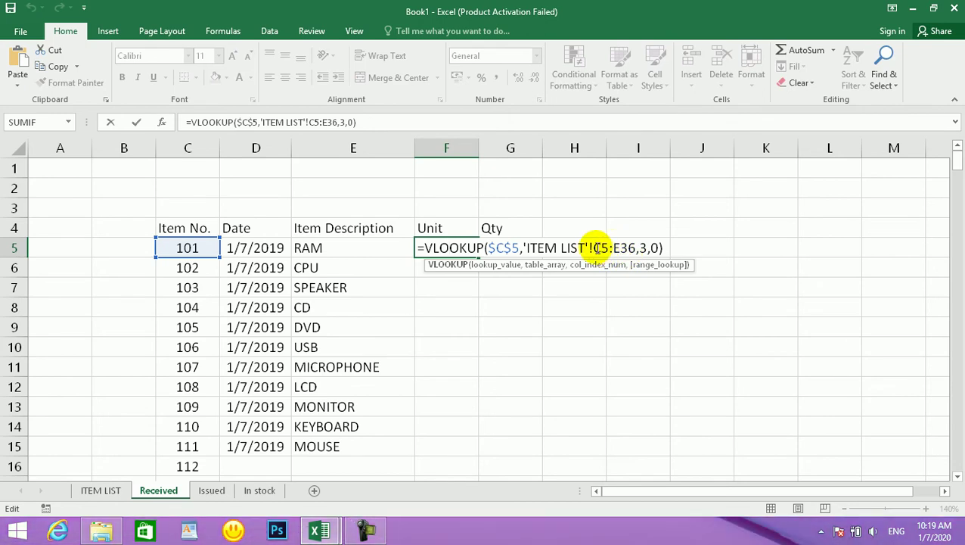
pyautogui.hotkey('ctrl', 'Return')
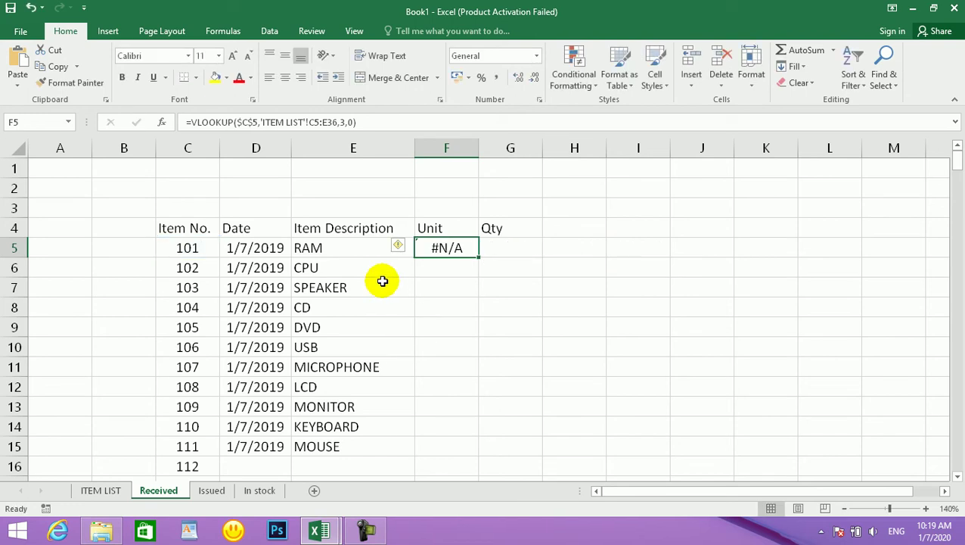
# Clear Unit cell F5 and make the ITEM LIST table range in the E5 formula absolute as $B$5:$D$36.
pyautogui.press('Delete')
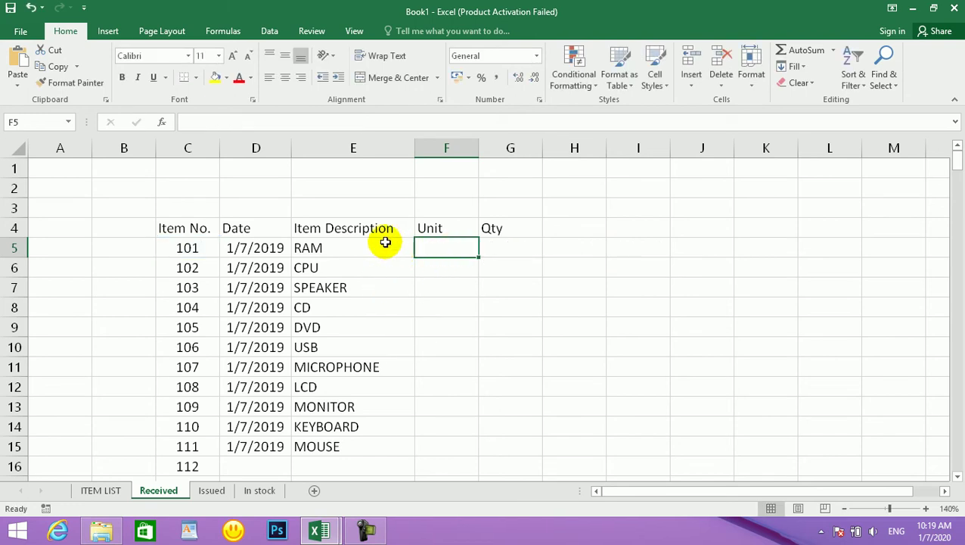
pyautogui.doubleClick(386, 248)
pyautogui.click(479, 248)
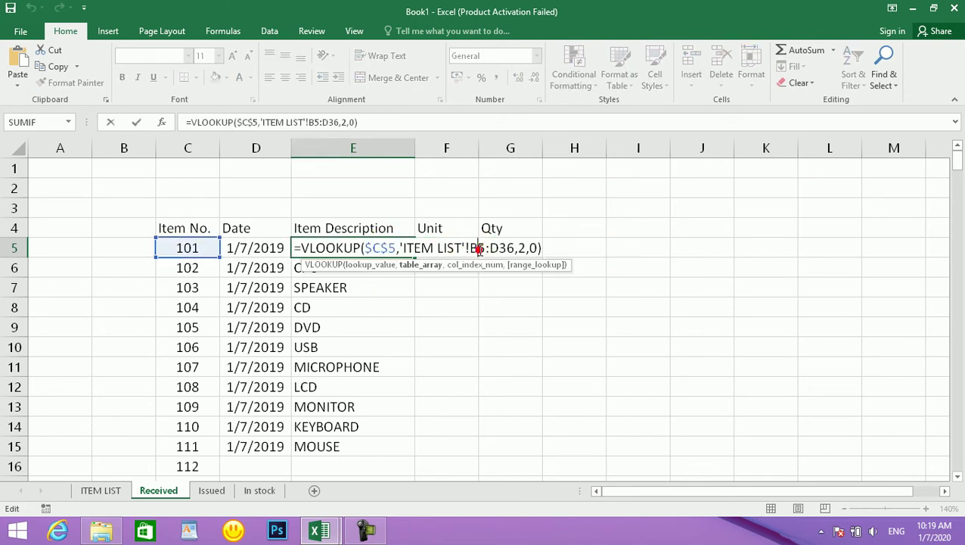
pyautogui.press('F4')
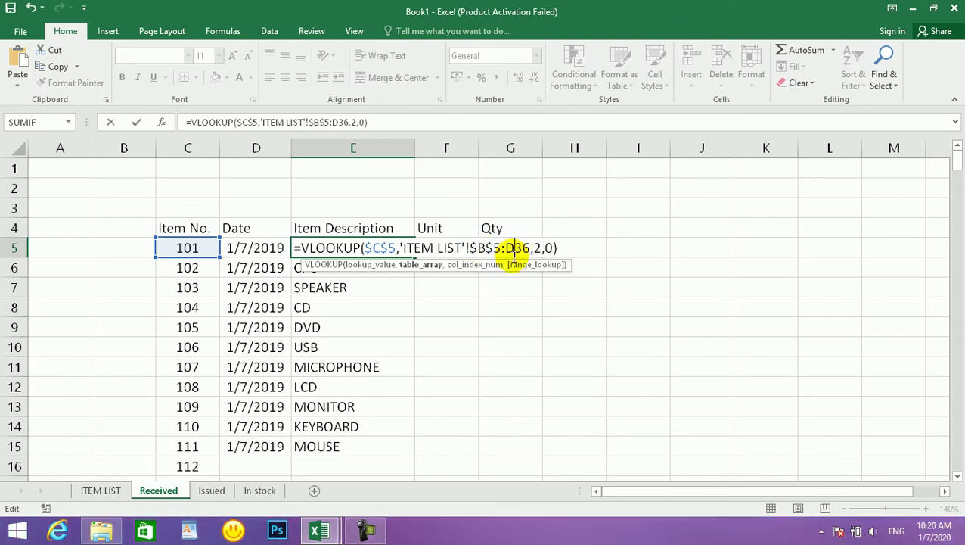
pyautogui.press('F4')
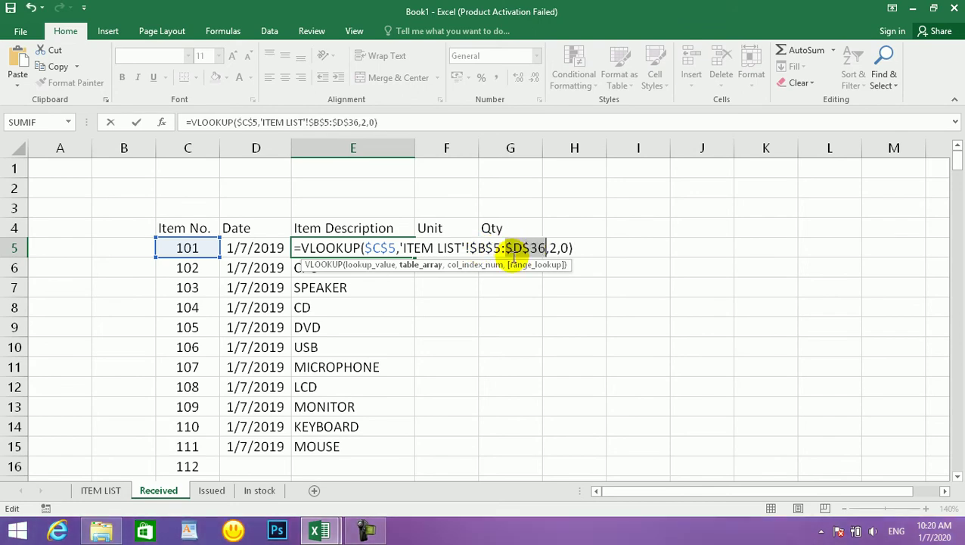
pyautogui.press('Return')
# Try filling the fully absolute lookup from E5 into Unit cell F5, and undo that fill.
pyautogui.click(373, 248)
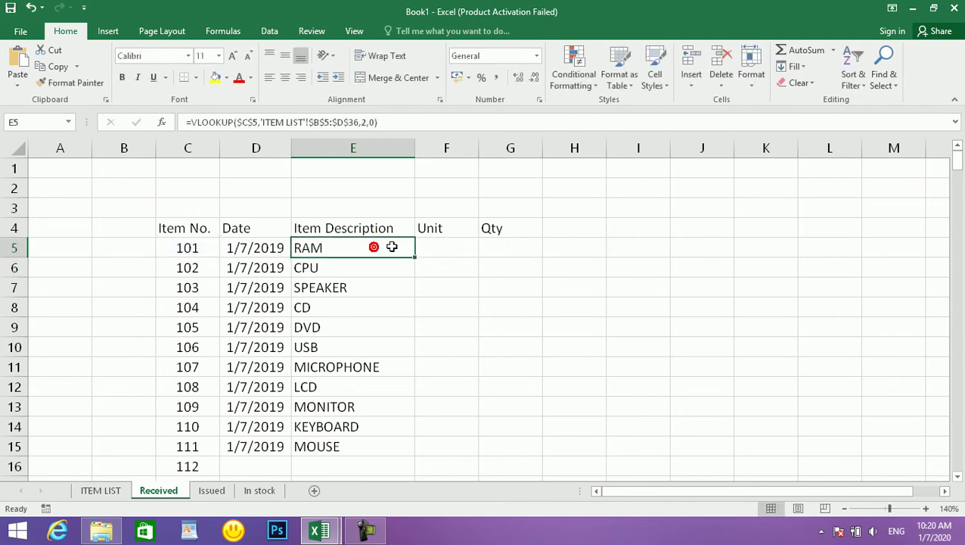
pyautogui.moveTo(414, 257); pyautogui.dragTo(462, 258)
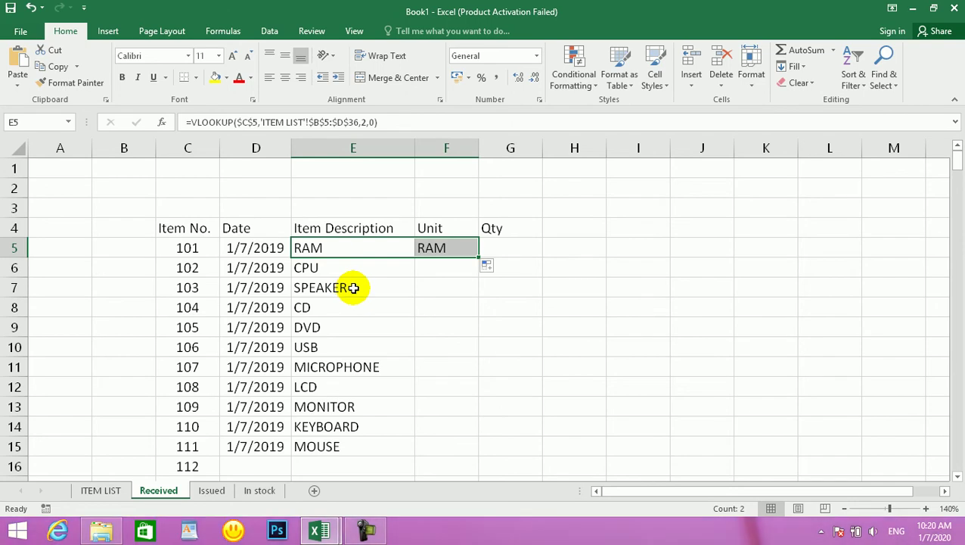
pyautogui.hotkey('ctrl', 'z')
# Change the ITEM LIST table range in the E5 formula back to the relative reference B5:D36.
pyautogui.doubleClick(338, 246)
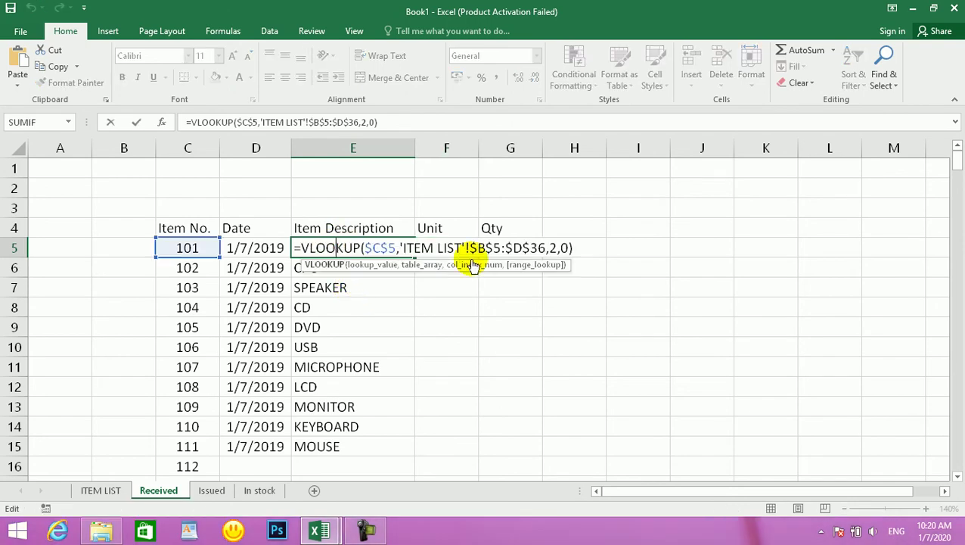
pyautogui.click(482, 248)
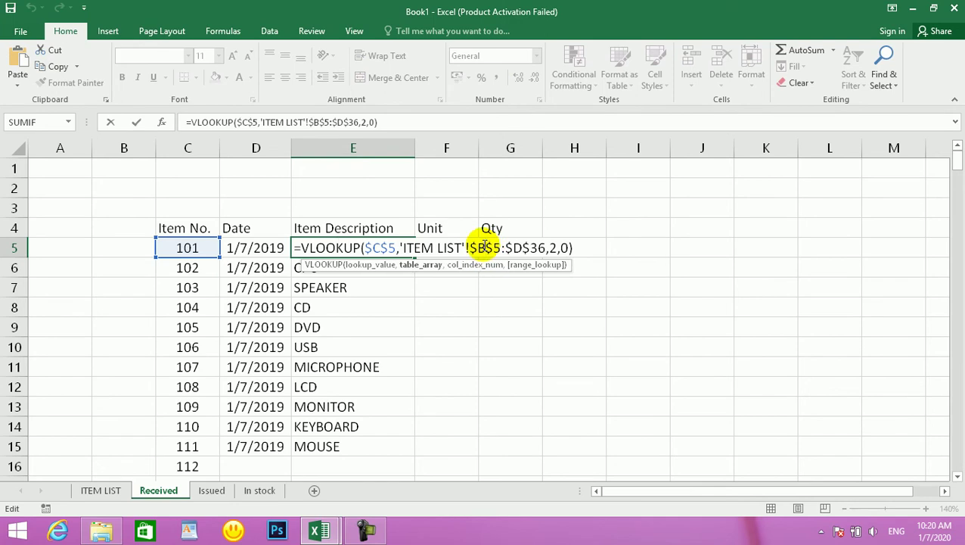
pyautogui.press('F4')
pyautogui.press('F4')
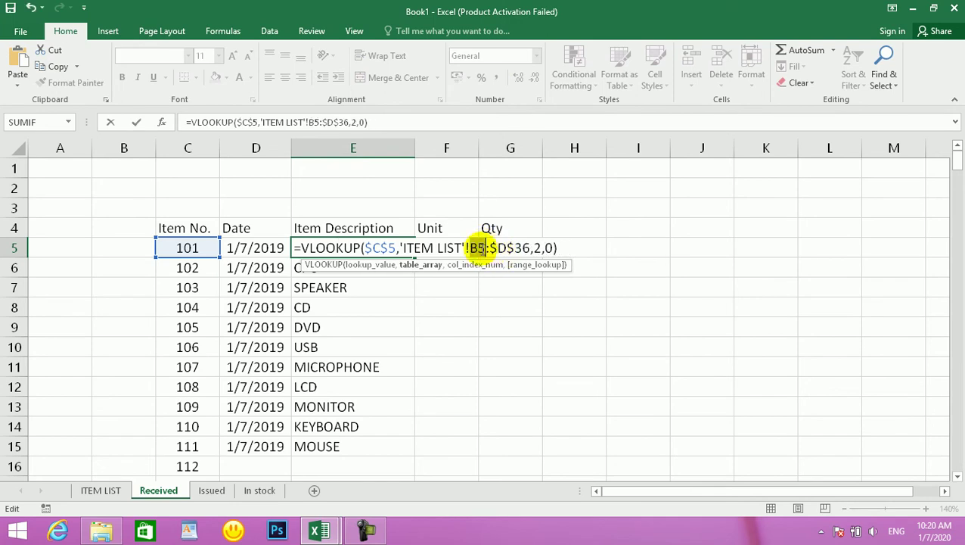
pyautogui.click(501, 248)
pyautogui.press('F4')
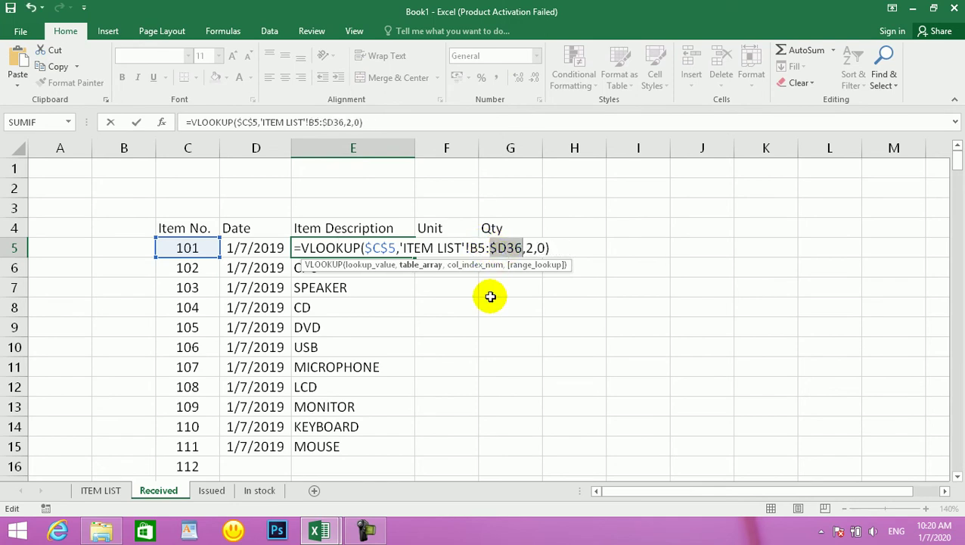
pyautogui.press('Return')
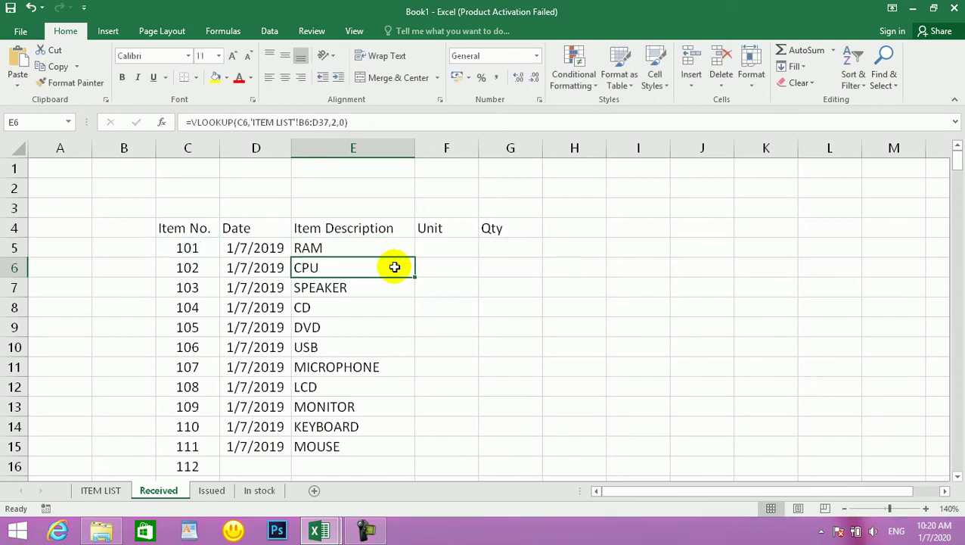
# Fill the lookup from E5 into Unit cell F5, replace its column index and check it against the ITEM LIST sheet.
pyautogui.click(377, 248)
pyautogui.moveTo(412, 251); pyautogui.dragTo(451, 252)
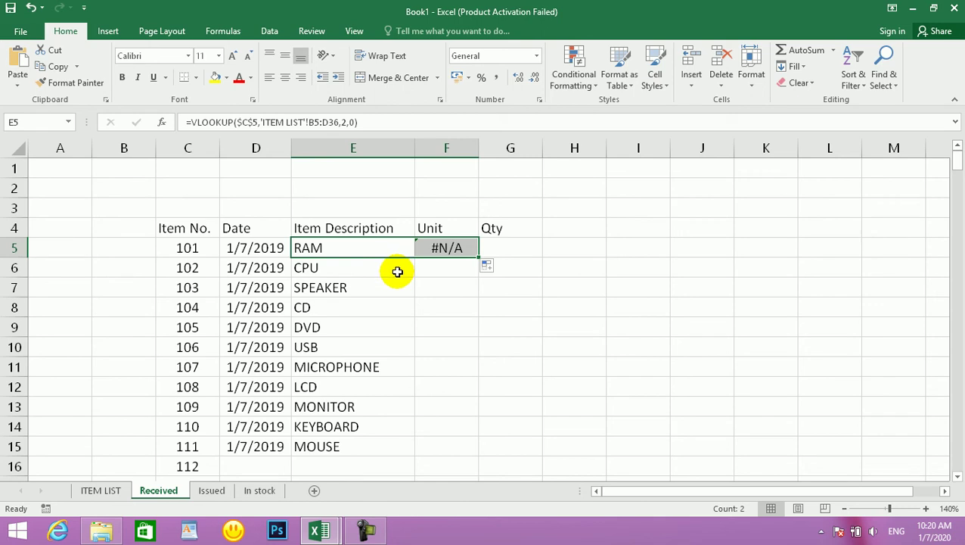
pyautogui.doubleClick(438, 247)
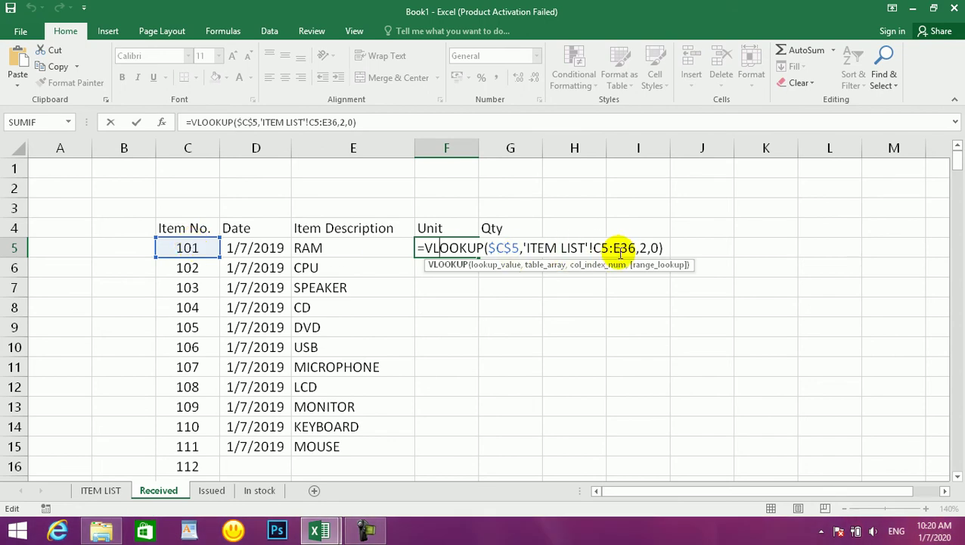
pyautogui.click(645, 247)
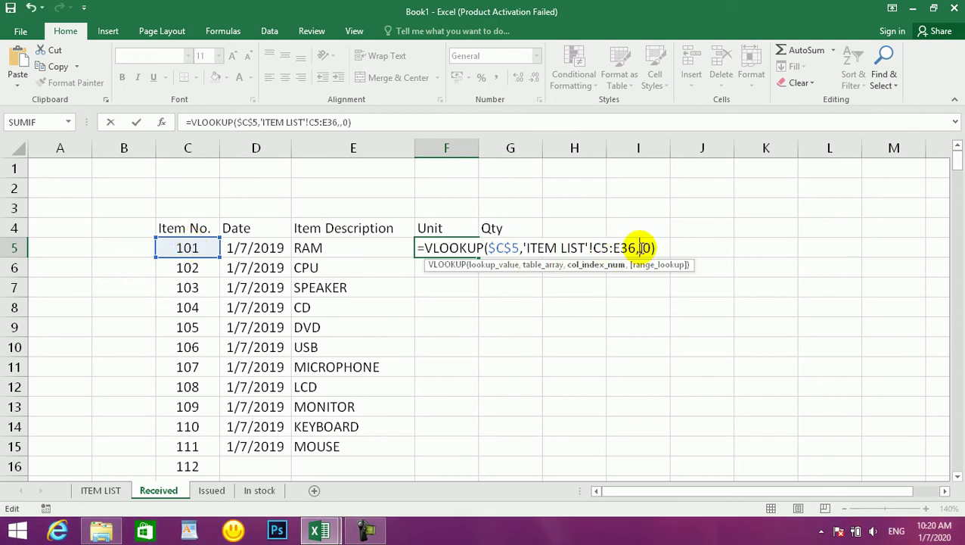
pyautogui.press('Return')
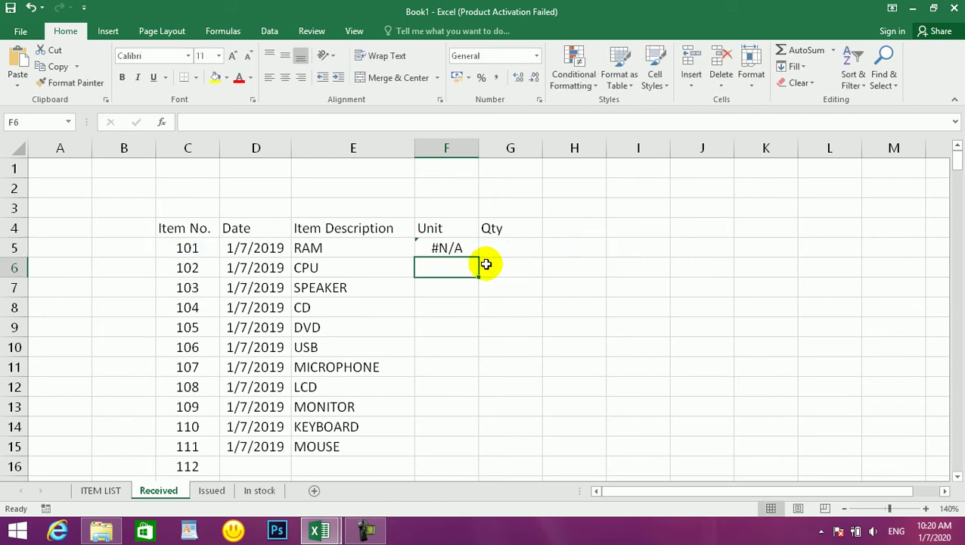
pyautogui.click(97, 492)
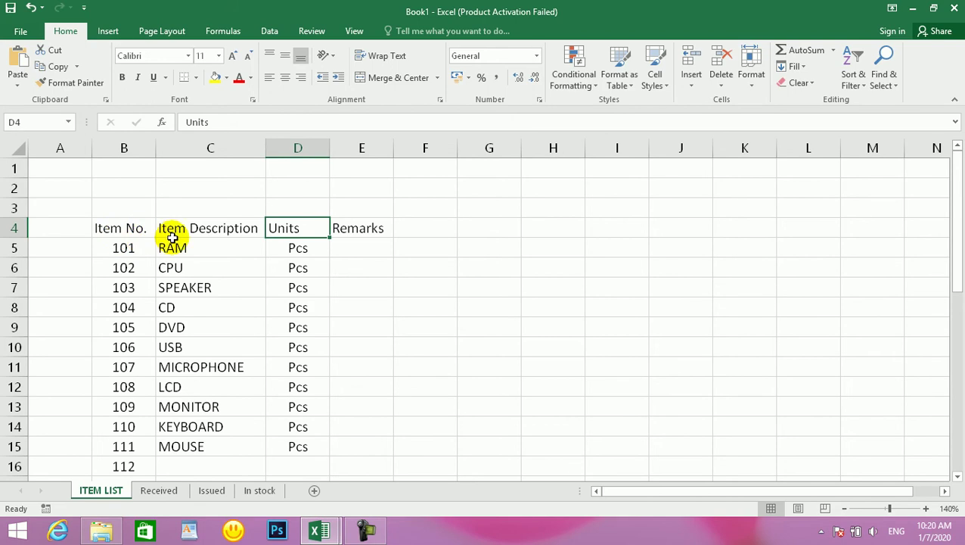
# Enter =VLOOKUP(C5,'ITEM LIST'!B5:D36,3,0) in the first Unit cell, F5, of the Received sheet.
pyautogui.click(159, 490)
pyautogui.click(457, 247)
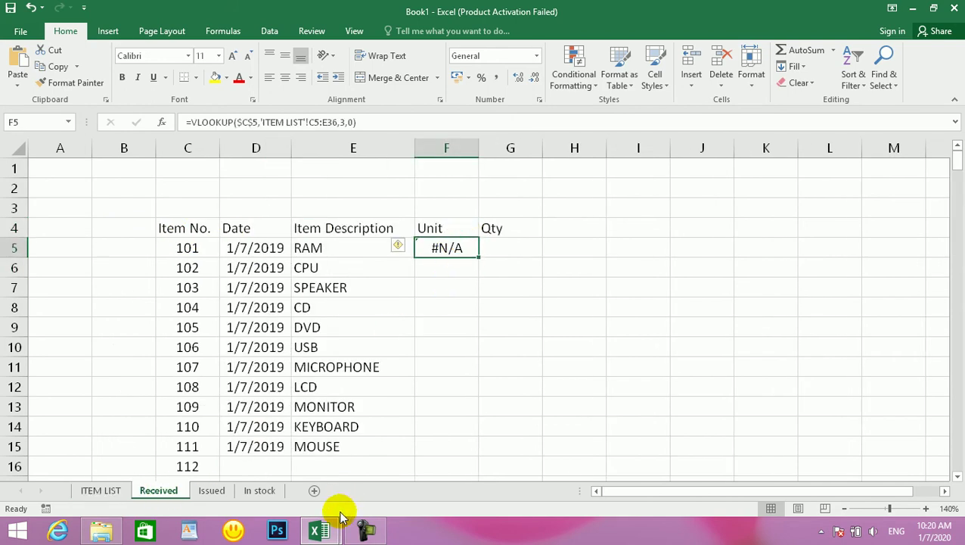
pyautogui.click(366, 530)
pyautogui.click(857, 462)
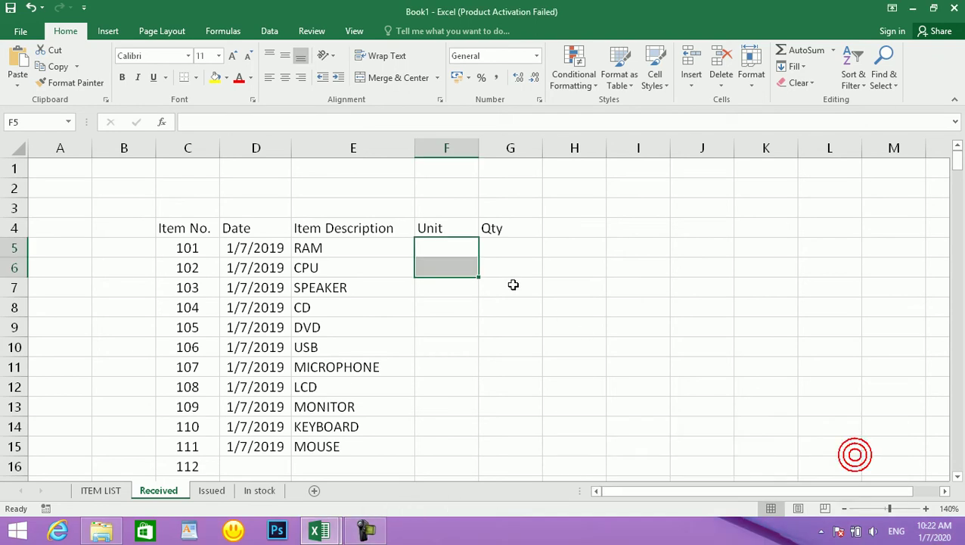
pyautogui.click(440, 247)
pyautogui.write('=')
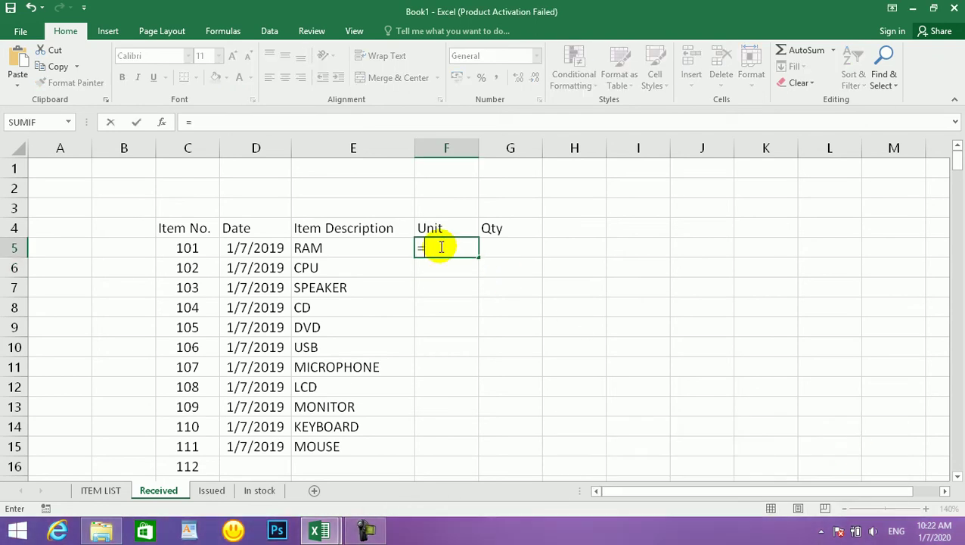
pyautogui.write('vlookup(')
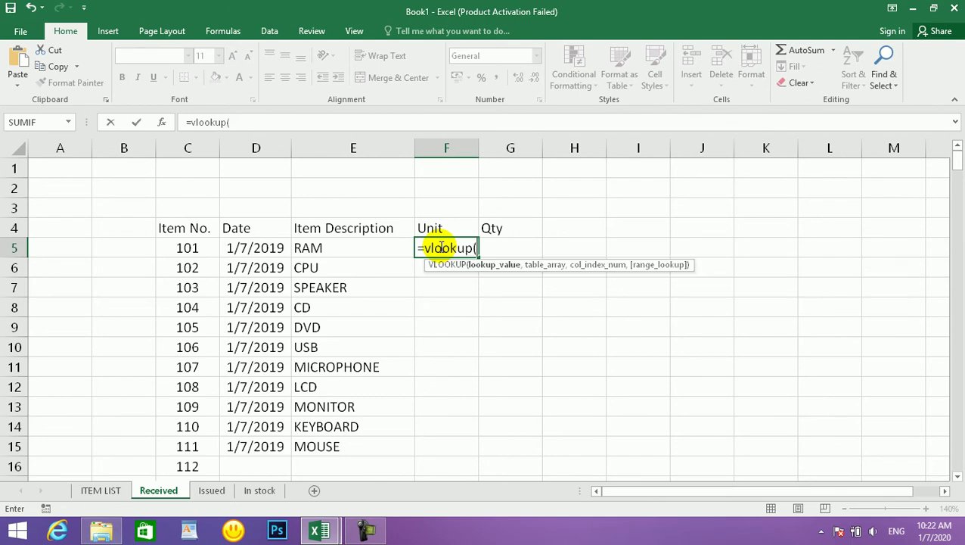
pyautogui.click(182, 249)
pyautogui.write(',')
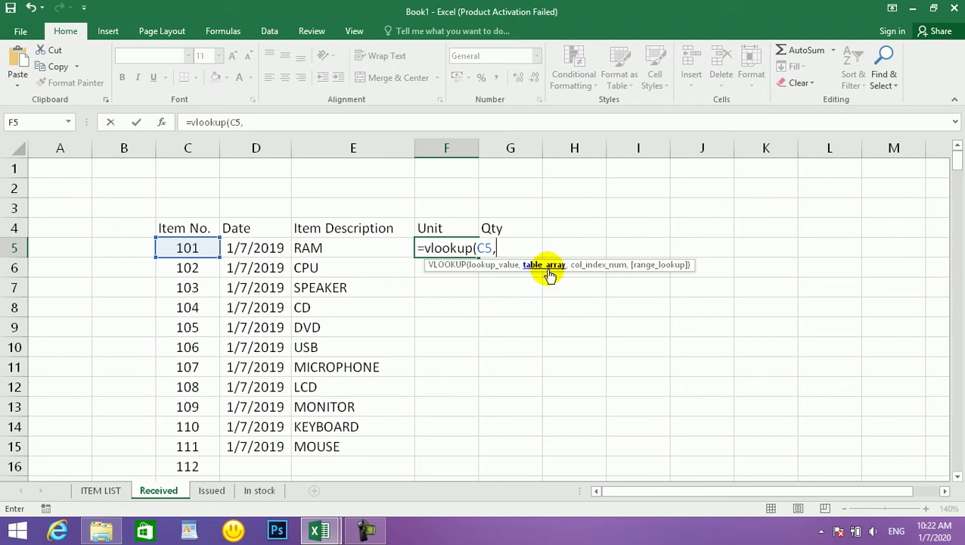
pyautogui.click(96, 496)
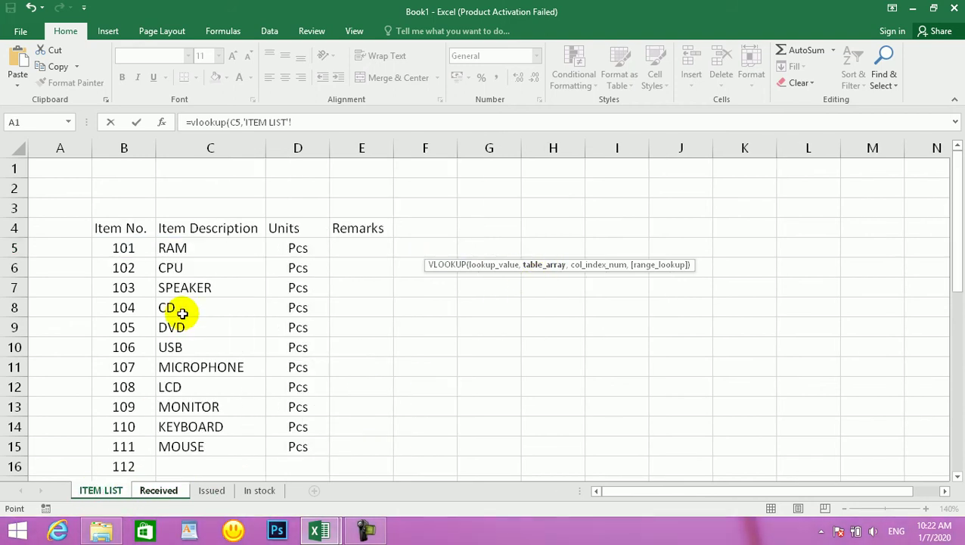
pyautogui.moveTo(102, 247); pyautogui.dragTo(317, 443)
pyautogui.write(',')
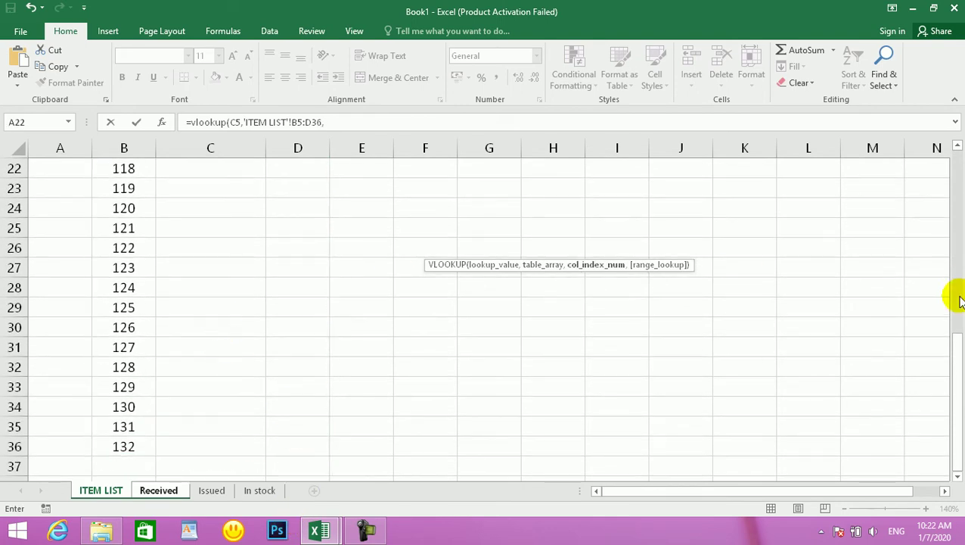
pyautogui.write('3')
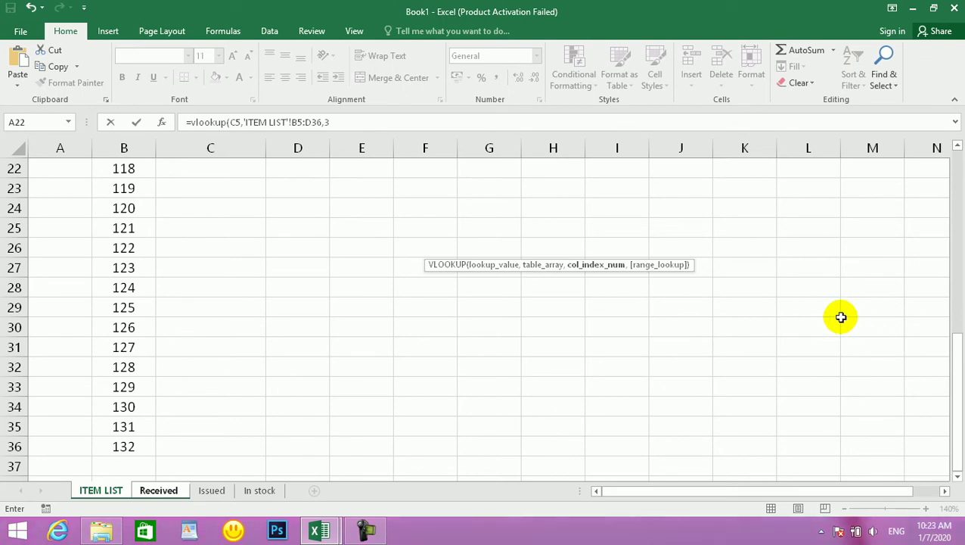
pyautogui.write(',0')
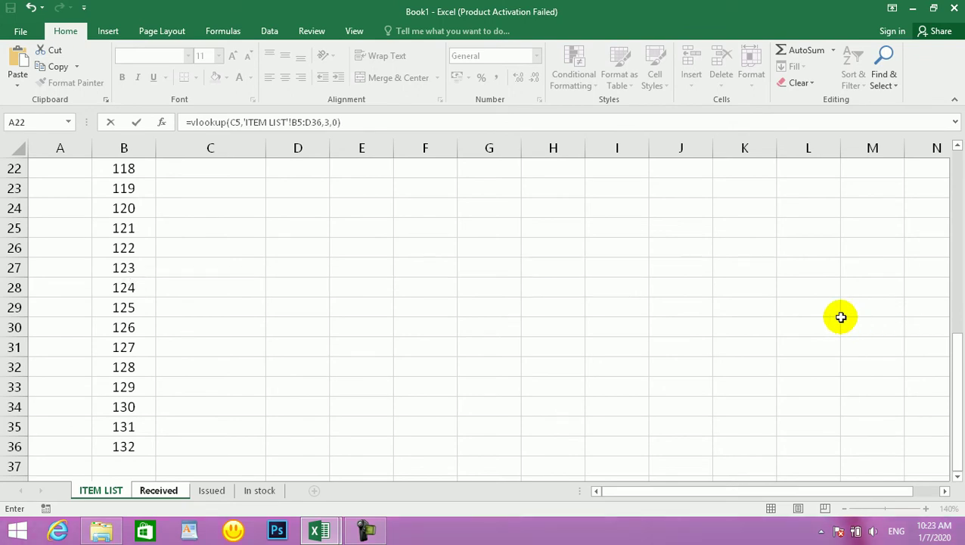
pyautogui.press('Return')
# Fill the Unit lookup down from F5 through F15 and center those cells.
pyautogui.moveTo(429, 243); pyautogui.dragTo(439, 440)
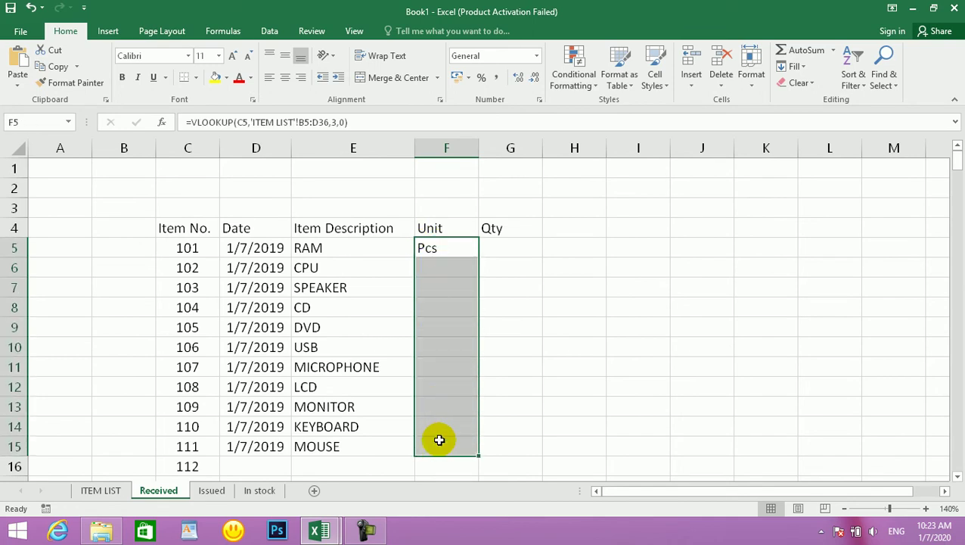
pyautogui.hotkey('ctrl', 'd')
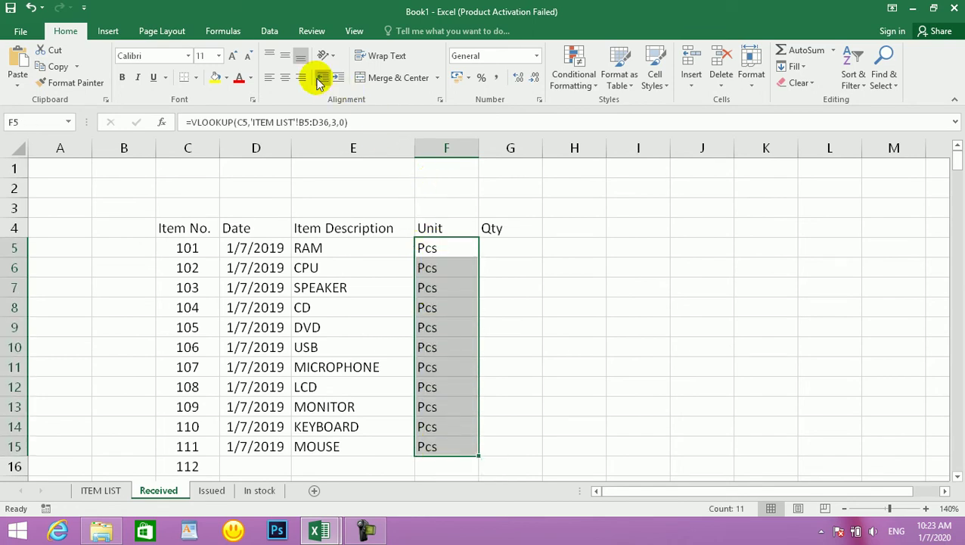
pyautogui.click(286, 78)
pyautogui.click(503, 247)
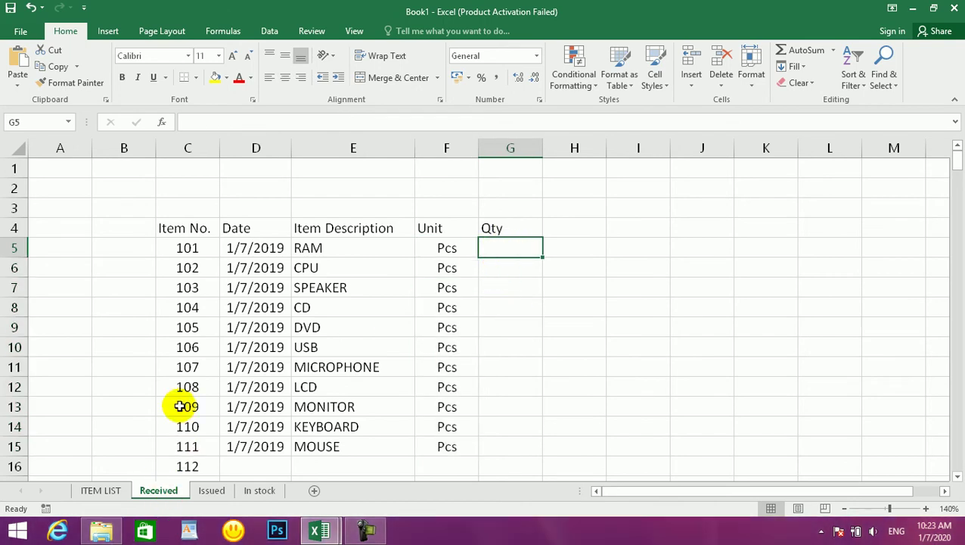
pyautogui.click(254, 247)
pyautogui.click(325, 247)
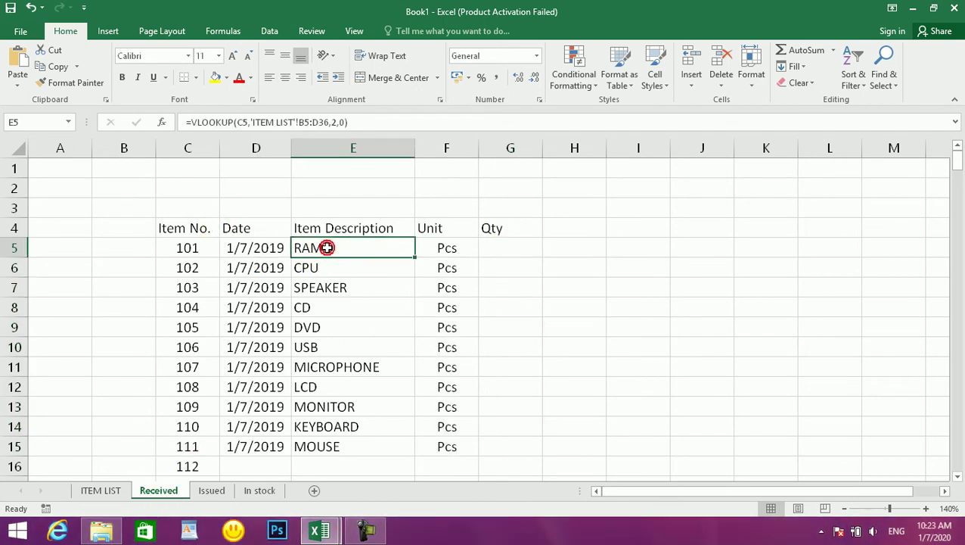
pyautogui.click(509, 242)
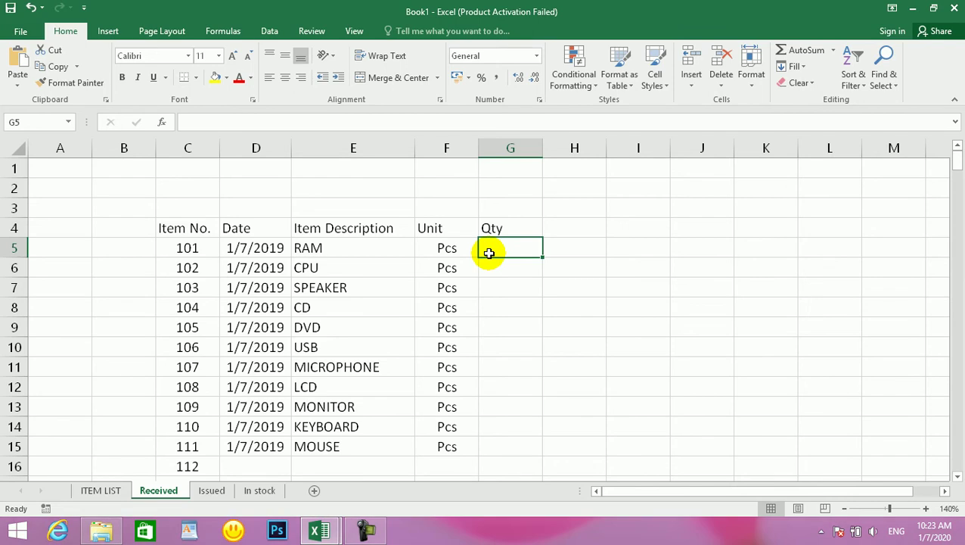
pyautogui.click(199, 248)
# Enter the received quantities 55, 66, 22, 44, 77, 55, 66, 33, 44, 77 and 44 in Qty cells G5 through G15.
pyautogui.click(495, 248)
pyautogui.write('55')
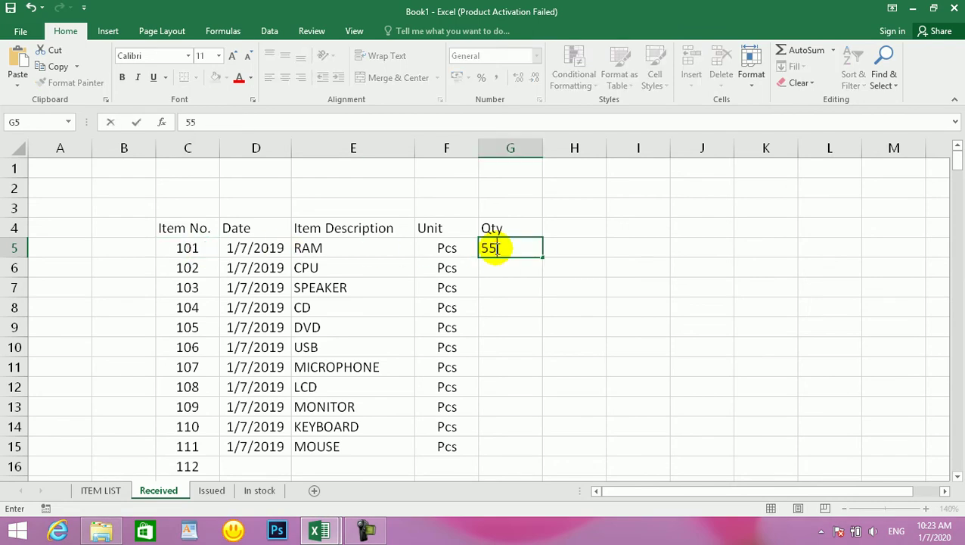
pyautogui.press('Return')
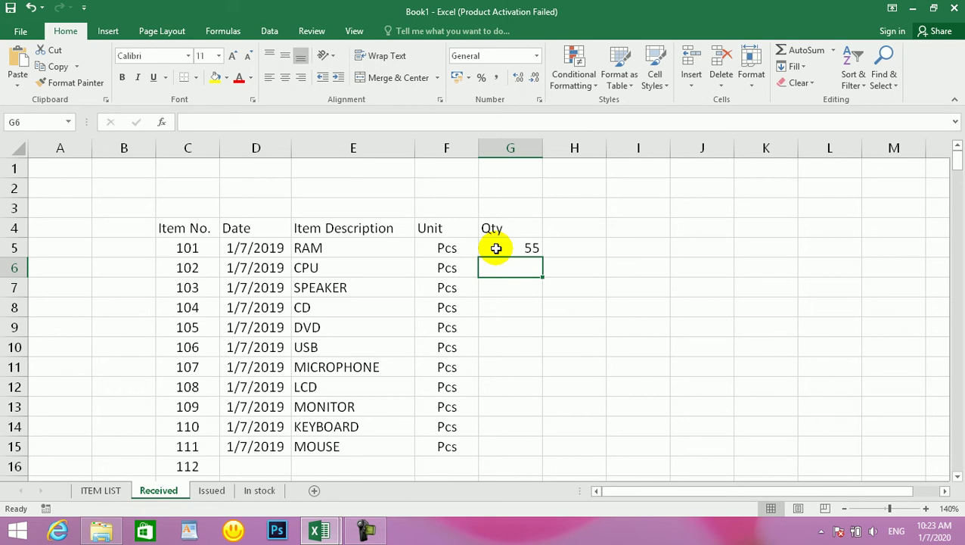
pyautogui.write('66')
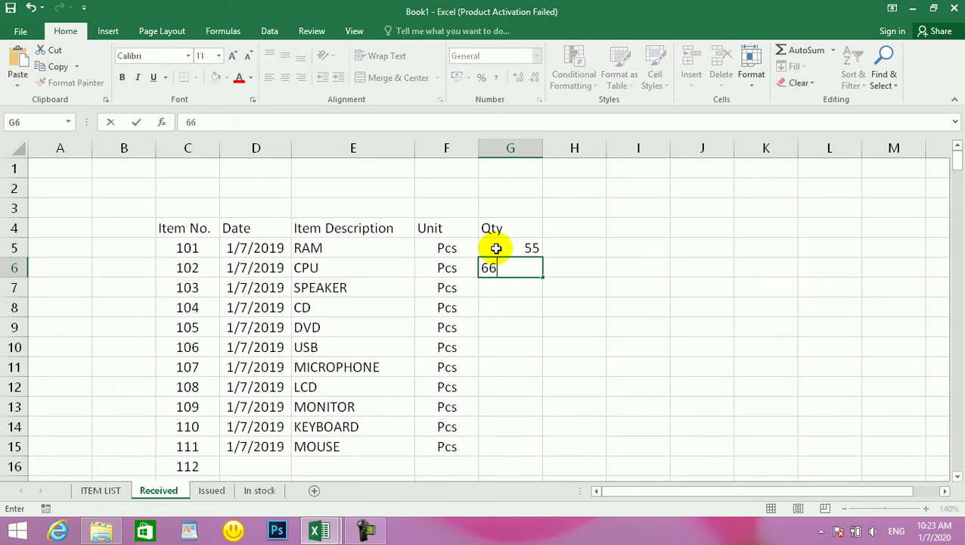
pyautogui.press('Return')
pyautogui.write('22')
pyautogui.press('Return')
pyautogui.write('44')
pyautogui.press('Return')
pyautogui.write('77')
pyautogui.press('Return')
pyautogui.write('55')
pyautogui.press('Return')
pyautogui.write('66')
pyautogui.press('Return')
pyautogui.write('33')
pyautogui.press('Return')
pyautogui.write('44')
pyautogui.press('Return')
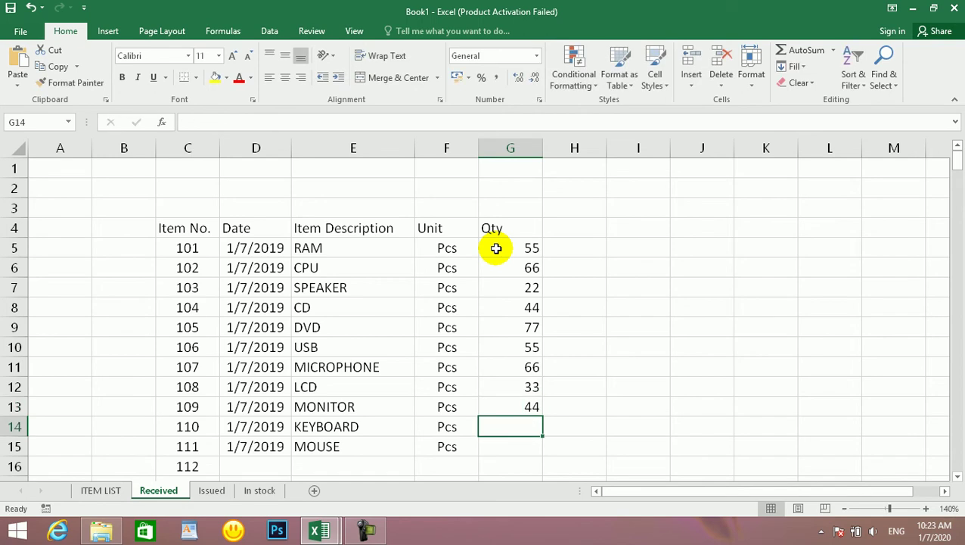
pyautogui.write('77')
pyautogui.press('Return')
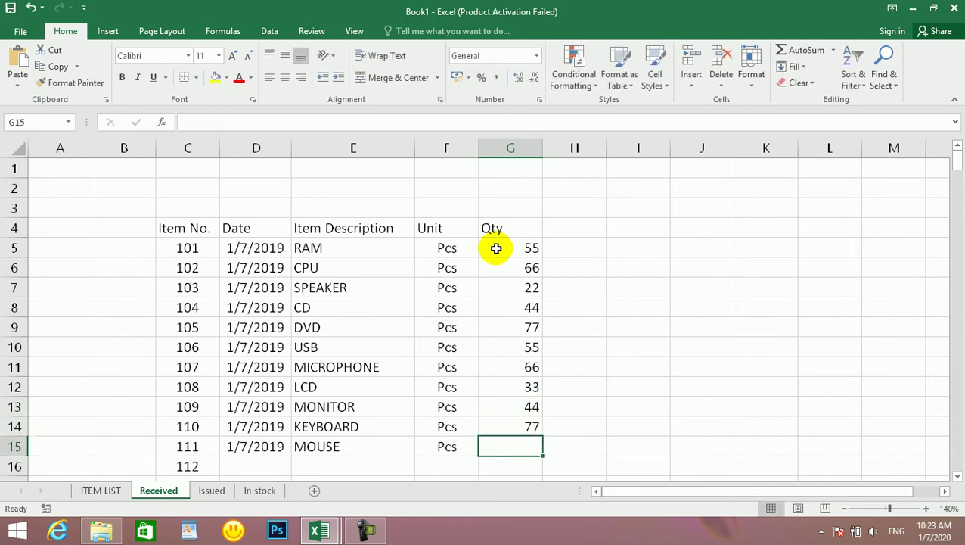
pyautogui.write('44')
pyautogui.press('Up')
pyautogui.press('Up')
pyautogui.press('Up')
pyautogui.press('Up')
pyautogui.press('Up')
pyautogui.press('Up')
pyautogui.press('Up')
pyautogui.press('Up')
pyautogui.press('Up')
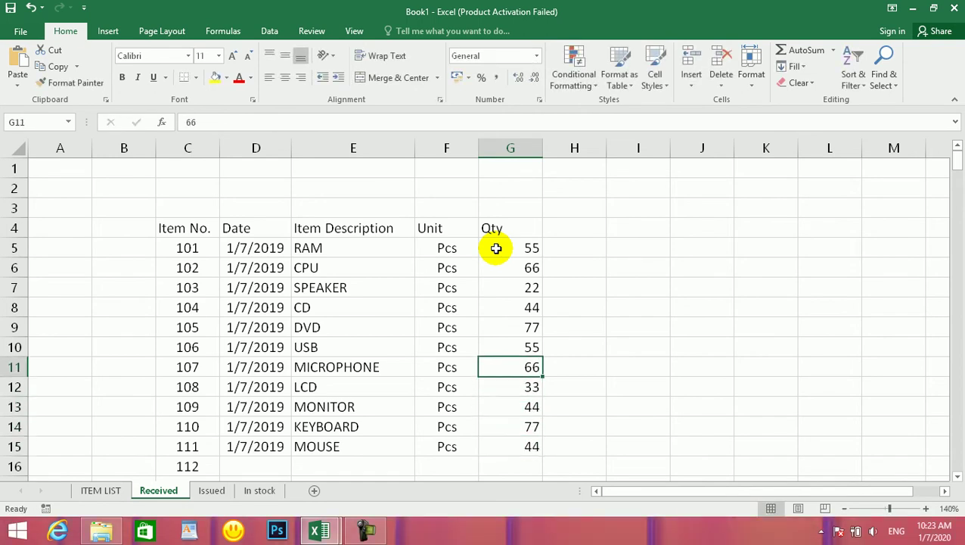
pyautogui.press('Up')
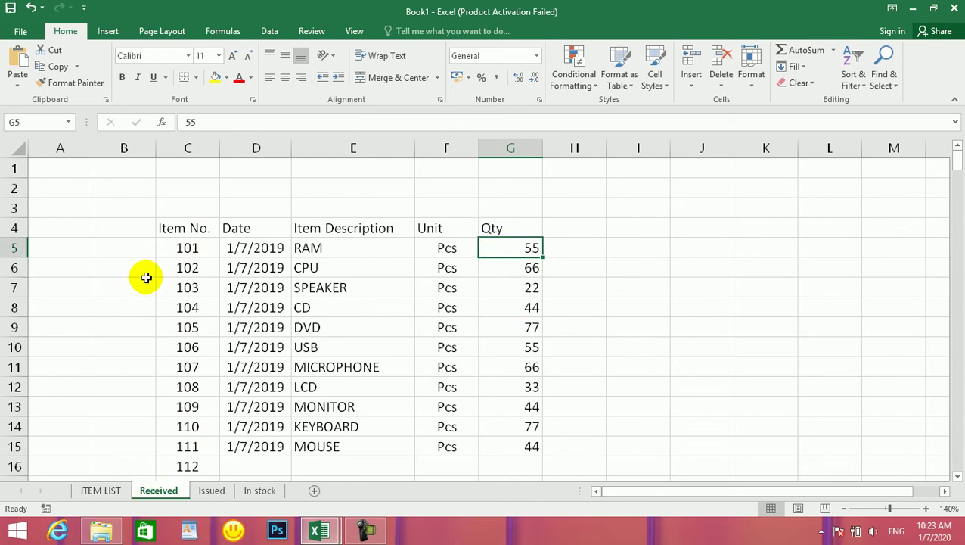
# Open the Issued sheet and enlarge its view to 150%.
pyautogui.click(209, 491)
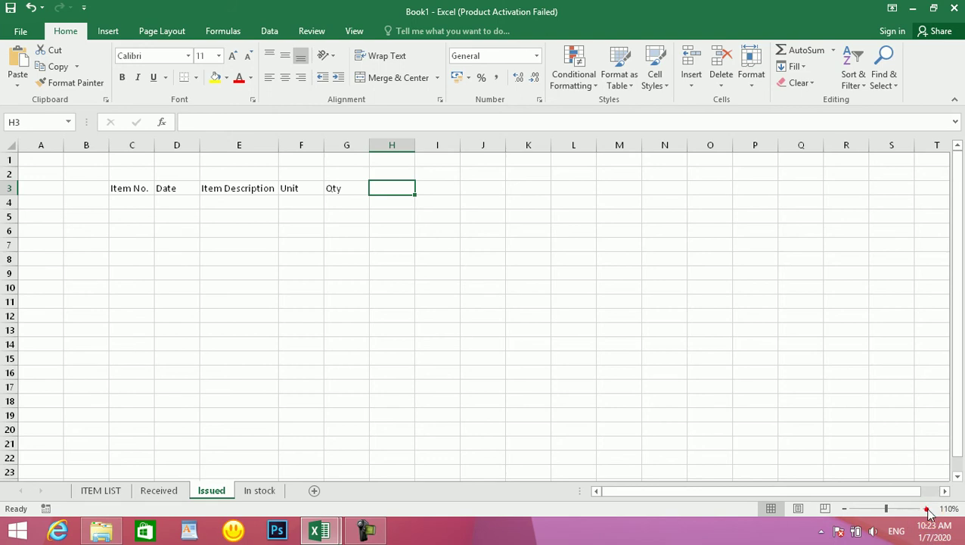
pyautogui.click(927, 509)
pyautogui.click(926, 509)
pyautogui.click(927, 509)
pyautogui.click(926, 509)
pyautogui.click(926, 509)
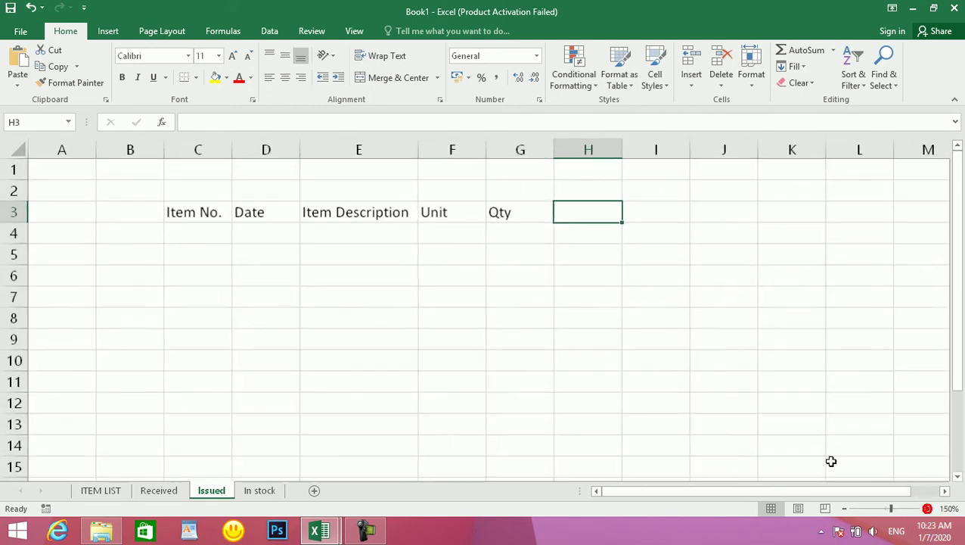
# Link cell C4 of the Issued sheet to the first item number, cell B5 of the ITEM LIST sheet.
pyautogui.click(208, 232)
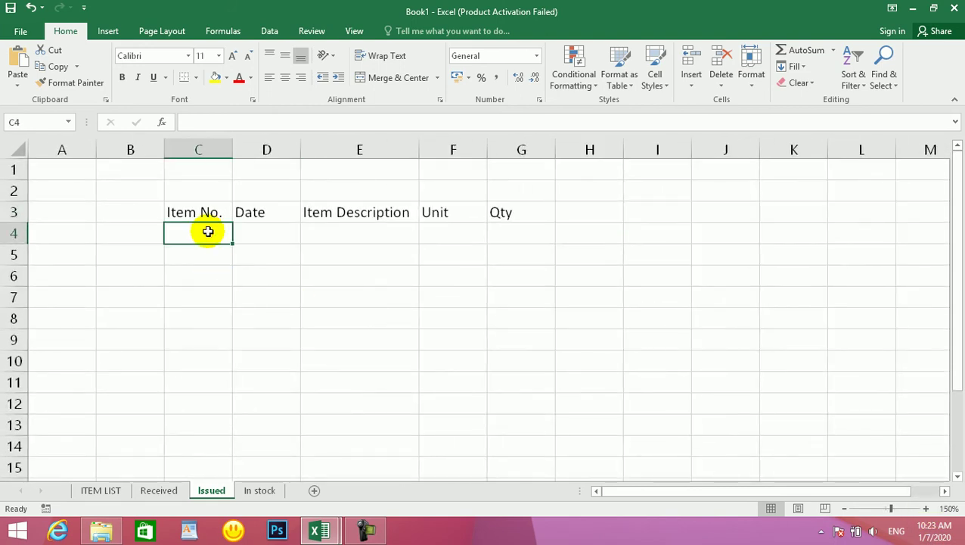
pyautogui.write('=')
pyautogui.click(104, 489)
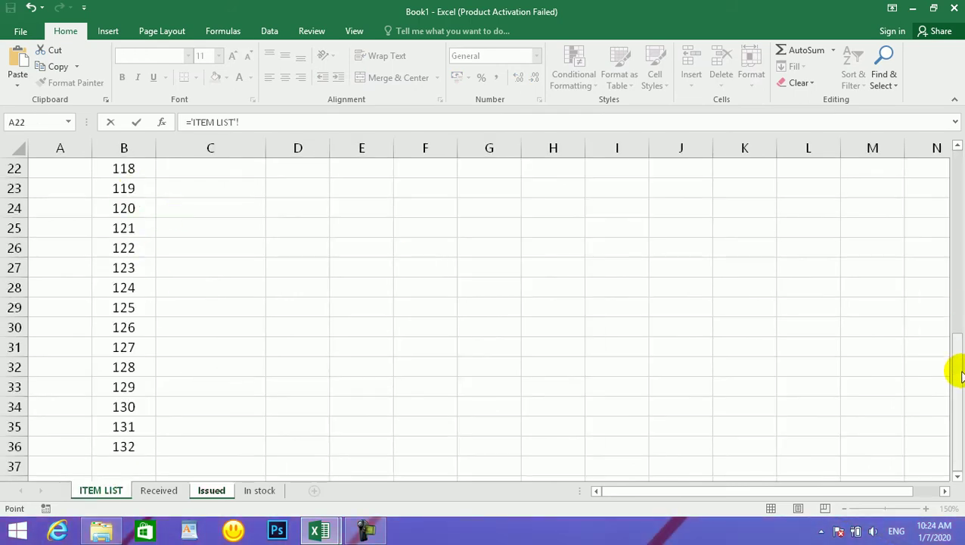
pyautogui.moveTo(955, 371); pyautogui.dragTo(954, 186)
pyautogui.click(134, 241)
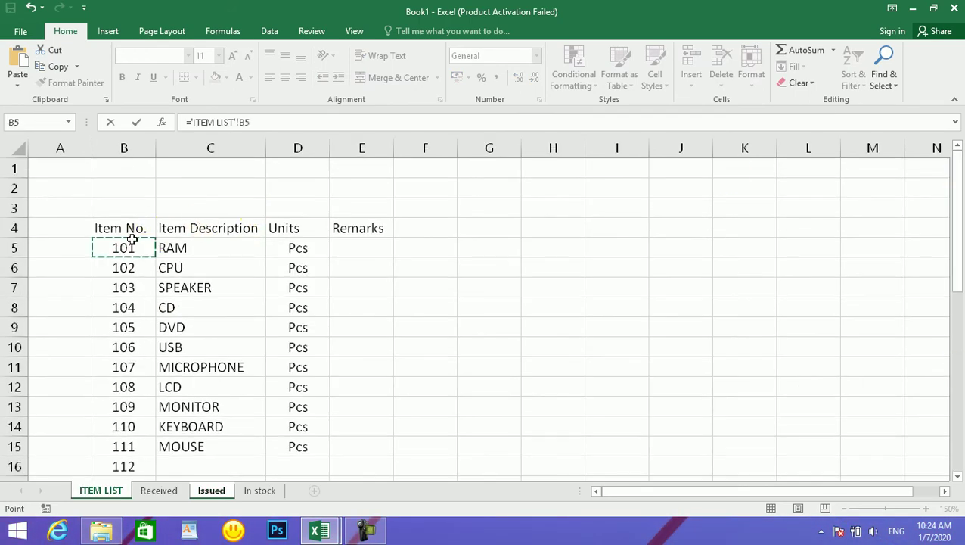
pyautogui.press('Return')
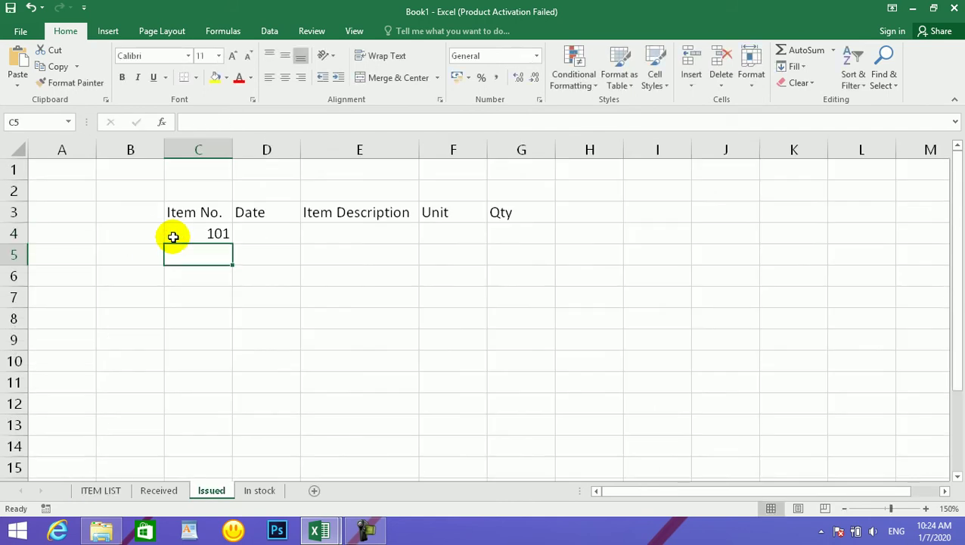
# Fill the item number link from C4 down to C105.
pyautogui.click(208, 233)
pyautogui.moveTo(232, 257); pyautogui.dragTo(228, 357)
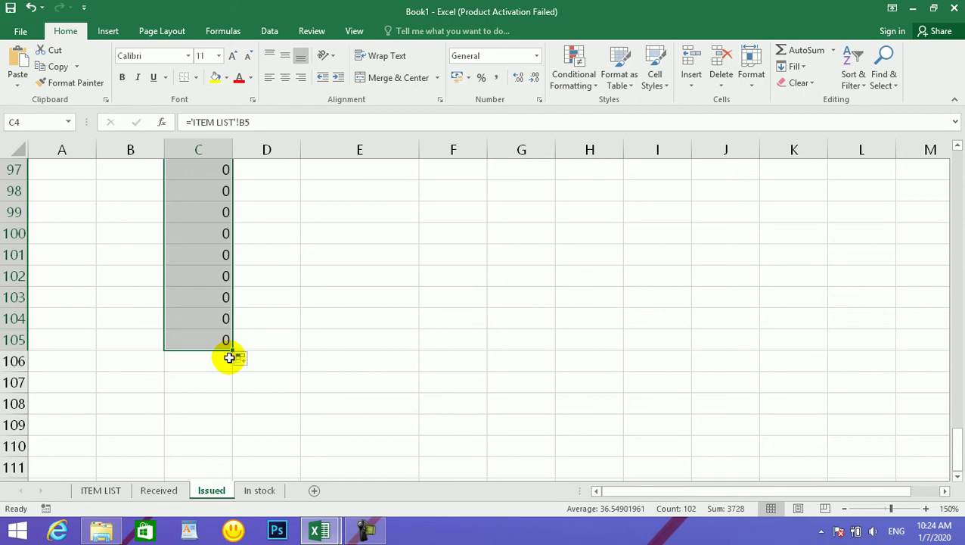
pyautogui.scroll(7, 250, 237)
pyautogui.moveTo(958, 409); pyautogui.dragTo(957, 163)
# Enter the date 1/7/2019 in D4 and fill it down to D15.
pyautogui.click(258, 234)
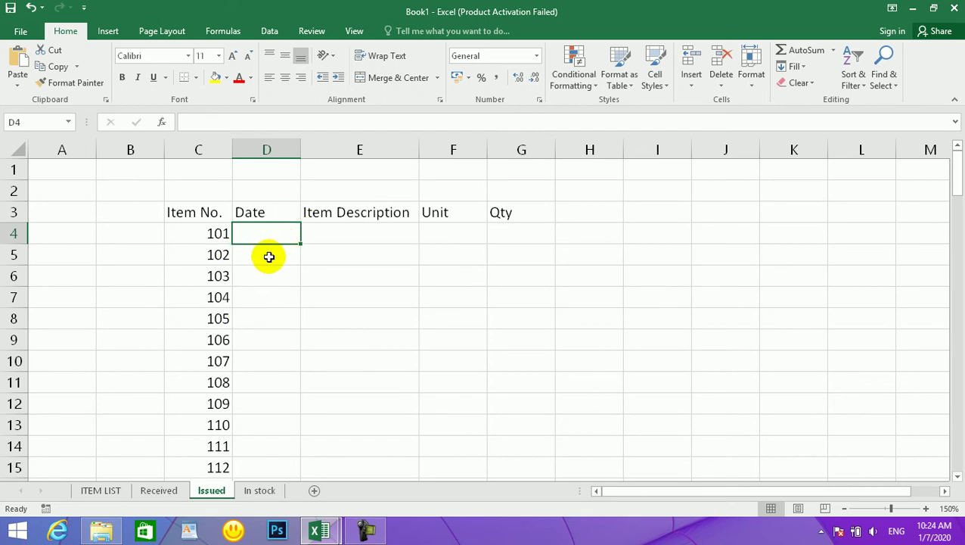
pyautogui.write('1/7/2019')
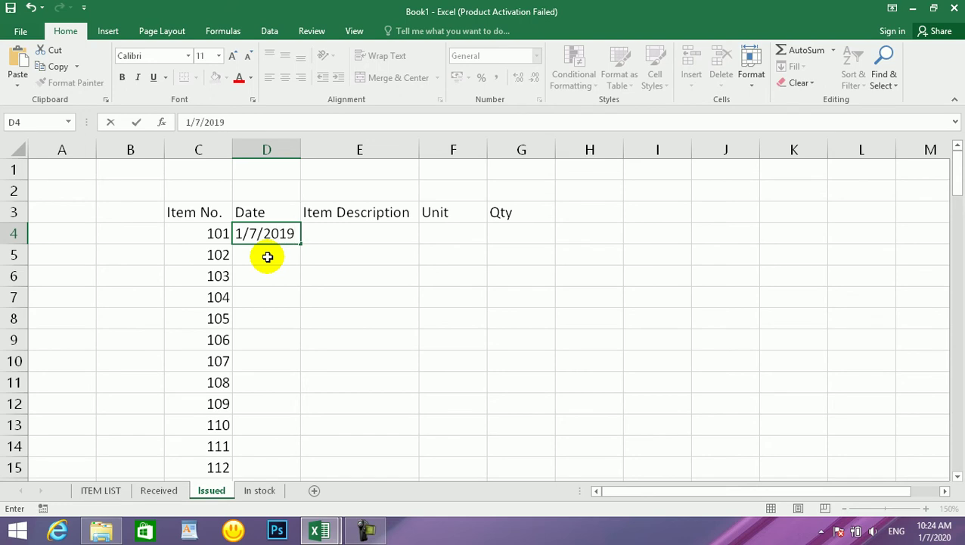
pyautogui.press('Return')
pyautogui.moveTo(266, 234); pyautogui.dragTo(264, 473)
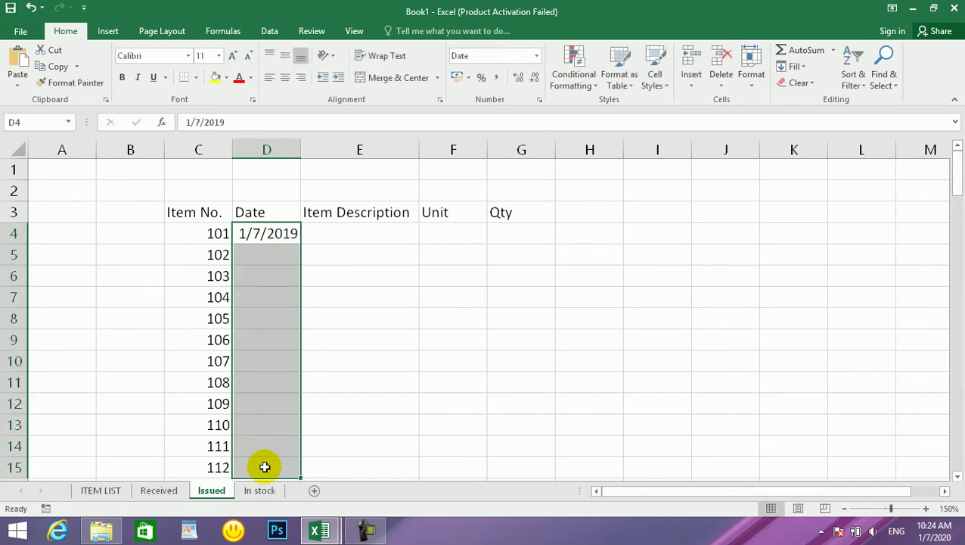
pyautogui.hotkey('ctrl', 'd')
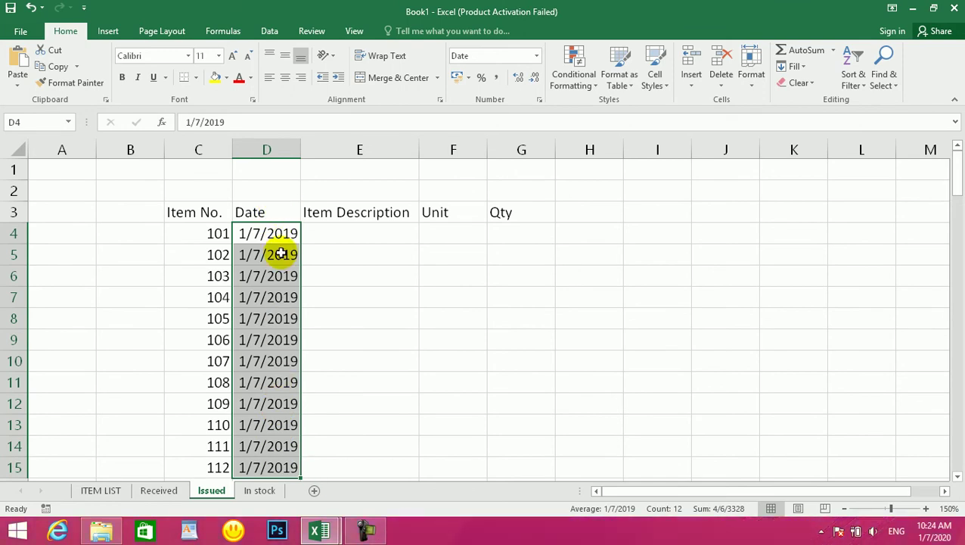
pyautogui.click(341, 232)
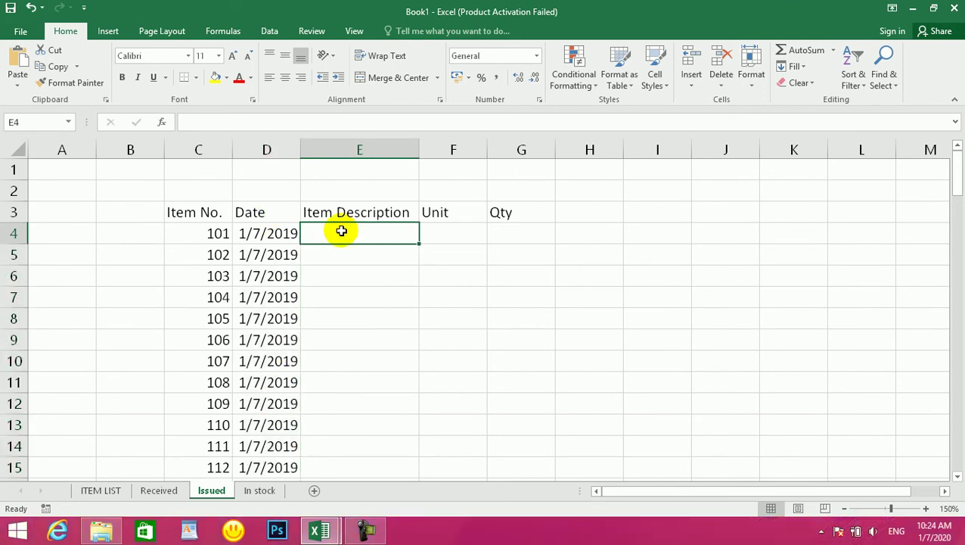
pyautogui.write('=vlookup(')
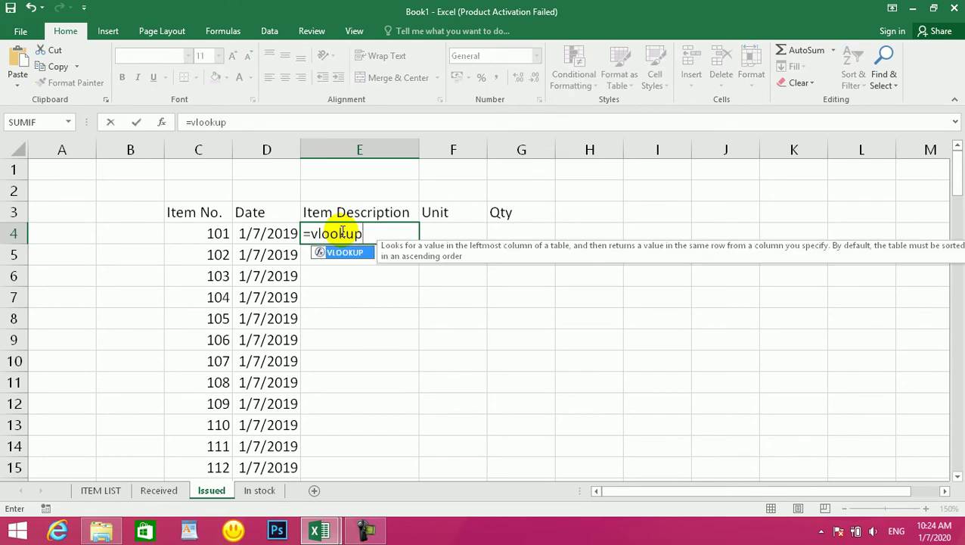
pyautogui.click(194, 234)
pyautogui.write(',')
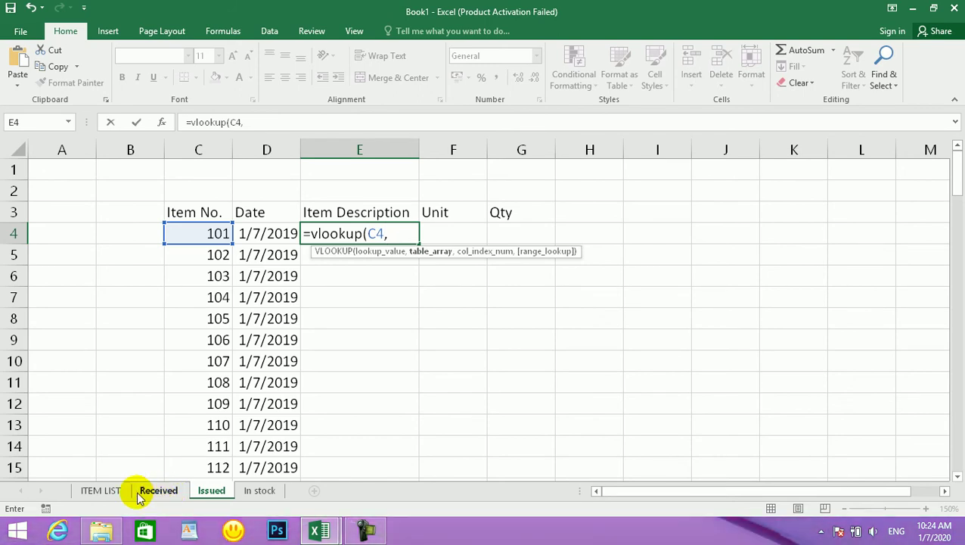
pyautogui.press('Escape')
# Set the date in D4 to 1/7/2020 and fill it down to D15.
pyautogui.doubleClick(280, 234)
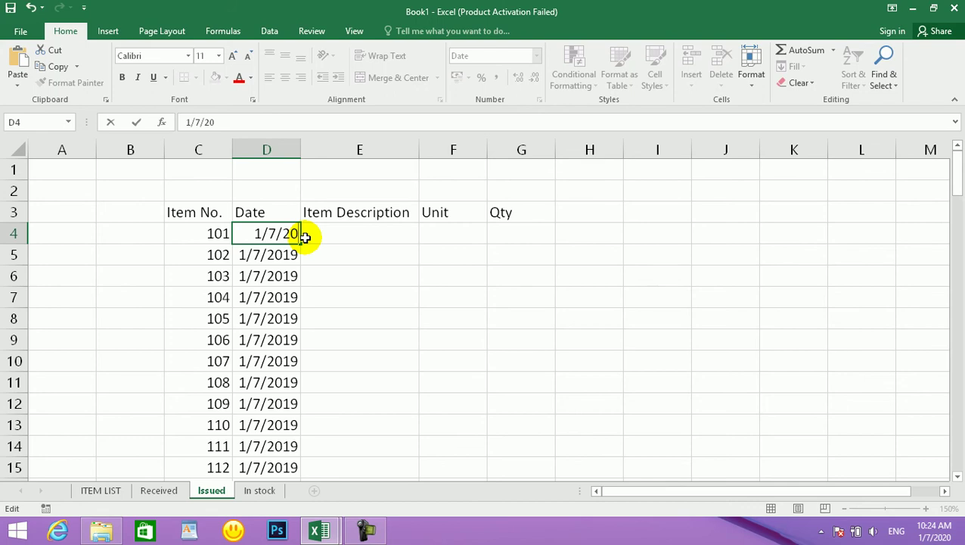
pyautogui.press('Return')
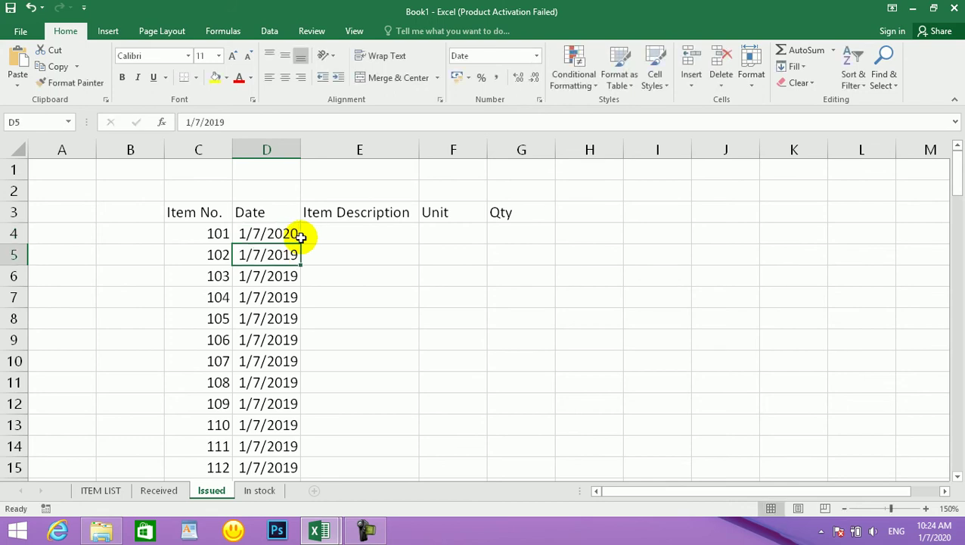
pyautogui.click(164, 491)
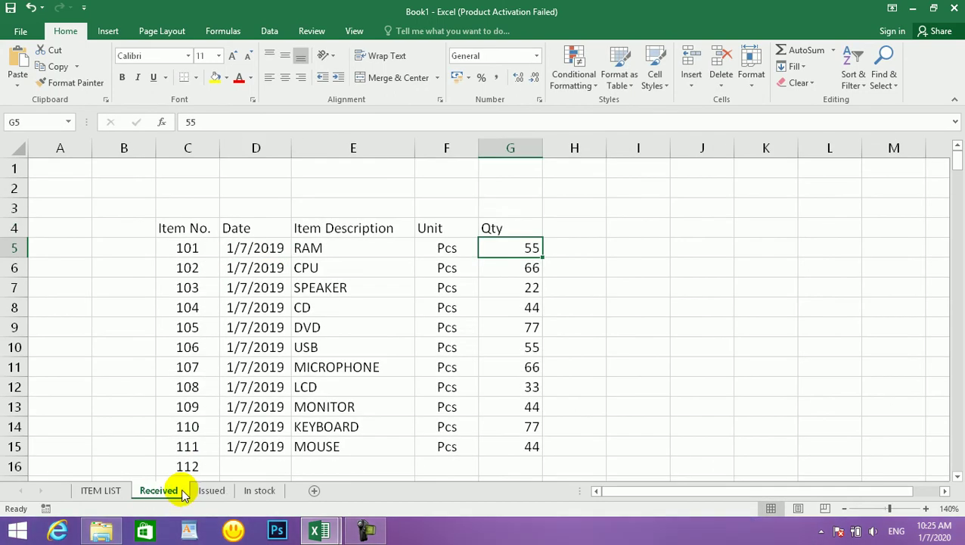
pyautogui.click(212, 490)
pyautogui.moveTo(282, 222); pyautogui.dragTo(287, 315)
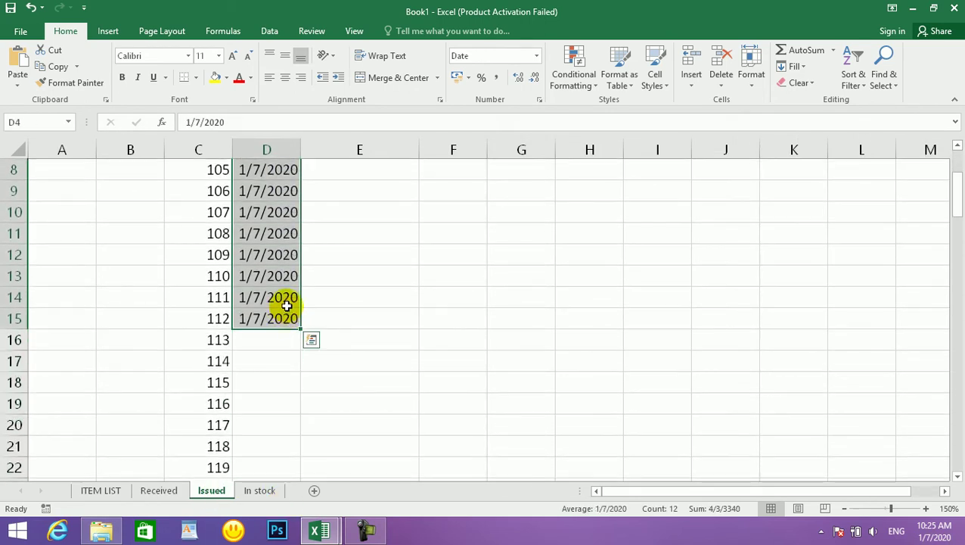
pyautogui.scroll(3, 287, 306)
# Enter =VLOOKUP(C4,'ITEM LIST'!B5:D36,2,0) in E4 to look up the item description.
pyautogui.click(361, 231)
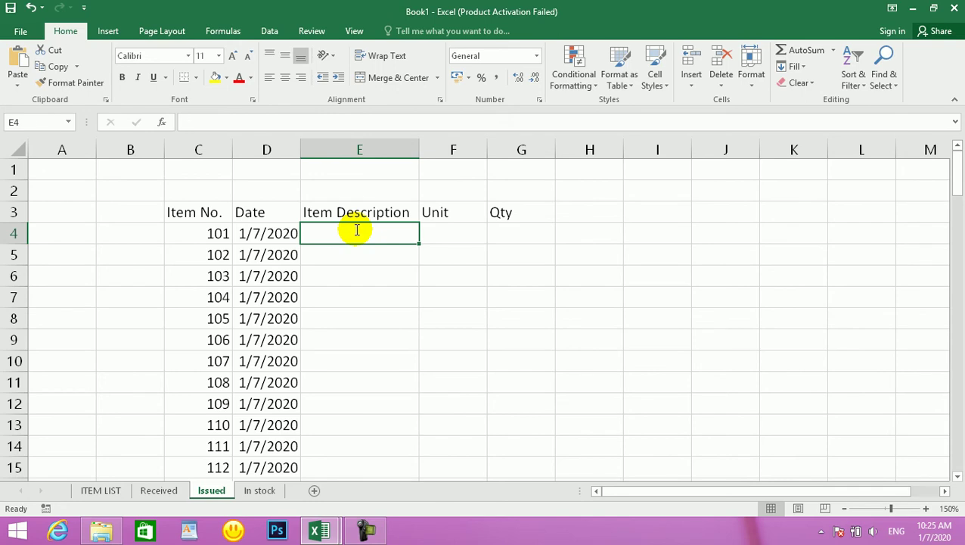
pyautogui.write('=vlookup(')
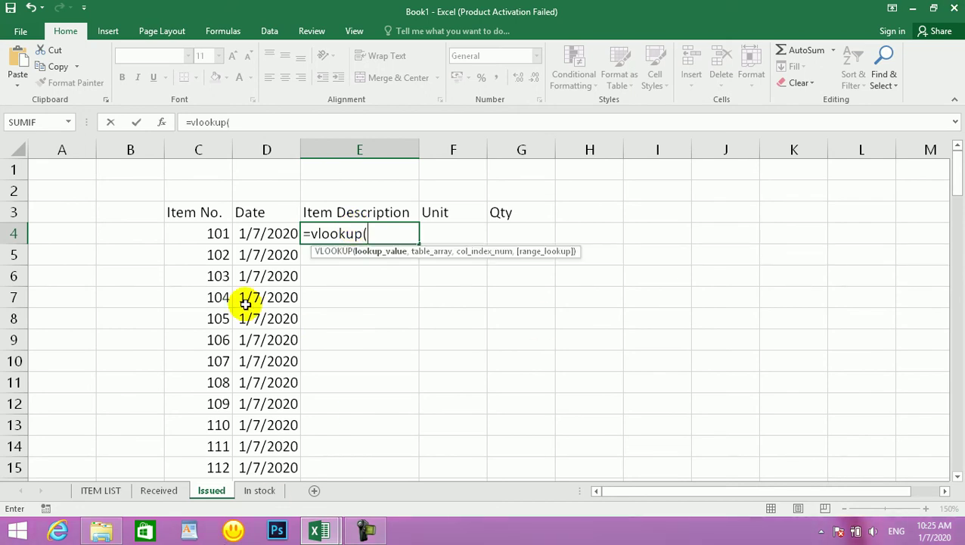
pyautogui.click(209, 230)
pyautogui.write(',')
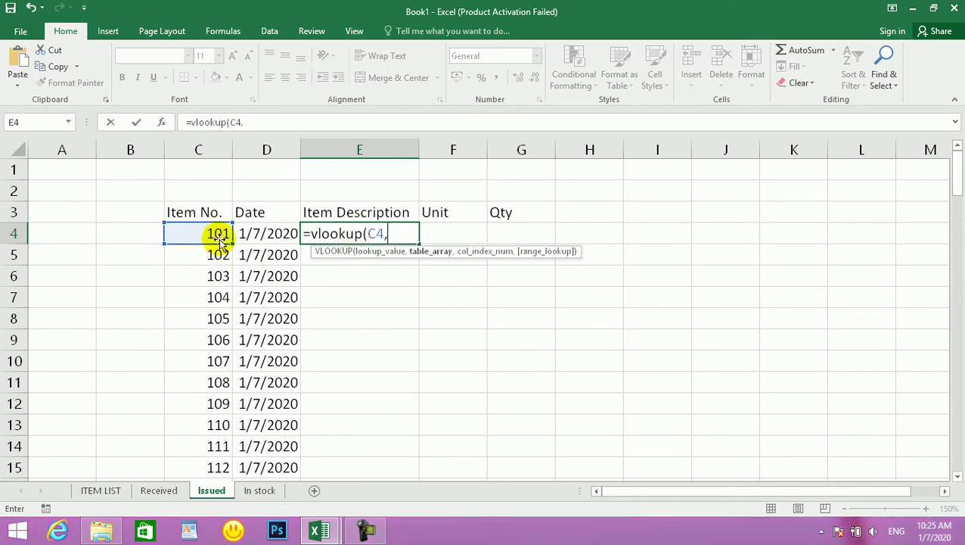
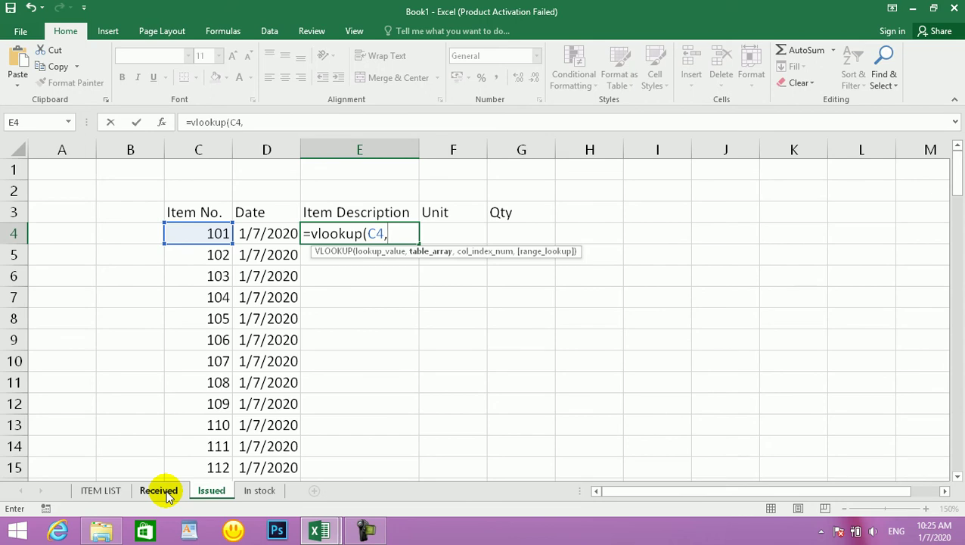
pyautogui.click(102, 492)
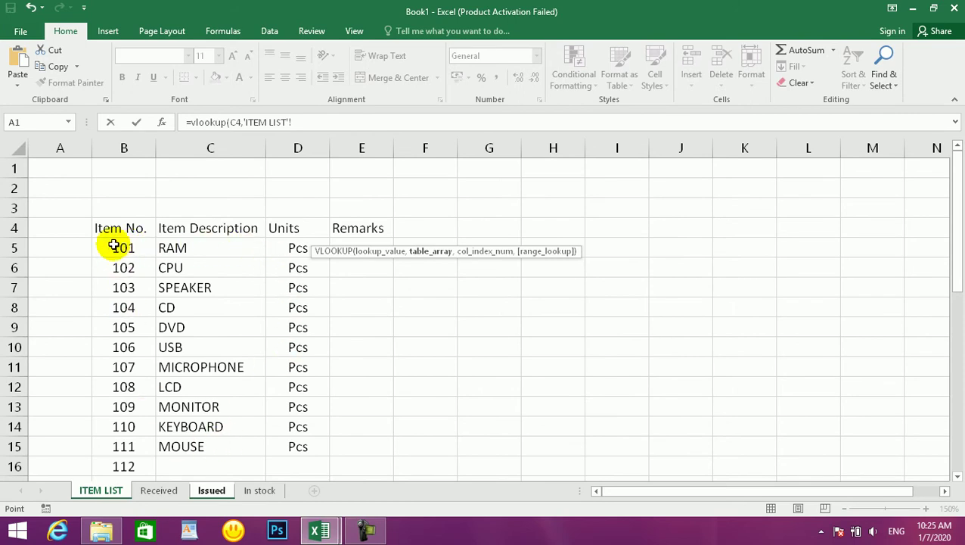
pyautogui.moveTo(113, 244); pyautogui.dragTo(297, 461)
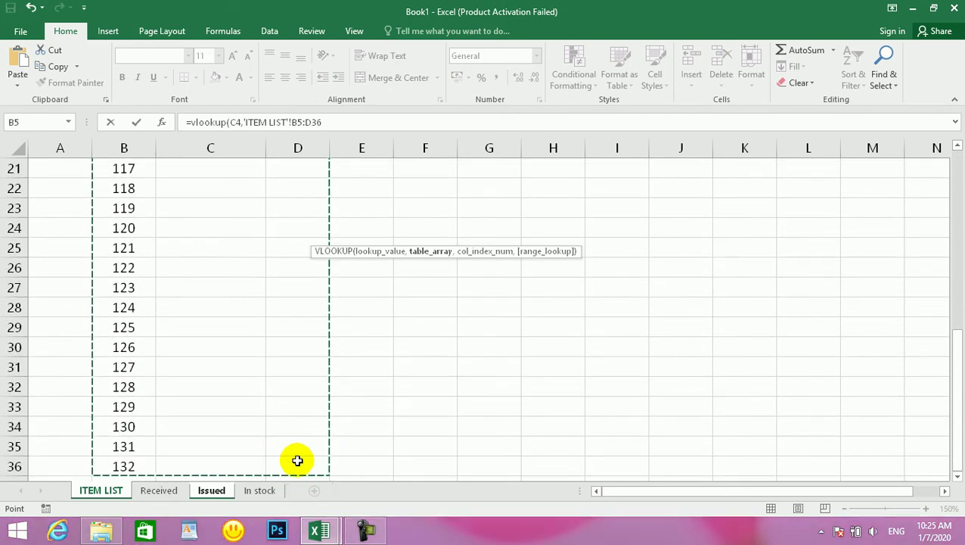
pyautogui.write(',')
pyautogui.moveTo(954, 325); pyautogui.dragTo(957, 168)
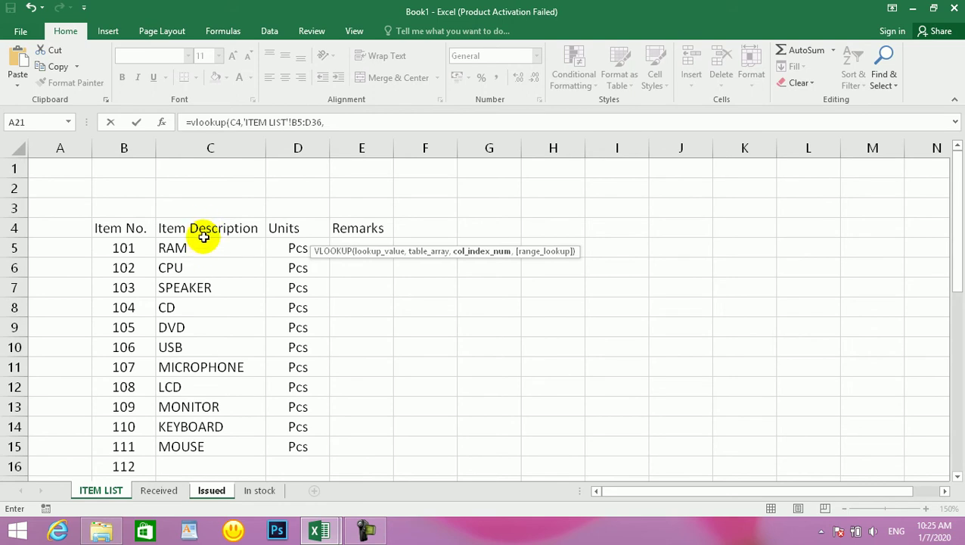
pyautogui.write('2,')
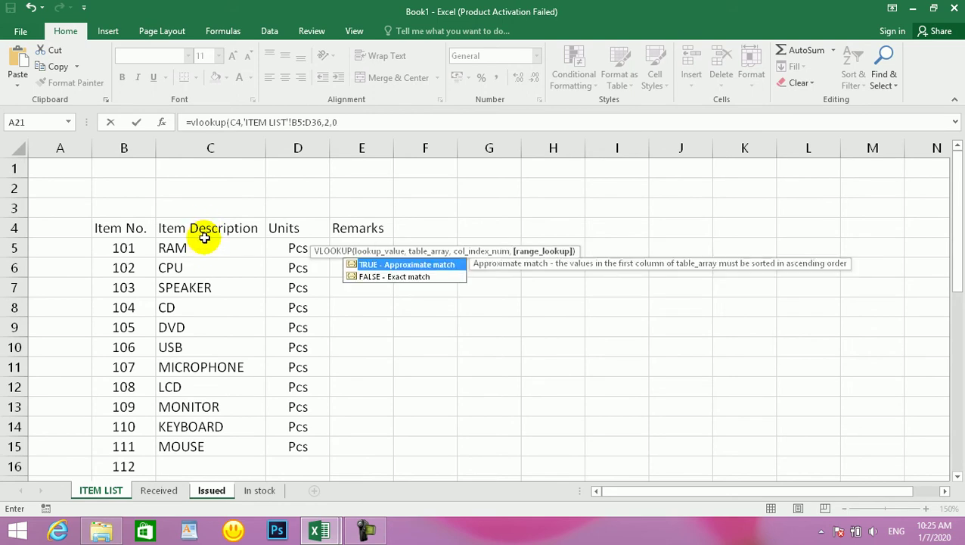
pyautogui.write('0')
pyautogui.press('Return')
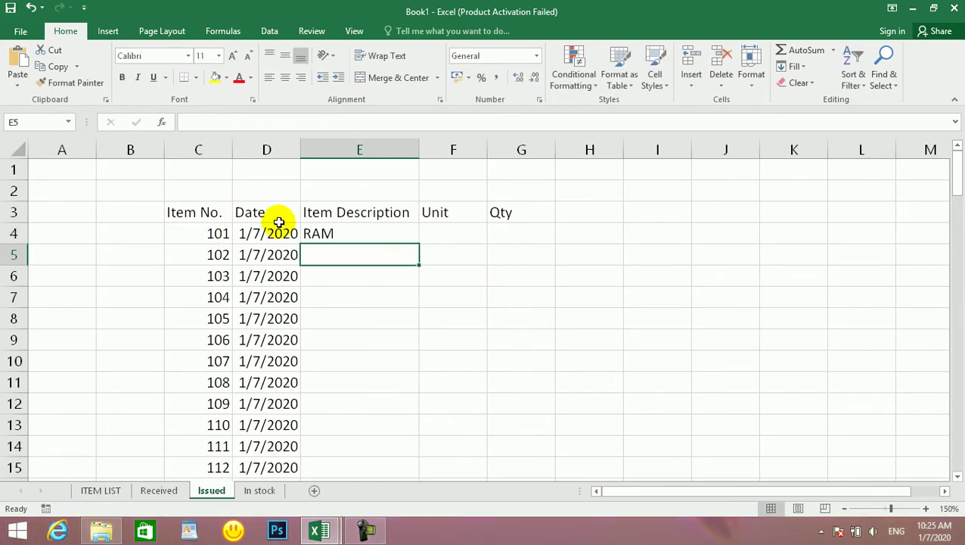
# Fill the item description lookup formula from E4 down to E15.
pyautogui.moveTo(331, 233); pyautogui.dragTo(333, 466)
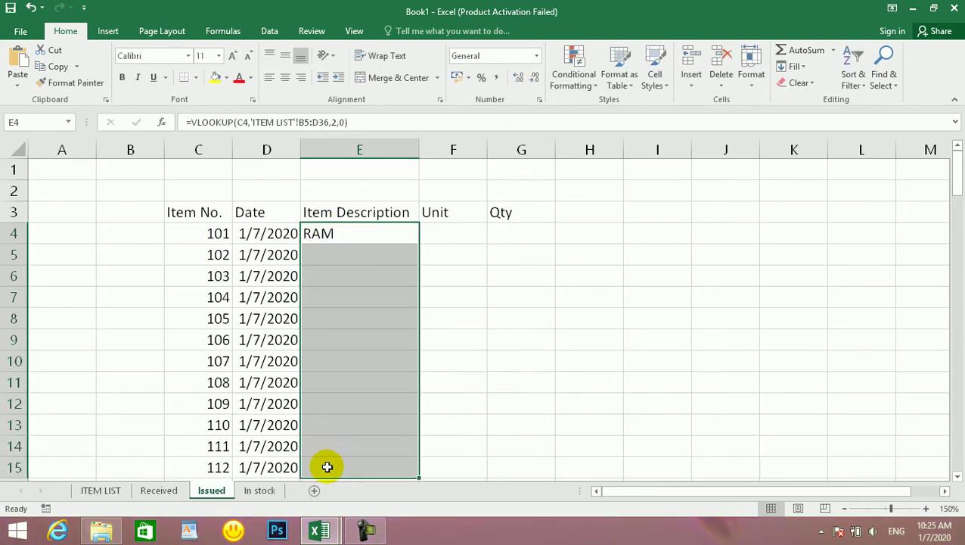
pyautogui.hotkey('ctrl', 'd')
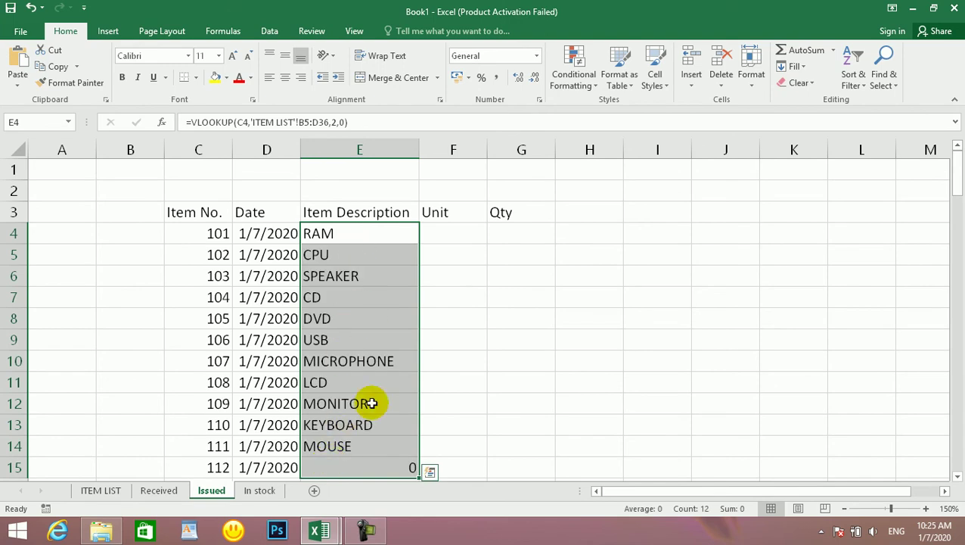
pyautogui.click(363, 461)
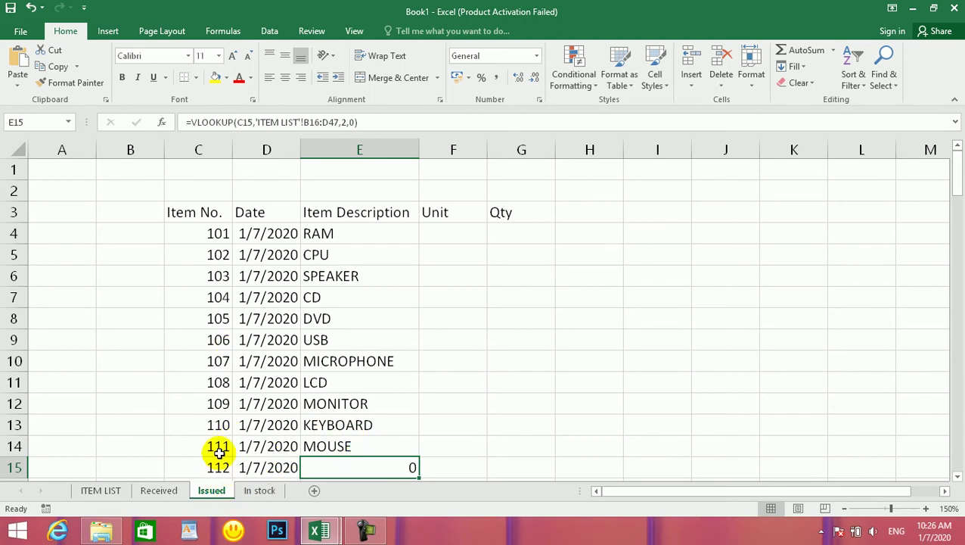
# Enter =VLOOKUP(C4,'ITEM LIST'!B5:D36,3,0) in F4 to look up the unit, and fill it down to F15.
pyautogui.click(460, 232)
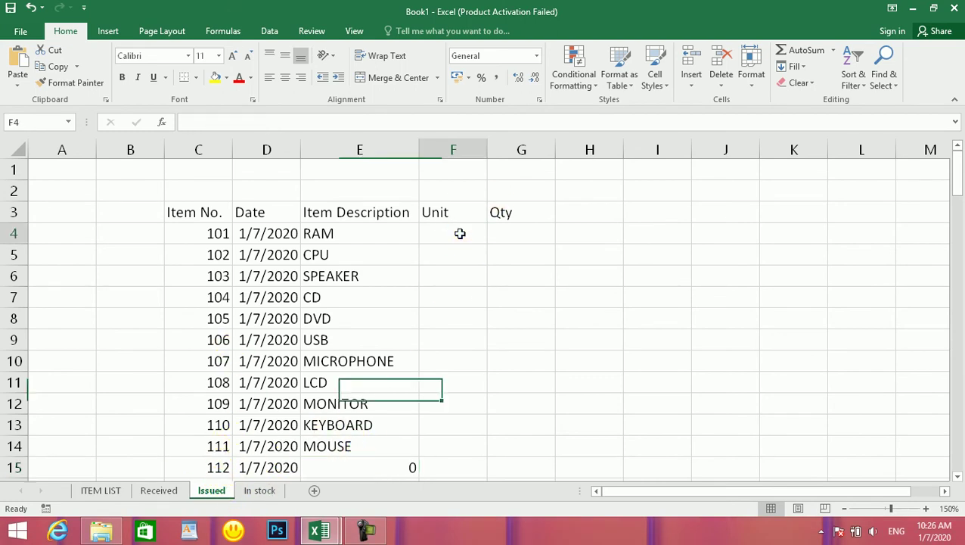
pyautogui.write('=v')
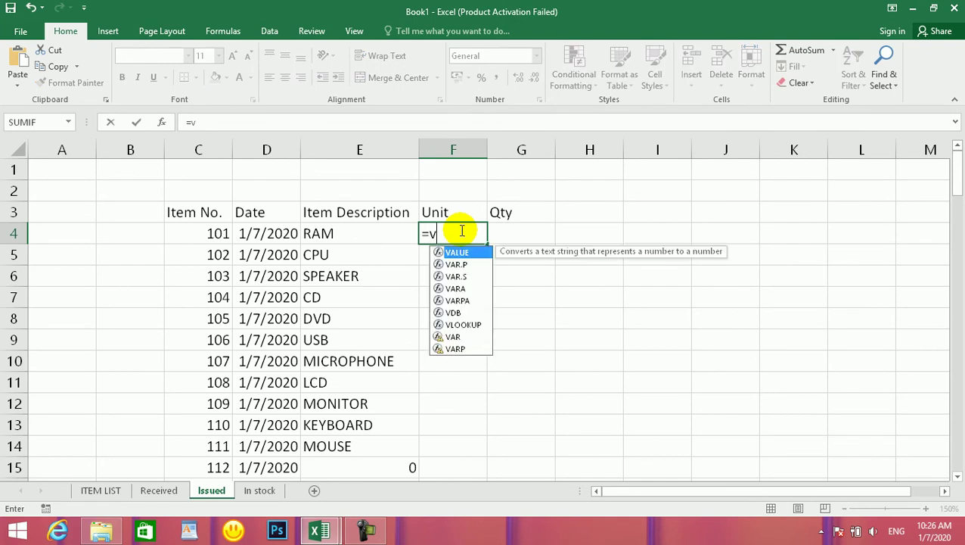
pyautogui.write('lookup')
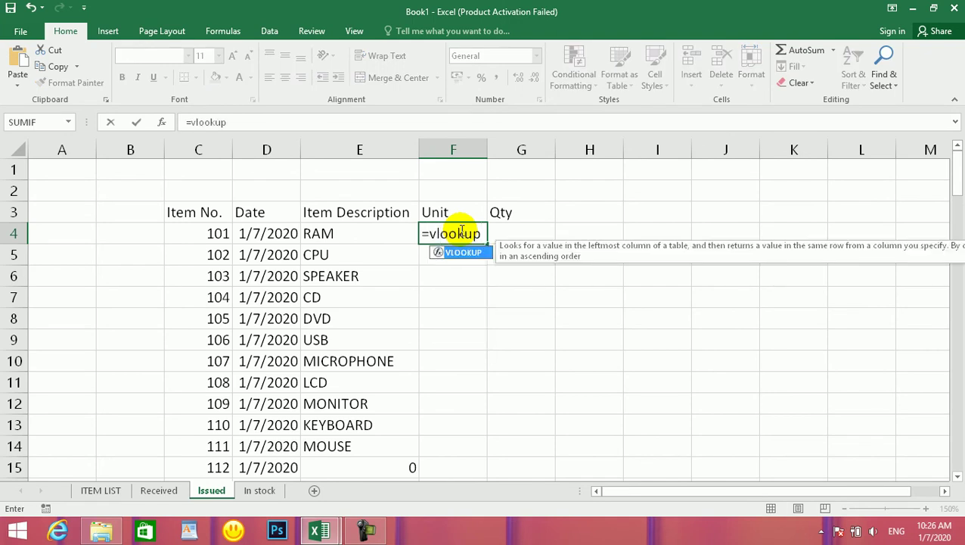
pyautogui.write('(')
pyautogui.click(215, 231)
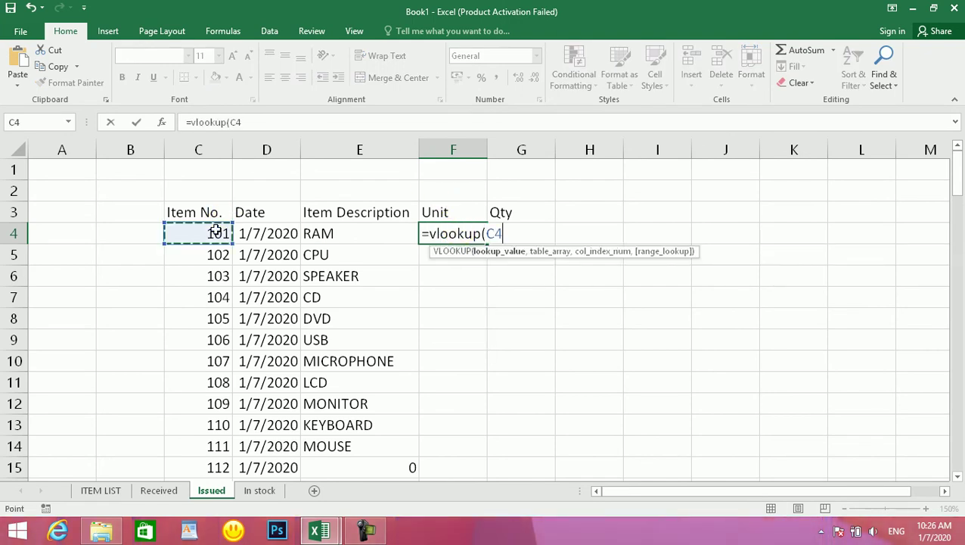
pyautogui.write(',')
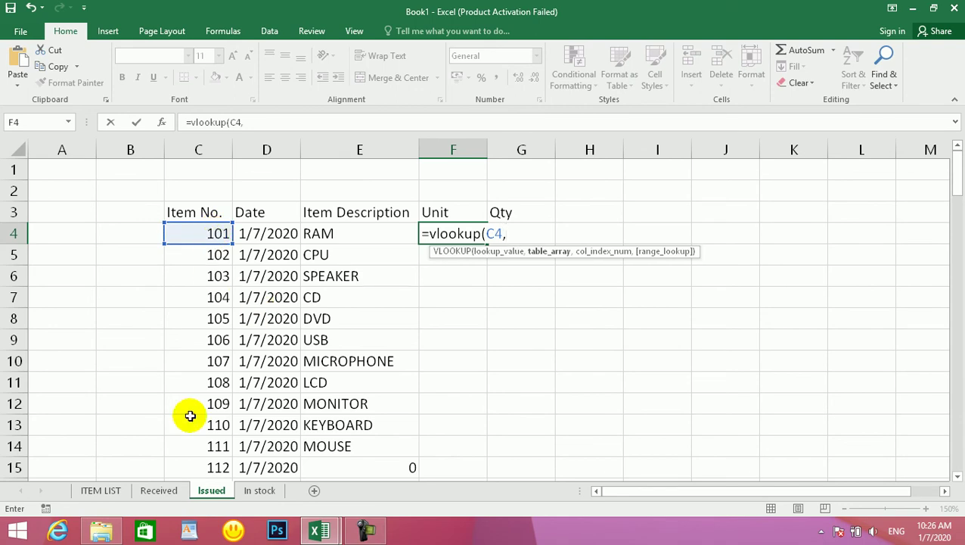
pyautogui.click(102, 490)
pyautogui.moveTo(113, 247); pyautogui.dragTo(325, 436)
pyautogui.write(',')
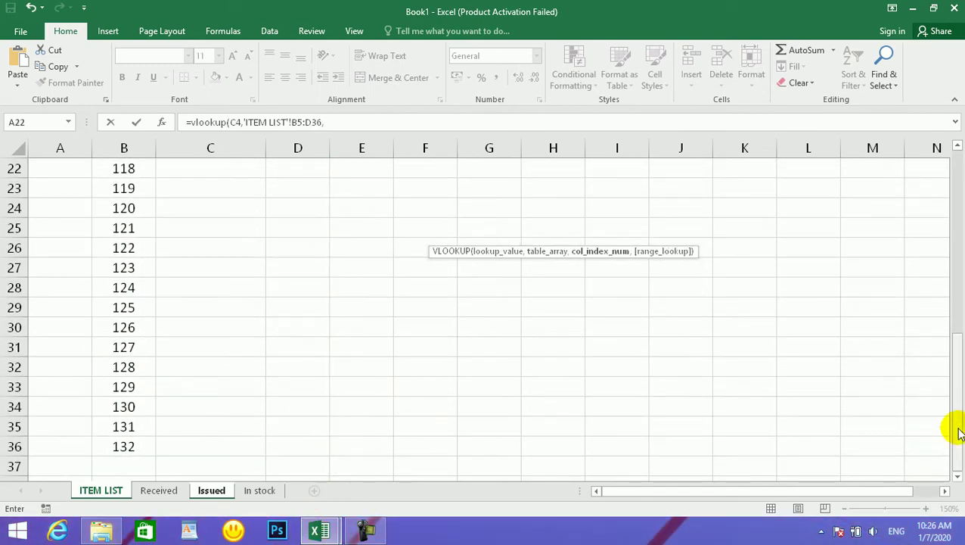
pyautogui.scroll(7, 956, 425)
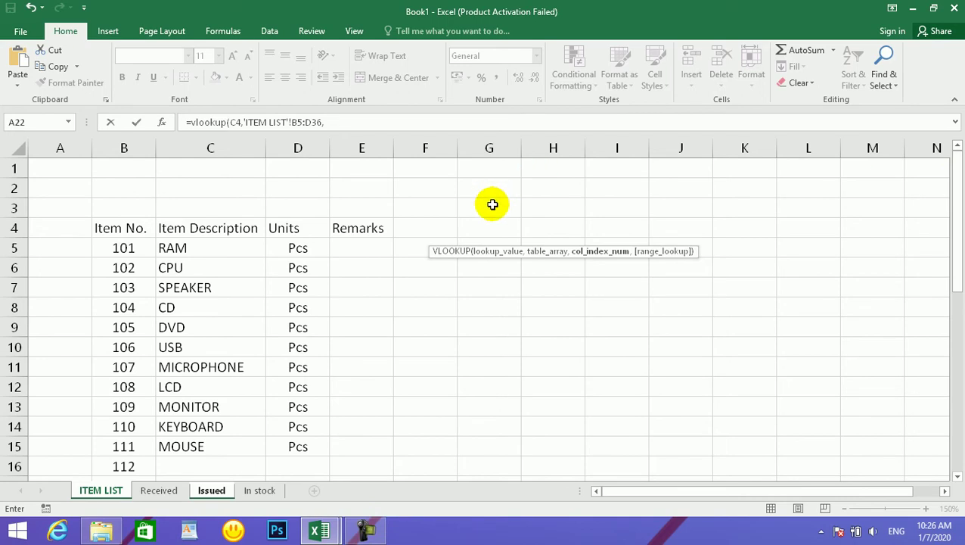
pyautogui.write('3')
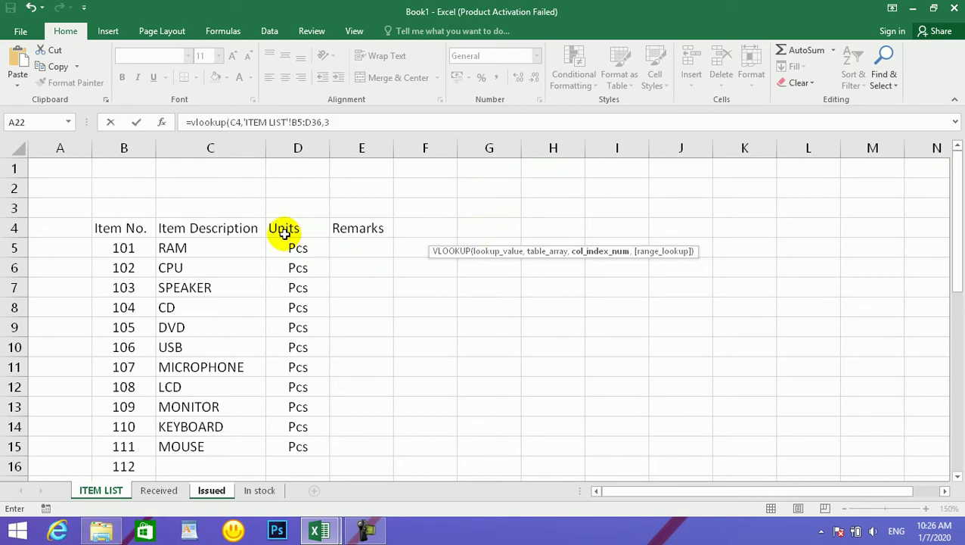
pyautogui.write(',0')
pyautogui.press('Return')
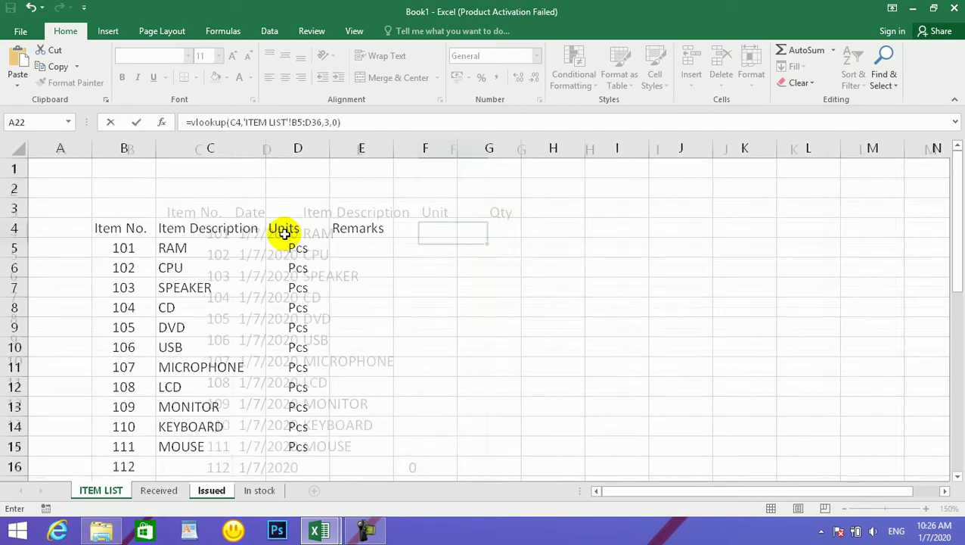
pyautogui.moveTo(439, 233); pyautogui.dragTo(460, 466)
pyautogui.hotkey('ctrl', 'd')
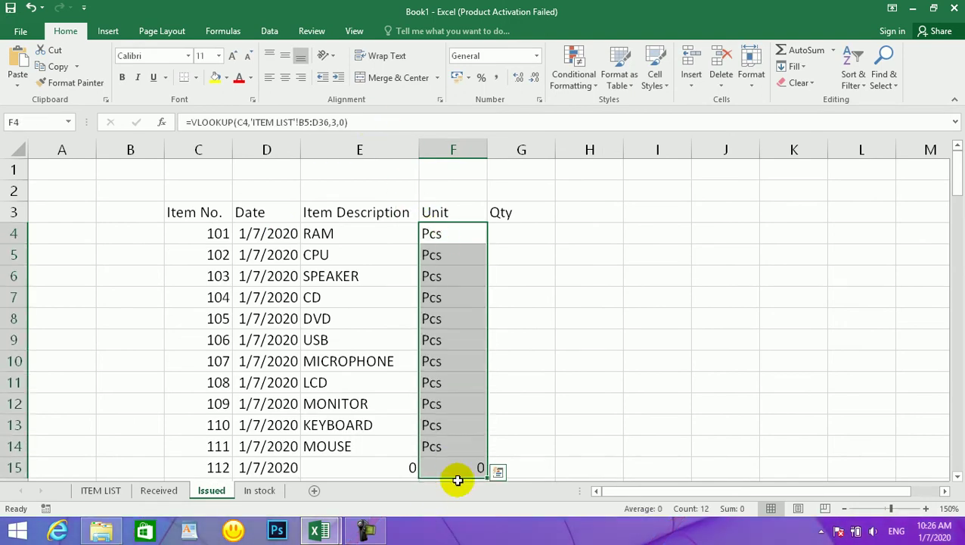
# Check the RAM quantity on the Received sheet, and enter an issued quantity of 50 in G4 of the Issued sheet.
pyautogui.click(517, 239)
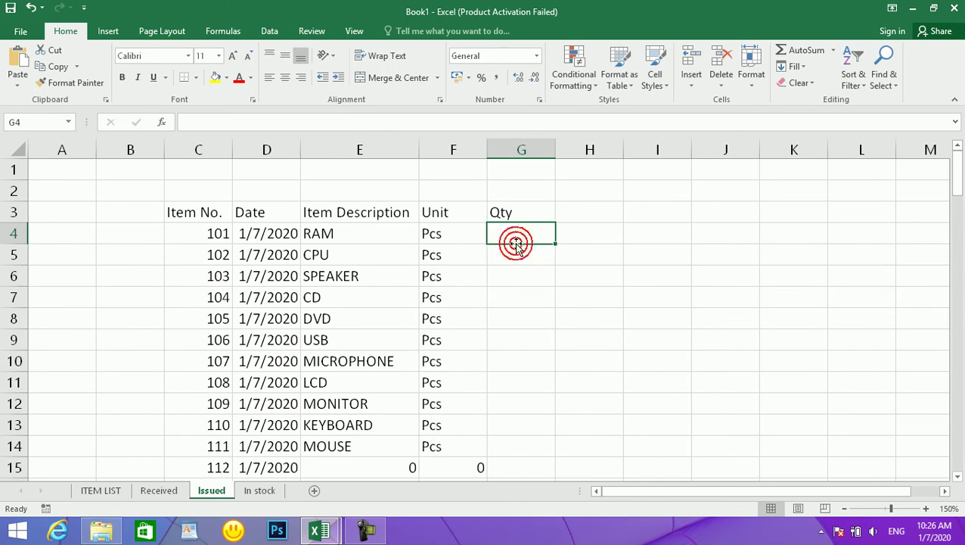
pyautogui.click(159, 490)
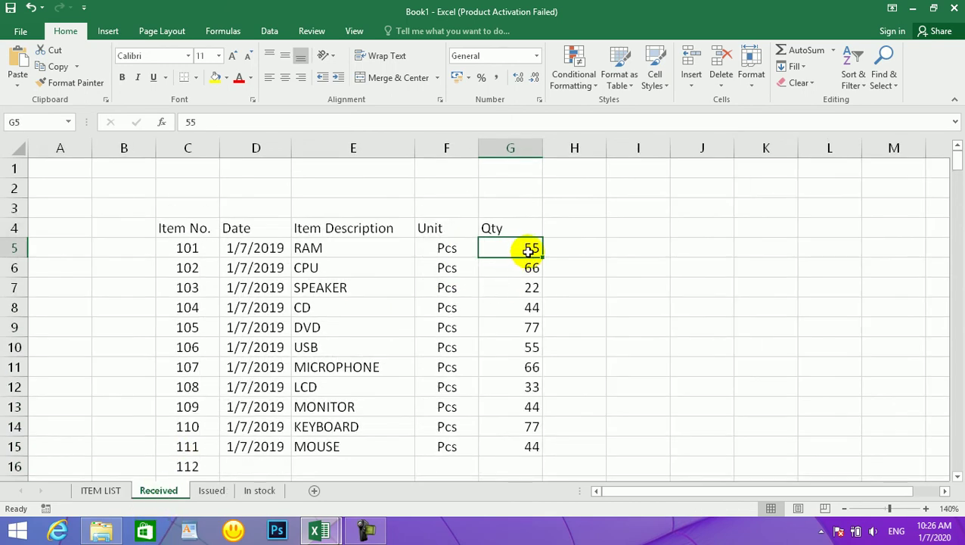
pyautogui.click(219, 490)
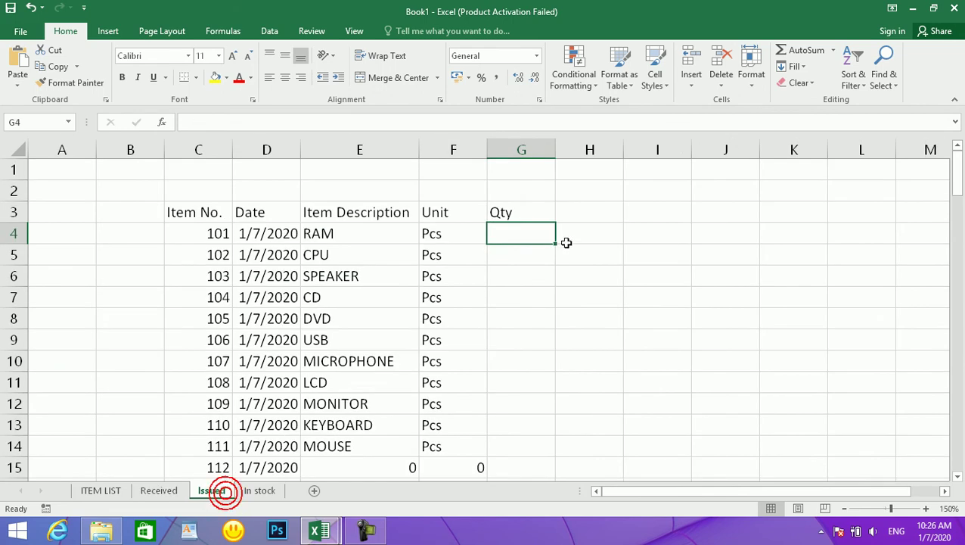
pyautogui.write('50')
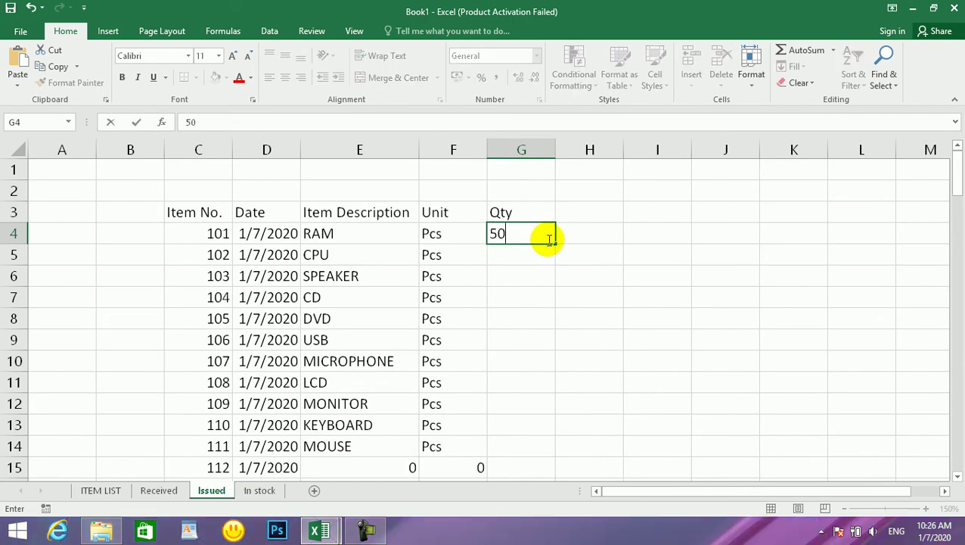
pyautogui.press('Return')
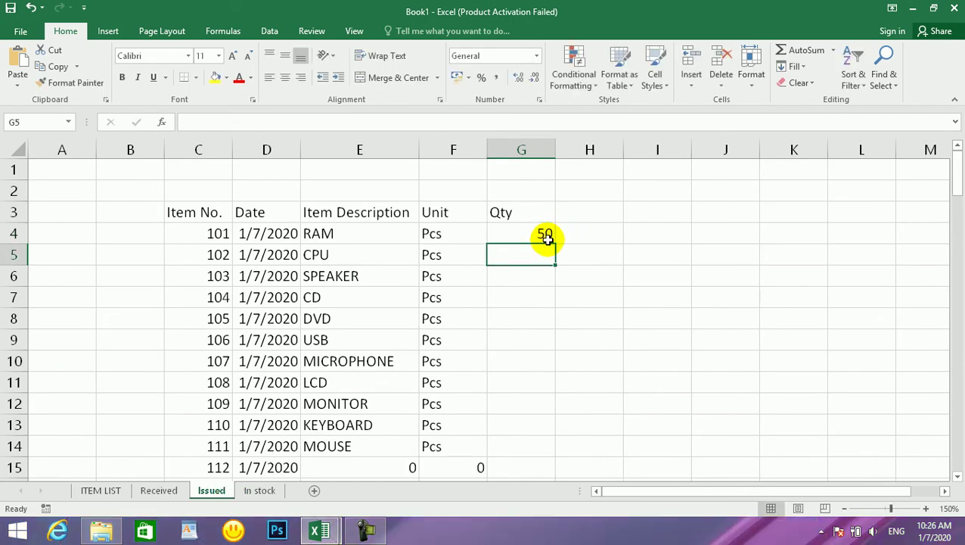
# Enter the issued quantities 4, 5, 6, 7, 8, 12, 32, 44, 22 and 20 in G5 to G14.
pyautogui.write('4 5 6 7 8 ')
pyautogui.write('12')
pyautogui.press('Return')
pyautogui.write('32')
pyautogui.press('Return')
pyautogui.write('4')
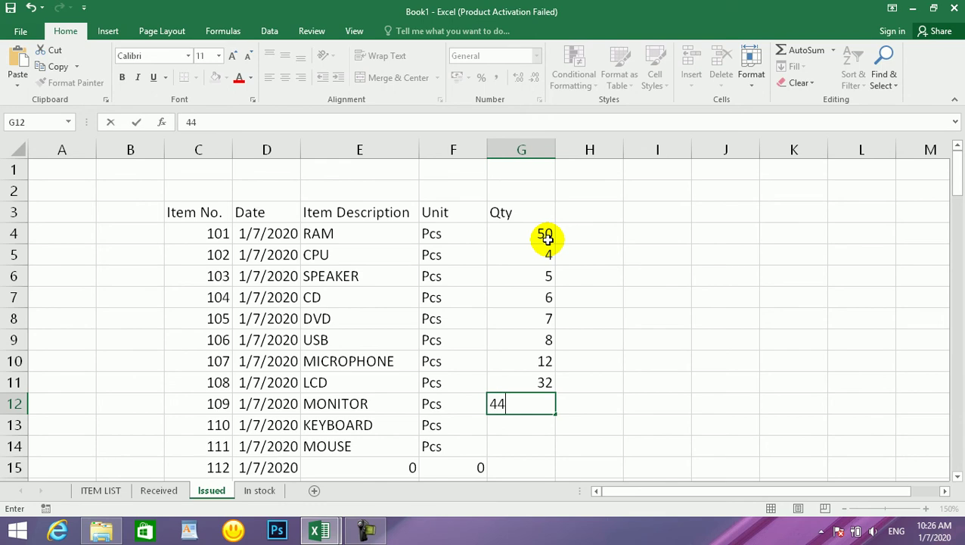
pyautogui.write('4')
pyautogui.press('Return')
pyautogui.write('22')
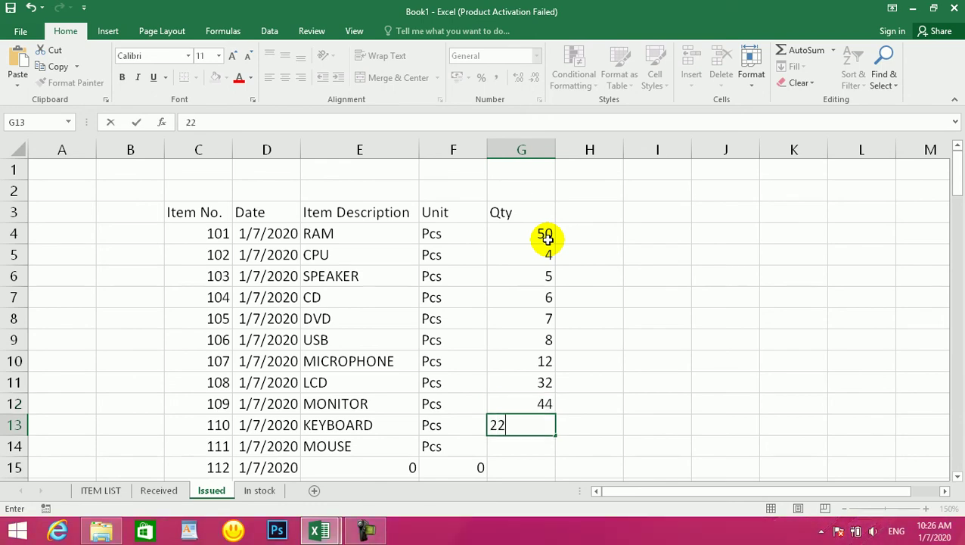
pyautogui.press('Return')
pyautogui.write('20')
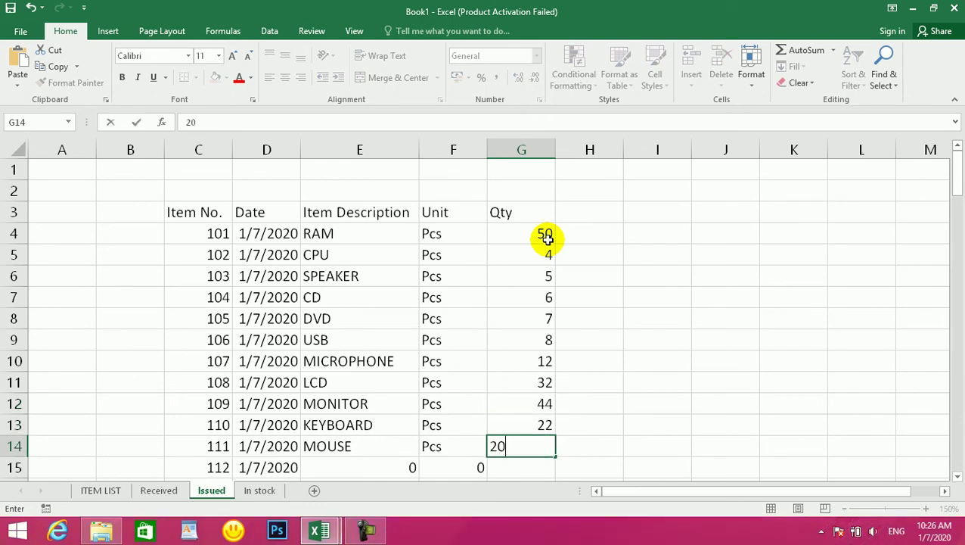
# Set the issued quantity of MONITOR in G12 to 21.
pyautogui.press('Up')
pyautogui.press('Up')
pyautogui.write('21')
pyautogui.press('Return')
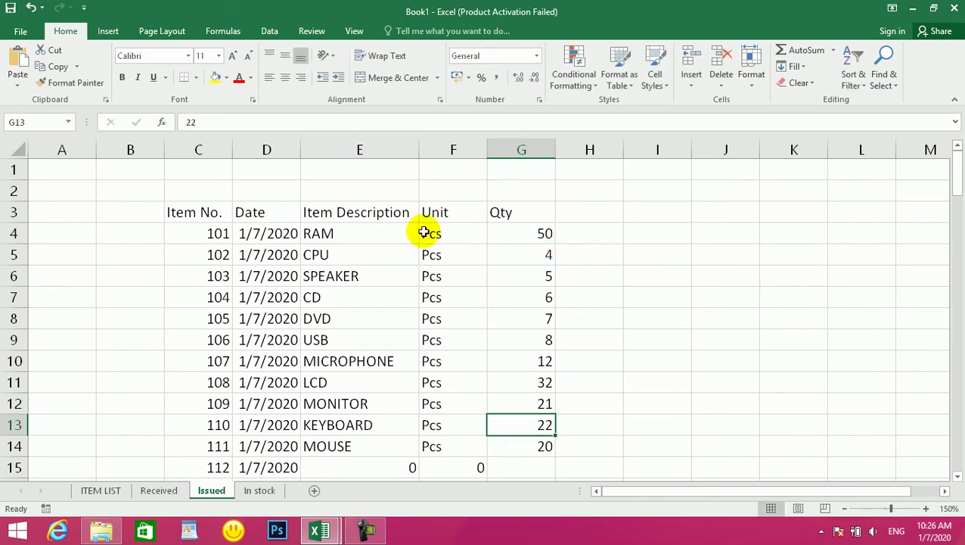
# Center-align the data rows of the Issued table, from C4 to G14.
pyautogui.moveTo(534, 231); pyautogui.dragTo(536, 446)
pyautogui.click(286, 77)
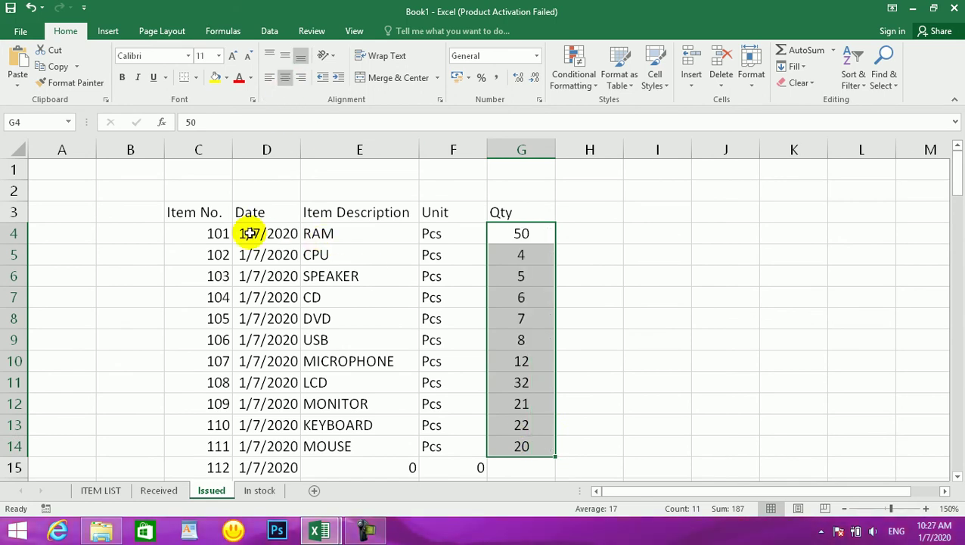
pyautogui.click(209, 229)
pyautogui.moveTo(209, 229); pyautogui.dragTo(506, 447)
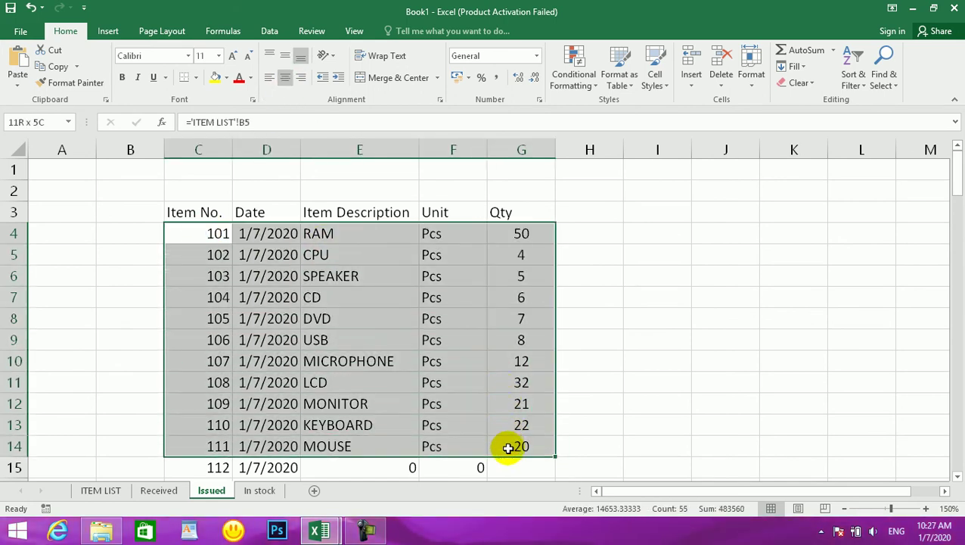
pyautogui.click(286, 77)
pyautogui.click(295, 361)
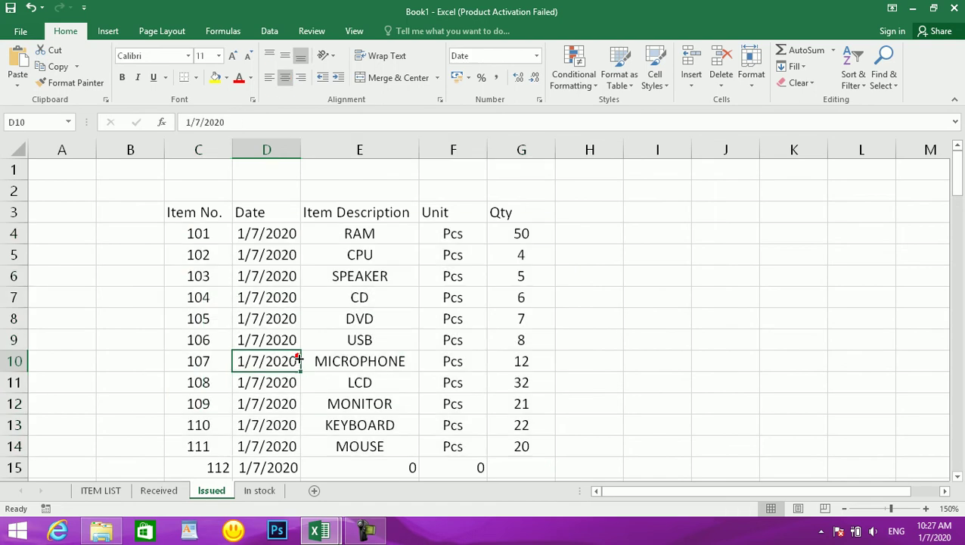
# On the In stock sheet, zoomed to 160%, enter ='ITEM LIST'!B5 in C4 to reference the first item number.
pyautogui.click(263, 493)
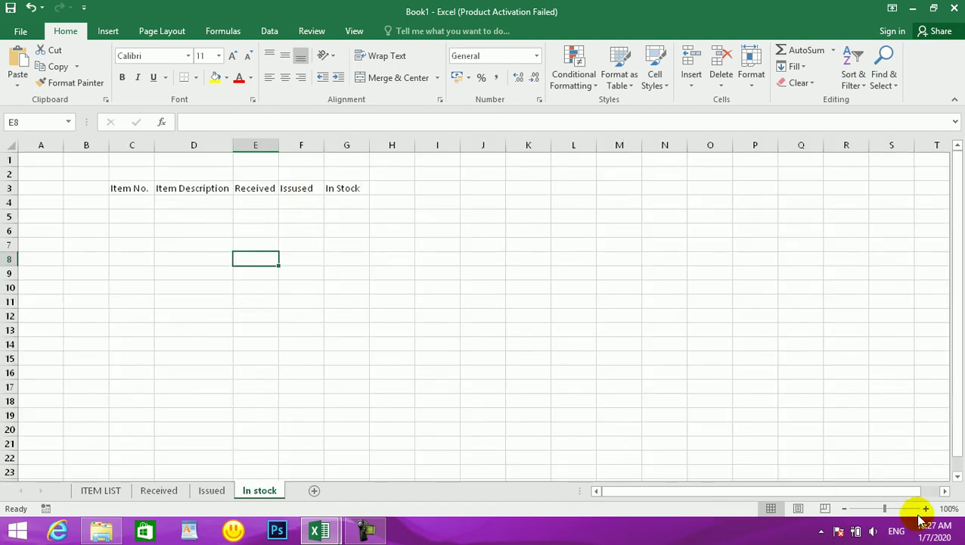
pyautogui.click(925, 508)
pyautogui.click(925, 508)
pyautogui.click(925, 508)
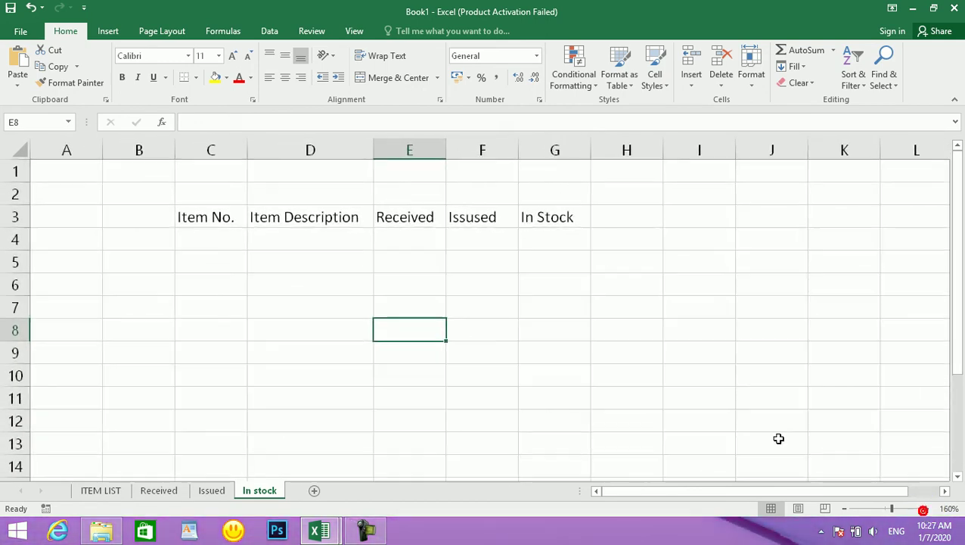
pyautogui.click(223, 235)
pyautogui.write('=')
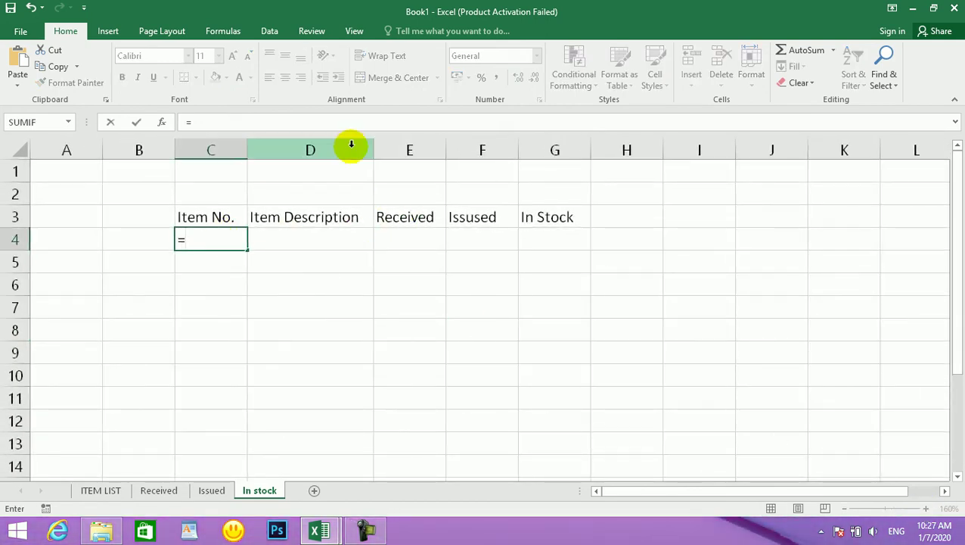
pyautogui.click(105, 491)
pyautogui.click(128, 250)
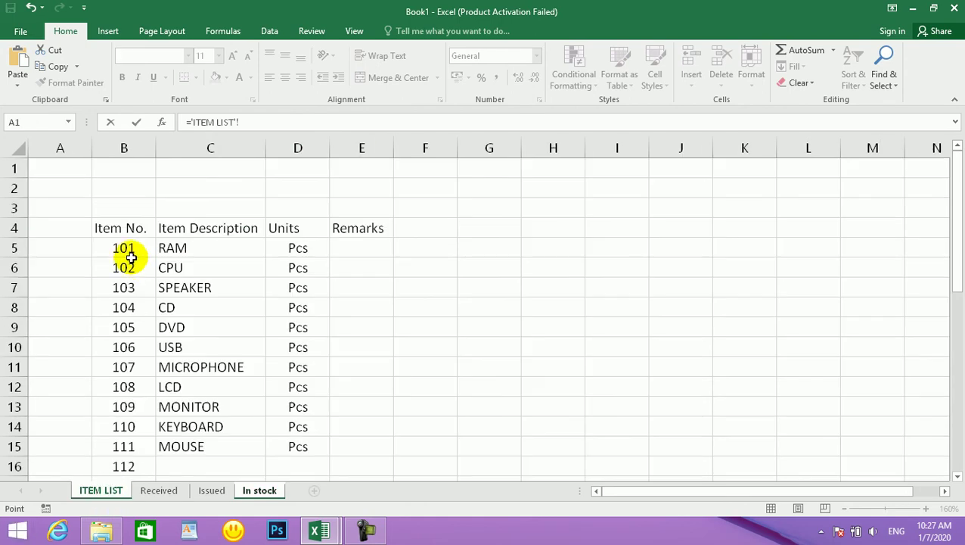
pyautogui.press('Return')
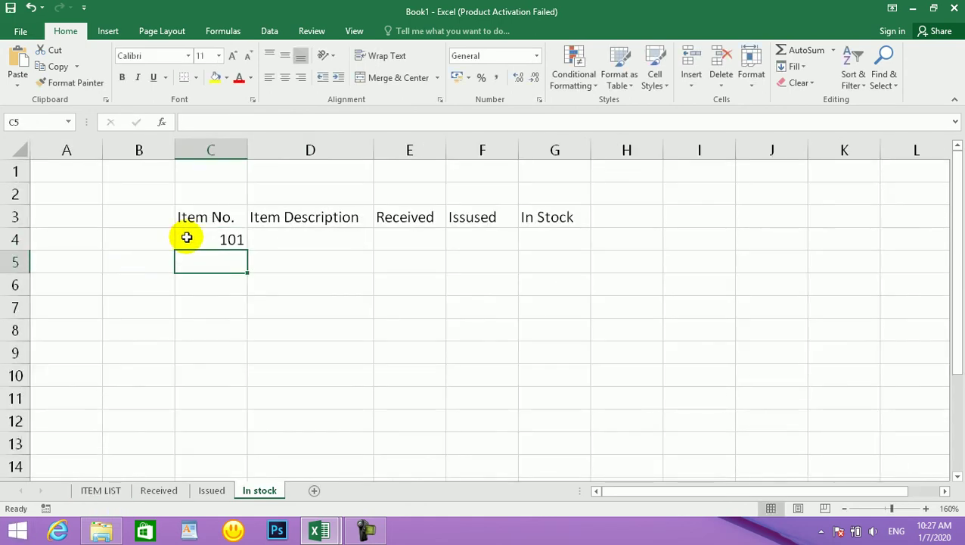
# Fill the item number reference from C4 down to C119 on the In stock sheet.
pyautogui.click(233, 237)
pyautogui.click(249, 253)
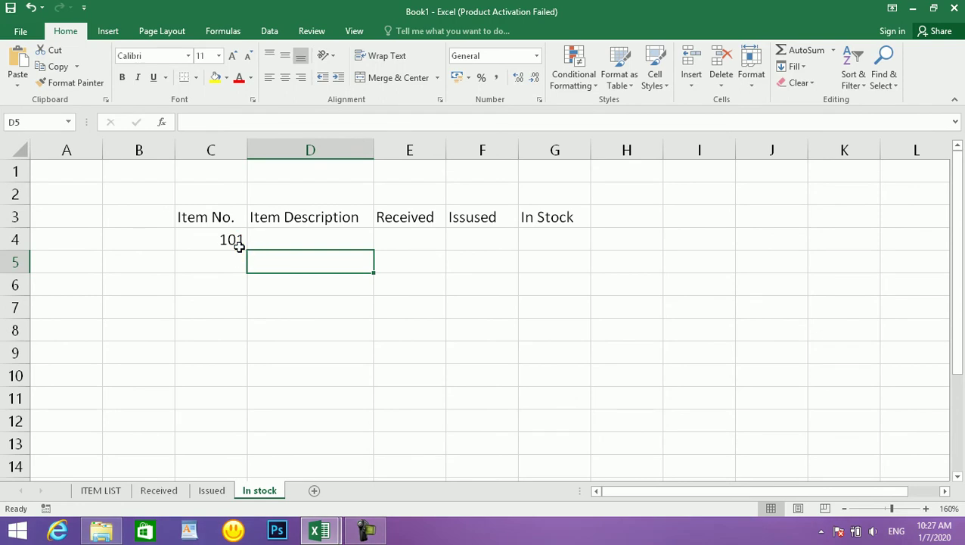
pyautogui.click(239, 245)
pyautogui.moveTo(246, 251); pyautogui.dragTo(241, 409)
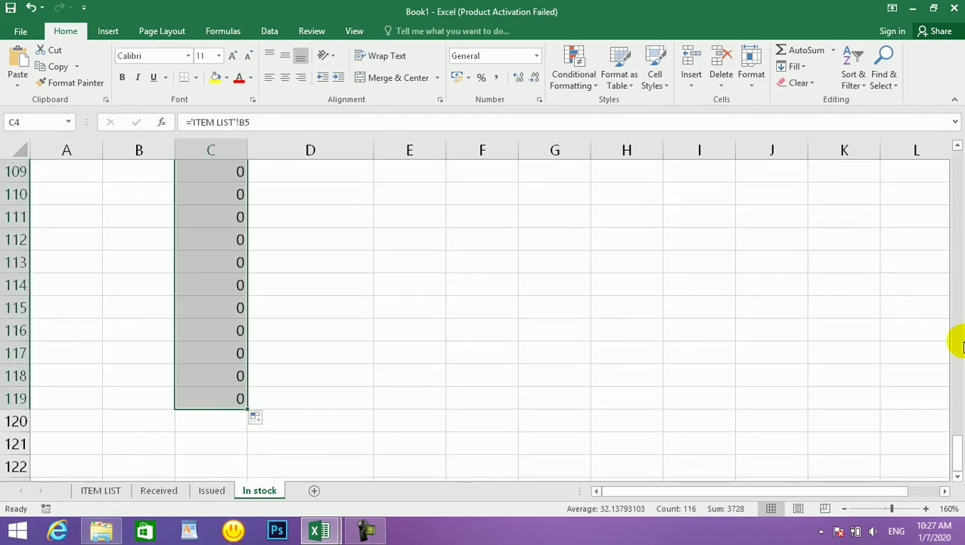
pyautogui.moveTo(956, 444); pyautogui.dragTo(954, 134)
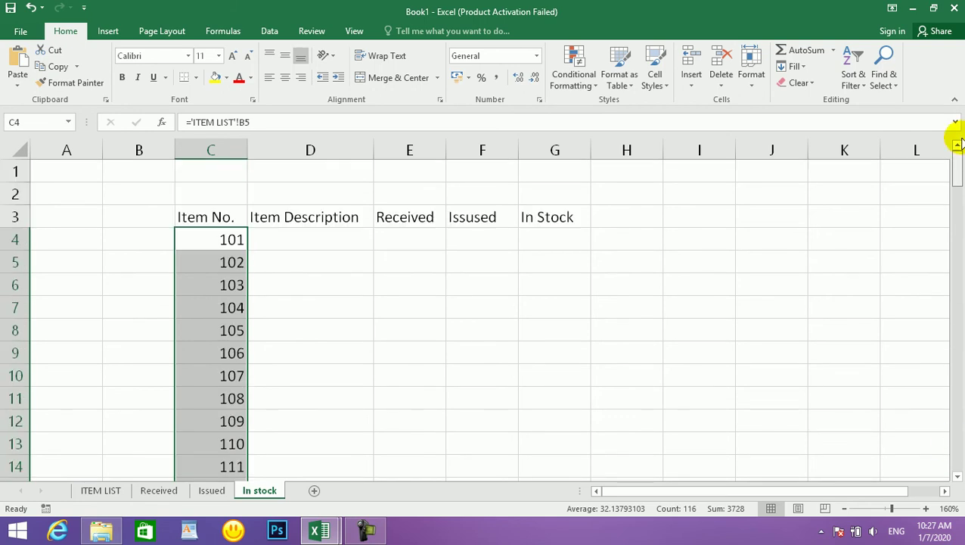
# Enter ='ITEM LIST'!C5 in D4 to reference the first item description.
pyautogui.click(339, 234)
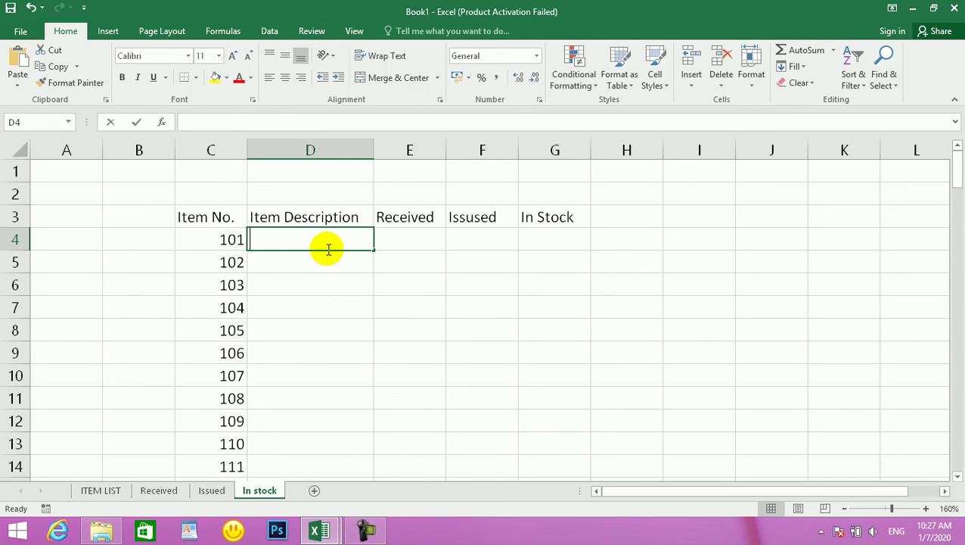
pyautogui.write('=')
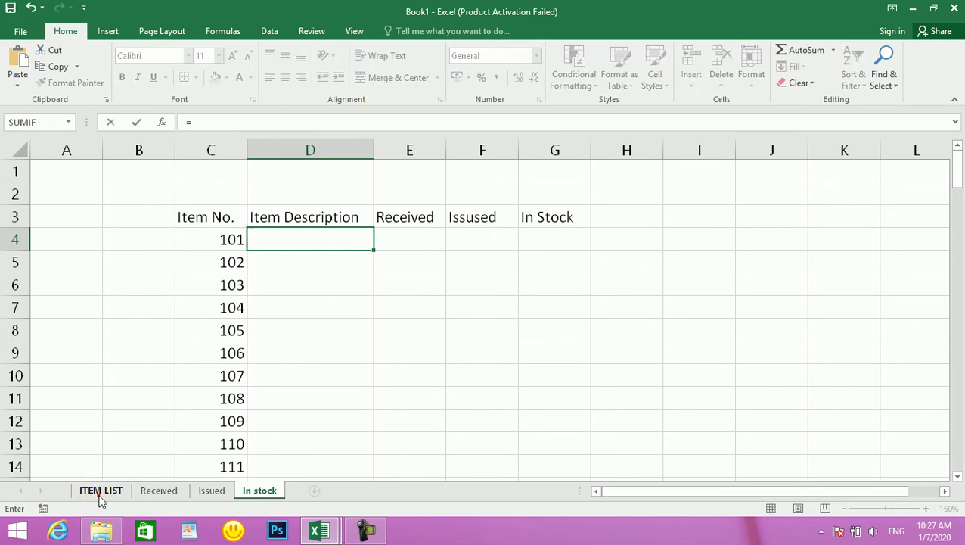
pyautogui.click(101, 490)
pyautogui.click(229, 251)
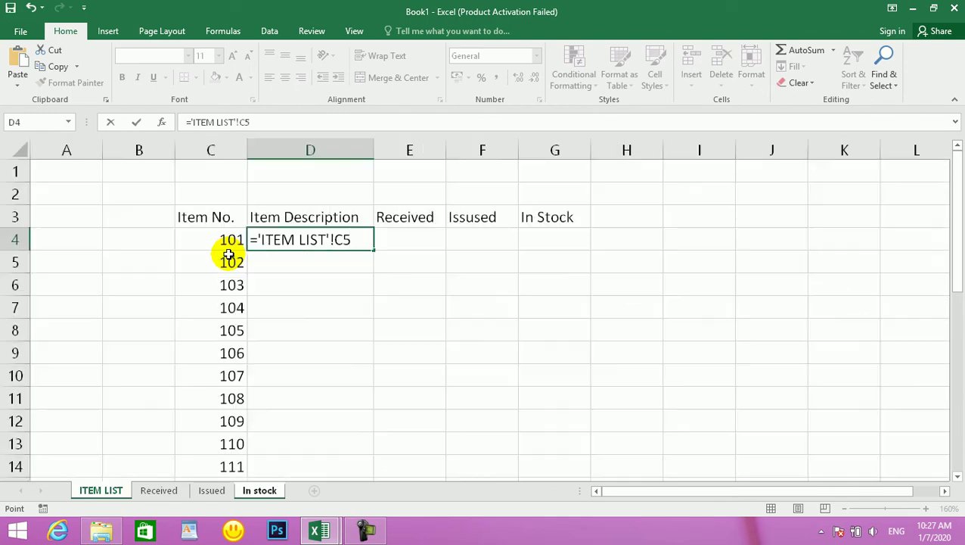
pyautogui.press('Return')
# Fill the item description reference from D4 down the column, and select the descriptions in D4 to D14.
pyautogui.moveTo(302, 237); pyautogui.dragTo(332, 205)
pyautogui.hotkey('ctrl', 'd')
pyautogui.moveTo(958, 314); pyautogui.dragTo(955, 173)
pyautogui.click(289, 334)
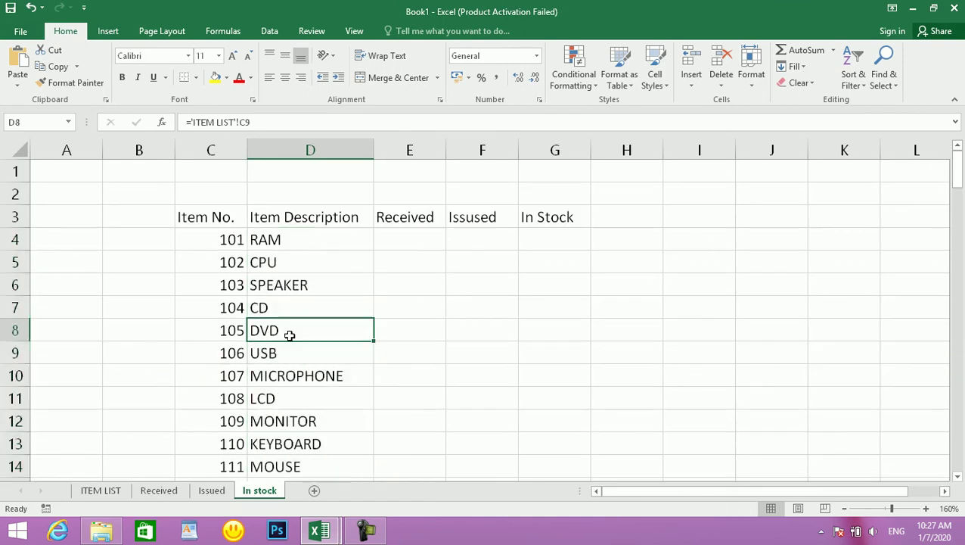
pyautogui.moveTo(300, 240); pyautogui.dragTo(312, 453)
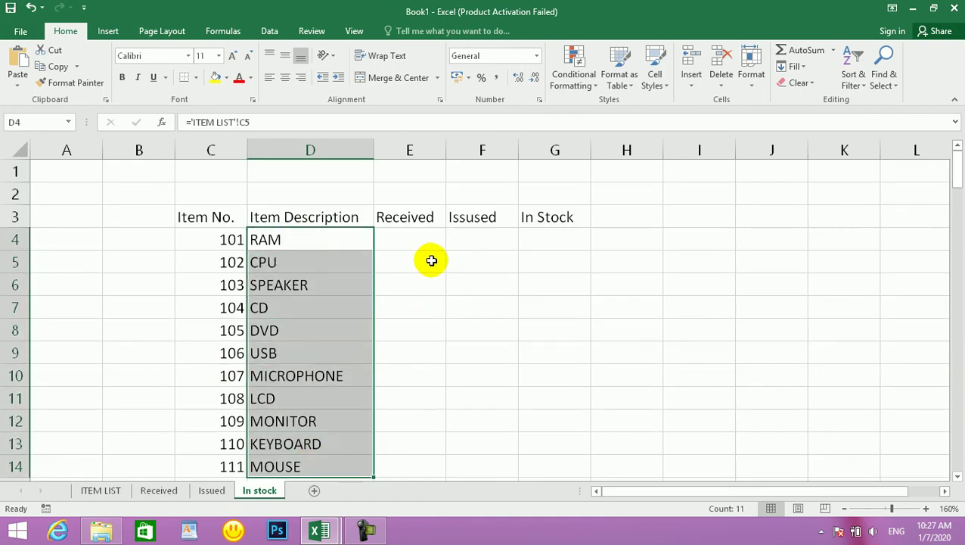
# Examine the empty In stock columns for RAM, and its entries on the ITEM LIST and Received sheets.
pyautogui.click(420, 238)
pyautogui.click(479, 235)
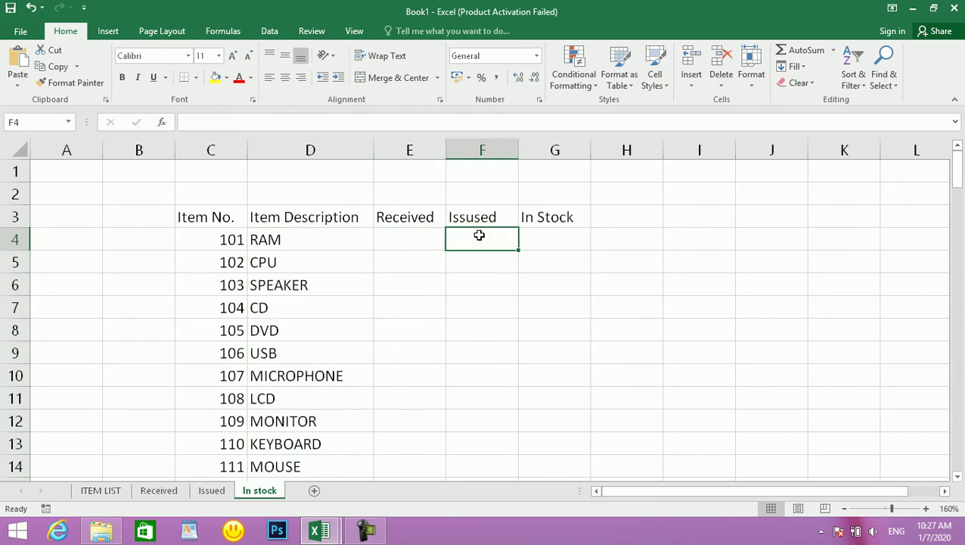
pyautogui.click(560, 239)
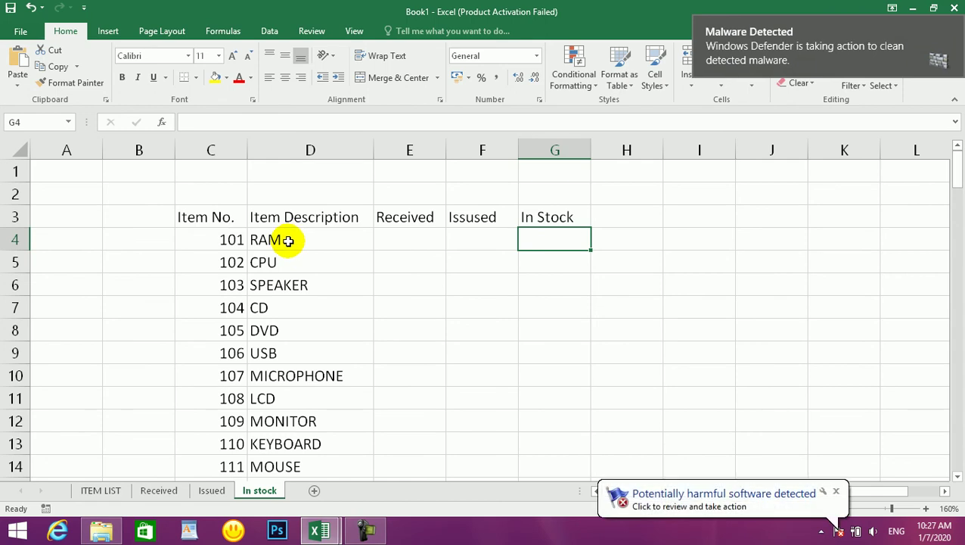
pyautogui.click(287, 240)
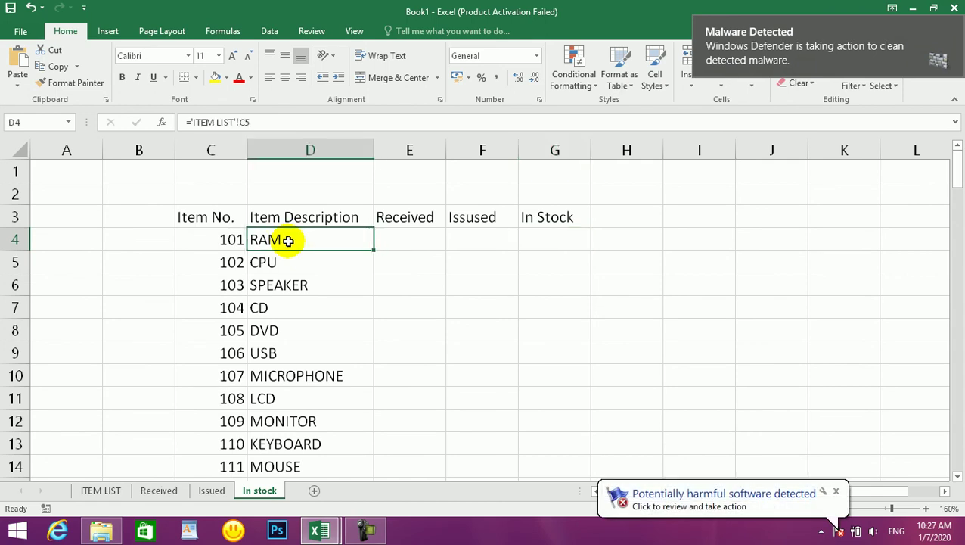
pyautogui.click(84, 489)
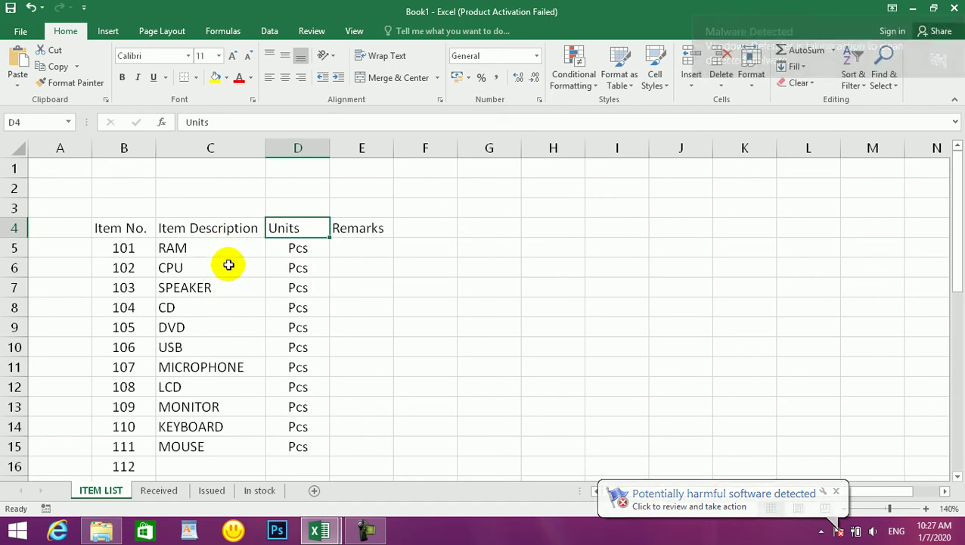
pyautogui.click(192, 248)
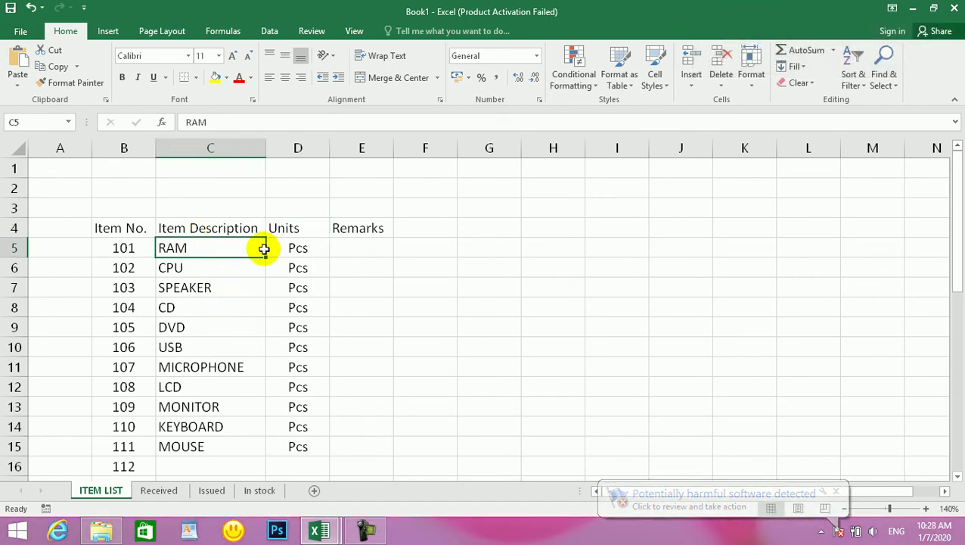
pyautogui.click(100, 490)
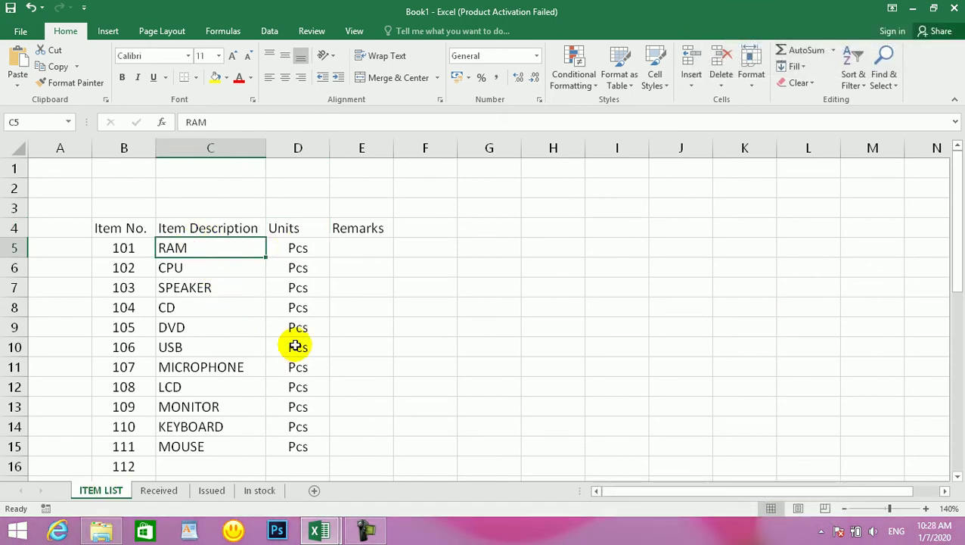
pyautogui.click(150, 490)
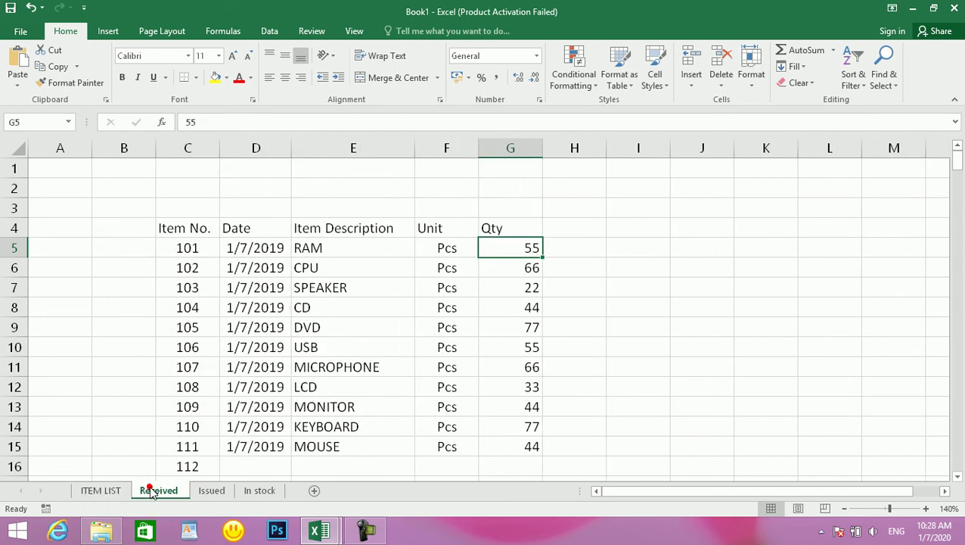
pyautogui.click(326, 248)
pyautogui.click(504, 248)
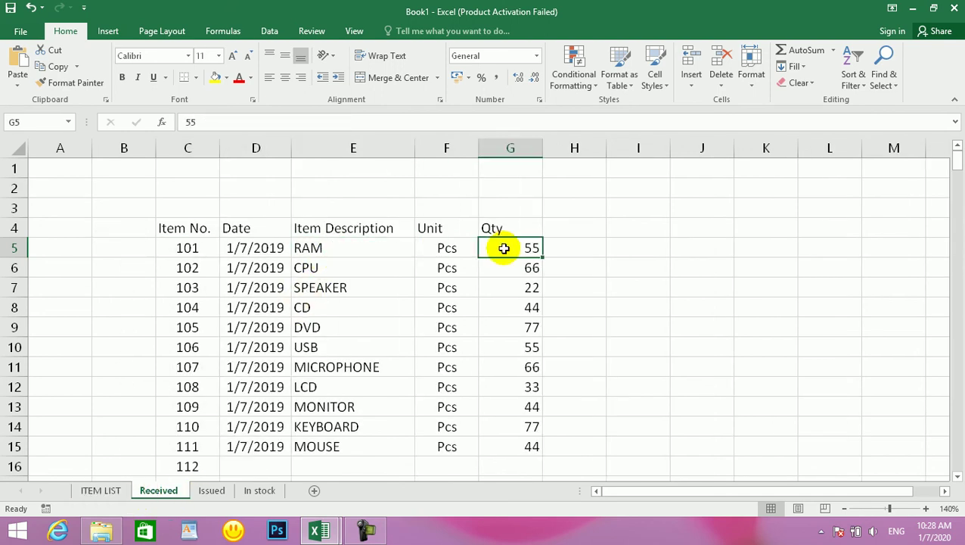
pyautogui.click(260, 463)
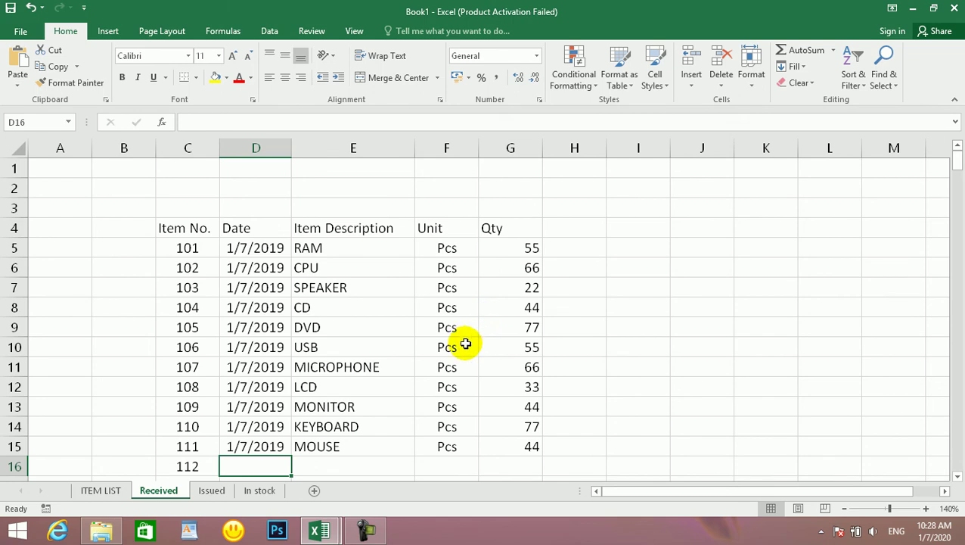
# Review the Received, Issued and In Stock columns on the In stock sheet, and the descriptions and quantities on the Received sheet.
pyautogui.click(261, 490)
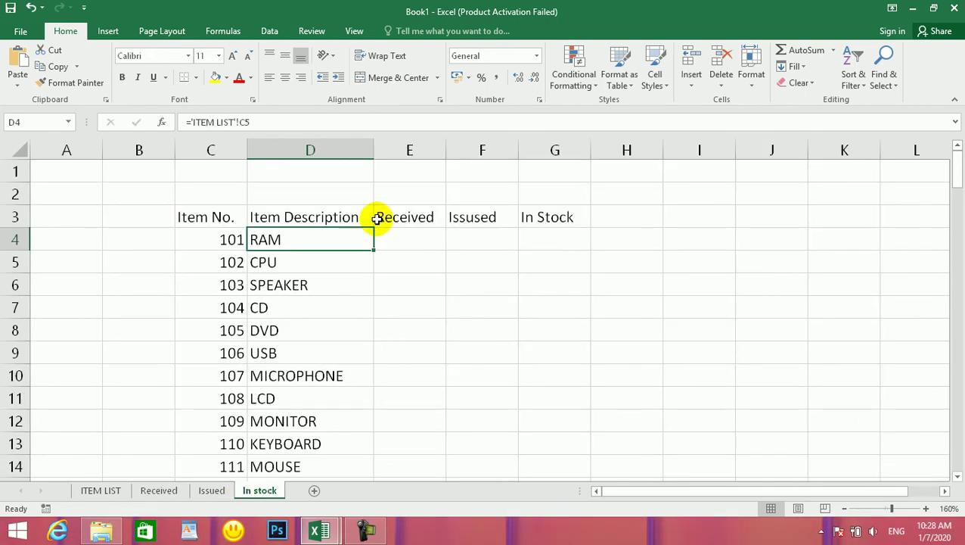
pyautogui.click(404, 235)
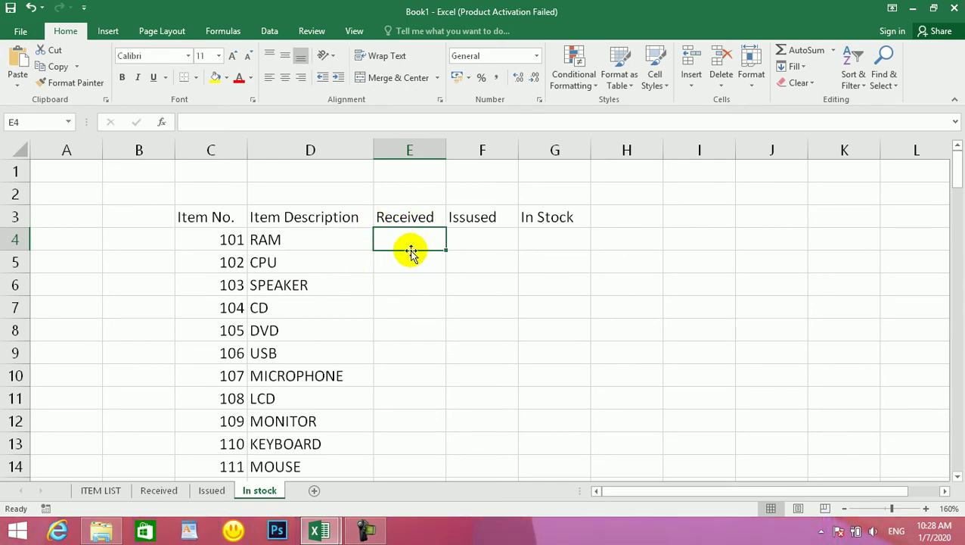
pyautogui.click(466, 234)
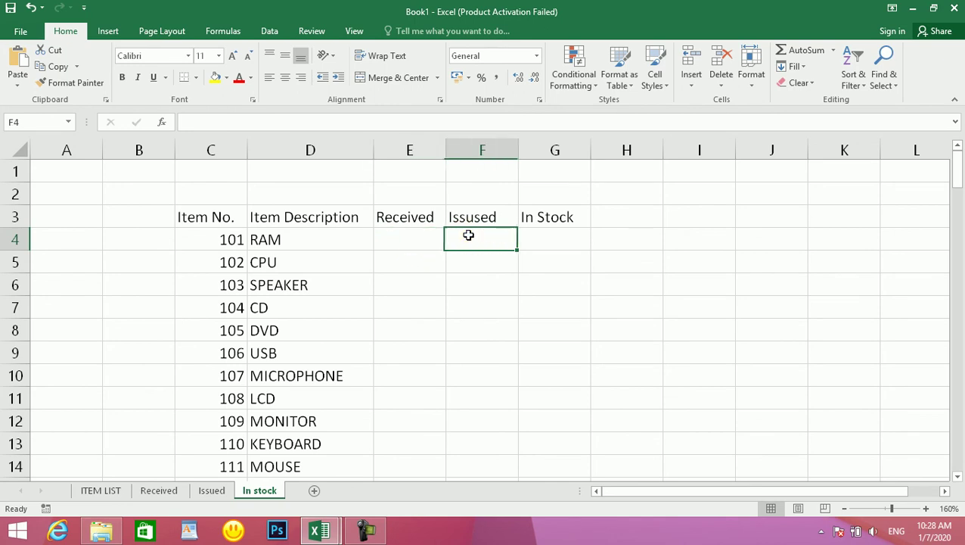
pyautogui.click(571, 233)
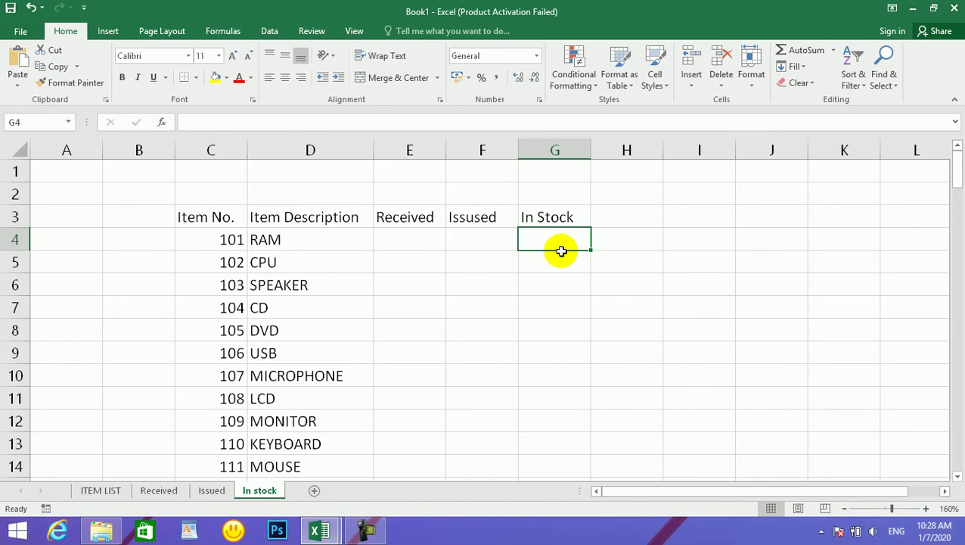
pyautogui.click(422, 238)
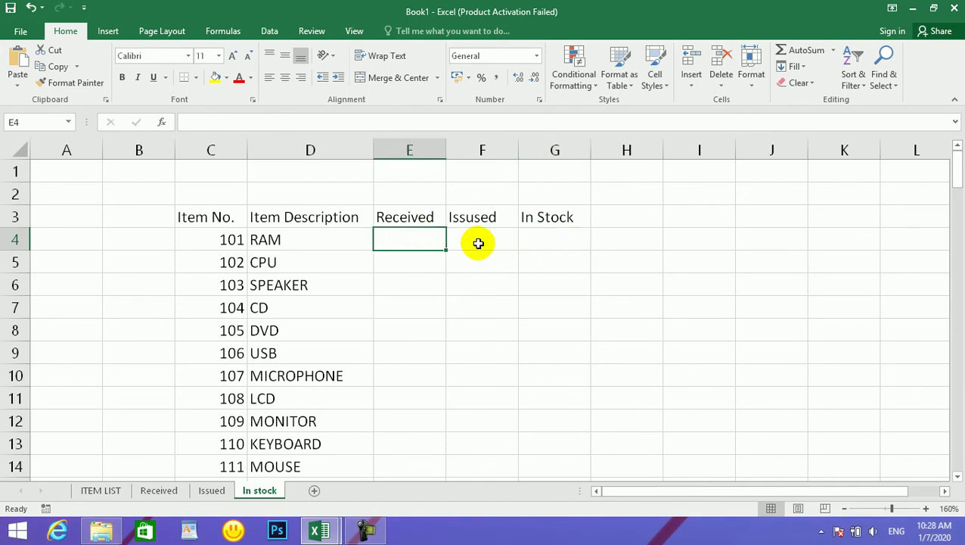
pyautogui.click(157, 490)
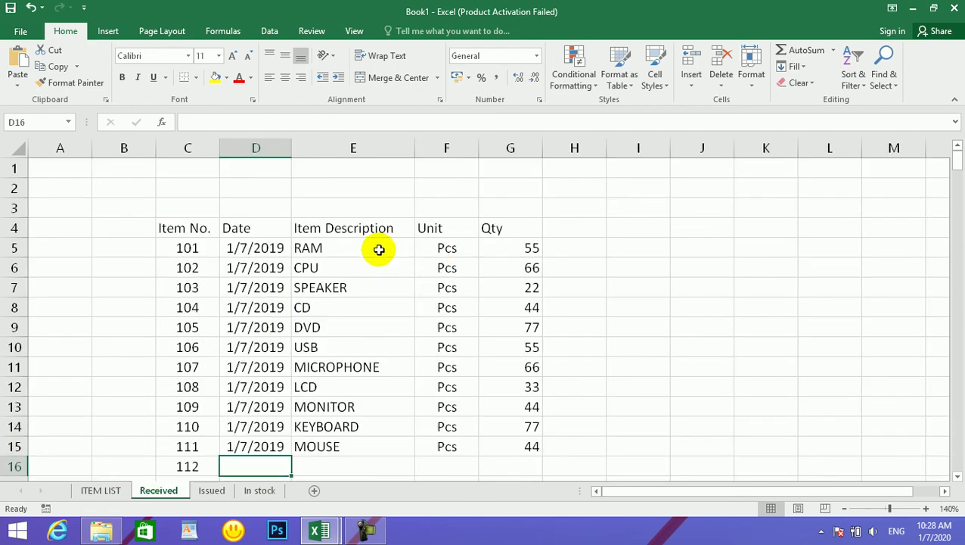
pyautogui.click(511, 239)
pyautogui.moveTo(511, 242); pyautogui.dragTo(534, 446)
pyautogui.moveTo(304, 248); pyautogui.dragTo(522, 248)
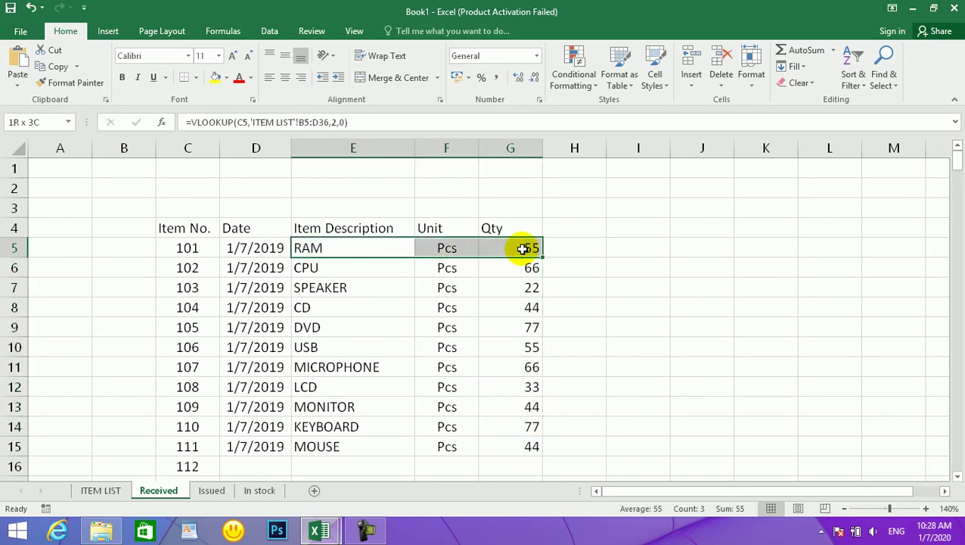
pyautogui.moveTo(330, 246); pyautogui.dragTo(490, 247)
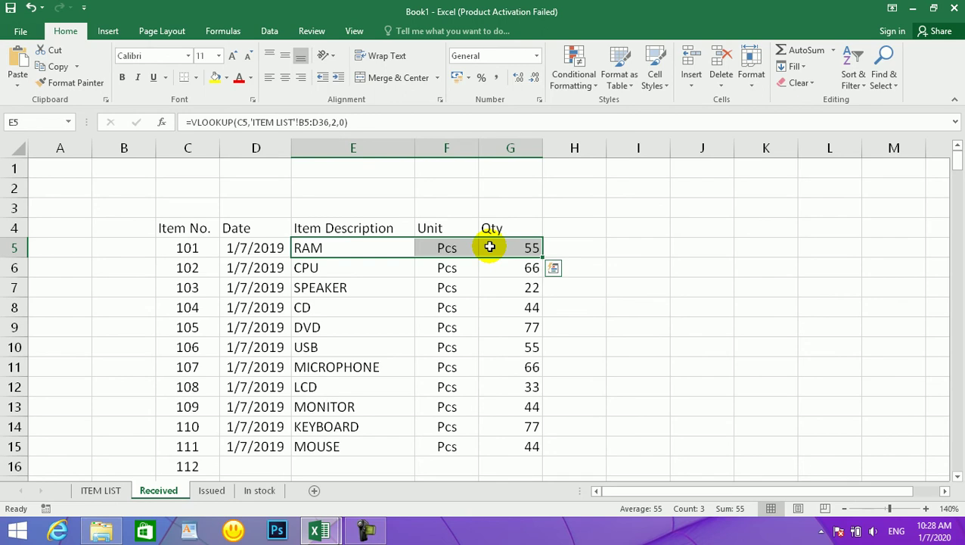
pyautogui.moveTo(317, 246); pyautogui.dragTo(468, 249)
pyautogui.moveTo(530, 248); pyautogui.dragTo(534, 424)
# Start a SUMIF formula in E4 of the In stock sheet, using E5:E36 of the Received sheet as the range.
pyautogui.click(257, 490)
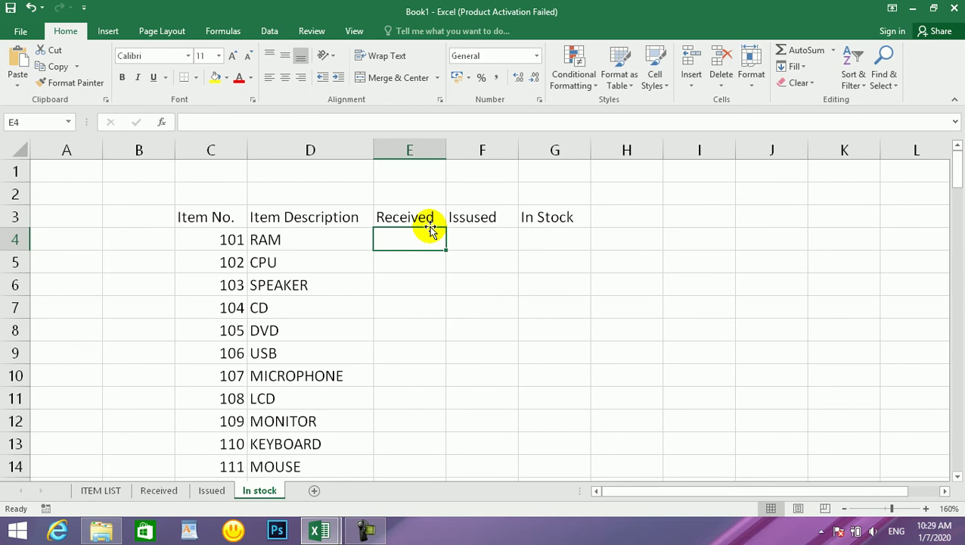
pyautogui.write('=')
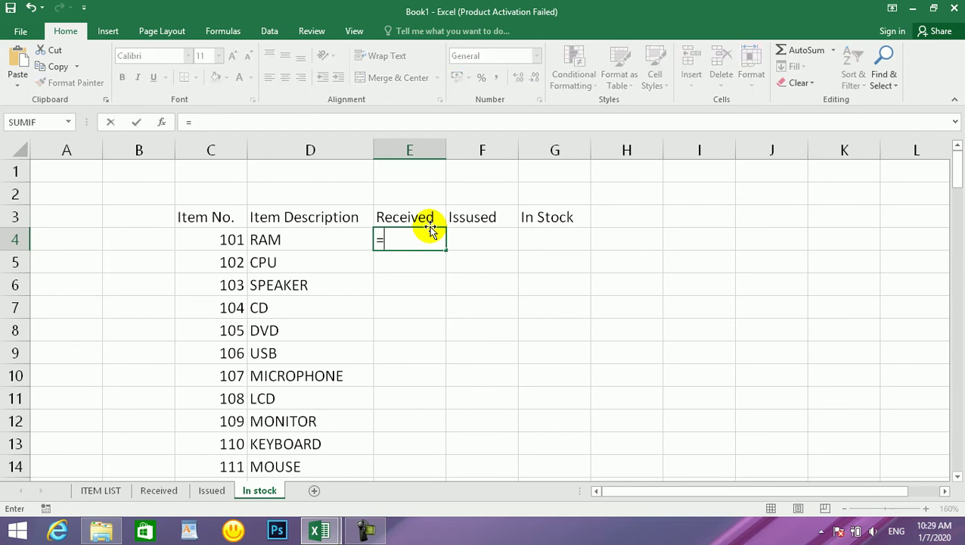
pyautogui.write('sumif')
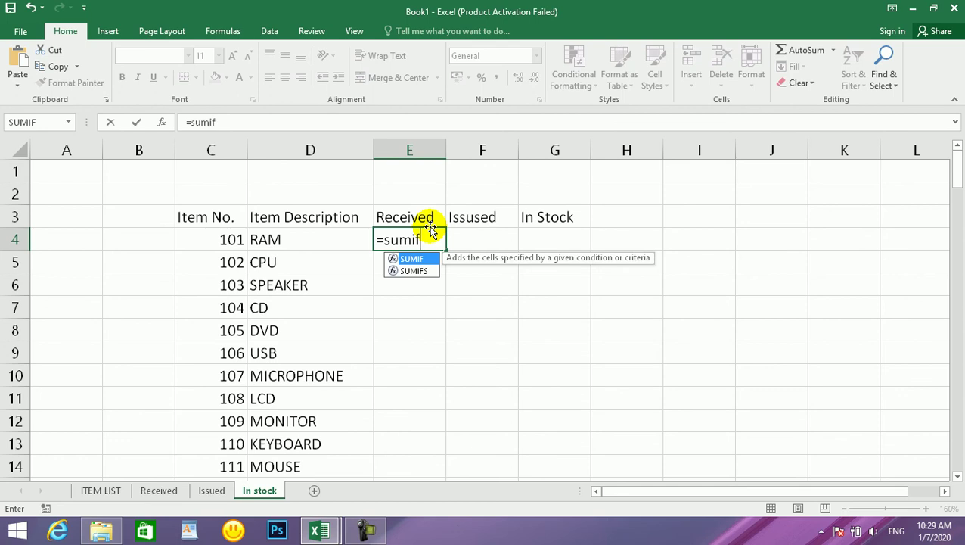
pyautogui.write('(')
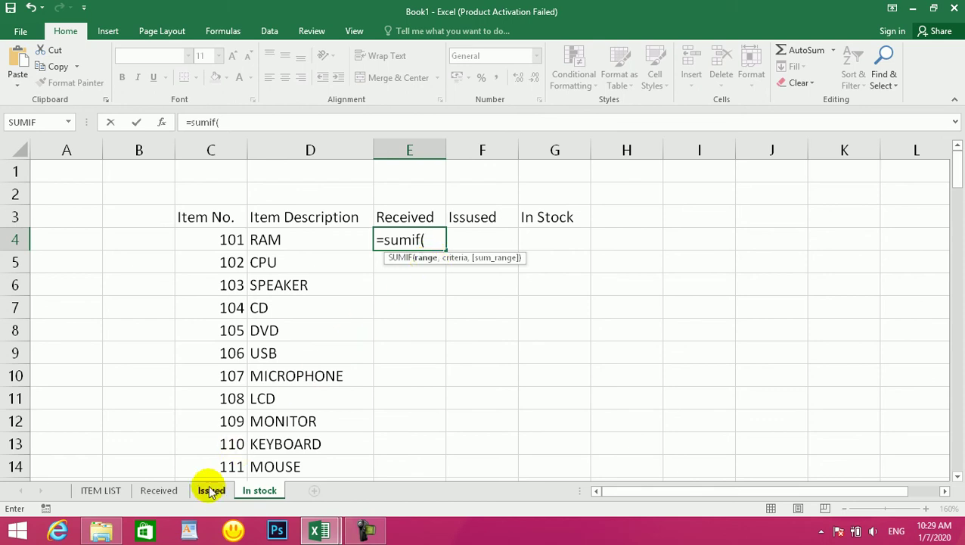
pyautogui.click(158, 490)
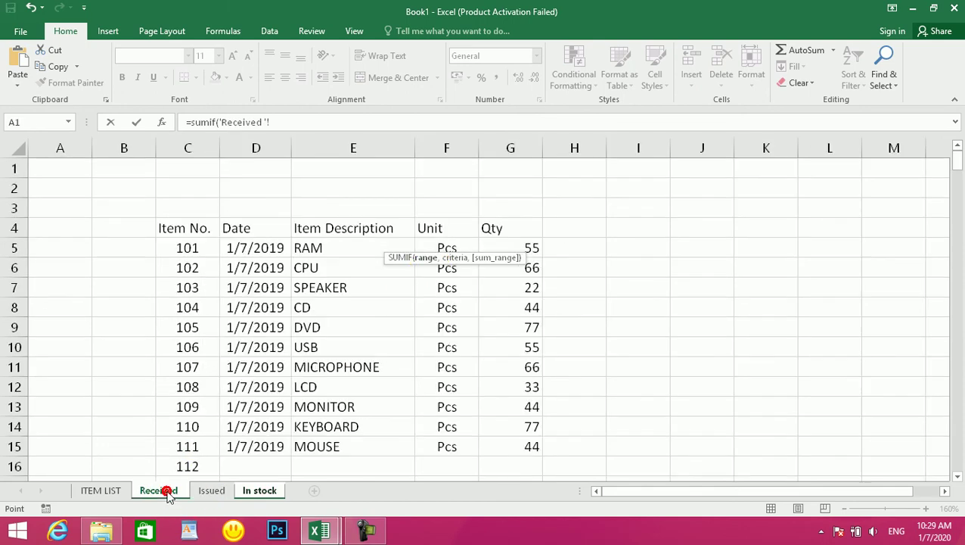
pyautogui.moveTo(318, 245); pyautogui.dragTo(329, 376)
pyautogui.write(',')
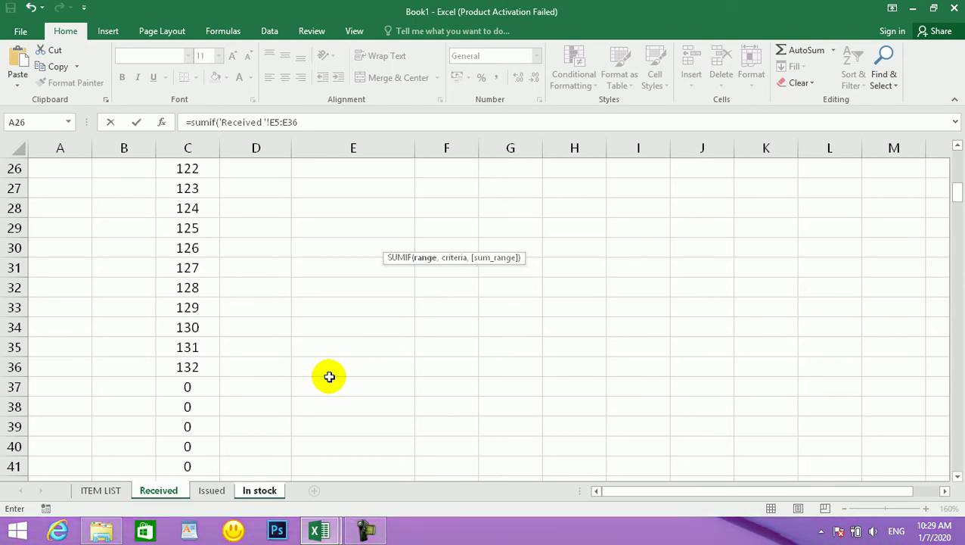
pyautogui.press('Return')
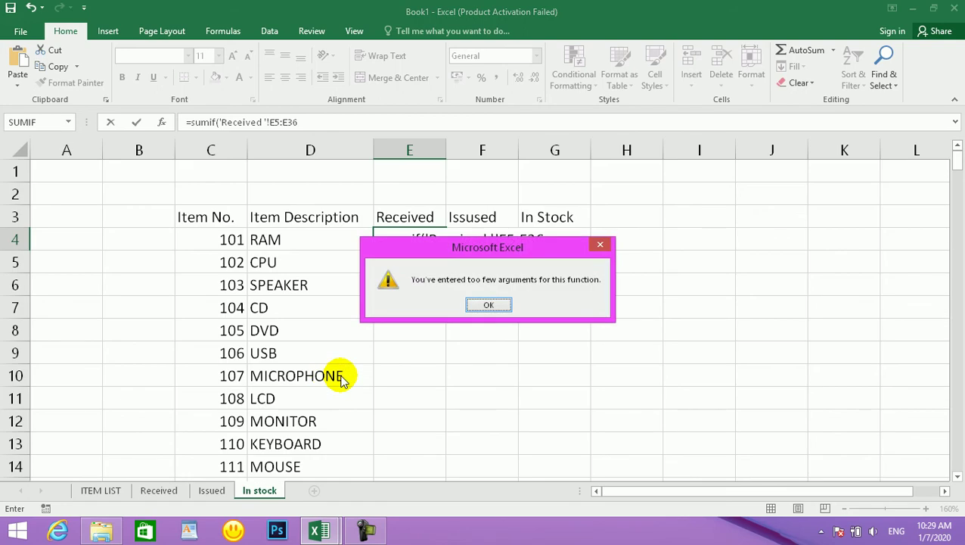
pyautogui.click(473, 304)
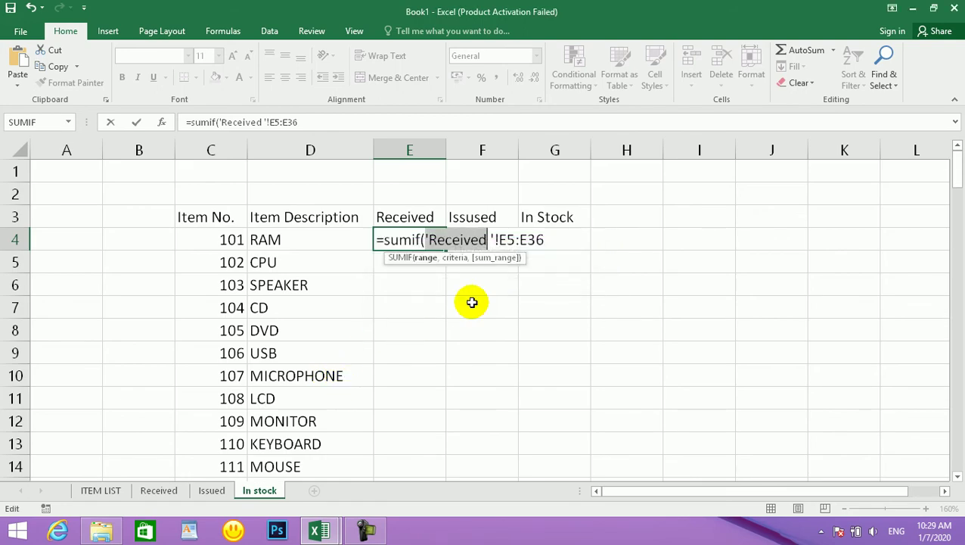
pyautogui.click(545, 242)
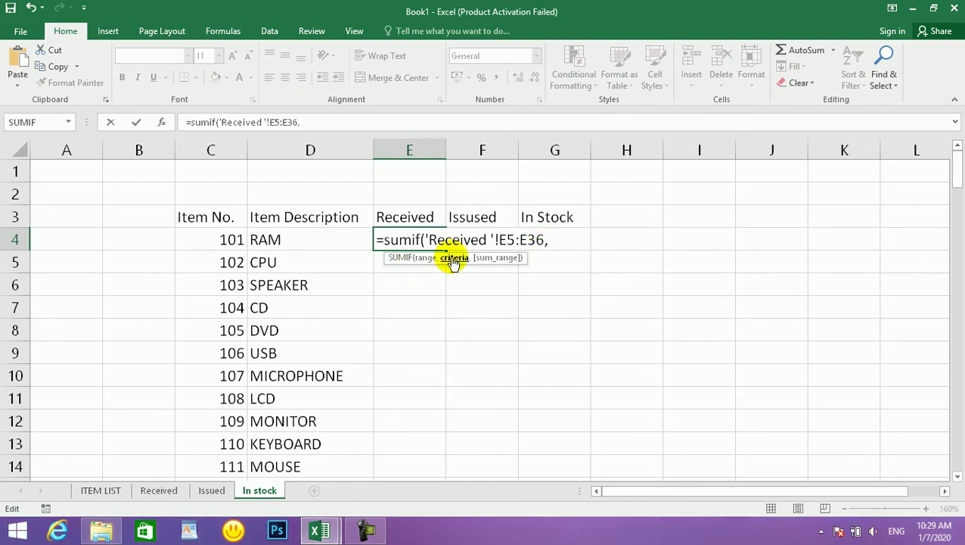
# Complete the SUMIF in E4 with D4 as the criteria and G5:G36 of the Received sheet as the sum range.
pyautogui.click(273, 239)
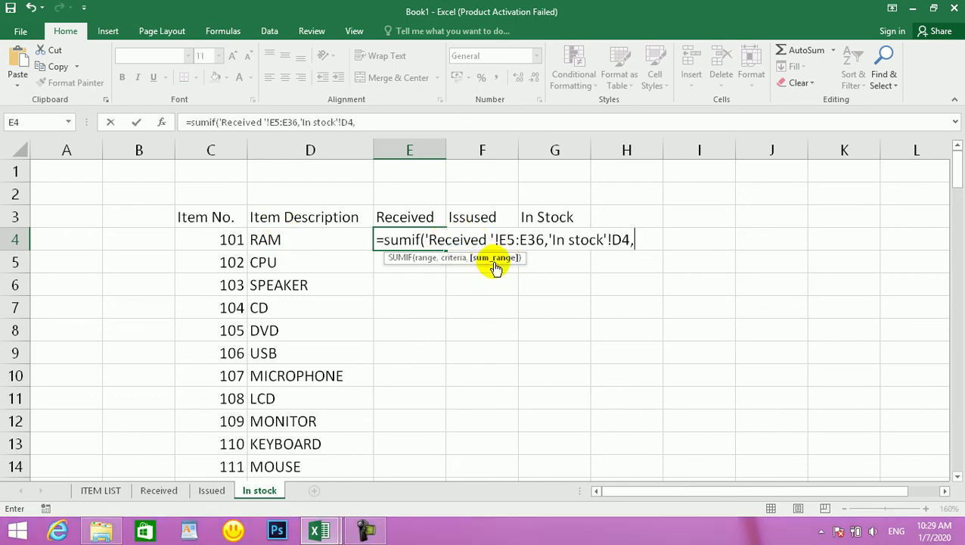
pyautogui.click(163, 493)
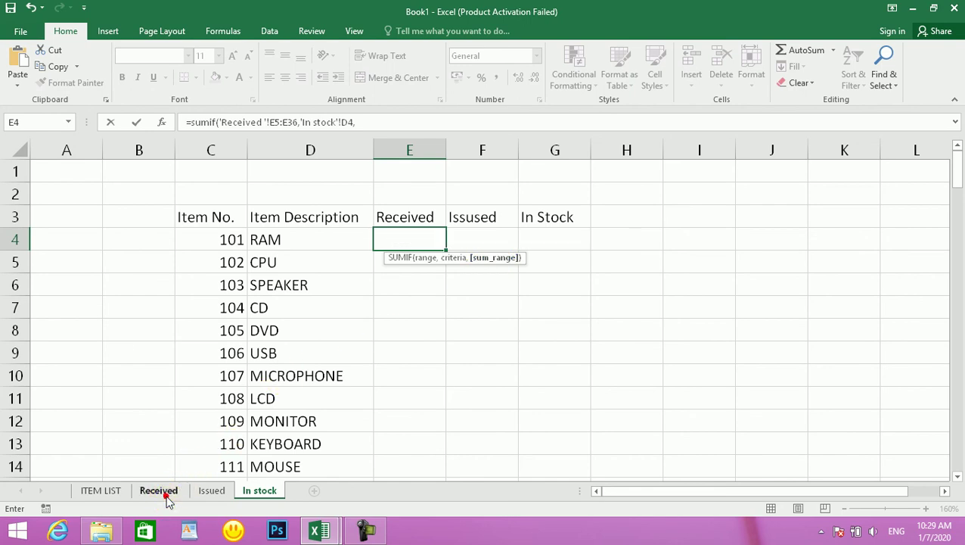
pyautogui.moveTo(958, 196); pyautogui.dragTo(955, 151)
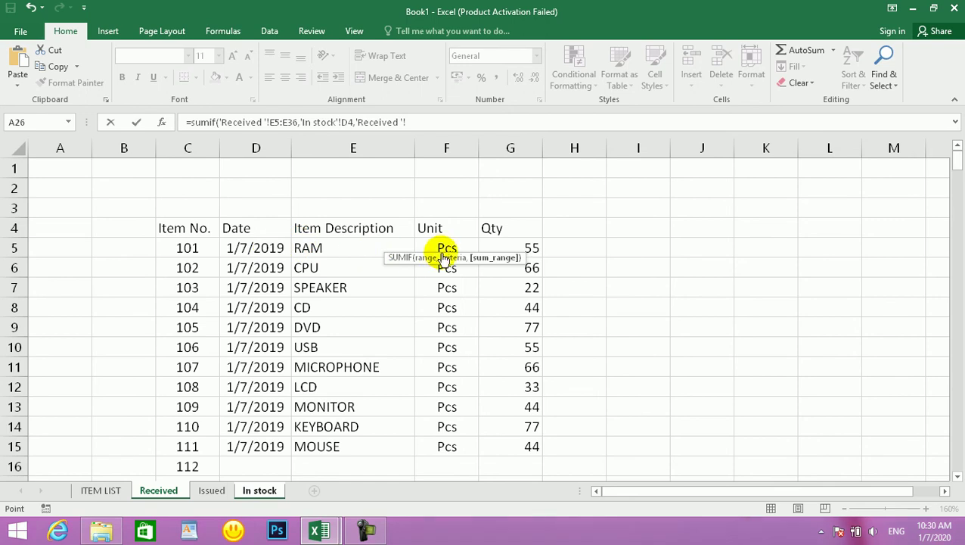
pyautogui.moveTo(517, 243); pyautogui.dragTo(516, 311)
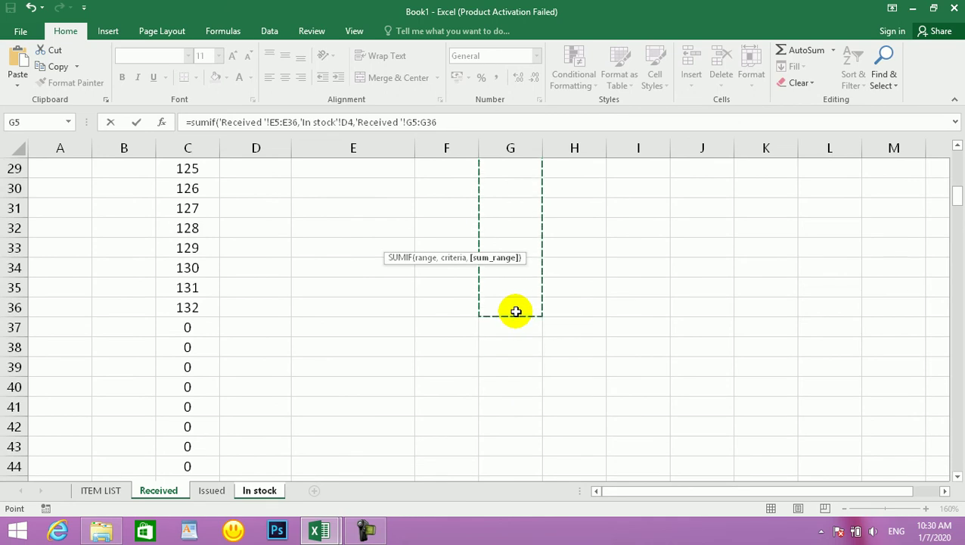
pyautogui.press('Return')
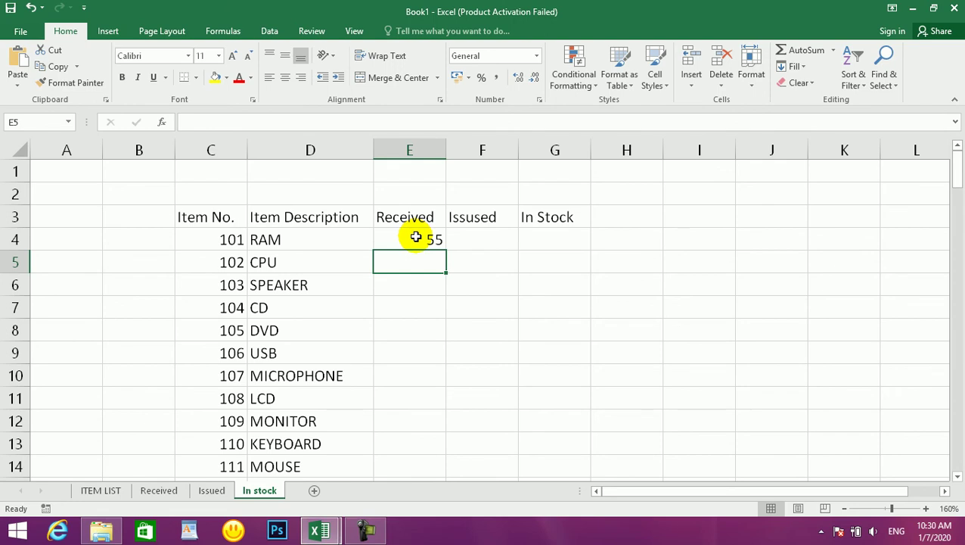
# Start a SUMIF formula in F4 of the In stock sheet, using E4:E35 of the Issued sheet as the range.
pyautogui.click(483, 242)
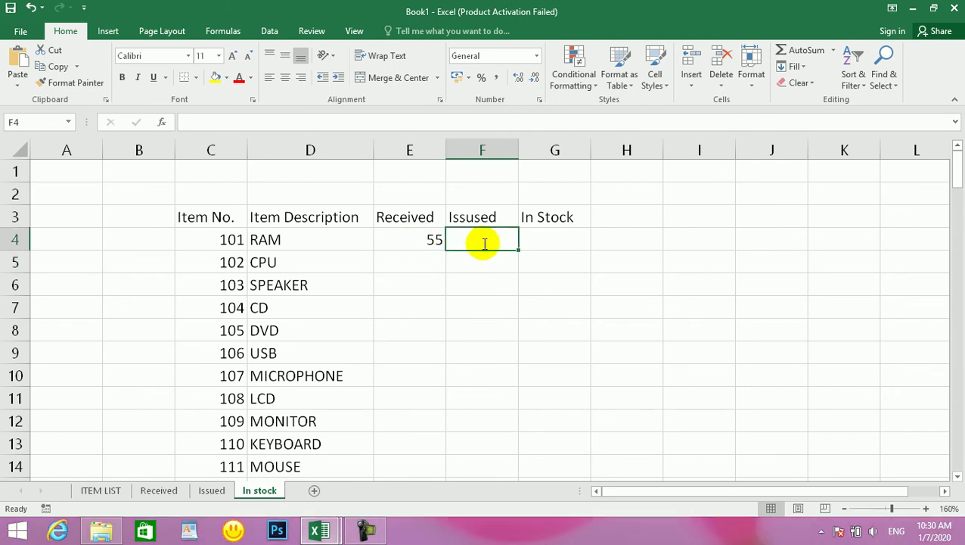
pyautogui.write('=sumif')
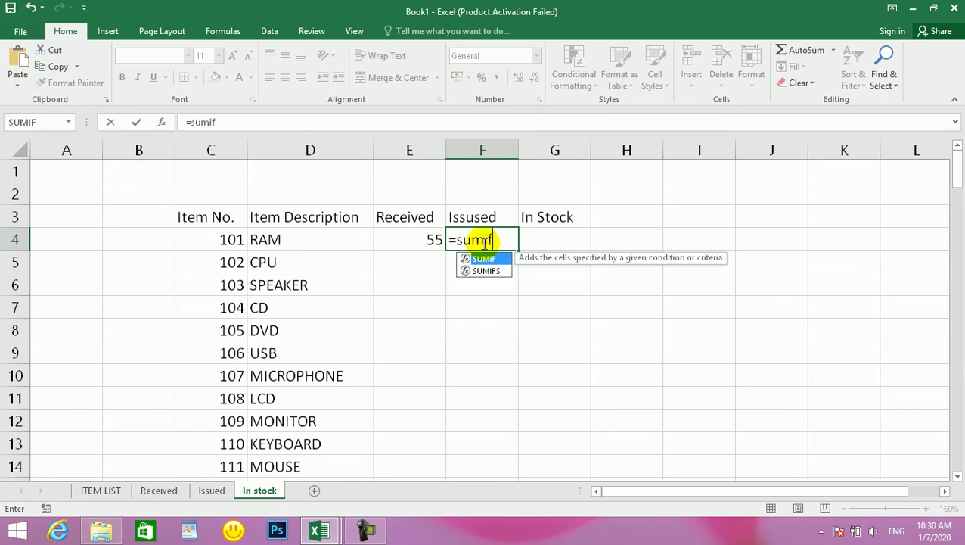
pyautogui.write('(')
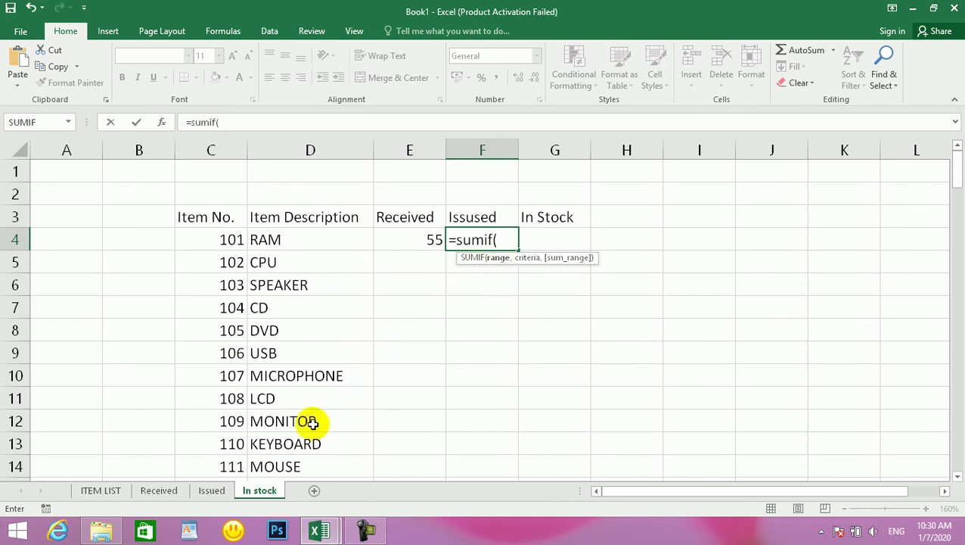
pyautogui.click(212, 490)
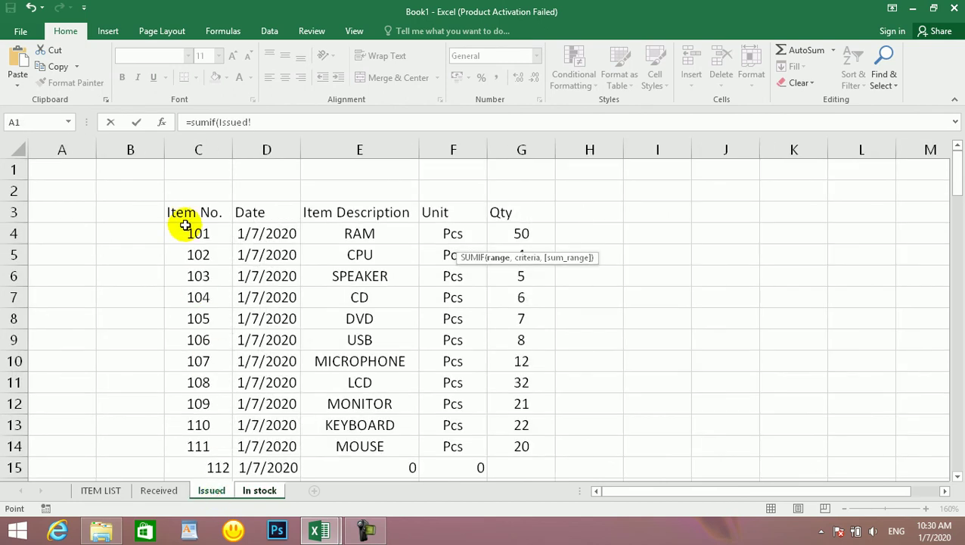
pyautogui.moveTo(360, 230); pyautogui.dragTo(396, 210)
pyautogui.write(',')
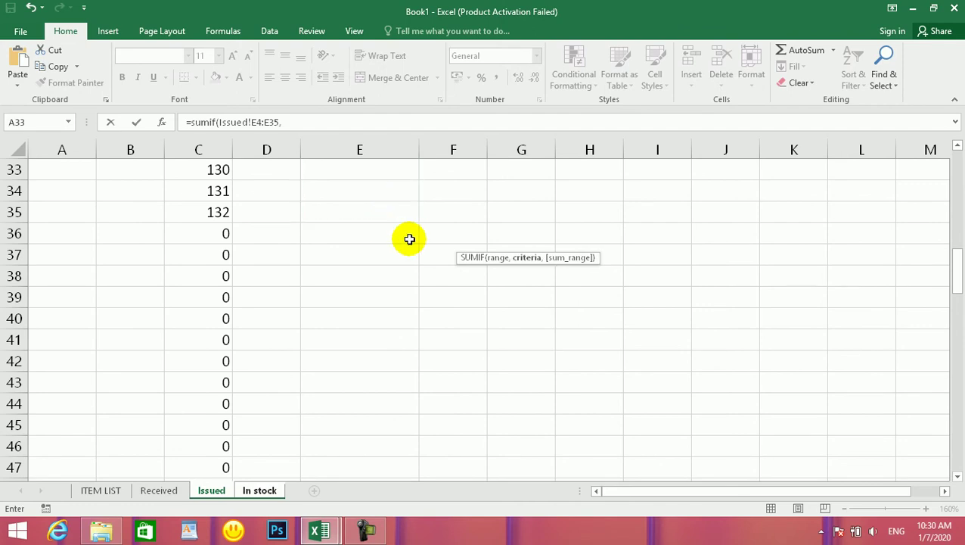
pyautogui.press('BackSpace')
pyautogui.press('Return')
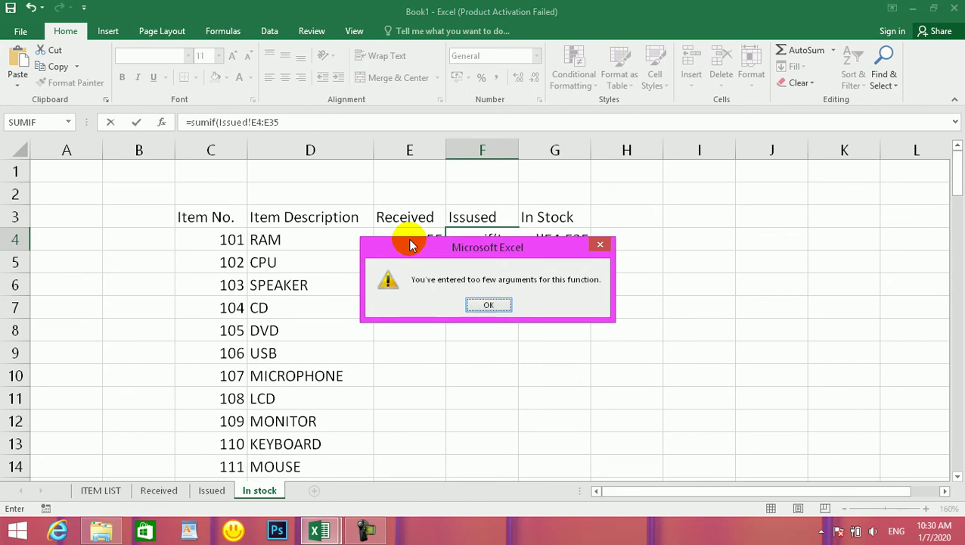
pyautogui.click(489, 304)
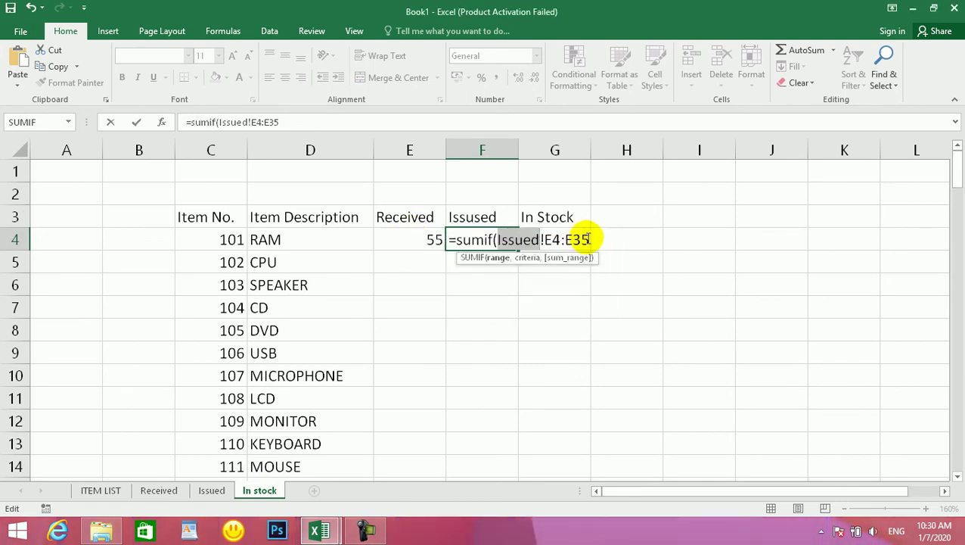
# Try to complete the SUMIF in F4 with C4 as the criteria and G4:G35 of the Issued sheet as the sum range.
pyautogui.click(591, 239)
pyautogui.click(556, 239)
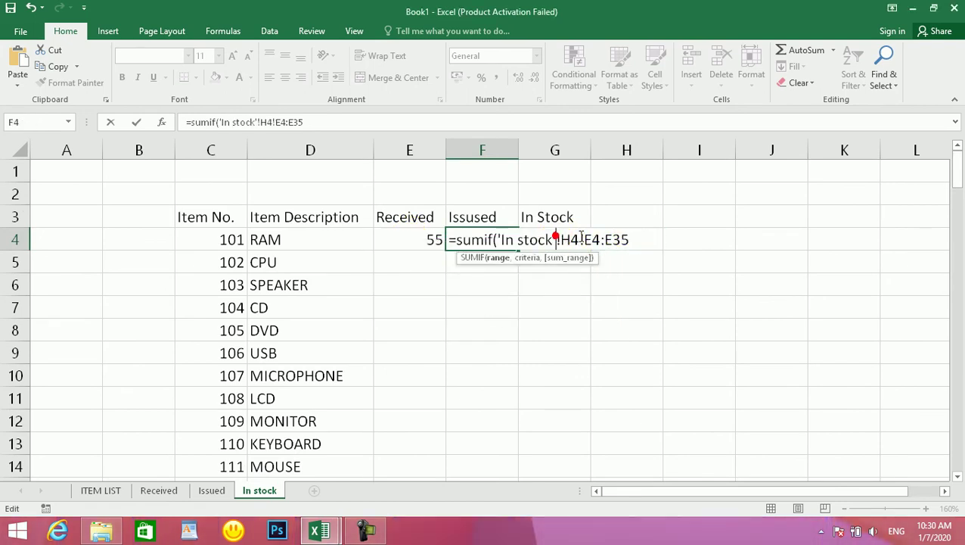
pyautogui.click(634, 240)
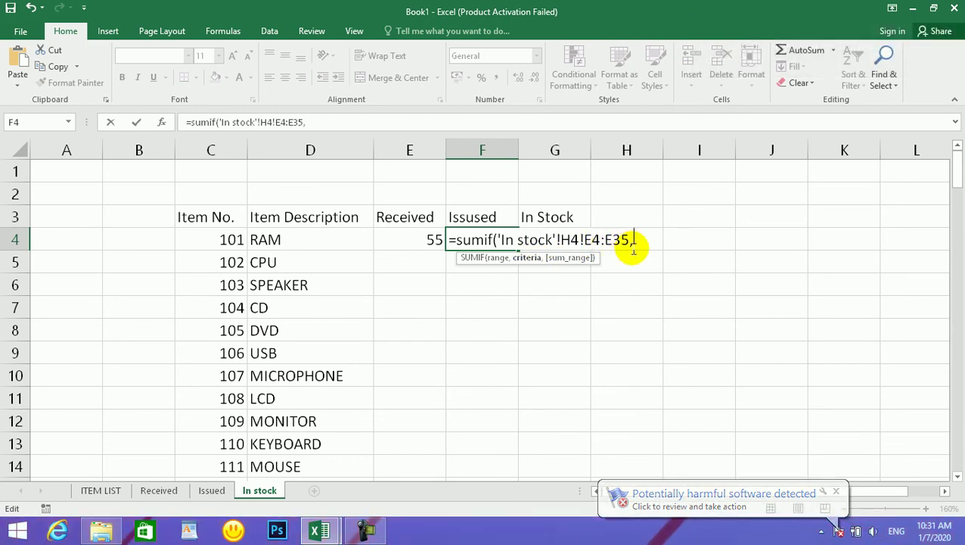
pyautogui.click(212, 239)
pyautogui.write(',')
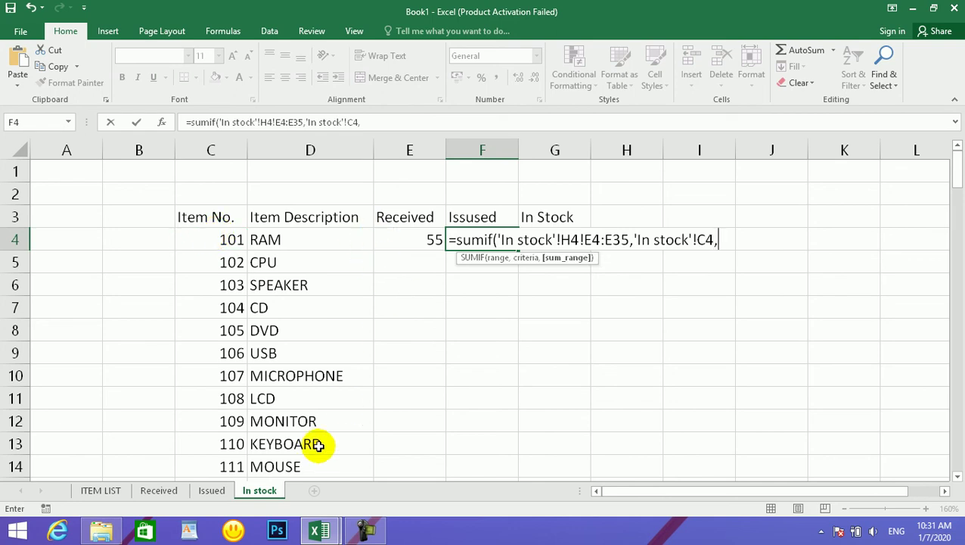
pyautogui.click(212, 491)
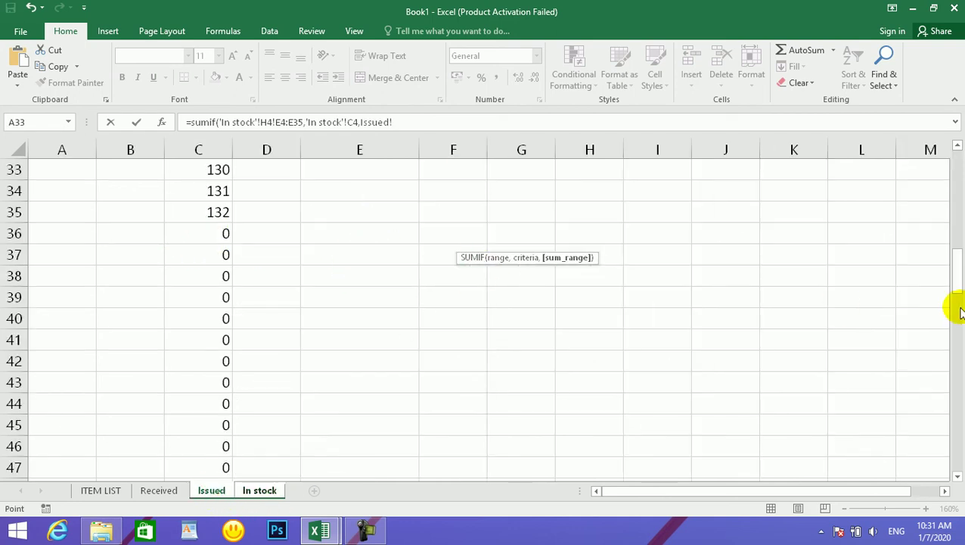
pyautogui.moveTo(956, 268); pyautogui.dragTo(962, 155)
pyautogui.moveTo(528, 227); pyautogui.dragTo(501, 487)
pyautogui.moveTo(500, 513); pyautogui.dragTo(512, 420)
pyautogui.write(')')
pyautogui.press('Return')
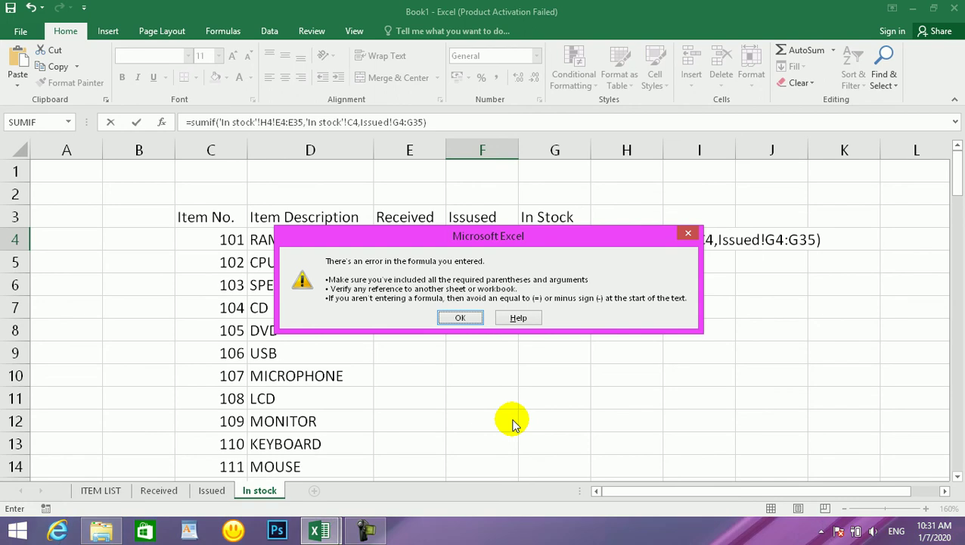
pyautogui.press('Return')
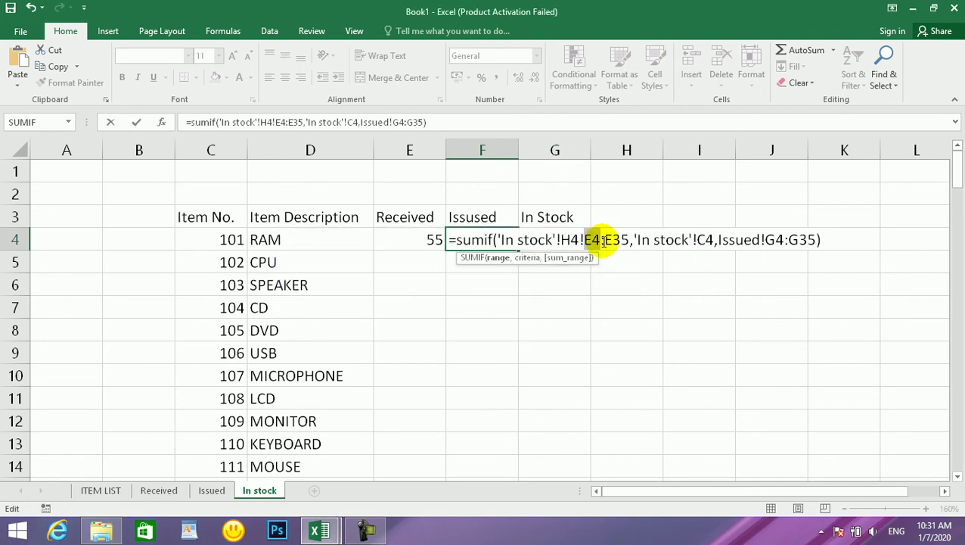
# Delete all the arguments of the SUMIF in F4, keeping only =sumif(.
pyautogui.click(820, 240)
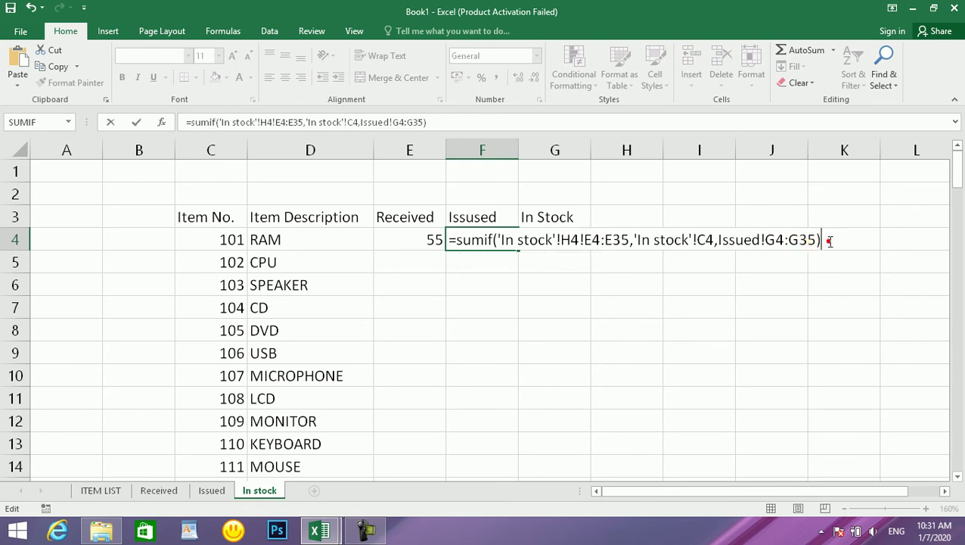
pyautogui.press('BackSpace')
pyautogui.press('BackSpace')
pyautogui.press('BackSpace')
pyautogui.press('BackSpace')
pyautogui.press('BackSpace')
pyautogui.press('BackSpace')
pyautogui.press('BackSpace')
pyautogui.press('BackSpace')
pyautogui.press('BackSpace')
pyautogui.press('BackSpace')
pyautogui.press('BackSpace')
pyautogui.press('BackSpace')
pyautogui.press('BackSpace')
pyautogui.press('BackSpace')
pyautogui.press('BackSpace')
pyautogui.press('BackSpace')
pyautogui.press('BackSpace')
pyautogui.press('BackSpace')
pyautogui.press('BackSpace')
pyautogui.press('BackSpace')
pyautogui.press('BackSpace')
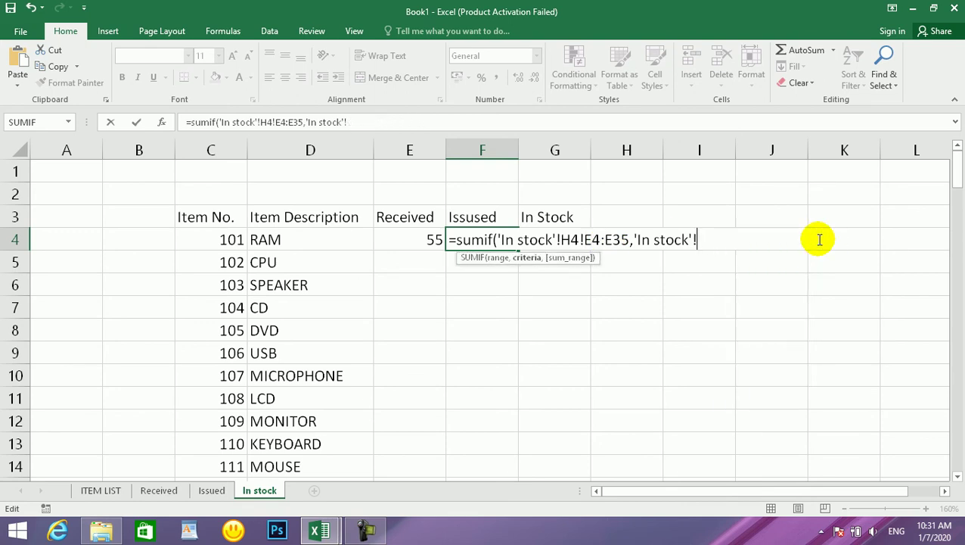
pyautogui.press('BackSpace')
pyautogui.press('BackSpace')
pyautogui.press('BackSpace')
pyautogui.press('BackSpace')
pyautogui.press('BackSpace')
pyautogui.press('BackSpace')
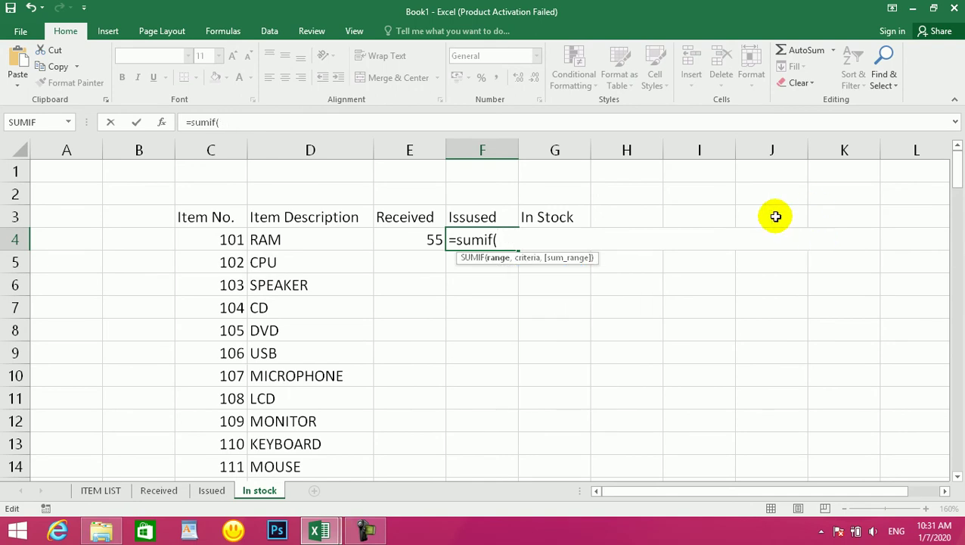
# Re-enter the SUMIF range in F4 as E4:E35 of the Issued sheet, with C4 of the In stock sheet as the criteria.
pyautogui.click(206, 490)
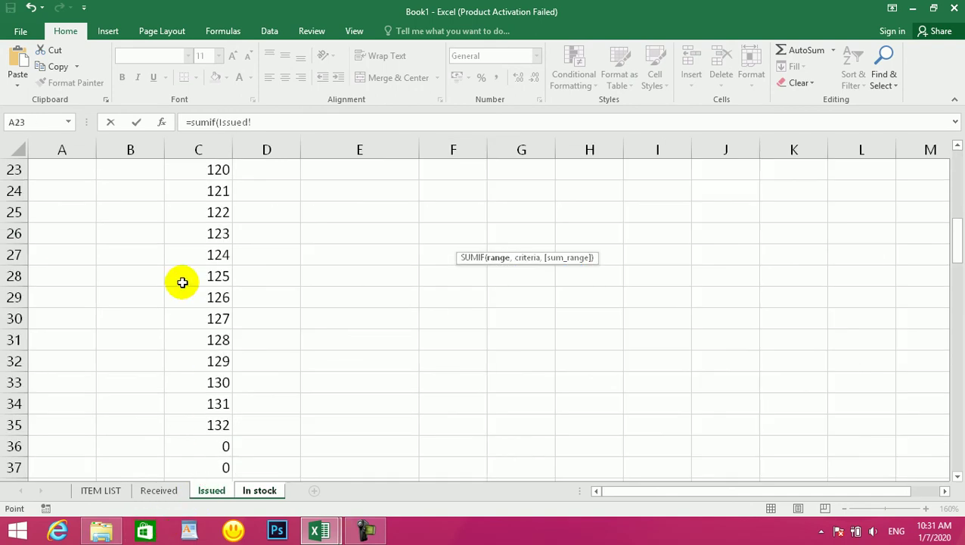
pyautogui.moveTo(955, 240); pyautogui.dragTo(954, 151)
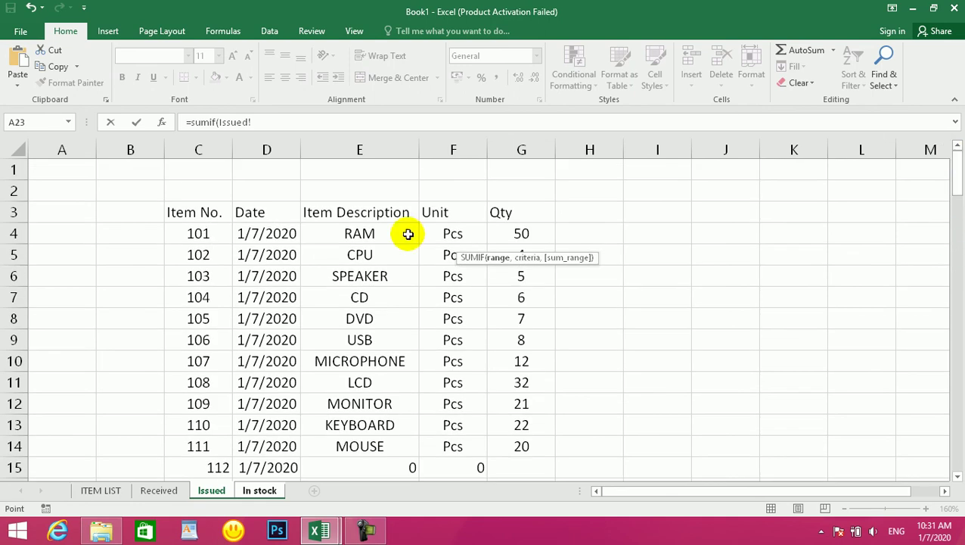
pyautogui.moveTo(354, 230); pyautogui.dragTo(352, 425)
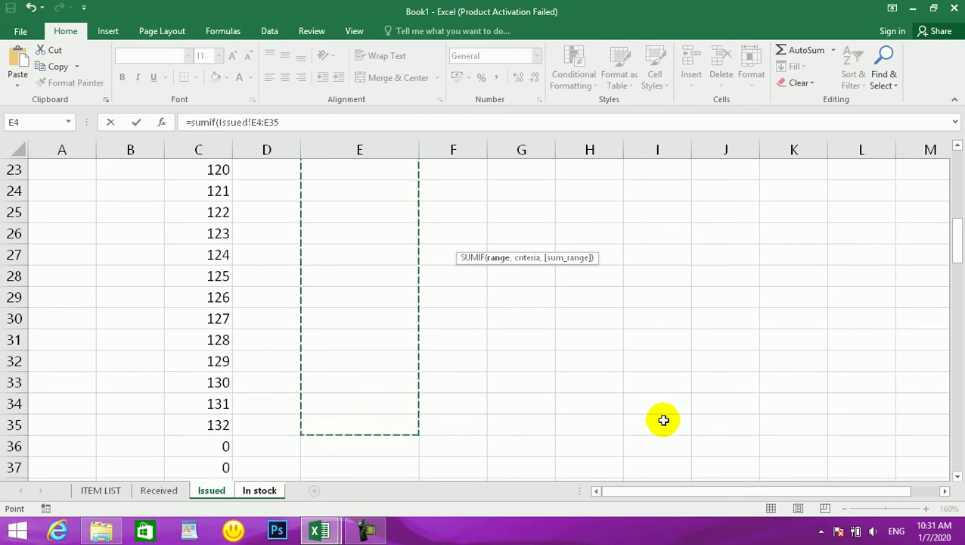
pyautogui.press('Return')
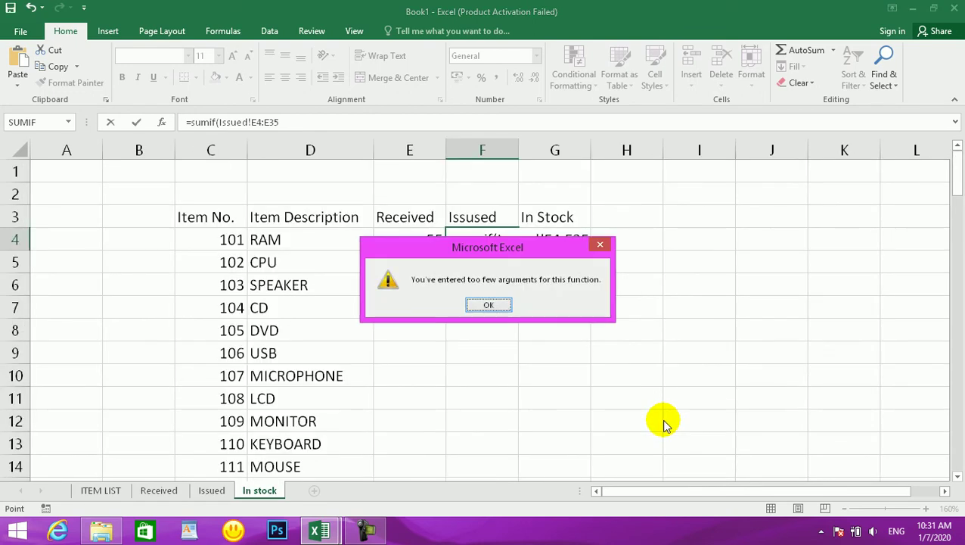
pyautogui.click(491, 305)
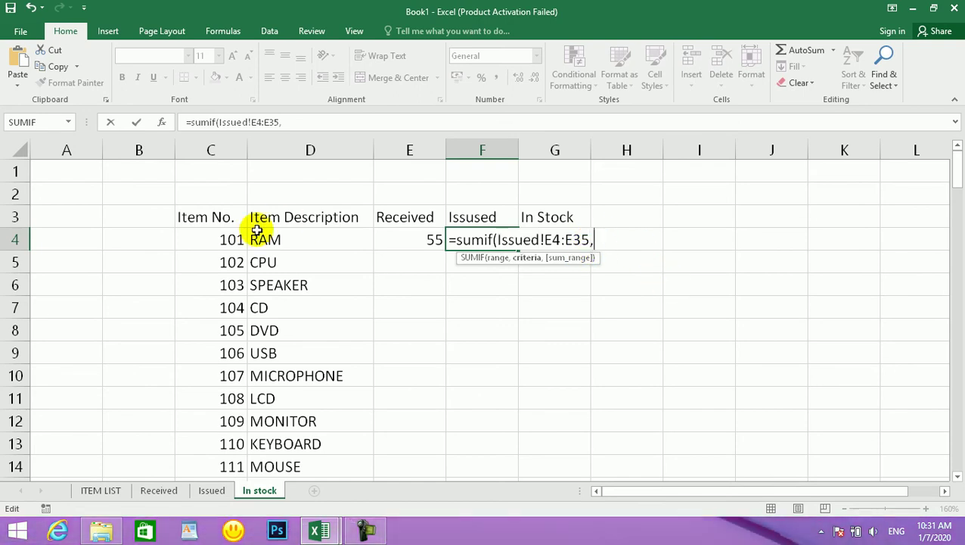
pyautogui.click(222, 241)
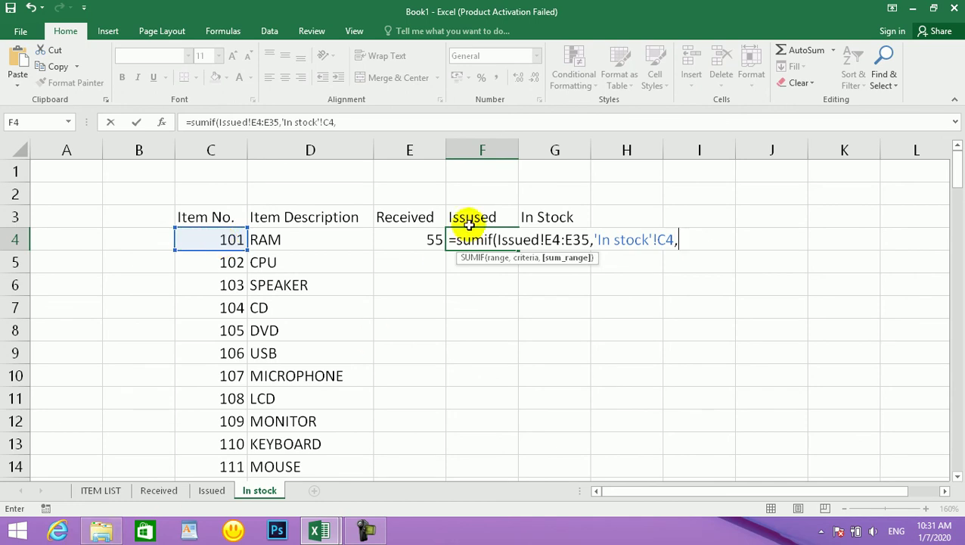
# Add G4:G35 of the Issued sheet as the sum range and enter the SUMIF formula in F4.
pyautogui.click(199, 492)
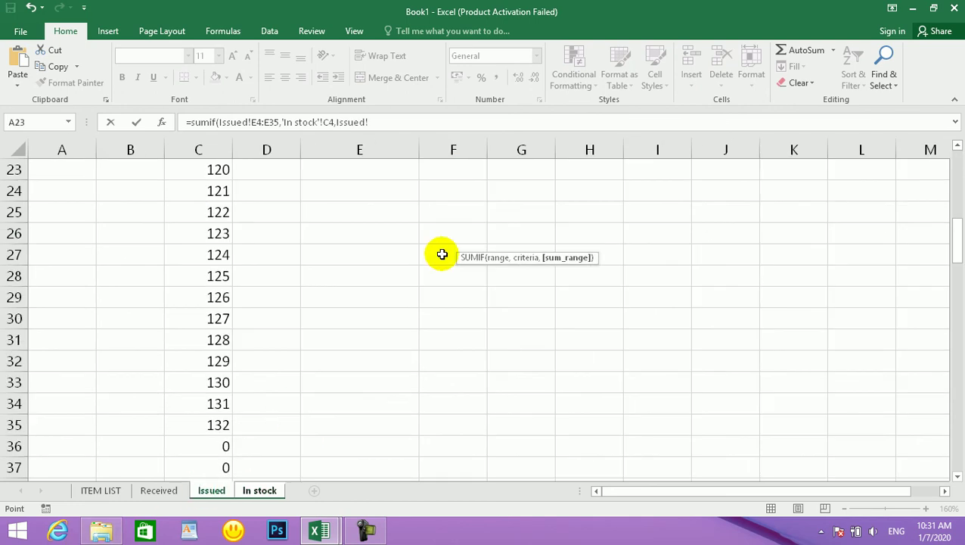
pyautogui.moveTo(960, 253); pyautogui.dragTo(958, 155)
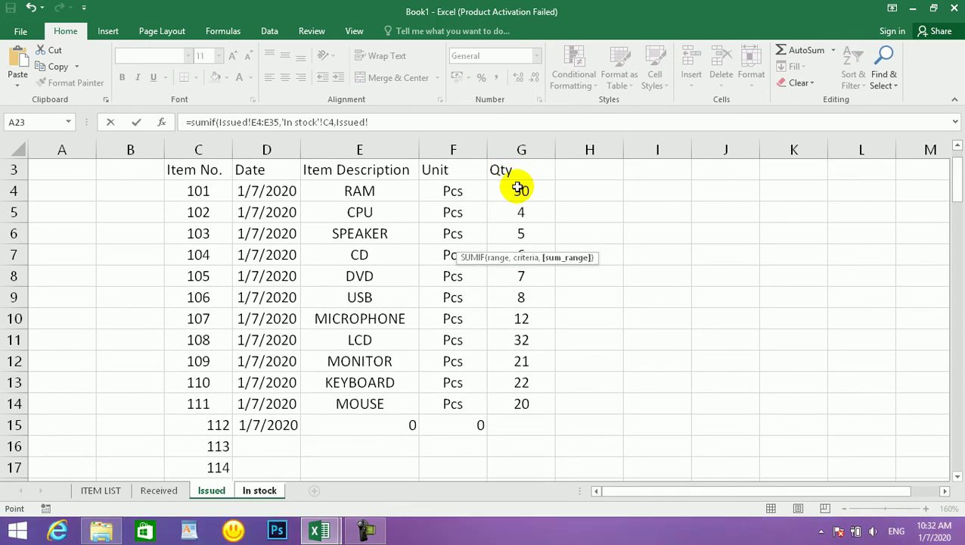
pyautogui.moveTo(522, 367); pyautogui.dragTo(516, 278)
pyautogui.moveTo(526, 149); pyautogui.dragTo(538, 422)
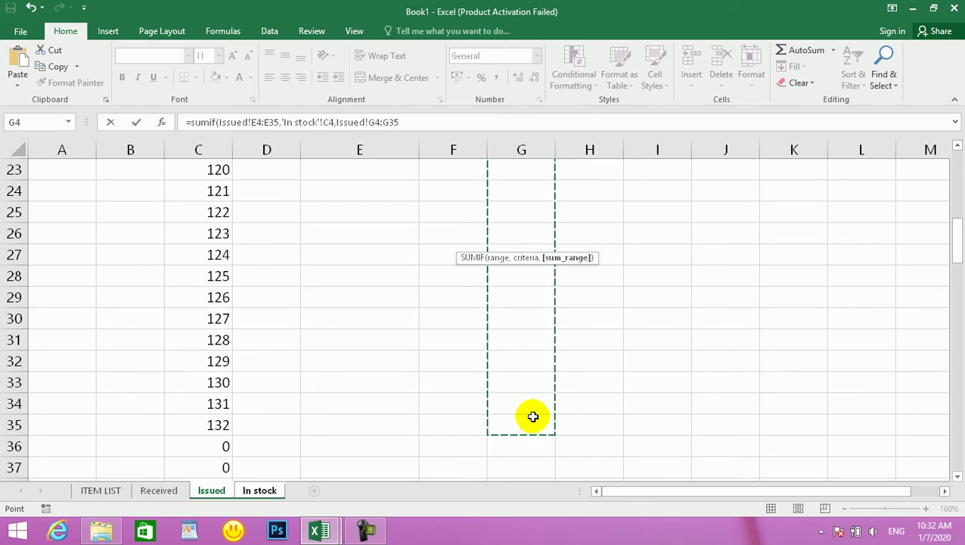
pyautogui.press('Return')
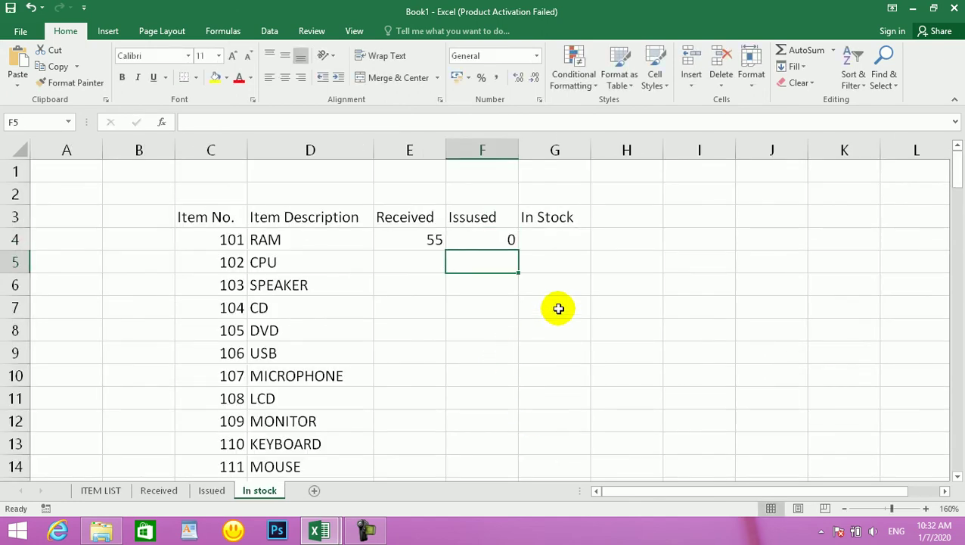
# Reopen the F4 formula and remove everything between the SUMIF parentheses.
pyautogui.doubleClick(500, 239)
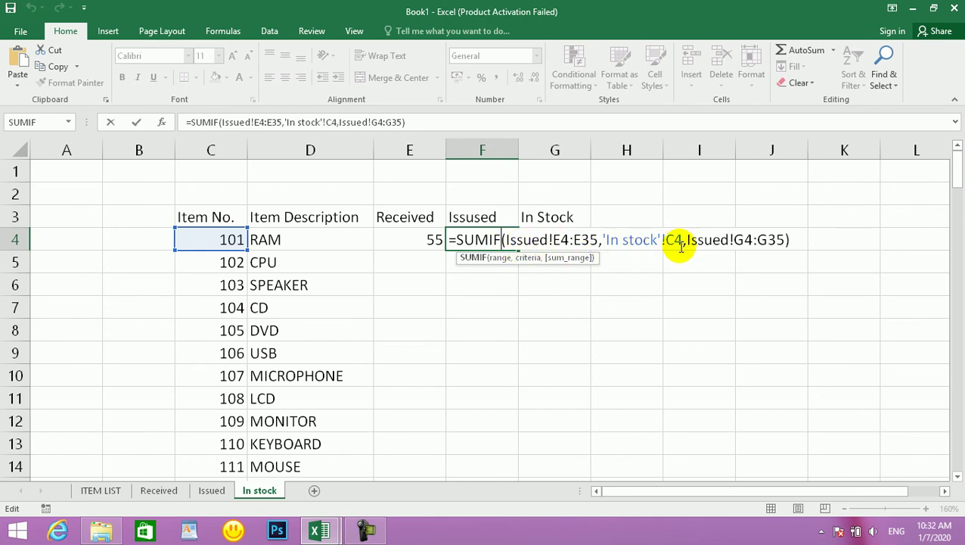
pyautogui.moveTo(729, 239); pyautogui.dragTo(508, 235)
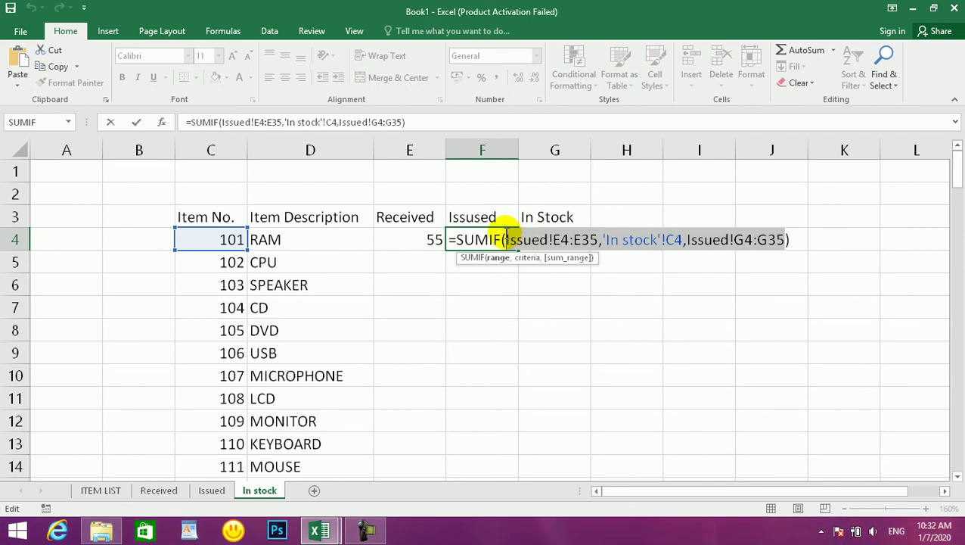
pyautogui.press('BackSpace')
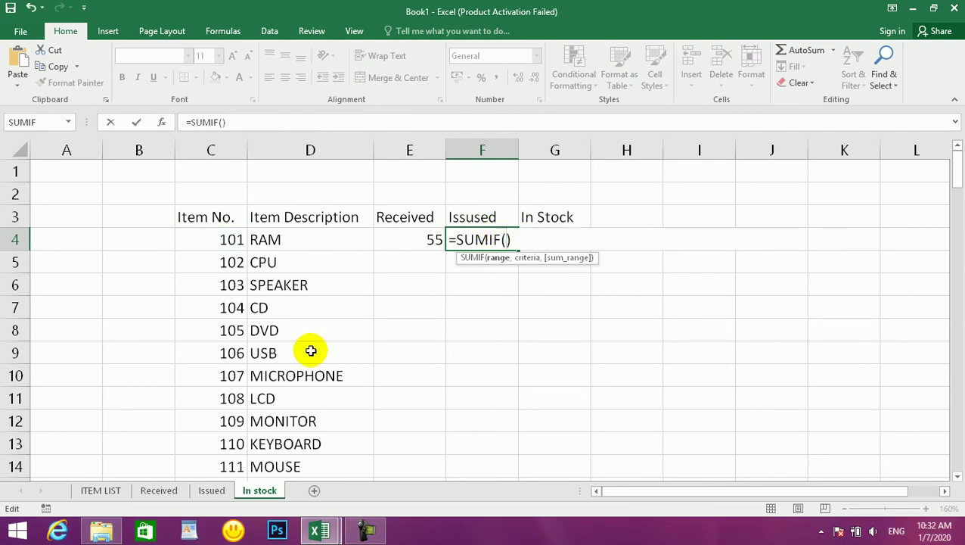
# Set the range of the emptied SUMIF in F4 to E4:E35 of the Issued sheet.
pyautogui.click(211, 491)
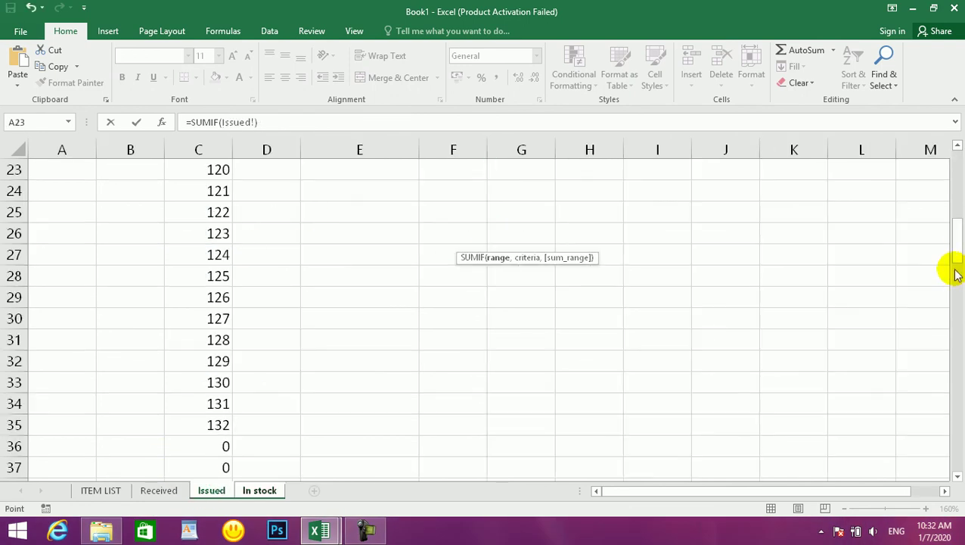
pyautogui.moveTo(954, 237); pyautogui.dragTo(955, 174)
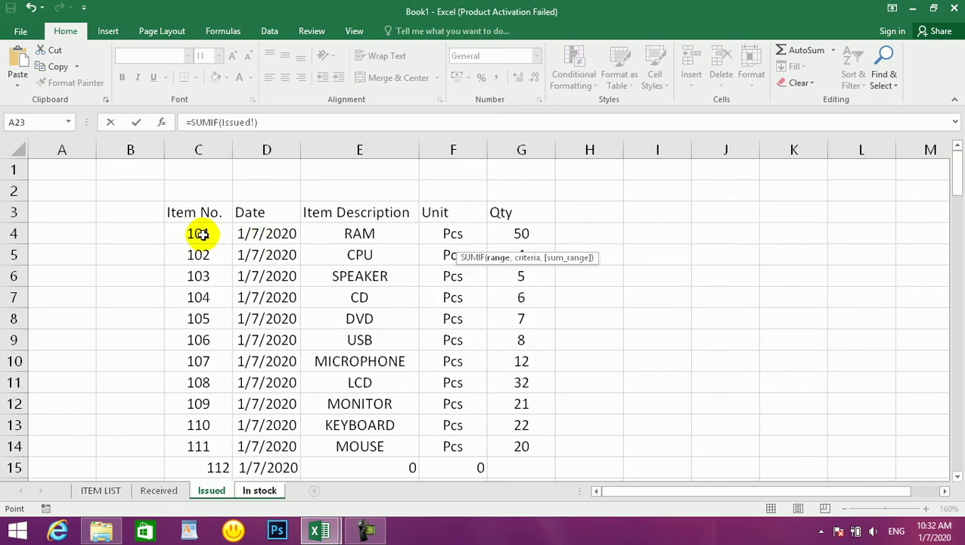
pyautogui.moveTo(195, 233); pyautogui.dragTo(510, 467)
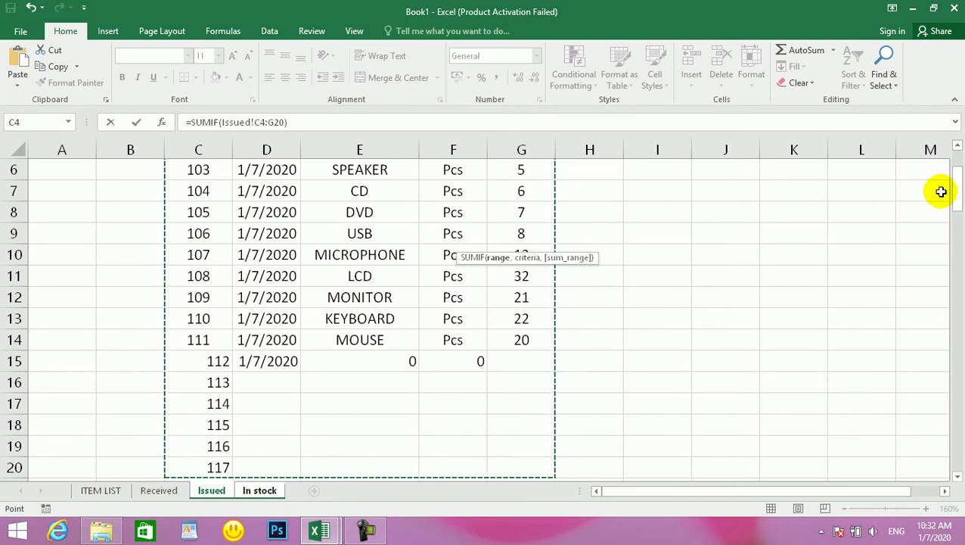
pyautogui.moveTo(957, 199); pyautogui.dragTo(958, 181)
pyautogui.moveTo(394, 231); pyautogui.dragTo(386, 447)
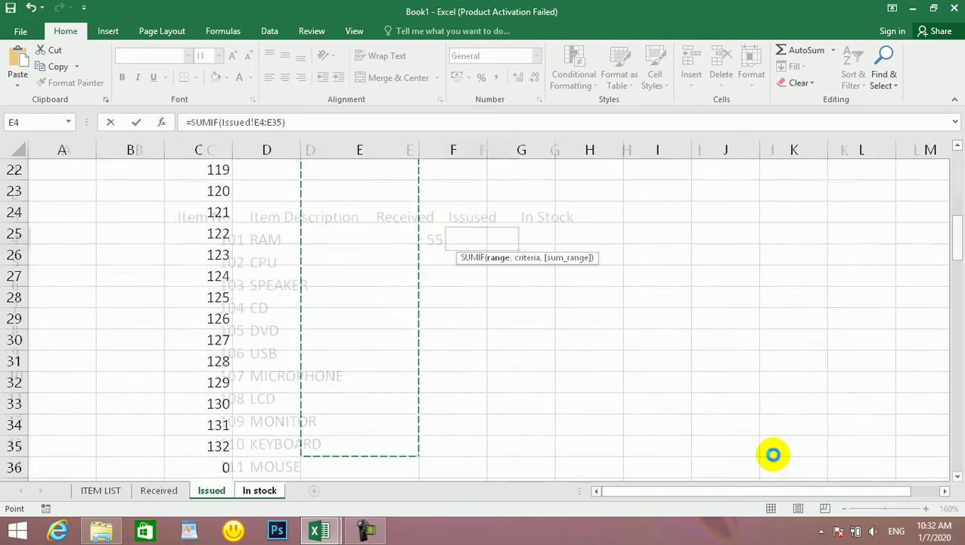
pyautogui.press('Return')
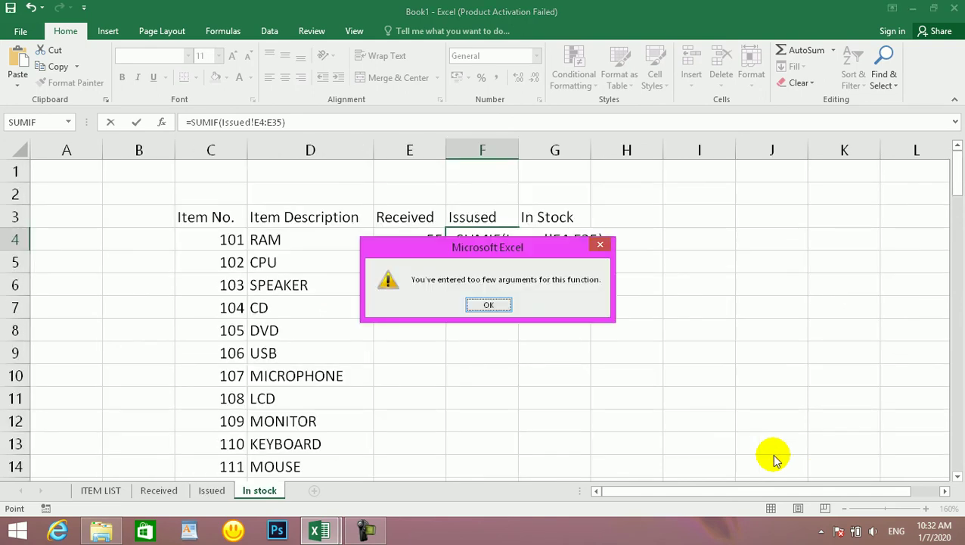
pyautogui.click(493, 303)
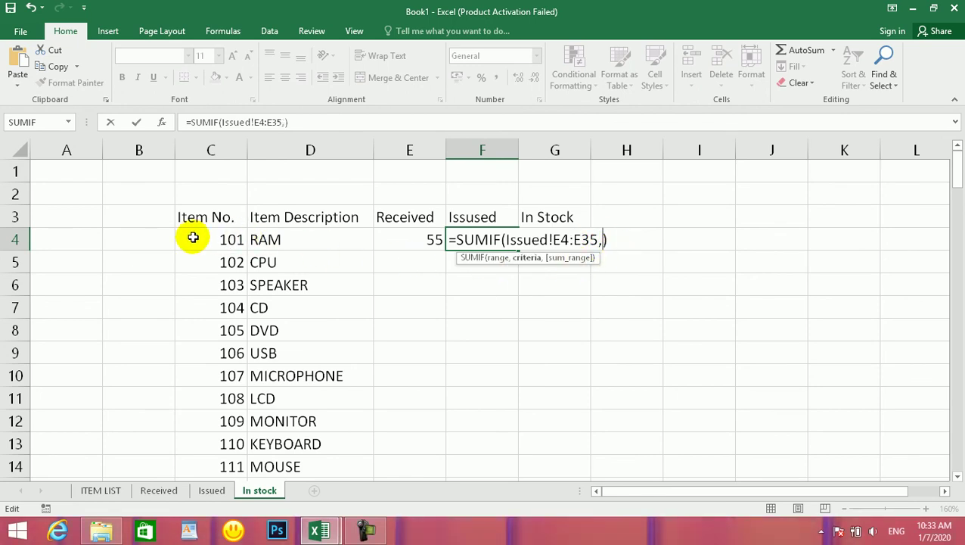
# Complete the F4 SUMIF with D4 of the In stock sheet as criteria and G4:G35 of the Issued sheet as sum range, then enter it.
pyautogui.click(280, 240)
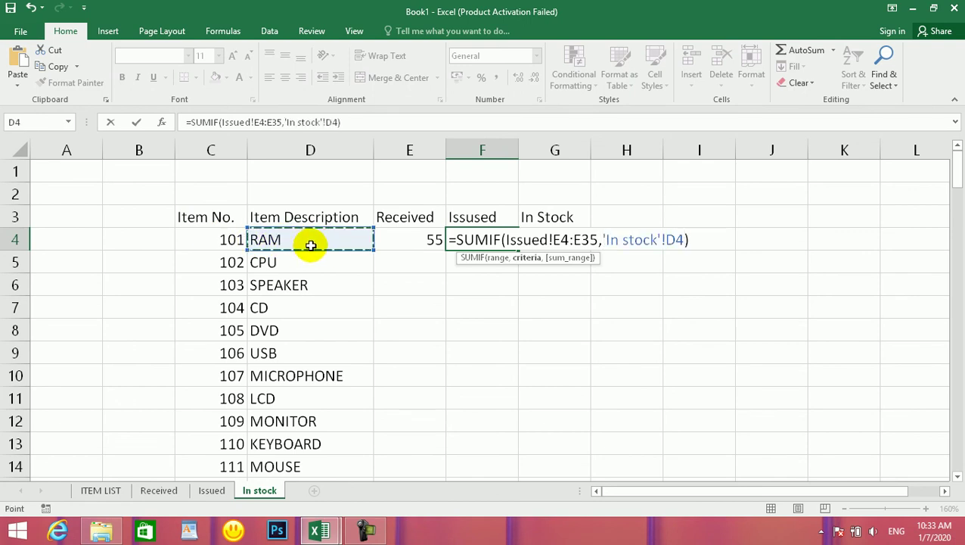
pyautogui.write(',')
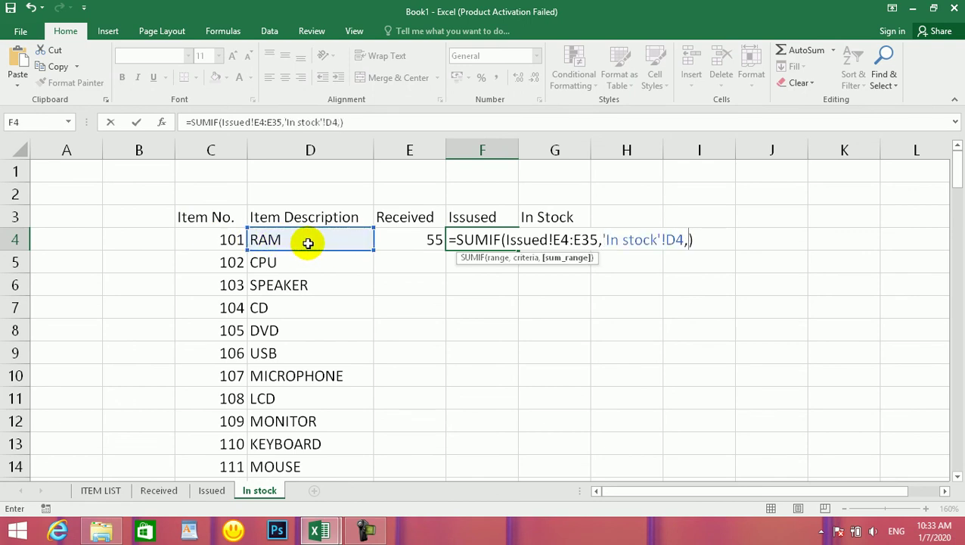
pyautogui.click(211, 490)
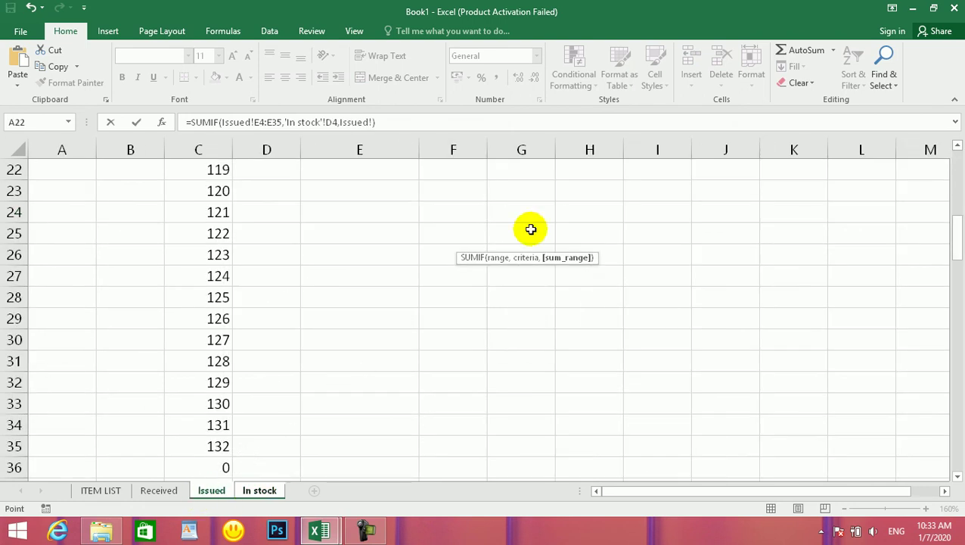
pyautogui.scroll(6, 956, 244)
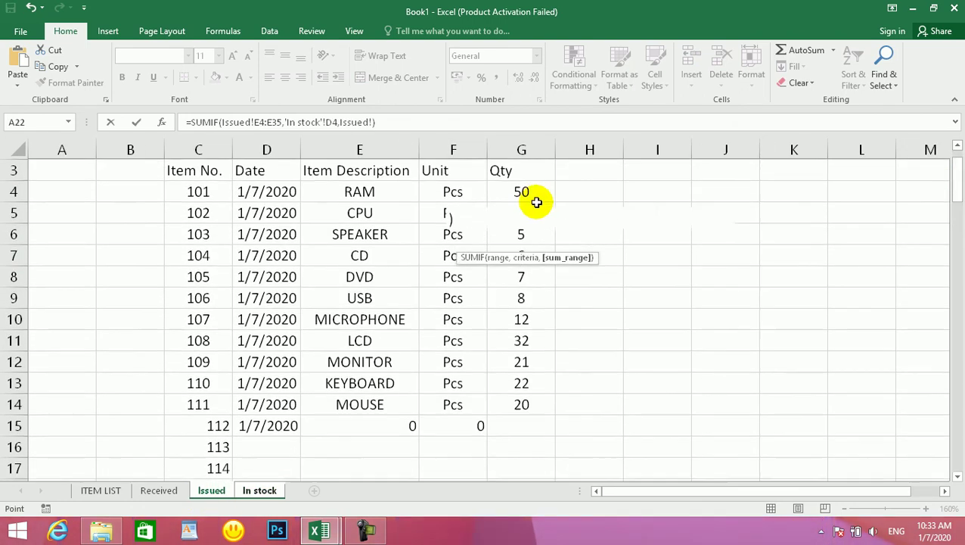
pyautogui.click(521, 192)
pyautogui.moveTo(517, 192); pyautogui.dragTo(528, 429)
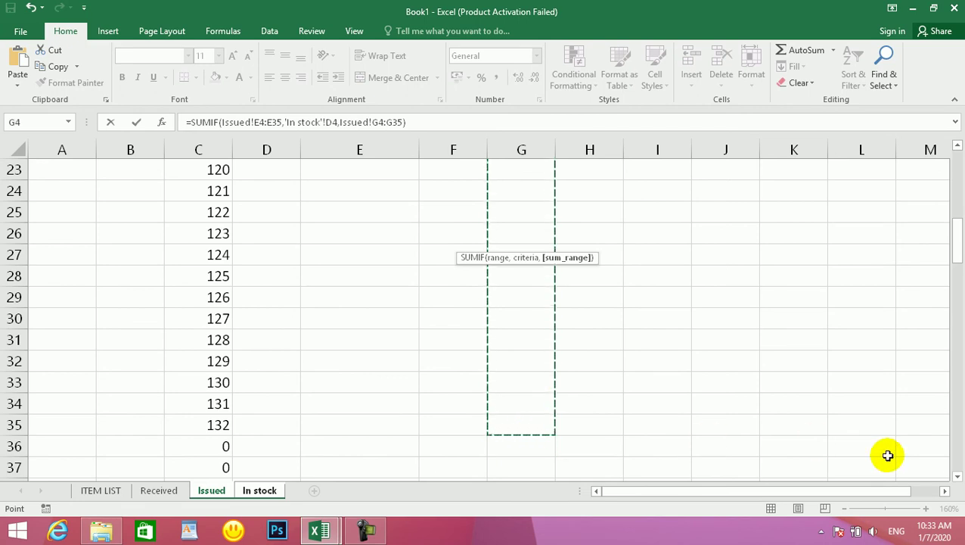
pyautogui.write(')')
pyautogui.press('Return')
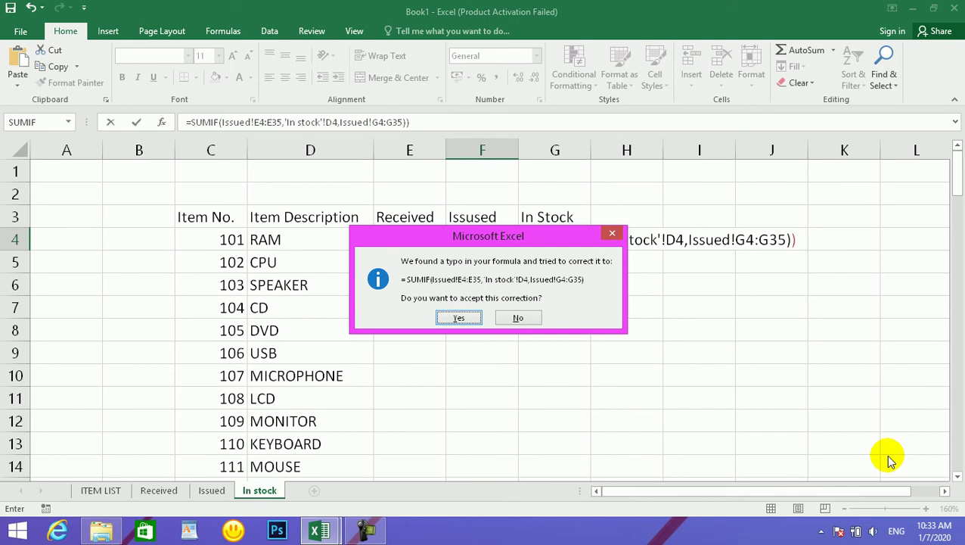
pyautogui.press('Return')
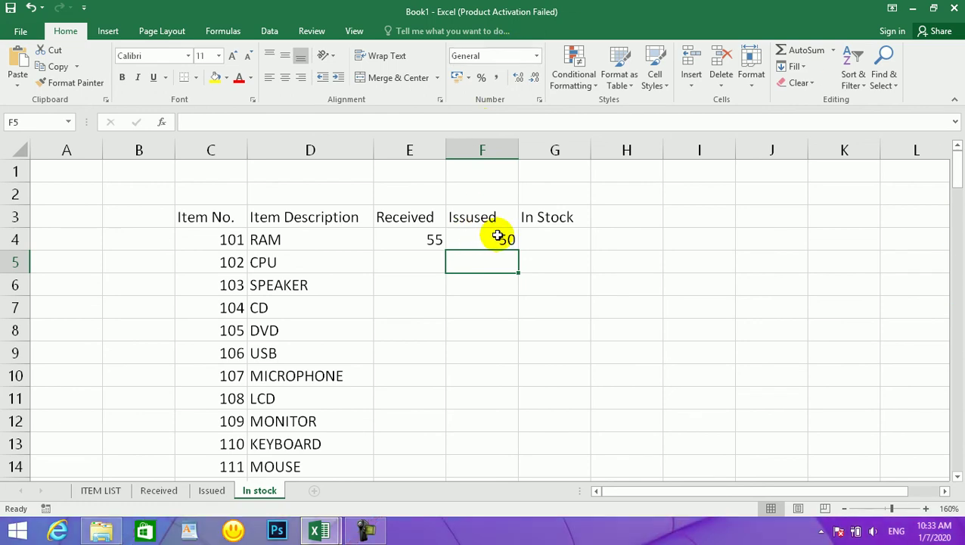
# Compare the RAM quantities on the Received and Issued sheets with the totals in E4 and F4 of the In stock sheet.
pyautogui.click(155, 490)
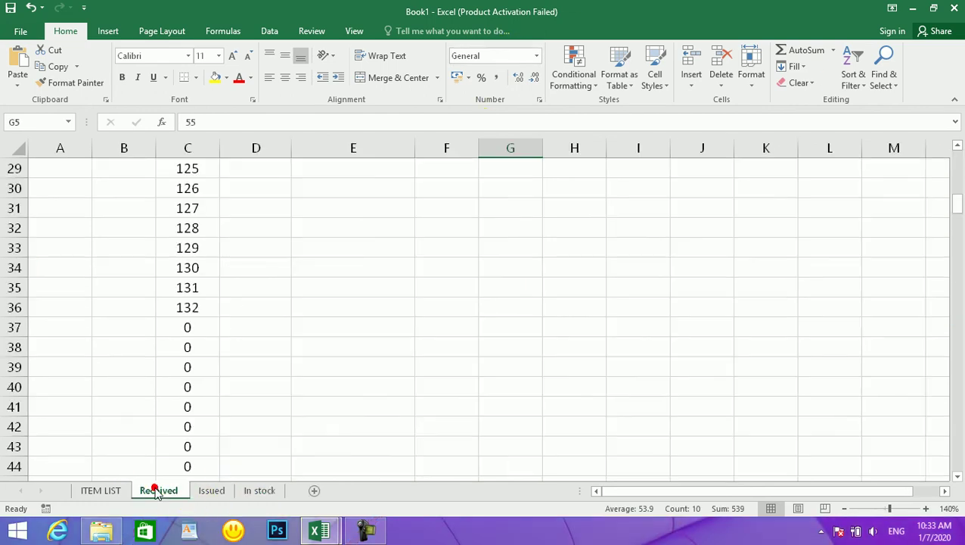
pyautogui.scroll(9, 958, 198)
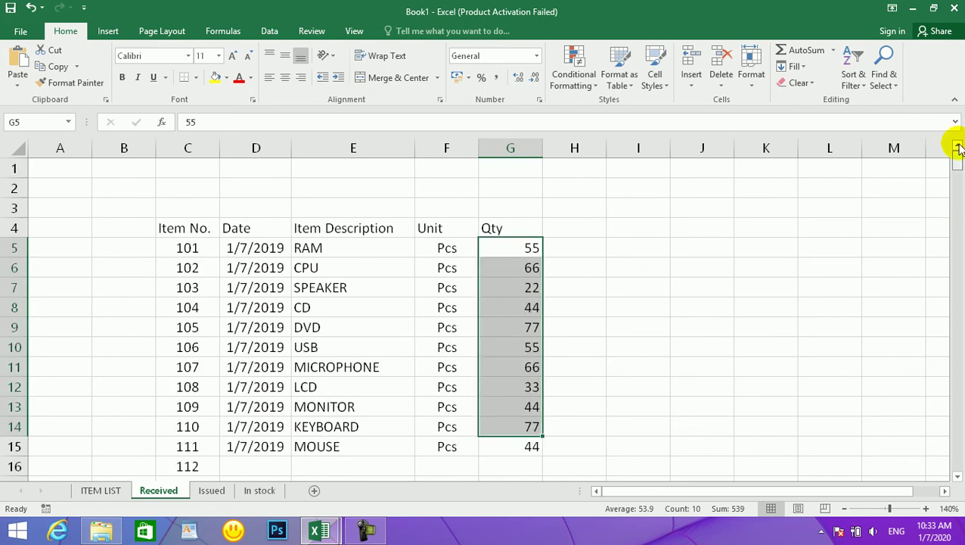
pyautogui.click(521, 243)
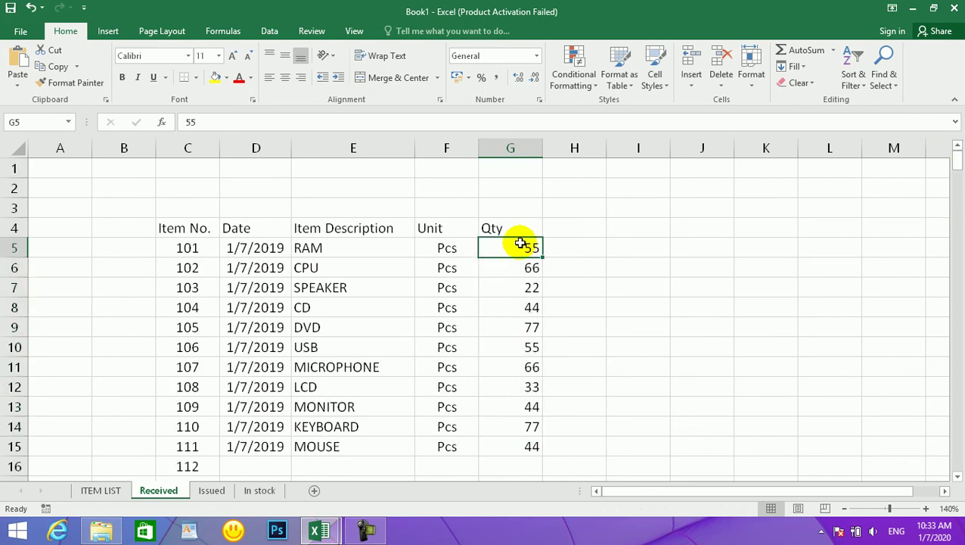
pyautogui.click(199, 489)
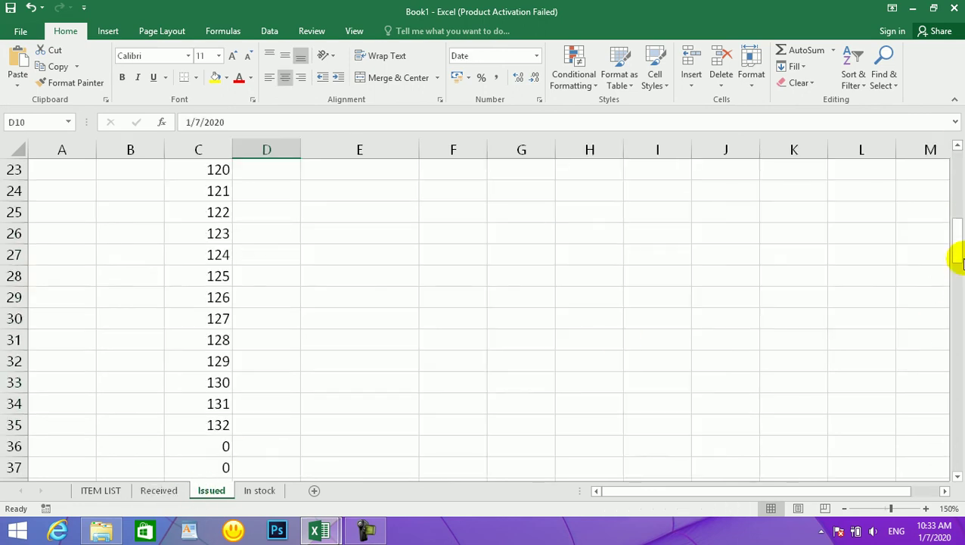
pyautogui.scroll(7, 956, 251)
pyautogui.click(514, 232)
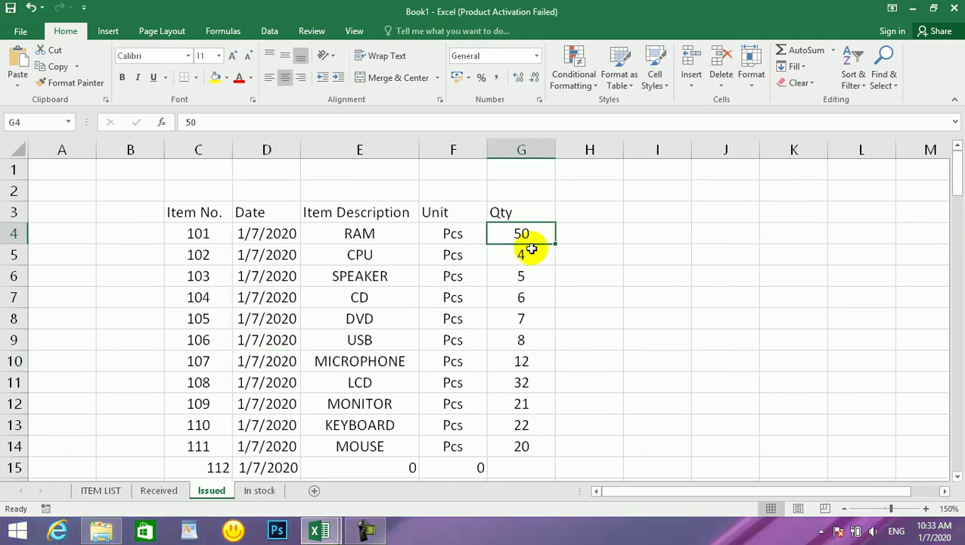
pyautogui.click(259, 490)
pyautogui.click(435, 241)
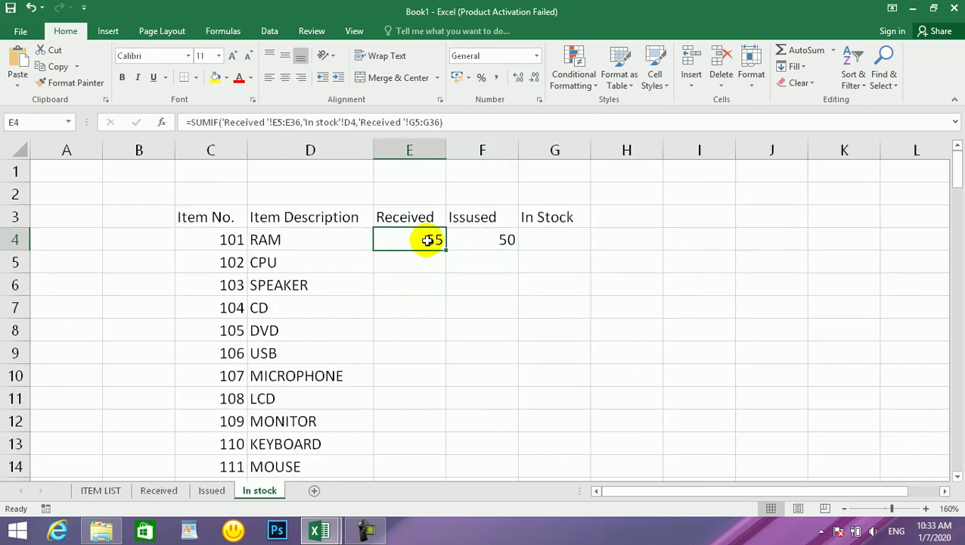
pyautogui.click(468, 242)
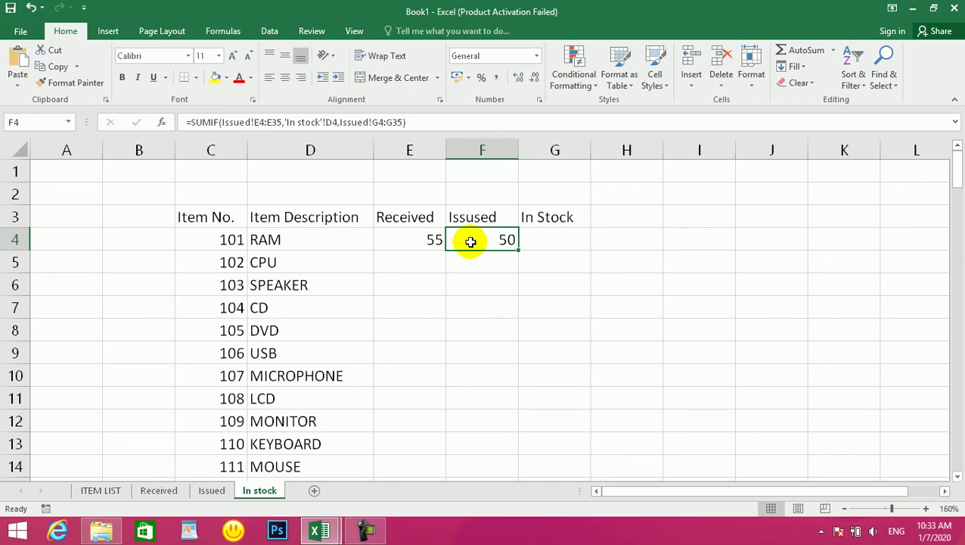
# Fill the Received SUMIF formula from E4 down through E35 and check the copied formula in E5.
pyautogui.moveTo(416, 239); pyautogui.dragTo(416, 339)
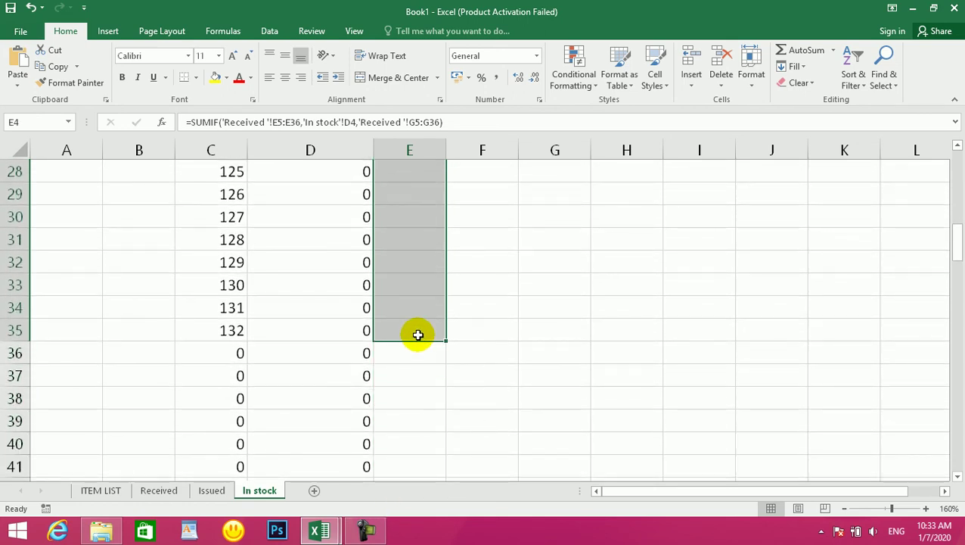
pyautogui.hotkey('ctrl', 'd')
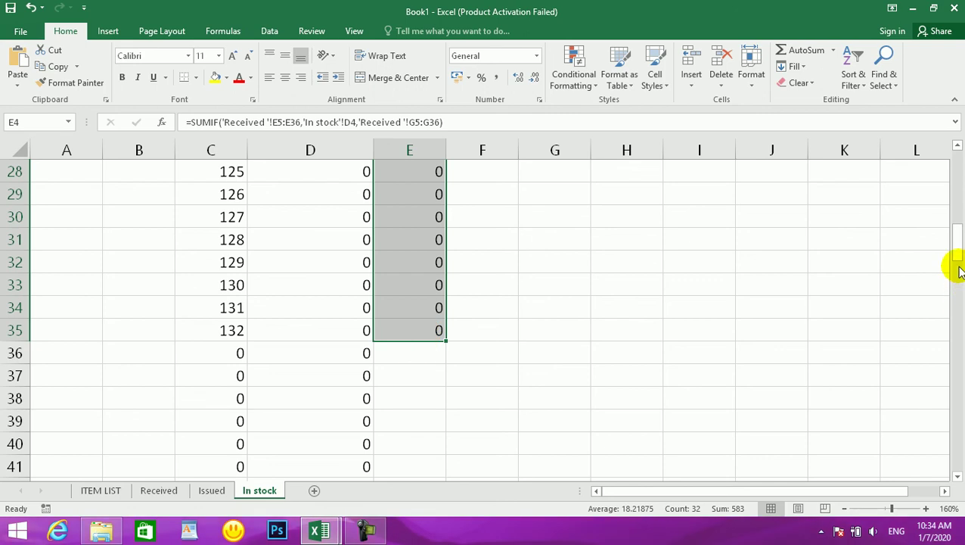
pyautogui.moveTo(958, 227); pyautogui.dragTo(955, 172)
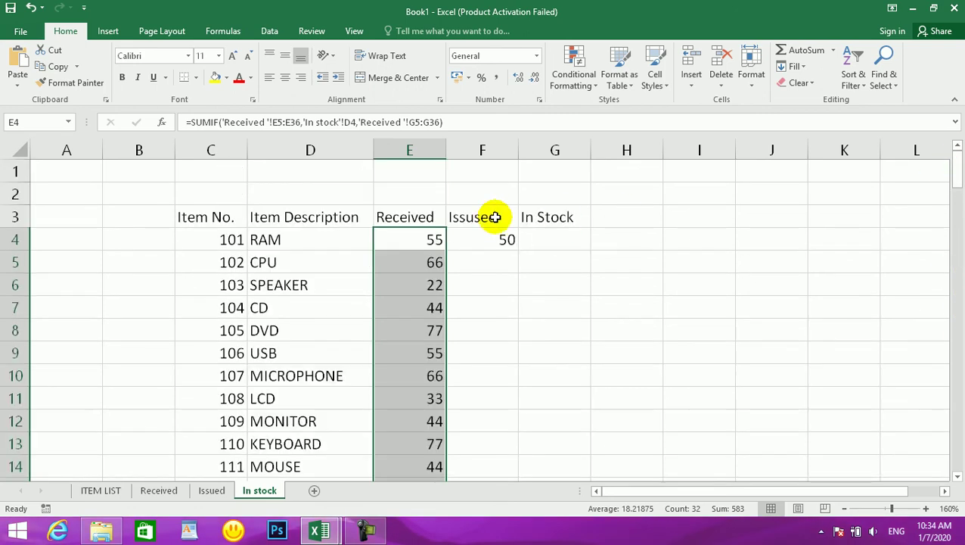
pyautogui.moveTo(399, 272); pyautogui.dragTo(402, 259)
pyautogui.click(402, 258)
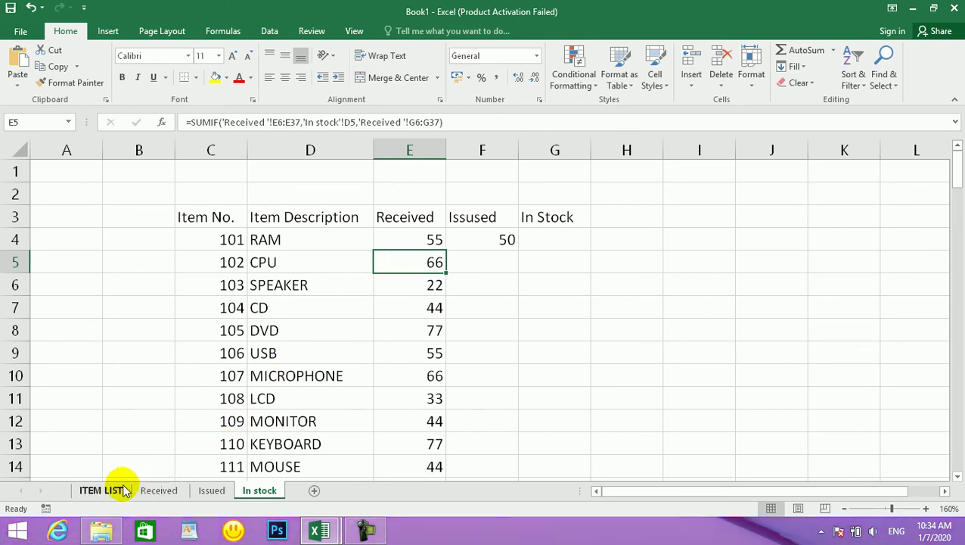
pyautogui.click(162, 490)
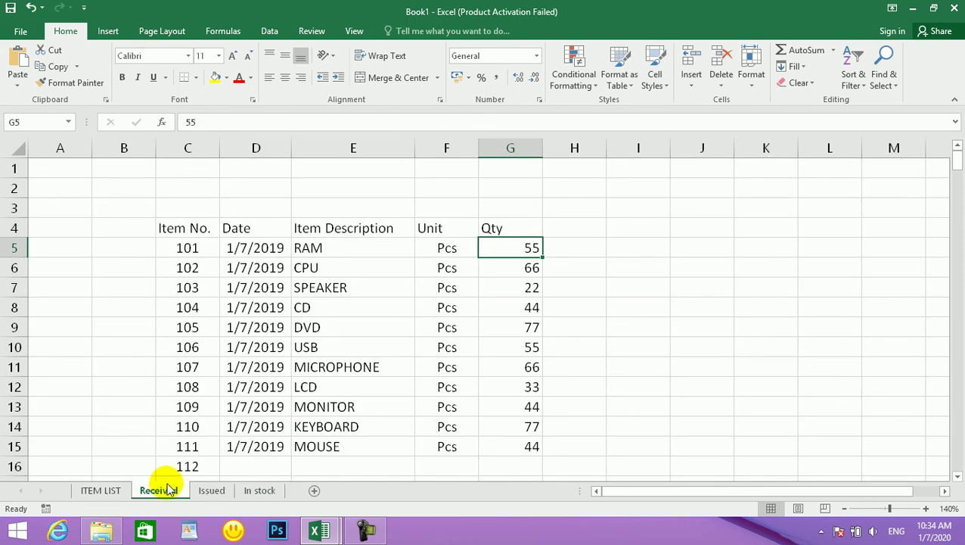
pyautogui.click(213, 490)
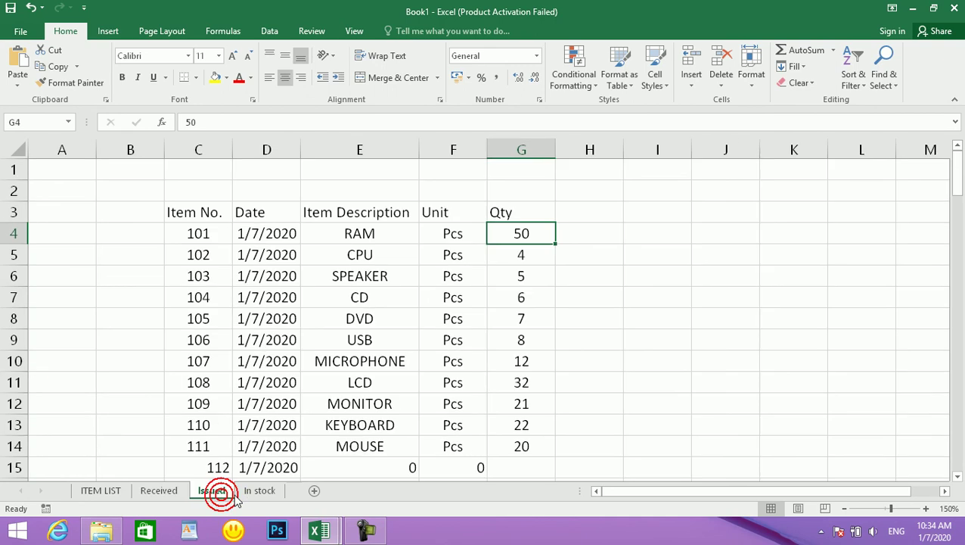
pyautogui.click(257, 490)
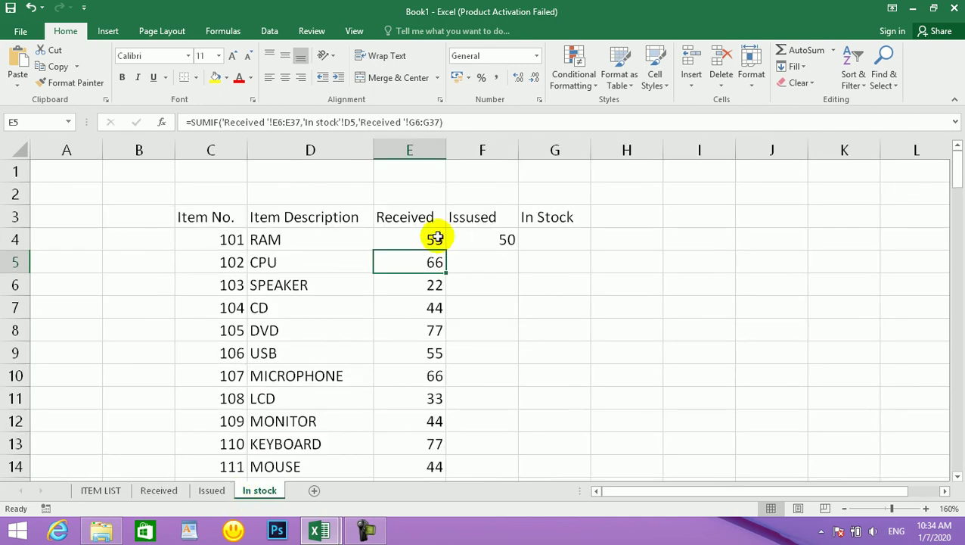
# Fill the issued-quantity SUMIF formula from F4 down through F35 and check the copied formula in F5.
pyautogui.moveTo(474, 234); pyautogui.dragTo(486, 202)
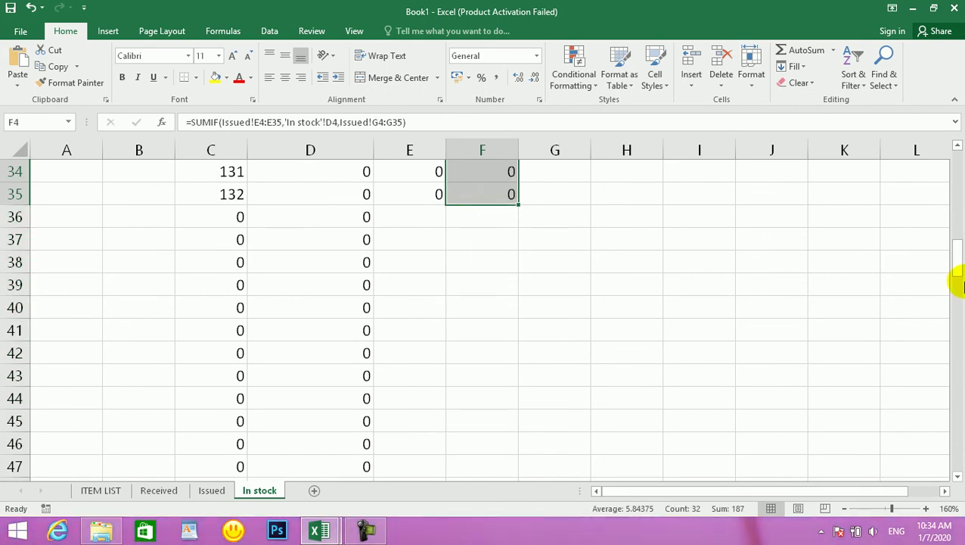
pyautogui.moveTo(959, 189); pyautogui.dragTo(956, 168)
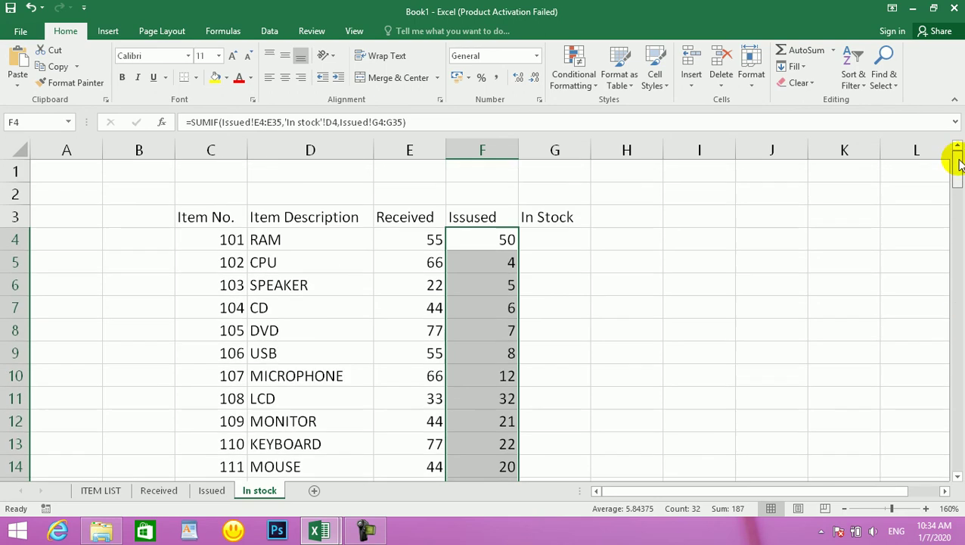
pyautogui.click(497, 268)
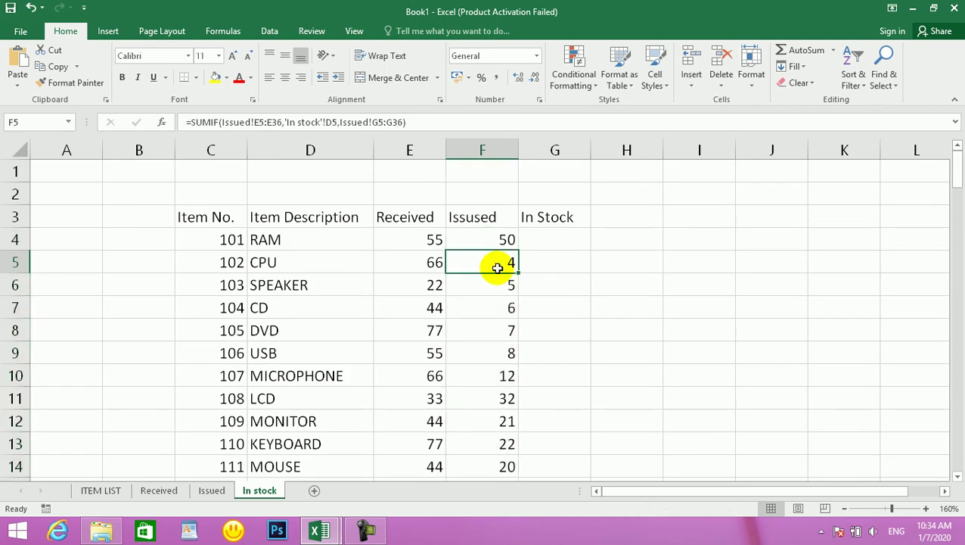
# Enter the formula =E4-F4 in G4 to calculate the RAM stock.
pyautogui.click(549, 242)
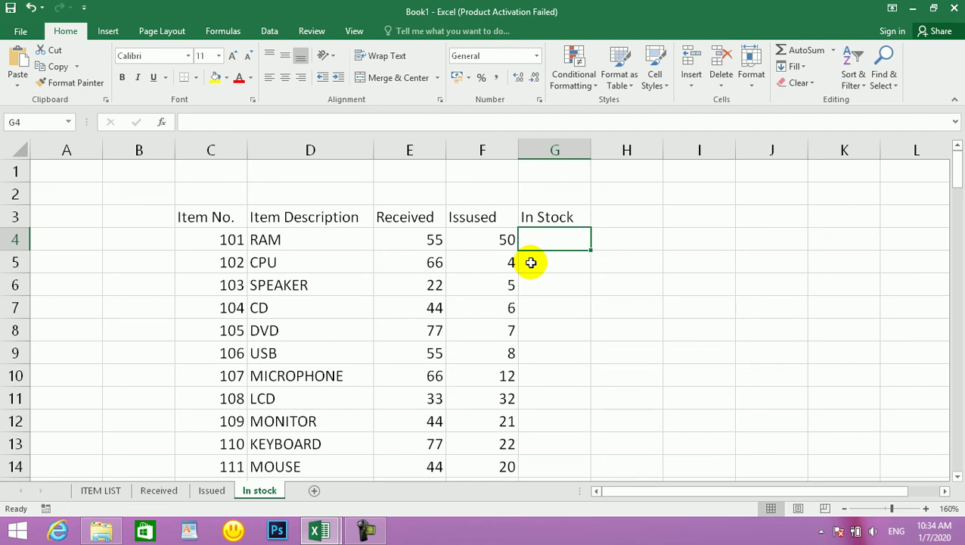
pyautogui.write('=')
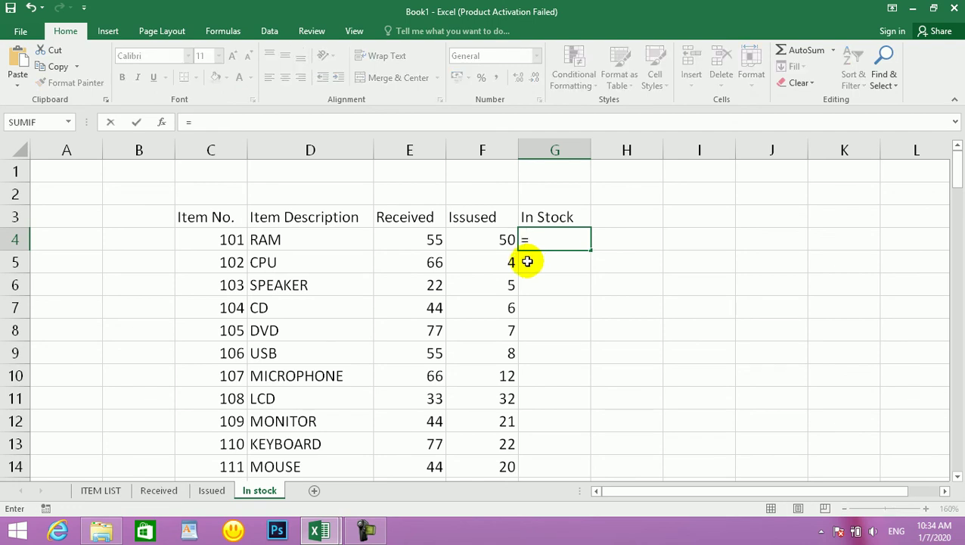
pyautogui.click(420, 239)
pyautogui.write('-')
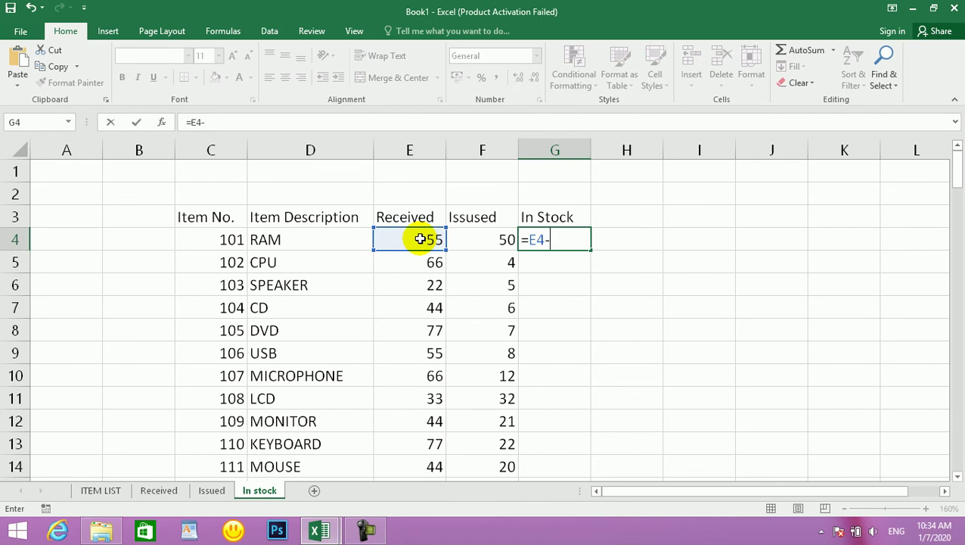
pyautogui.click(478, 239)
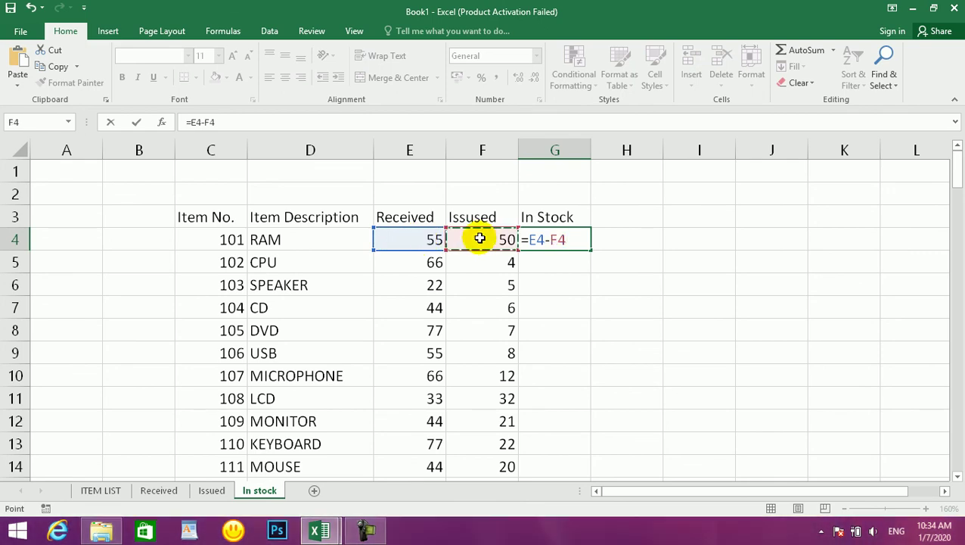
pyautogui.press('Return')
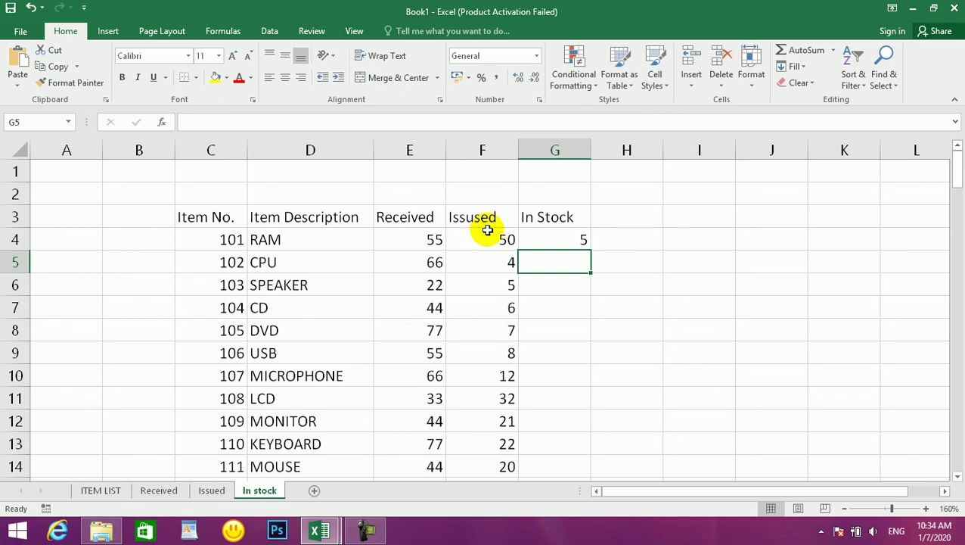
# Fill the In Stock subtraction formula from G4 down through G35 and select E5.
pyautogui.moveTo(577, 235); pyautogui.dragTo(553, 416)
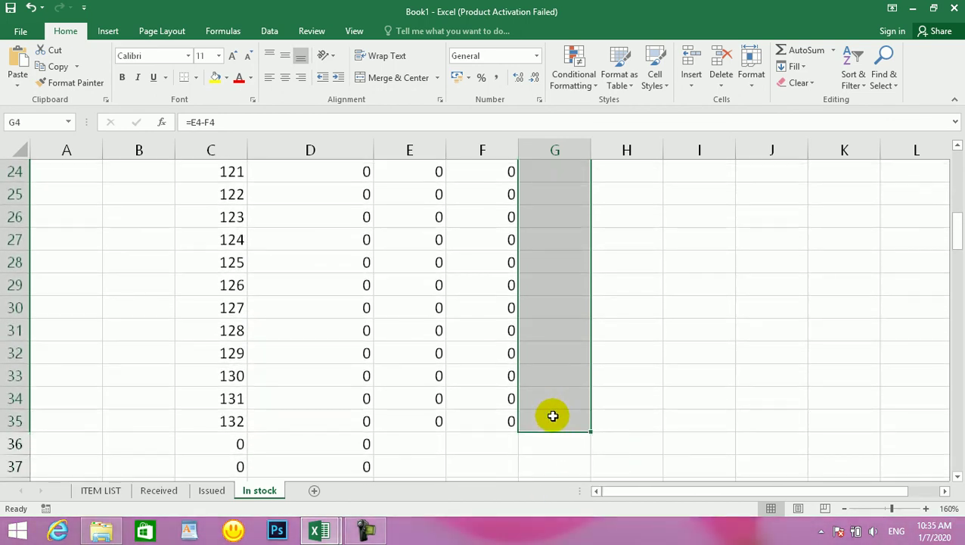
pyautogui.hotkey('ctrl', 'd')
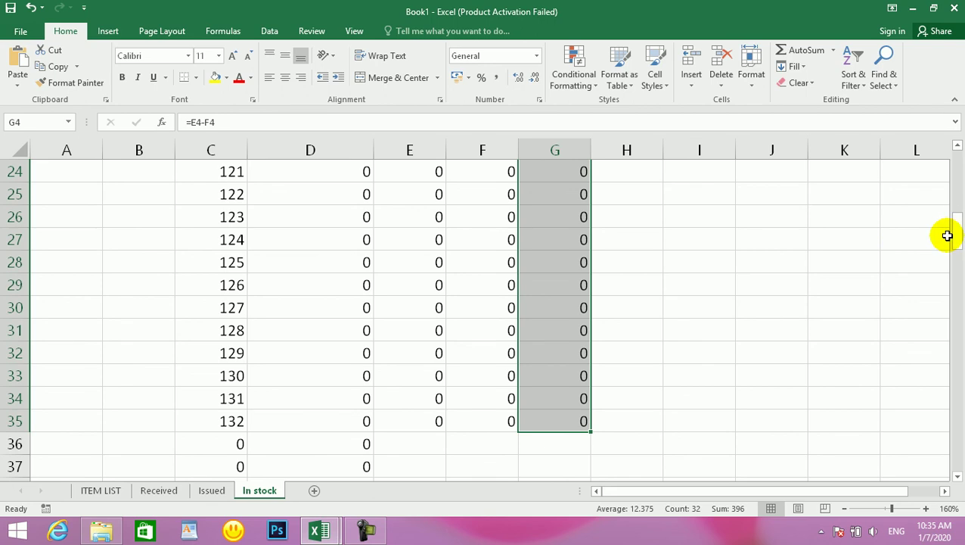
pyautogui.moveTo(957, 236); pyautogui.dragTo(957, 173)
pyautogui.click(444, 265)
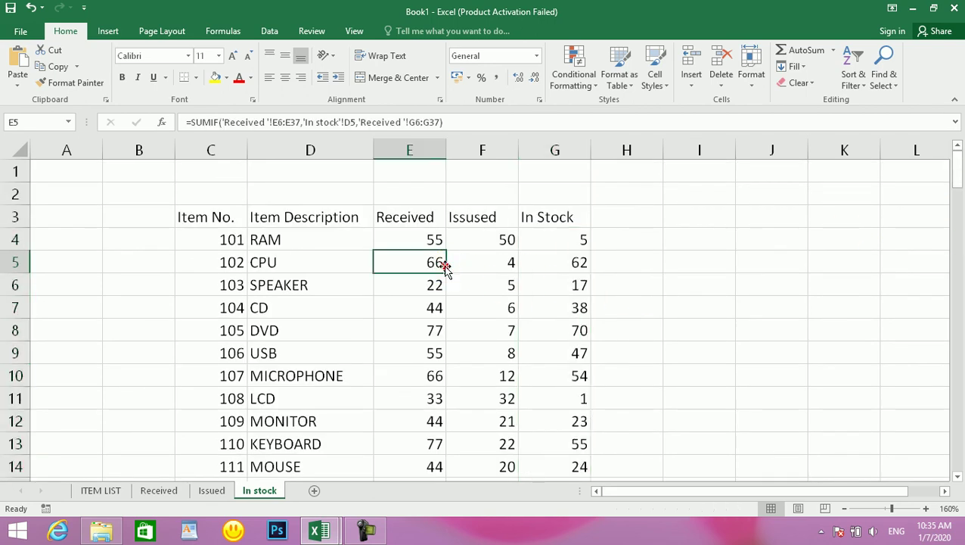
pyautogui.click(444, 265)
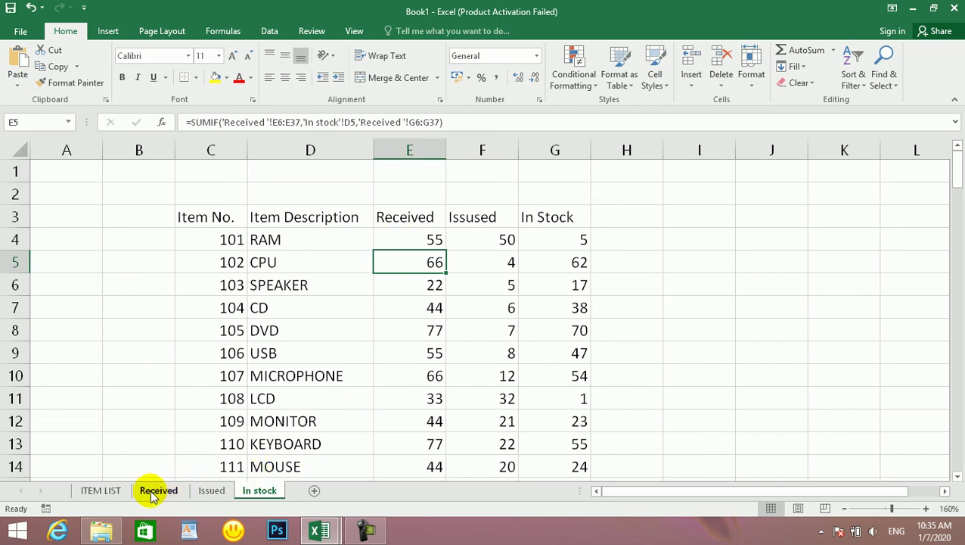
# Compare the Issued, Received and In stock sheets and inspect the item description formulas in E15 and E4 of Issued.
pyautogui.click(206, 491)
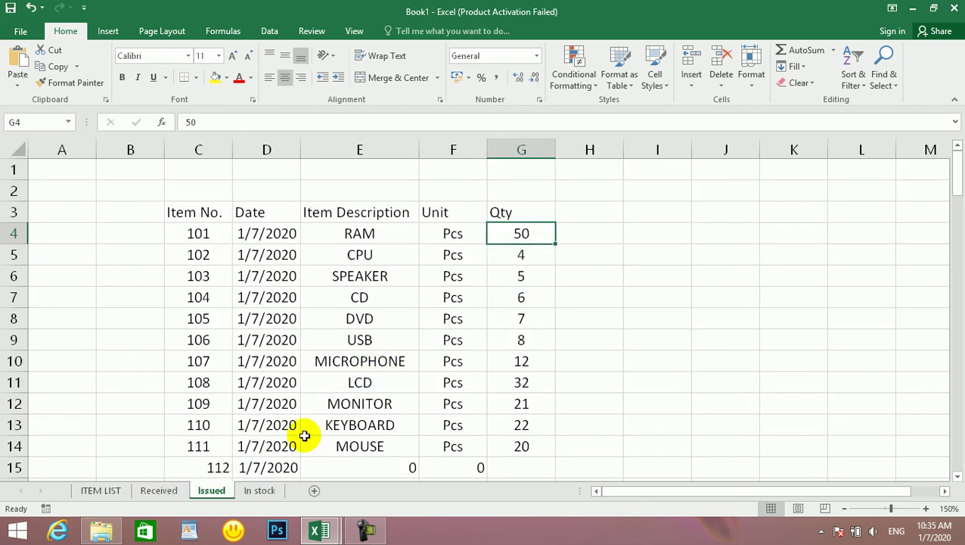
pyautogui.scroll(-1, 381, 370)
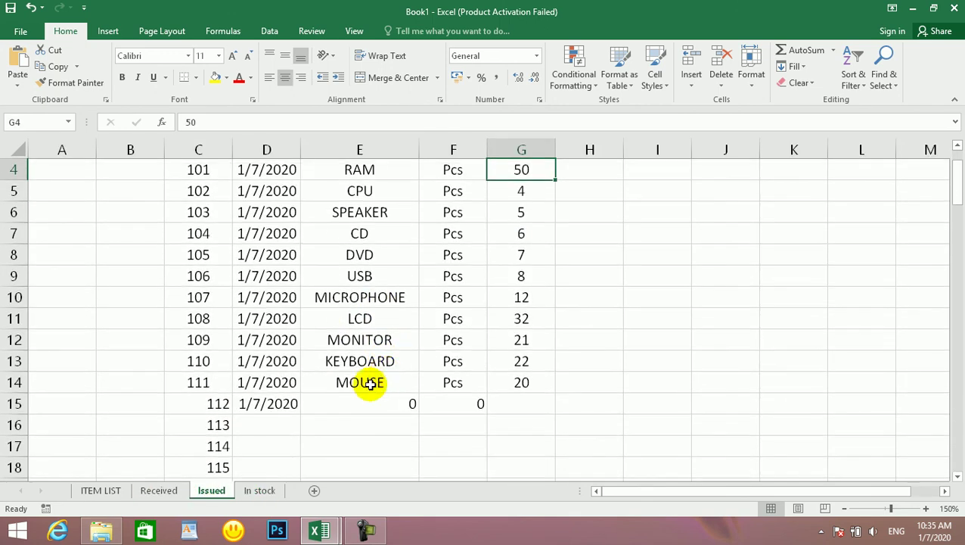
pyautogui.click(339, 408)
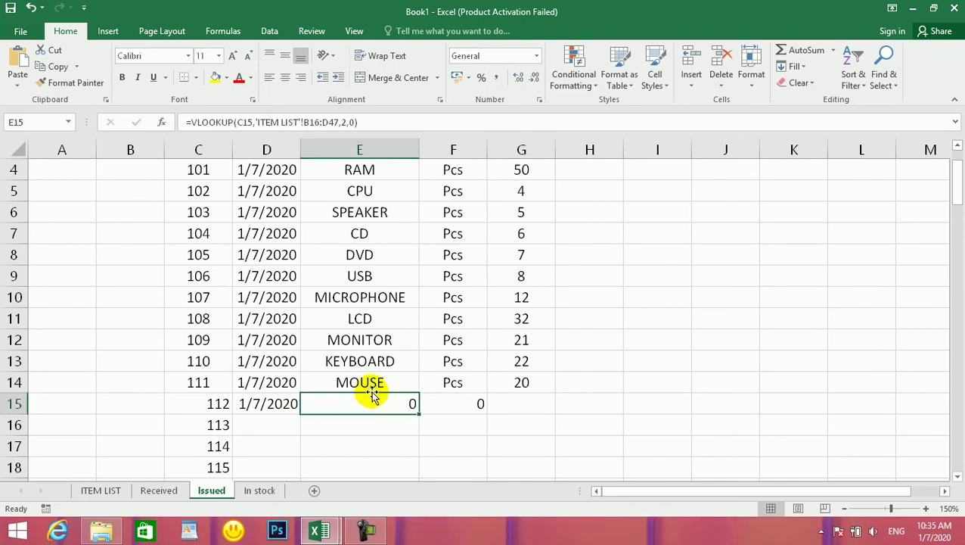
pyautogui.scroll(1, 387, 344)
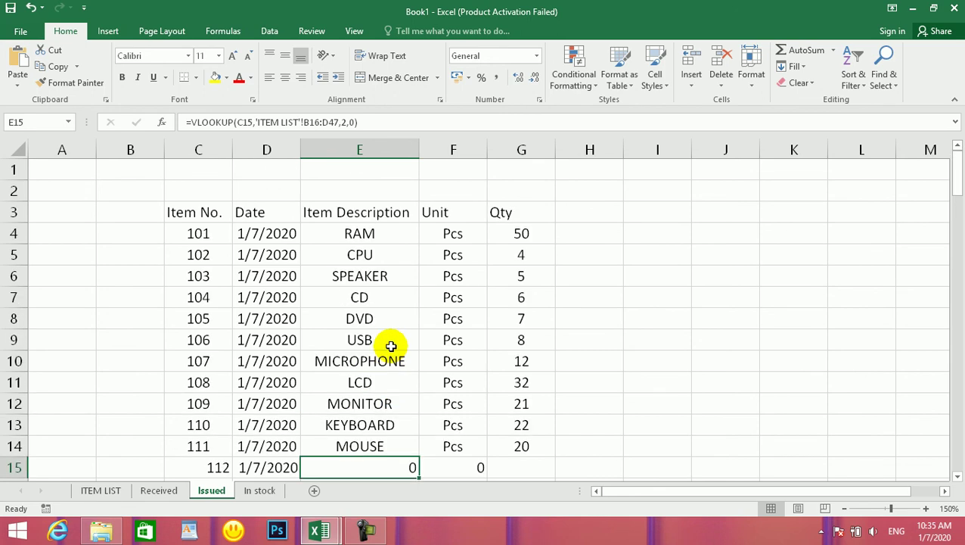
pyautogui.click(144, 490)
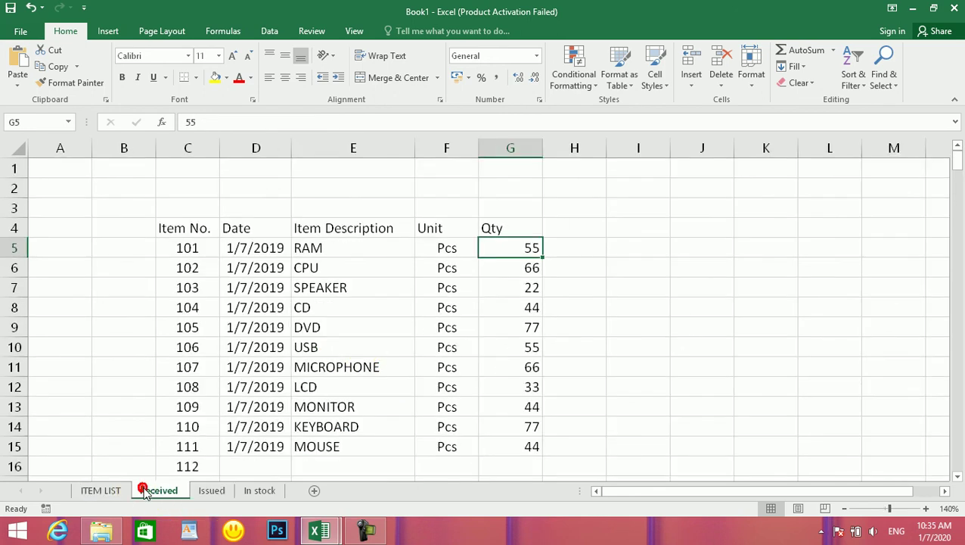
pyautogui.click(211, 492)
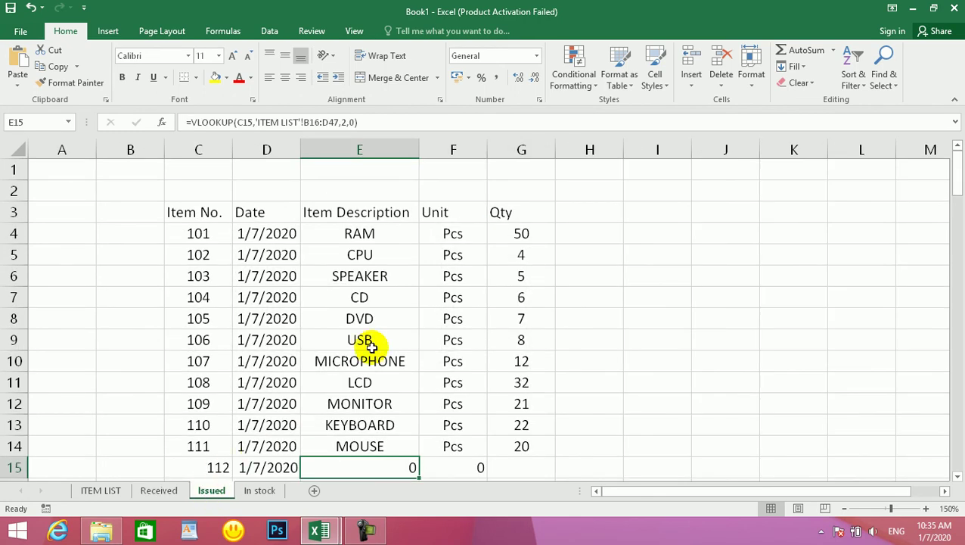
pyautogui.click(379, 238)
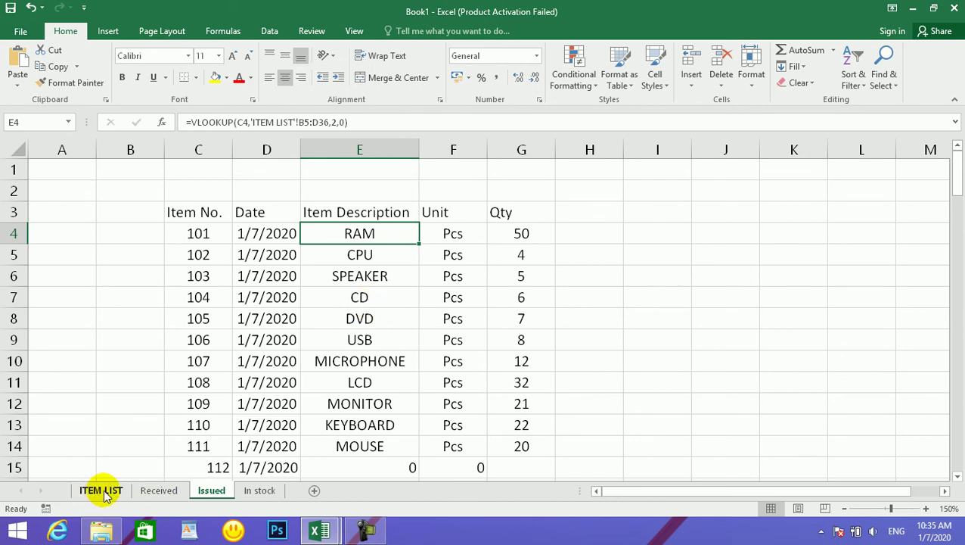
pyautogui.scroll(-1, 409, 393)
pyautogui.click(263, 490)
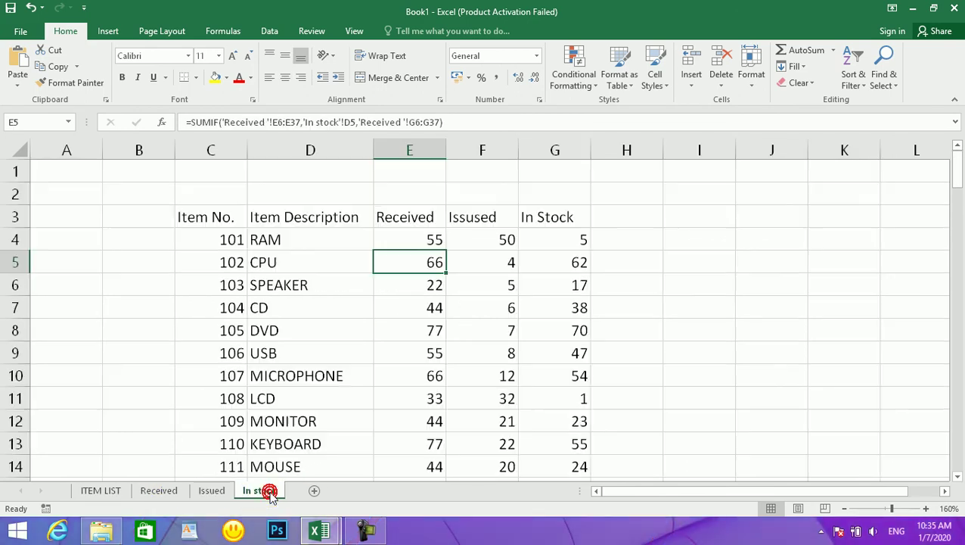
pyautogui.click(211, 490)
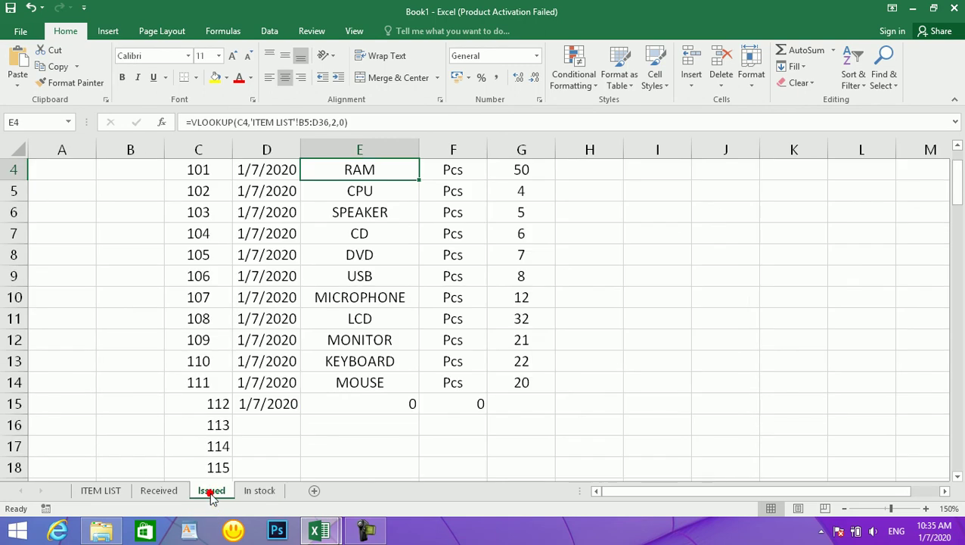
pyautogui.scroll(1, 341, 407)
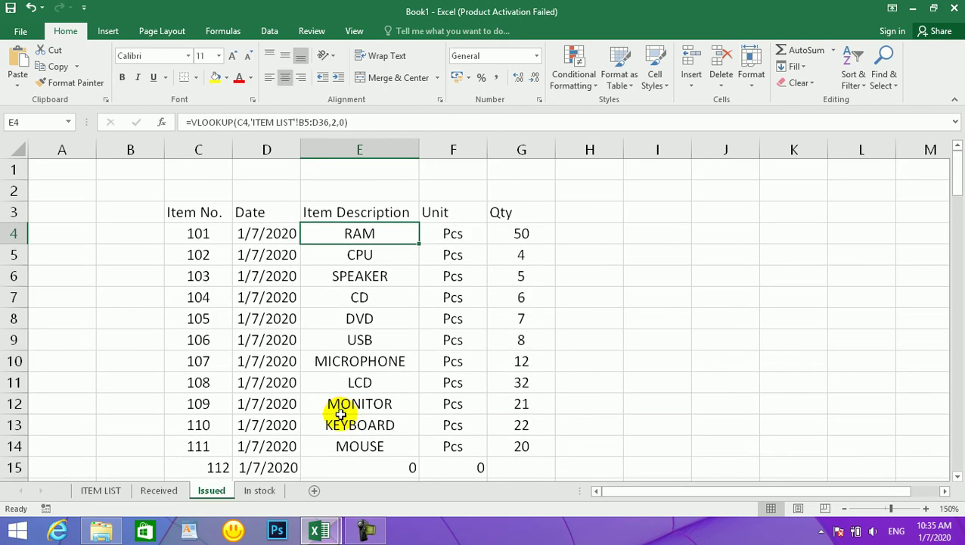
# Enter RAM as the item description and Pcs as the unit for item 112 on the Issued sheet.
pyautogui.click(355, 466)
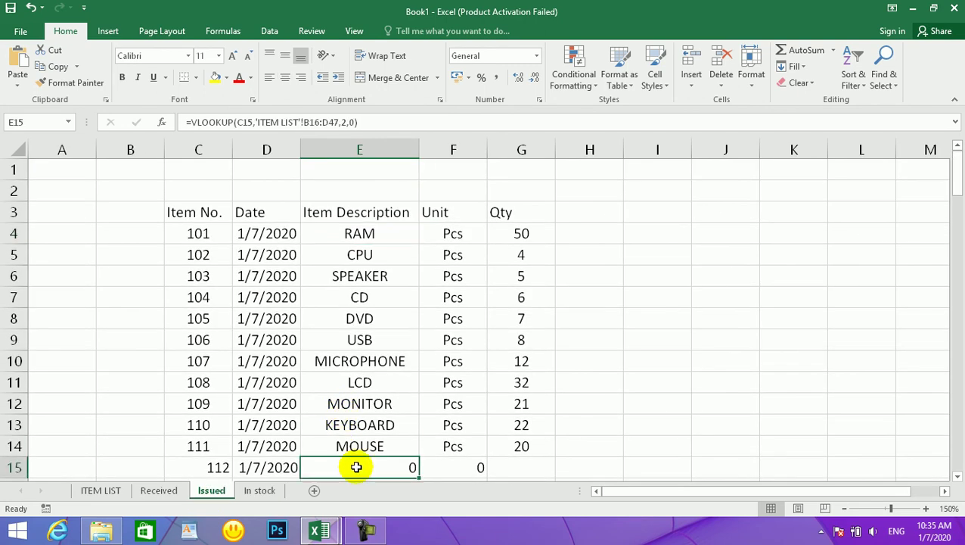
pyautogui.scroll(-2, 377, 432)
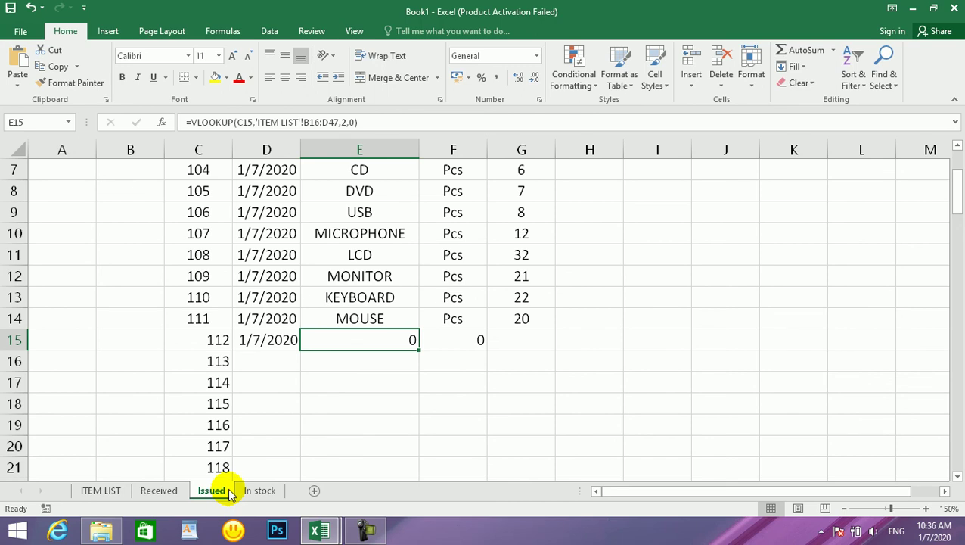
pyautogui.click(101, 491)
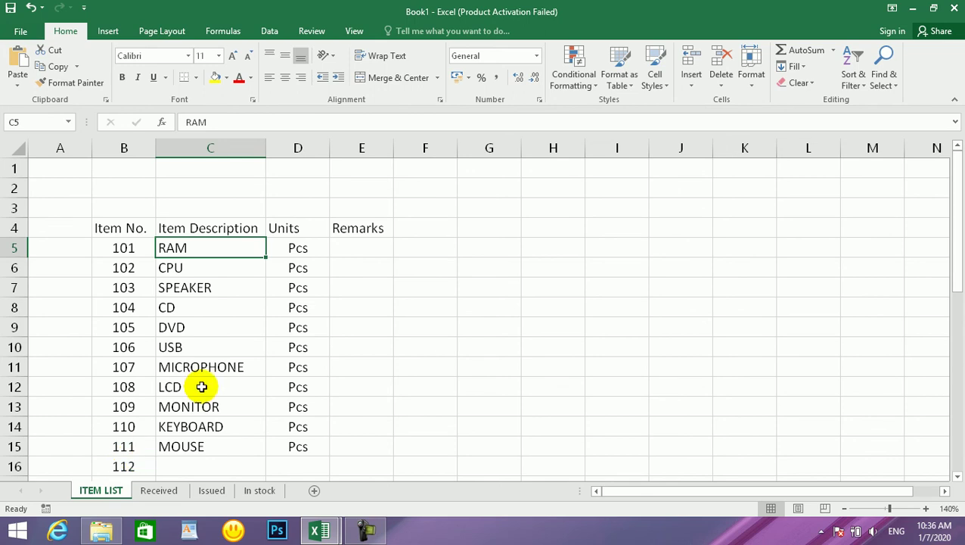
pyautogui.click(186, 490)
pyautogui.click(218, 491)
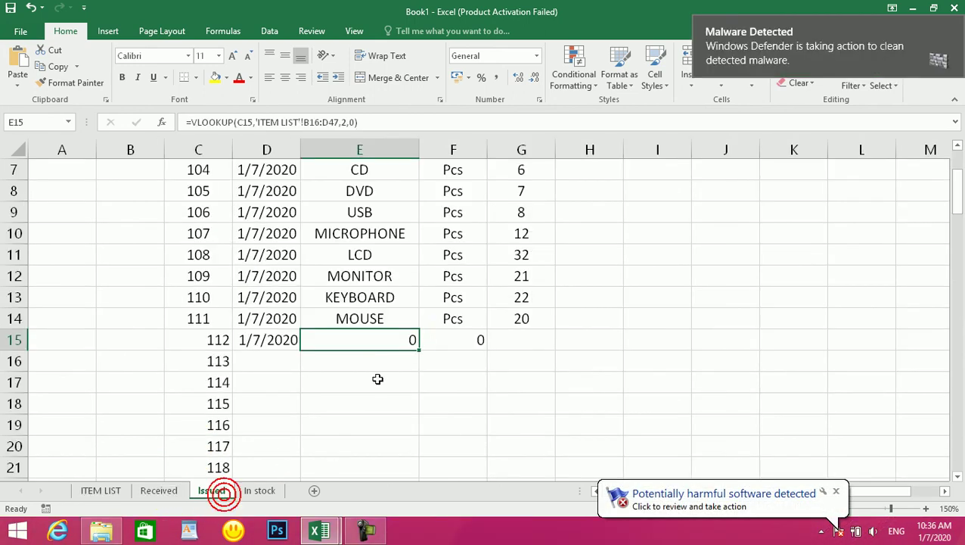
pyautogui.write('RAM')
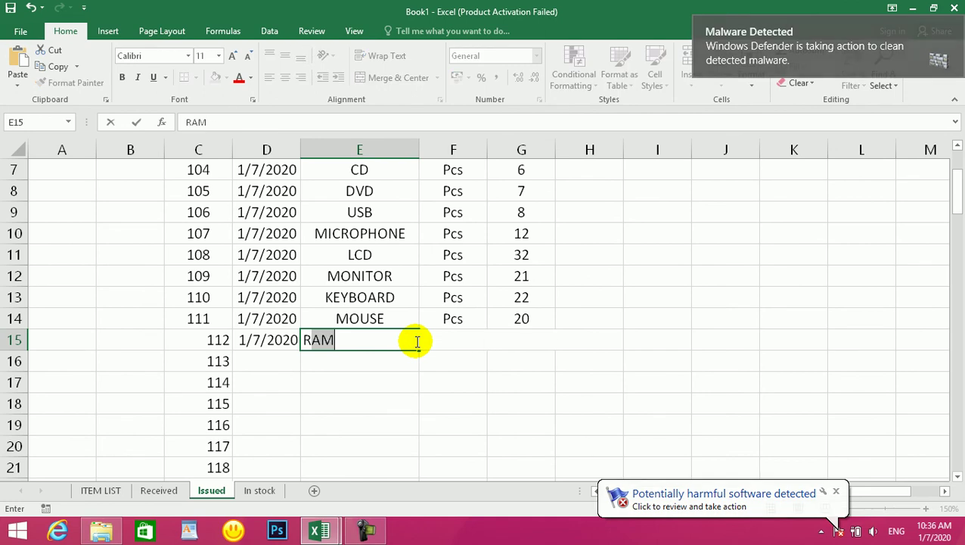
pyautogui.press('Return')
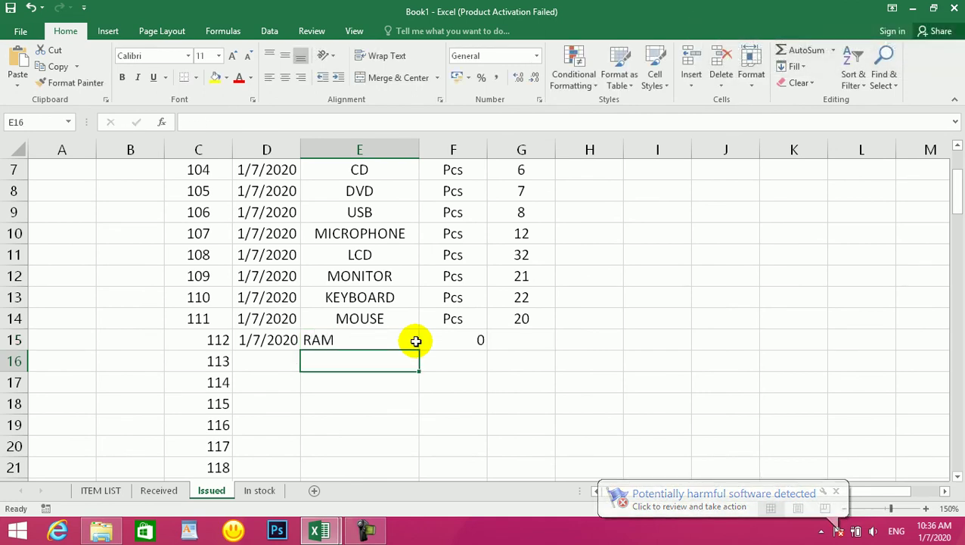
pyautogui.click(470, 335)
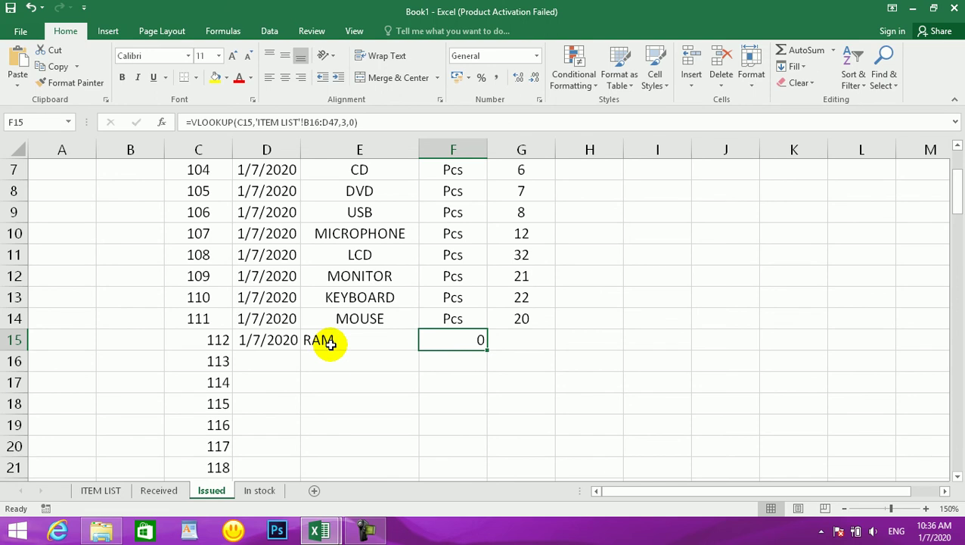
pyautogui.write('P')
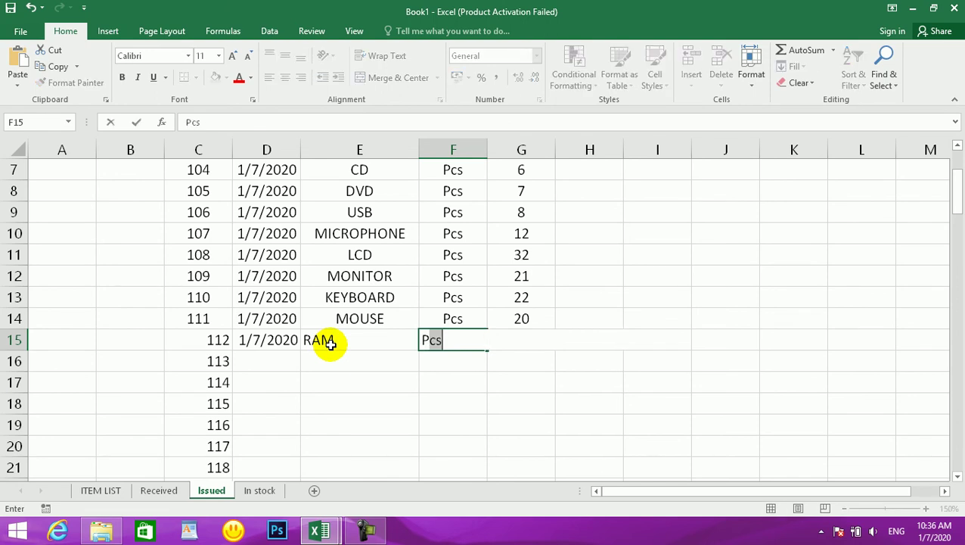
pyautogui.press('Return')
pyautogui.click(538, 336)
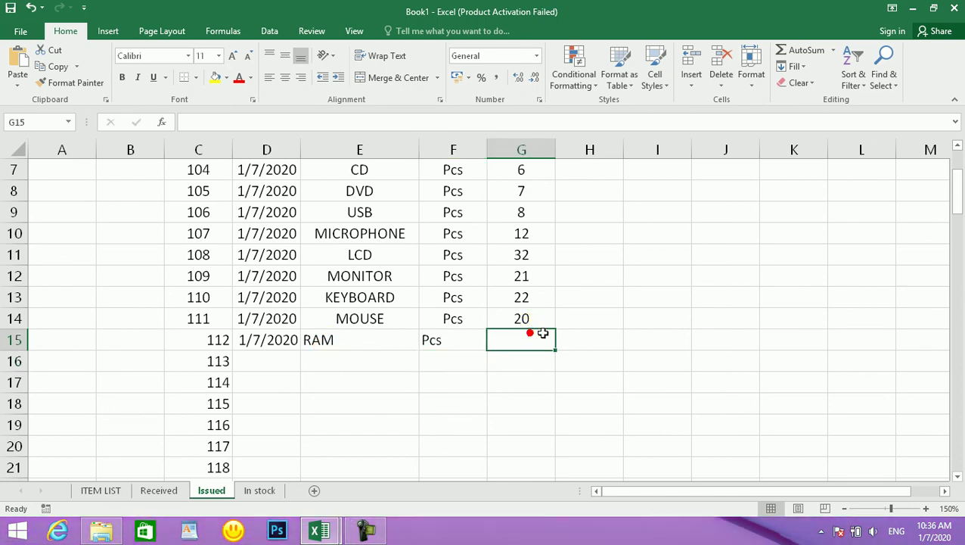
# Clear the item description and unit cells E15:F15 of item 112 on the Issued sheet.
pyautogui.scroll(2, 569, 308)
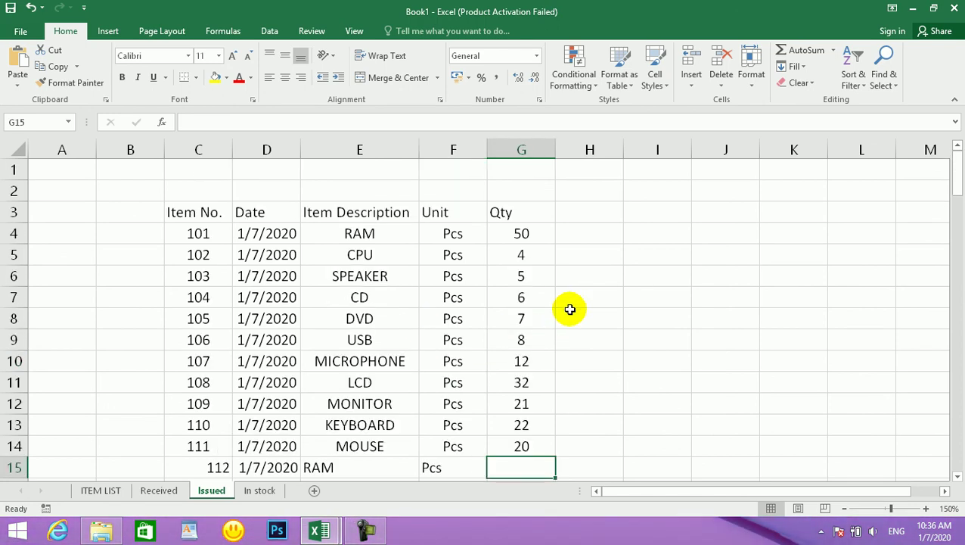
pyautogui.scroll(-1, 570, 309)
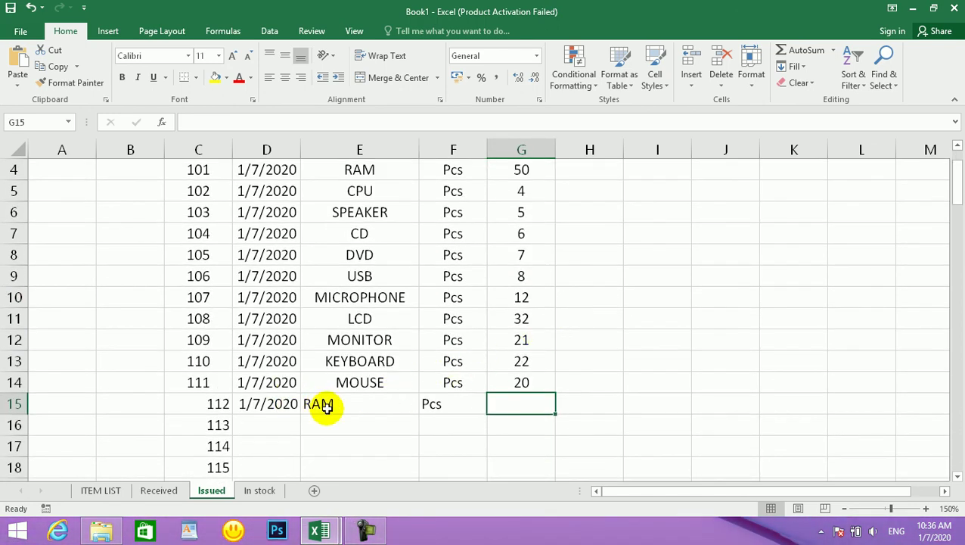
pyautogui.moveTo(333, 405); pyautogui.dragTo(437, 402)
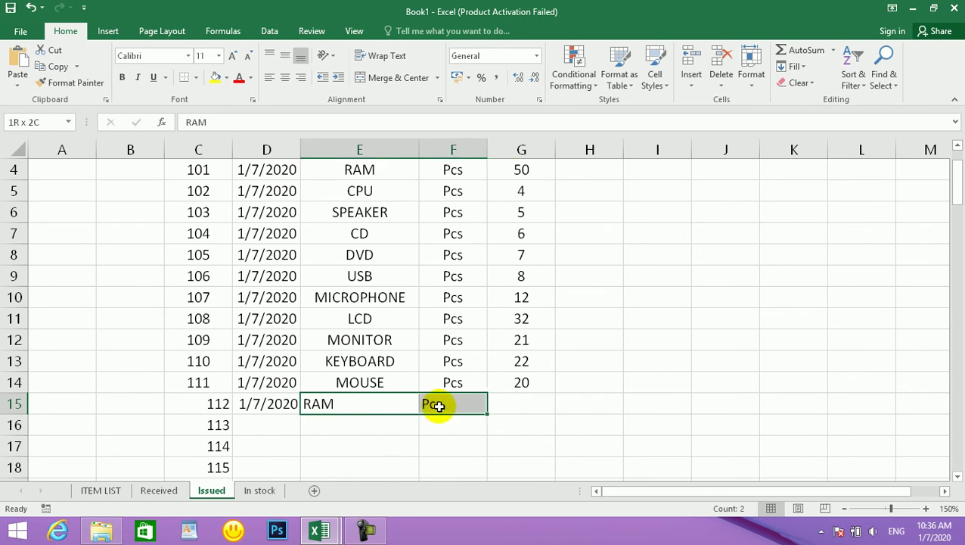
pyautogui.press('Delete')
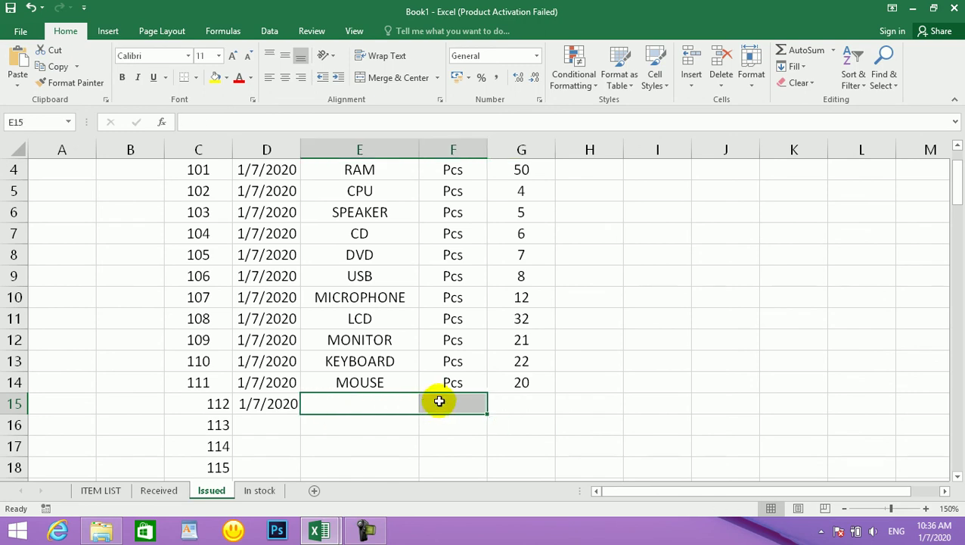
# Add RAM as the description and Pcs as the unit for item 112 in row 16 of the ITEM LIST sheet.
pyautogui.click(96, 490)
pyautogui.click(224, 401)
pyautogui.click(188, 463)
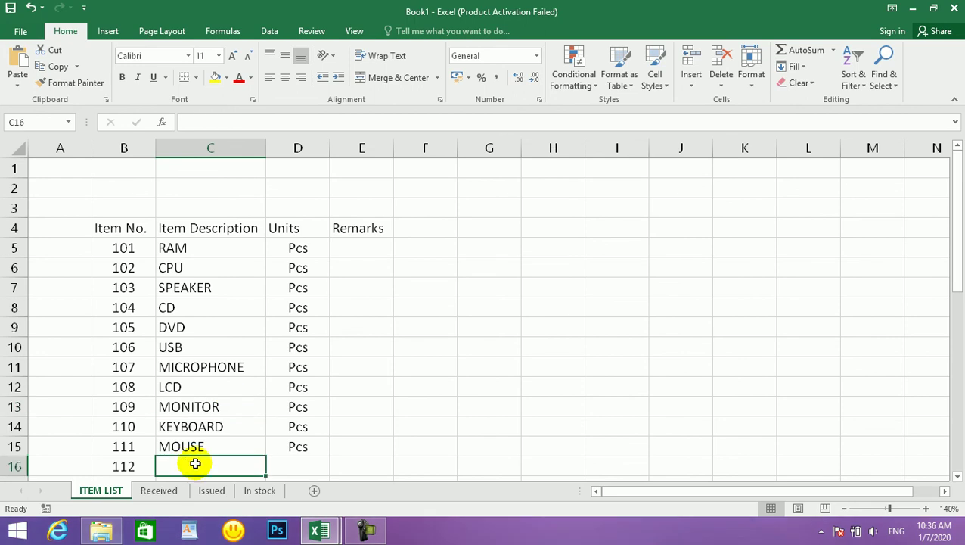
pyautogui.write('ra')
pyautogui.press('BackSpace')
pyautogui.press('BackSpace')
pyautogui.press('BackSpace')
pyautogui.write('RAM')
pyautogui.press('Tab')
pyautogui.write('PC')
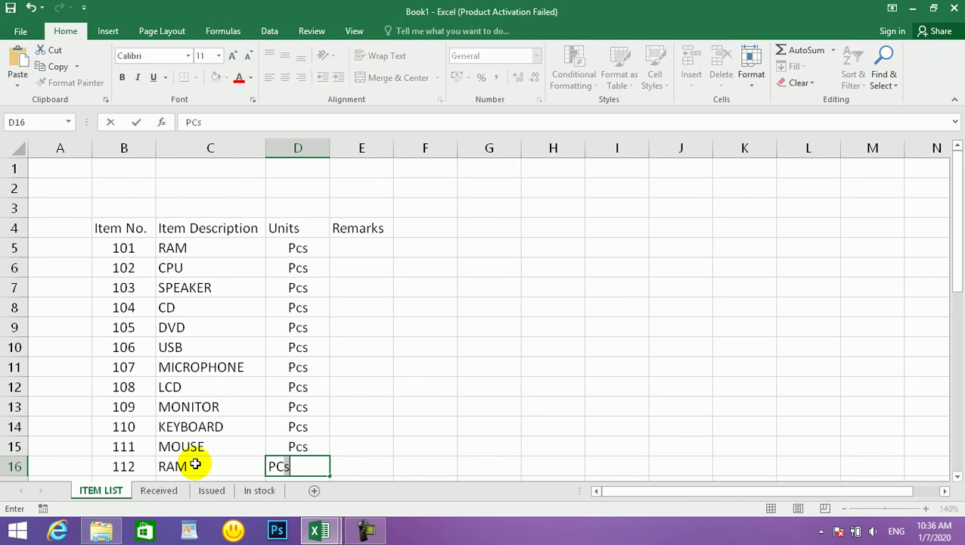
pyautogui.write('s')
pyautogui.press('Tab')
# Complete row 16 for item 112 on the Received sheet with date 1/7/2019, description RAM, unit Pcs and quantity 5.
pyautogui.click(166, 490)
pyautogui.scroll(-1, 310, 431)
pyautogui.moveTo(261, 389); pyautogui.dragTo(261, 406)
pyautogui.click(312, 406)
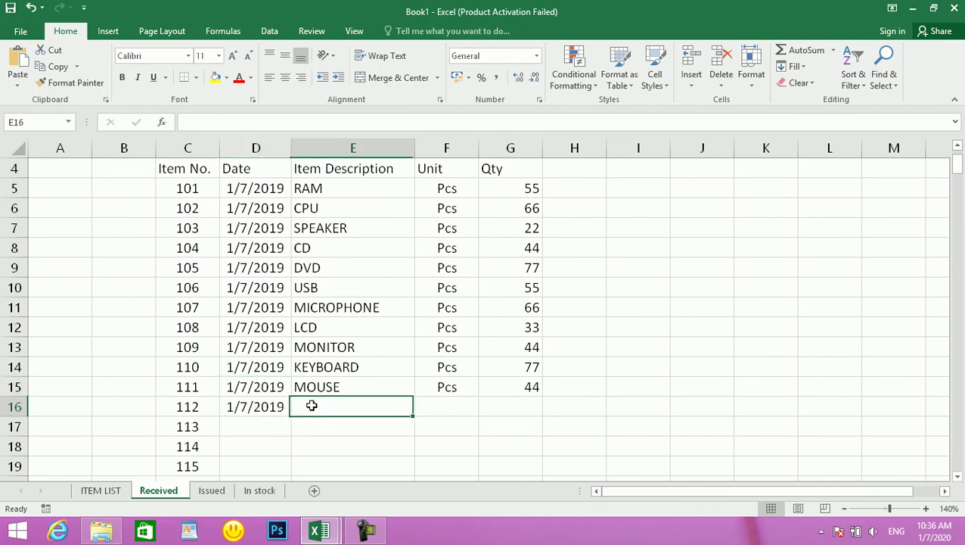
pyautogui.write('r')
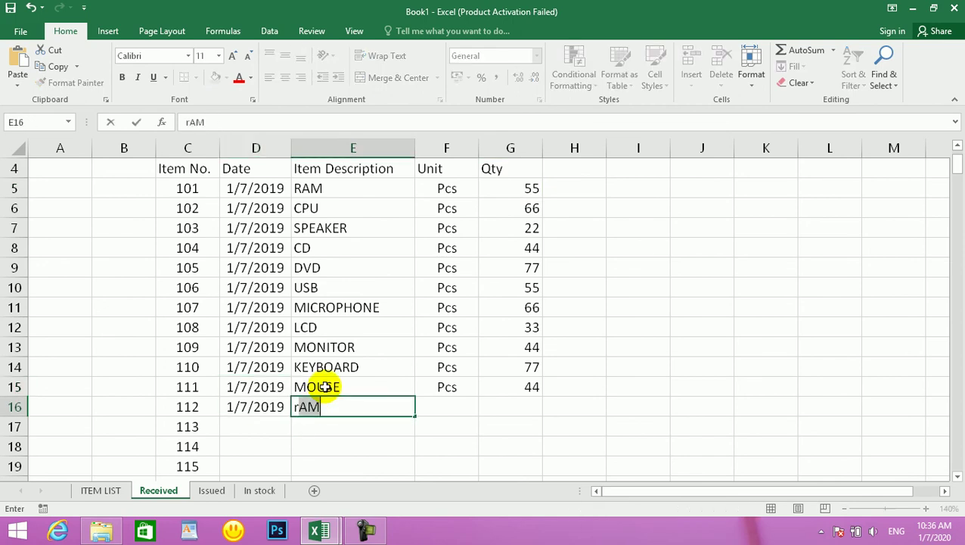
pyautogui.press('BackSpace')
pyautogui.write('r')
pyautogui.press('Tab')
pyautogui.write('p')
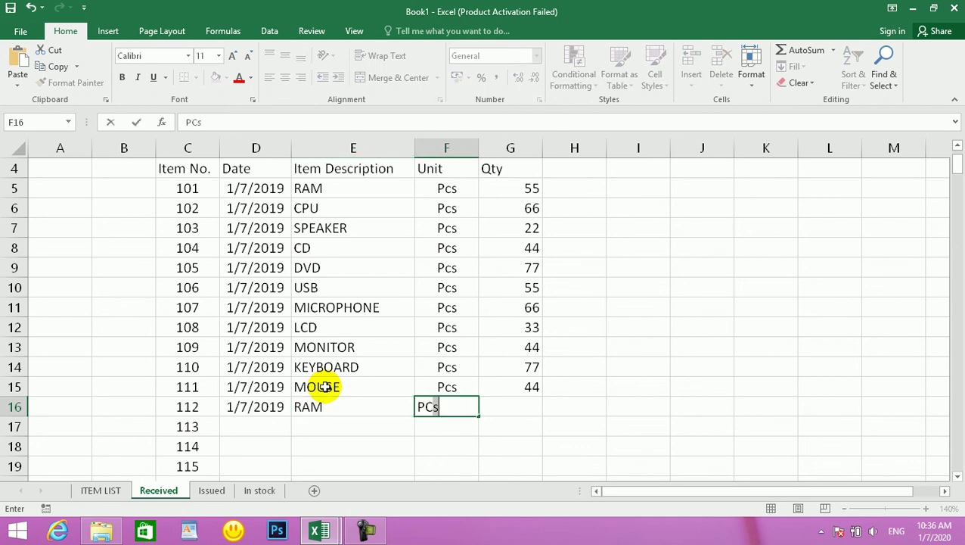
pyautogui.press('Tab')
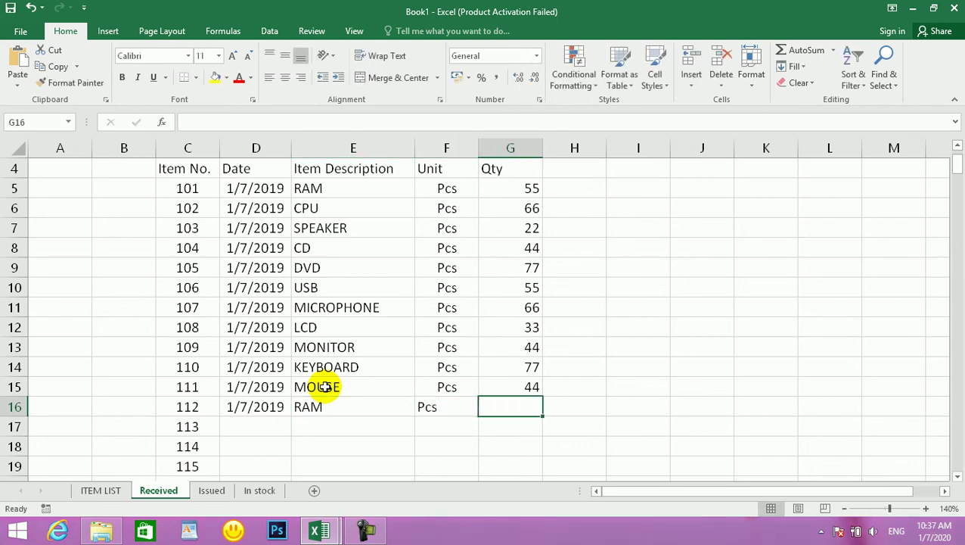
pyautogui.write('5')
pyautogui.press('Tab')
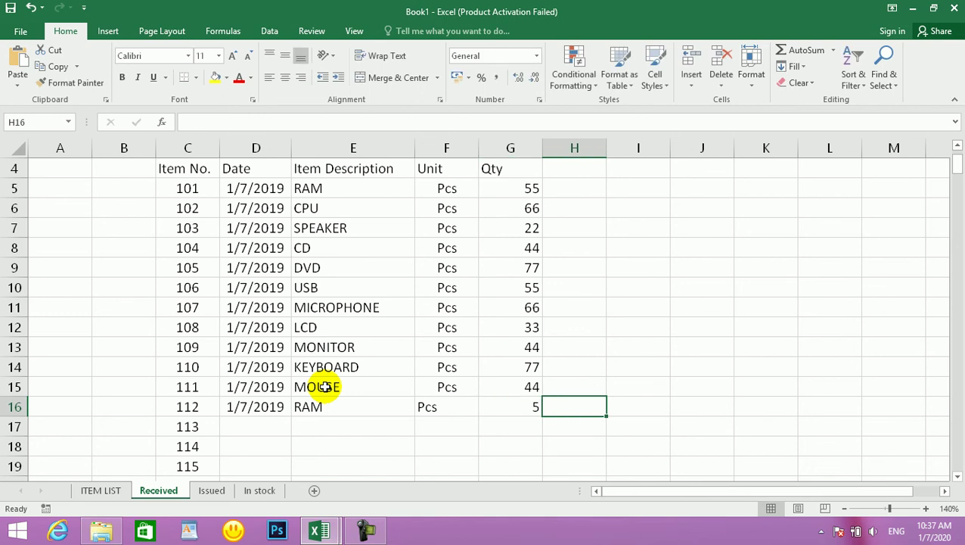
# Check the RAM received total and the stock formula in G4 on the In stock sheet.
pyautogui.click(211, 490)
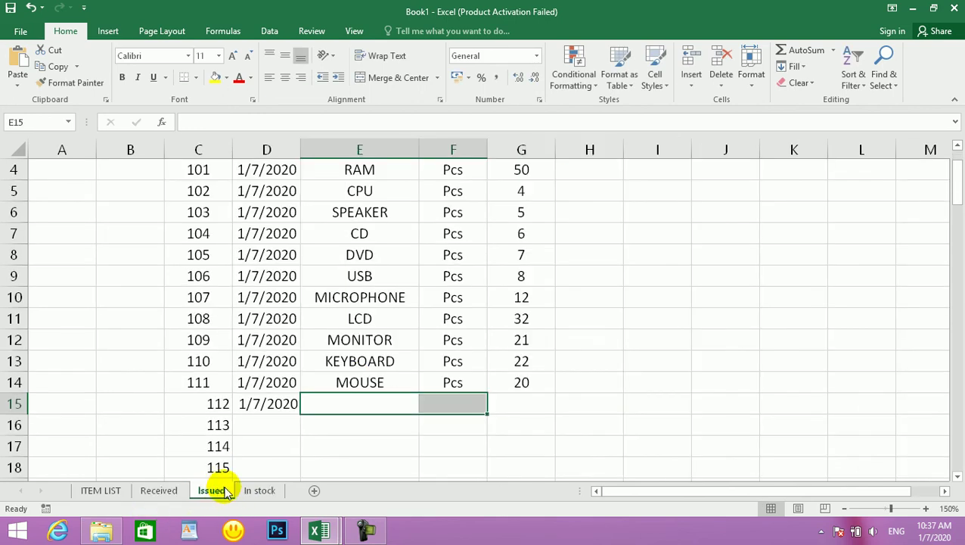
pyautogui.click(262, 492)
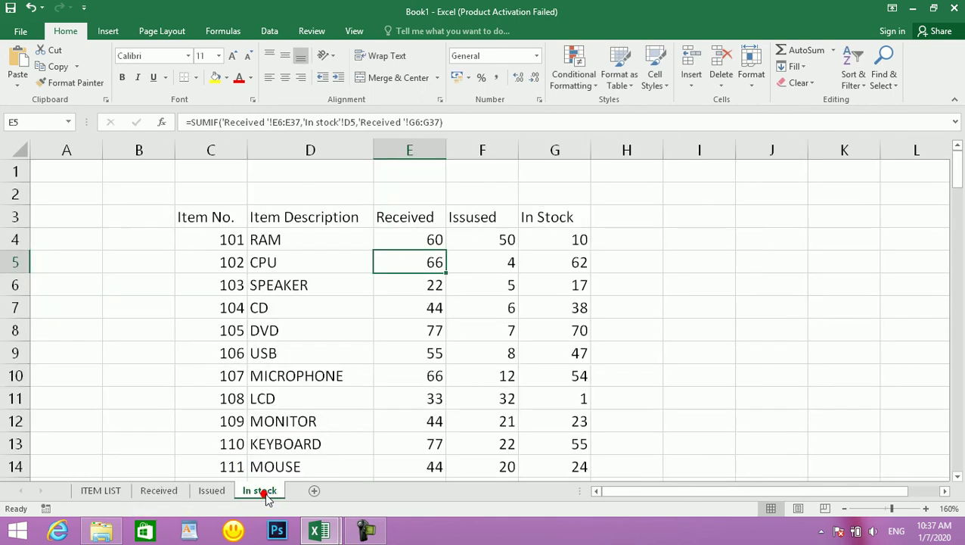
pyautogui.click(561, 236)
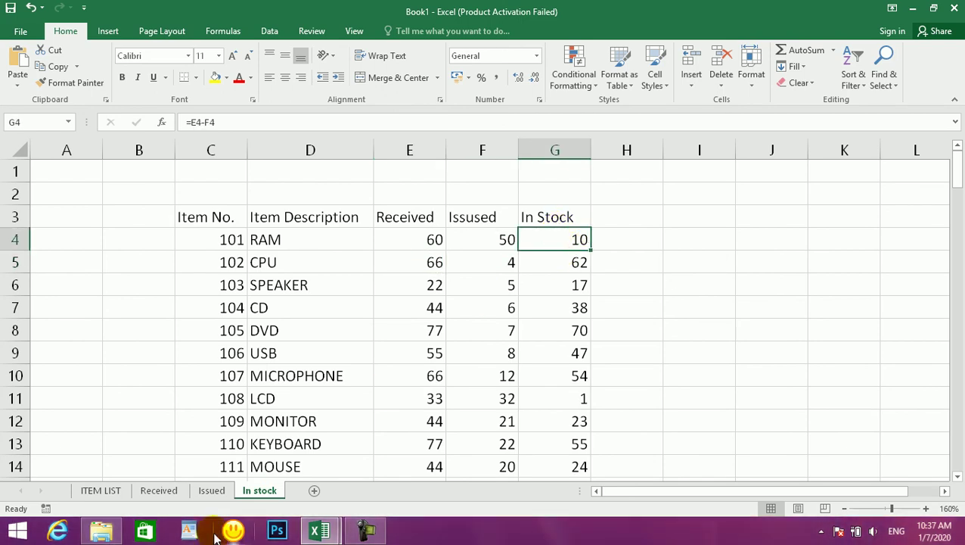
# Complete row 15 for item 112 on the Issued sheet with RAM, Pcs and quantity 5, and check the RAM stock on the In stock sheet.
pyautogui.click(211, 490)
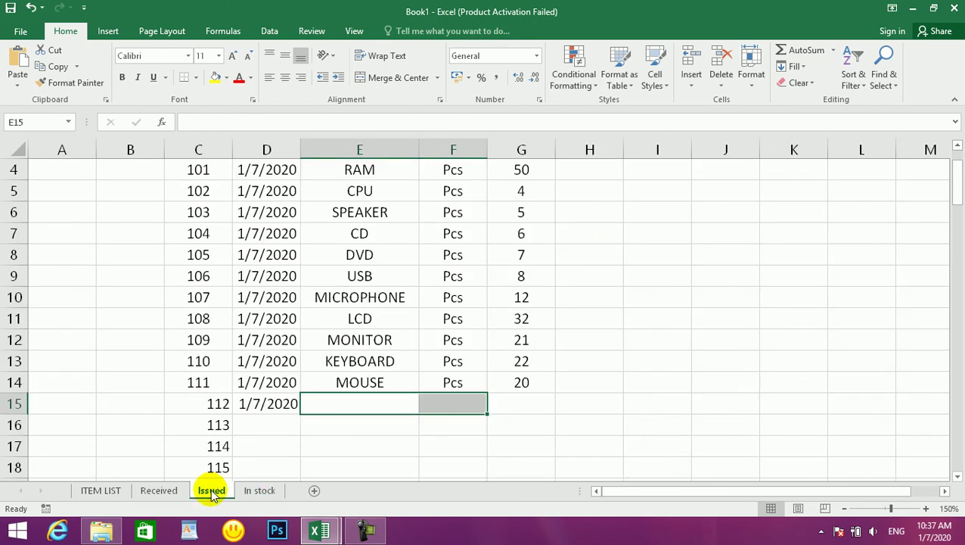
pyautogui.click(366, 424)
pyautogui.click(364, 408)
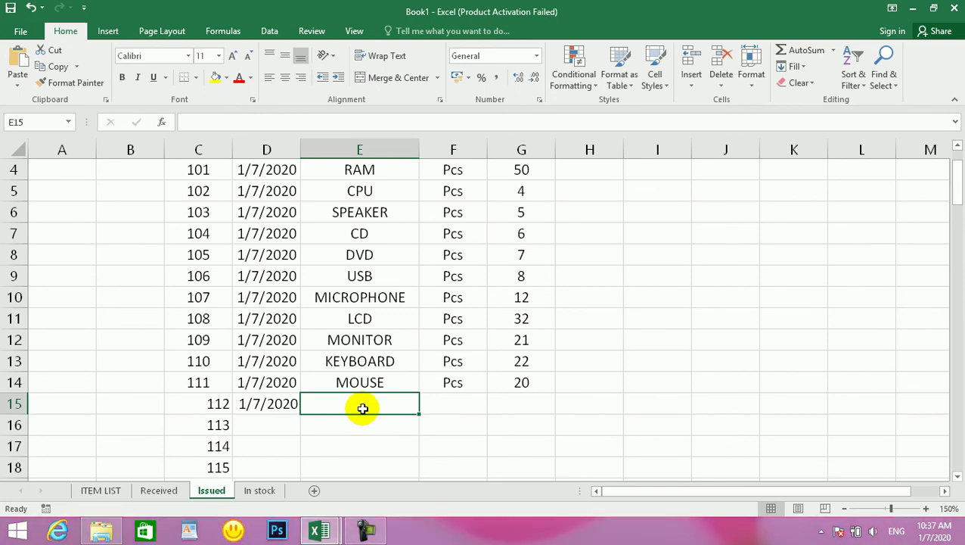
pyautogui.write('R')
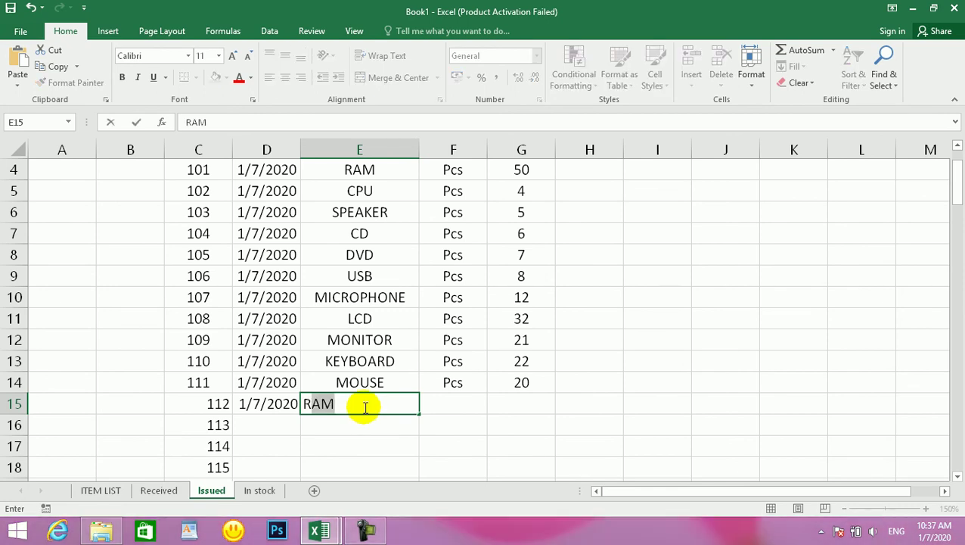
pyautogui.press('Tab')
pyautogui.write('P')
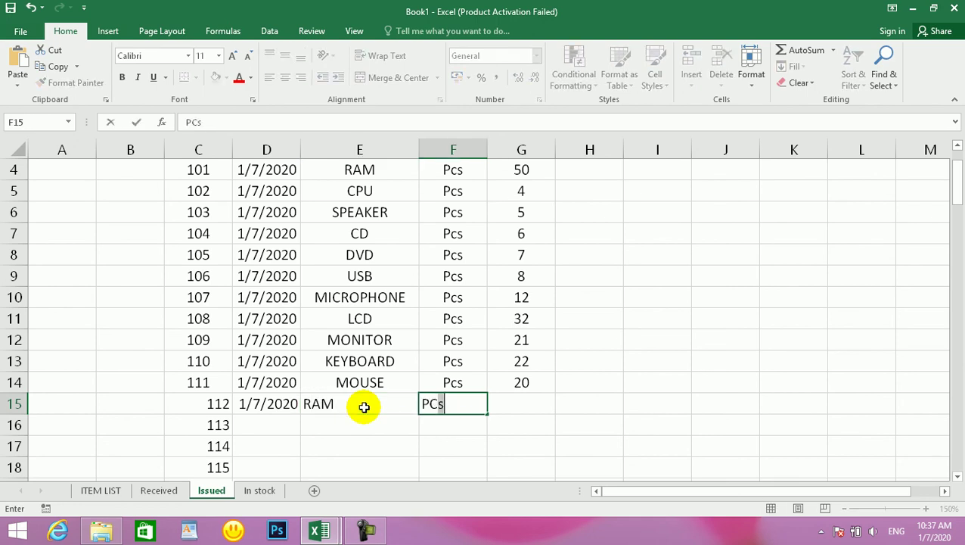
pyautogui.press('Tab')
pyautogui.write('5')
pyautogui.press('Return')
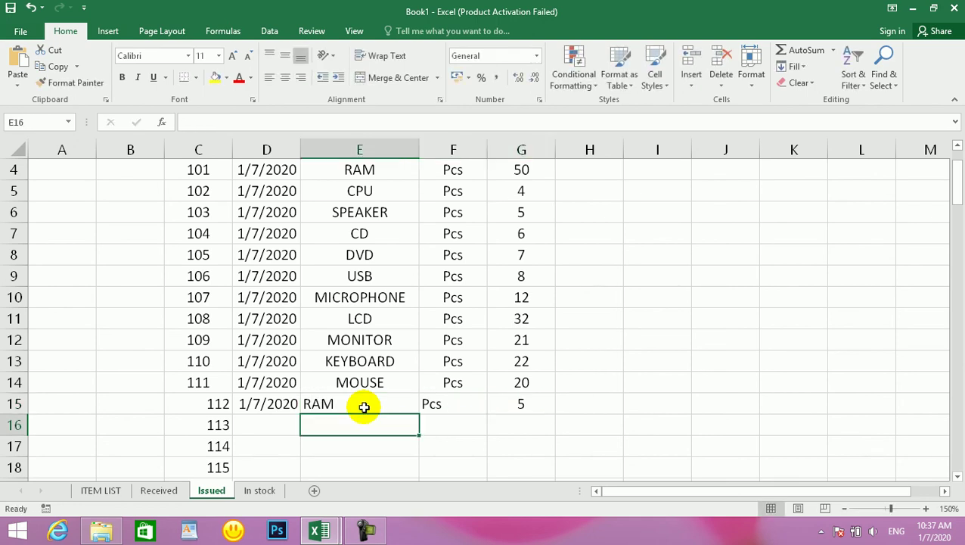
pyautogui.click(267, 490)
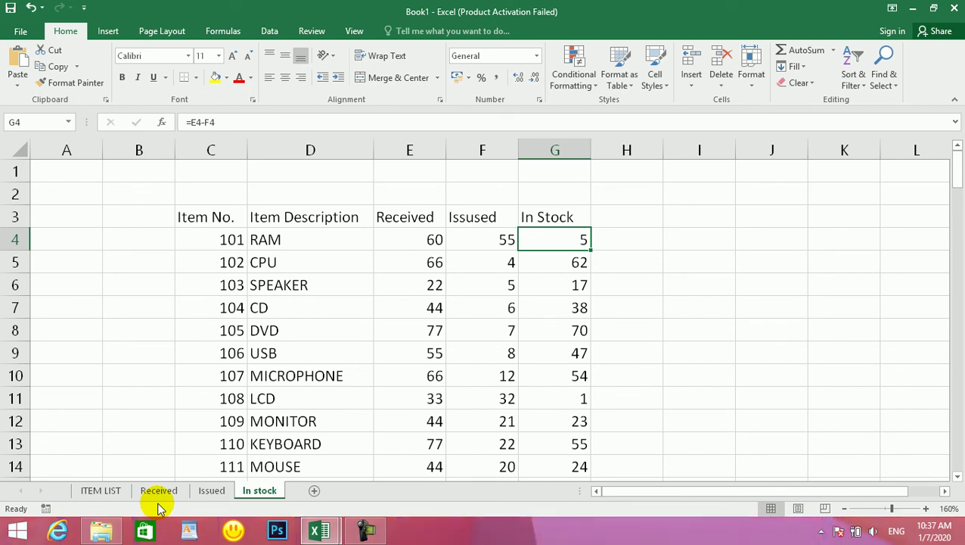
# Enter LCD, unit Pcs and quantity 1 for item 113 in row 16 of the Issued sheet.
pyautogui.click(212, 492)
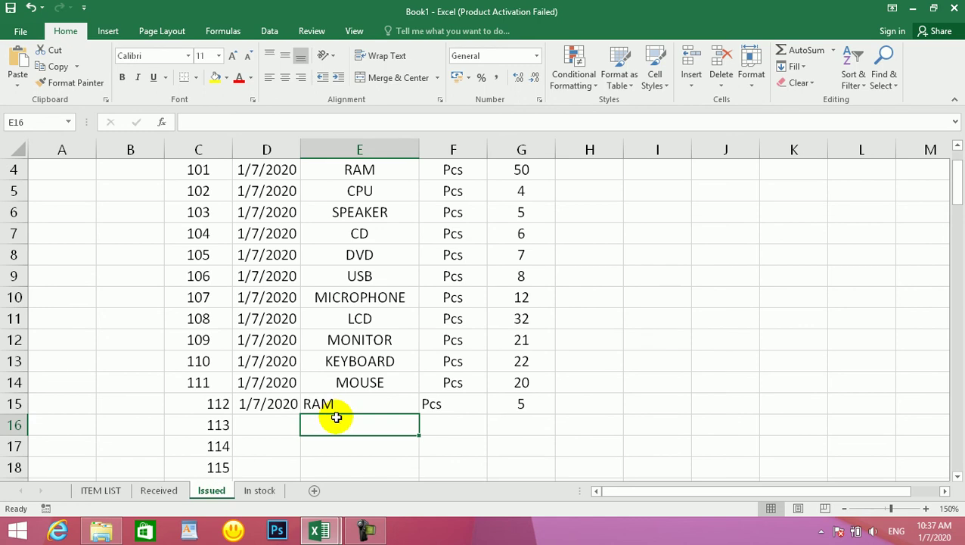
pyautogui.write('LCD')
pyautogui.press('Tab')
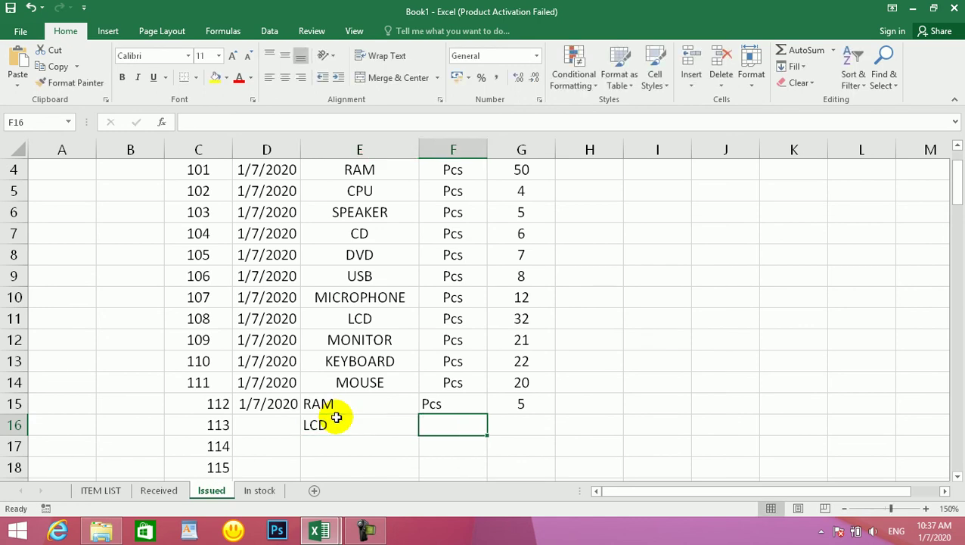
pyautogui.write('Pcs')
pyautogui.press('Tab')
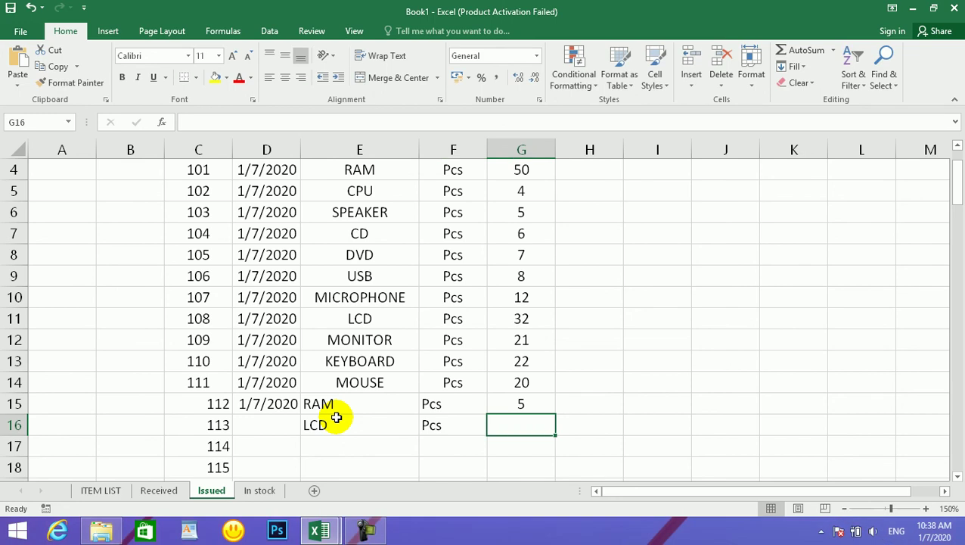
pyautogui.write('1')
pyautogui.press('Return')
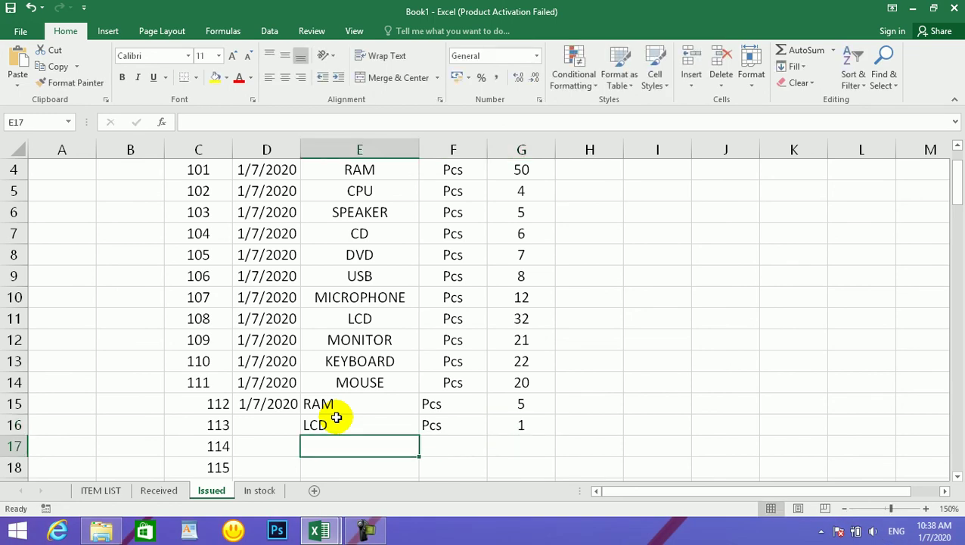
# Check the LCD stock in G11 on the In stock sheet and review the entries on the Received and ITEM LIST sheets.
pyautogui.click(261, 490)
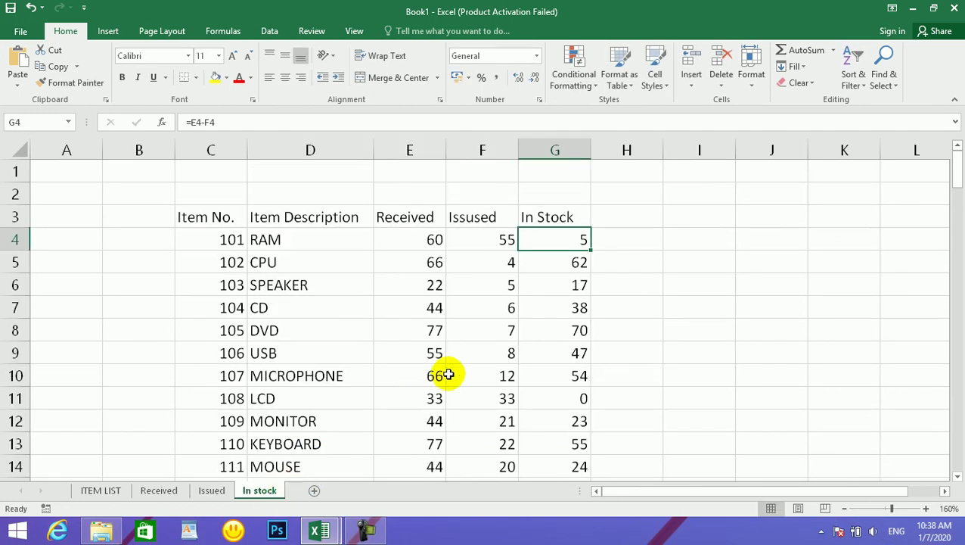
pyautogui.click(547, 396)
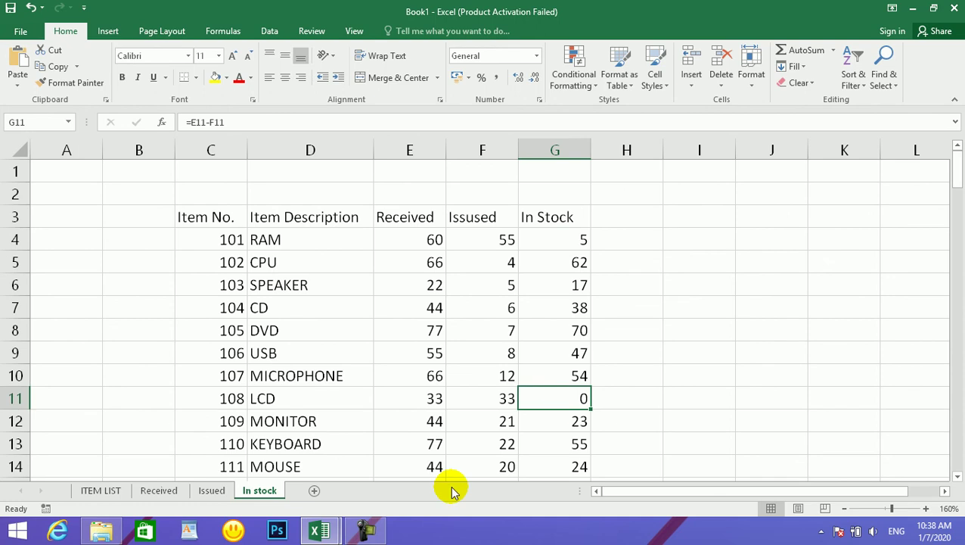
pyautogui.click(158, 490)
pyautogui.scroll(-2, 300, 409)
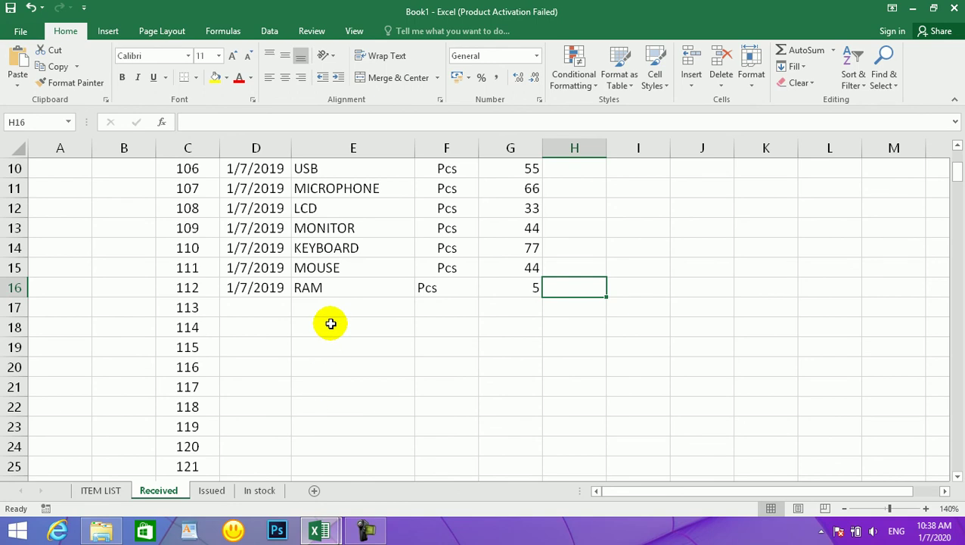
pyautogui.click(259, 490)
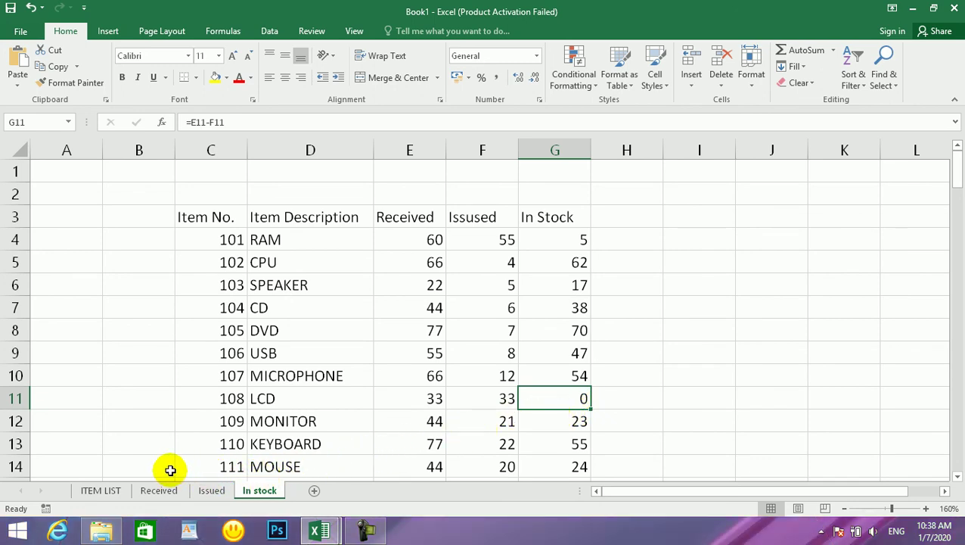
pyautogui.click(115, 492)
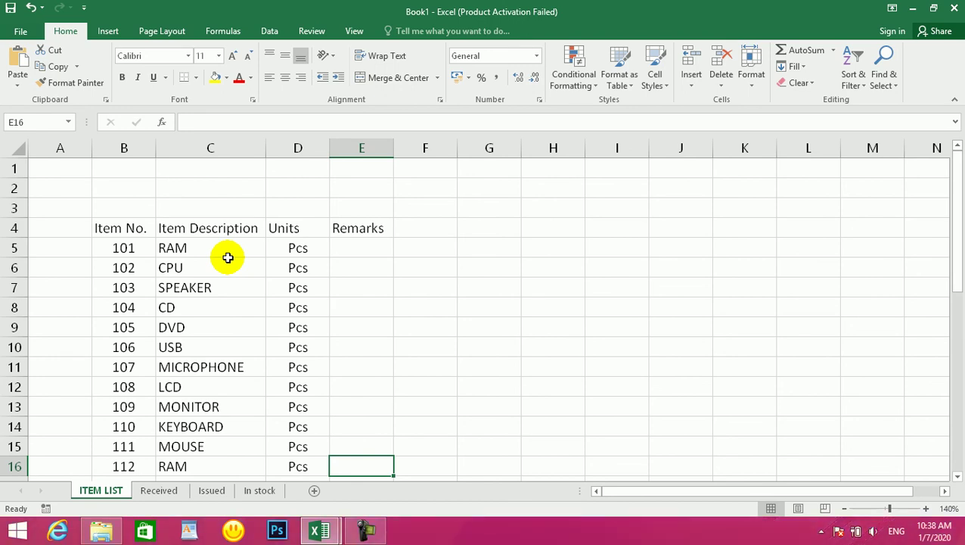
pyautogui.scroll(-1, 228, 258)
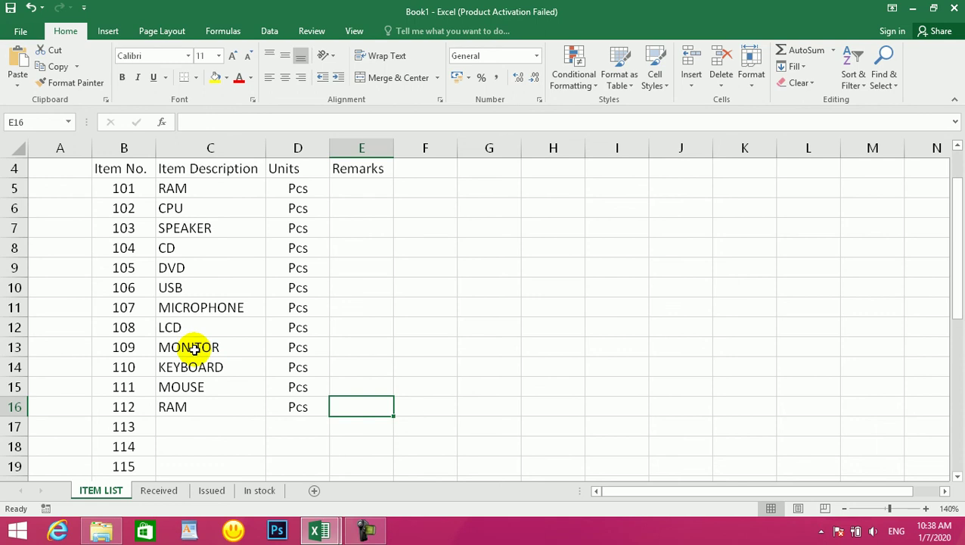
pyautogui.scroll(1, 194, 349)
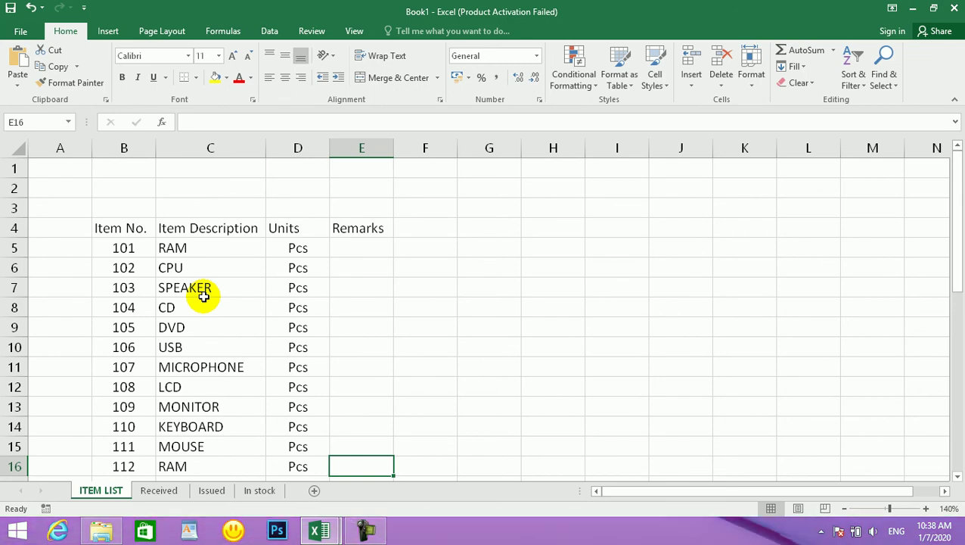
# Fill the date 1/7/2019 from D16 down to D17 for item 113 on the Received sheet.
pyautogui.click(159, 490)
pyautogui.click(266, 304)
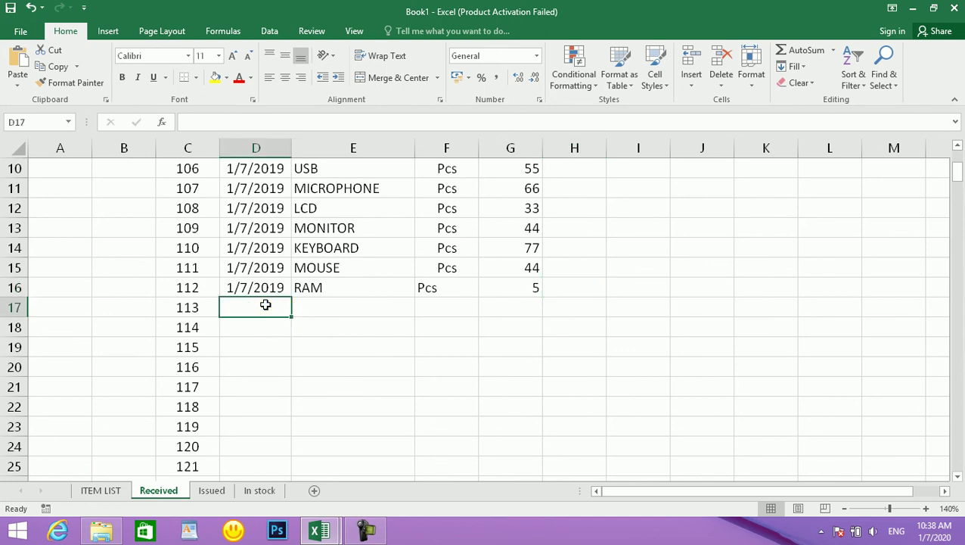
pyautogui.moveTo(261, 286); pyautogui.dragTo(261, 299)
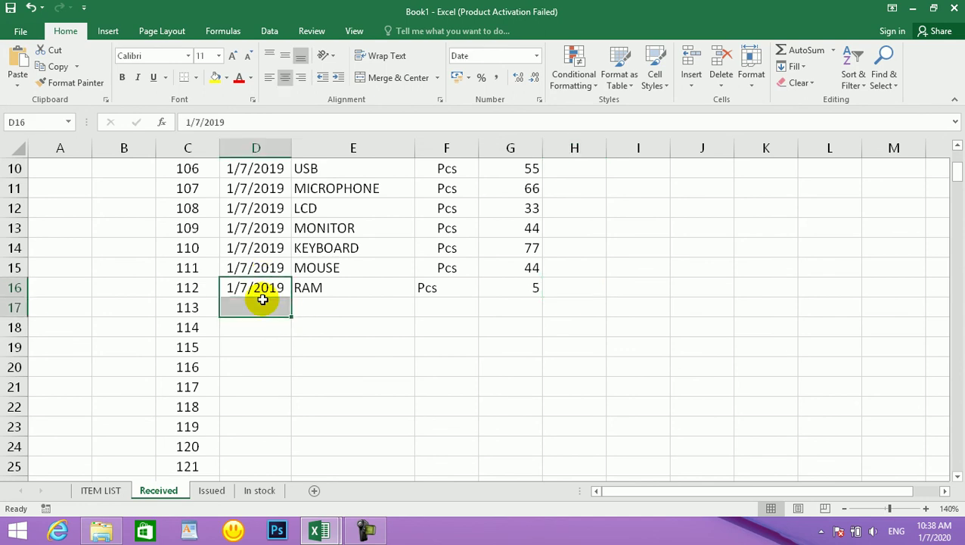
pyautogui.hotkey('ctrl', 'd')
# Enter LCD, Pcs and quantity 10 in E17:G17 of the Received sheet, and check the In Stock column on the In stock sheet.
pyautogui.click(314, 305)
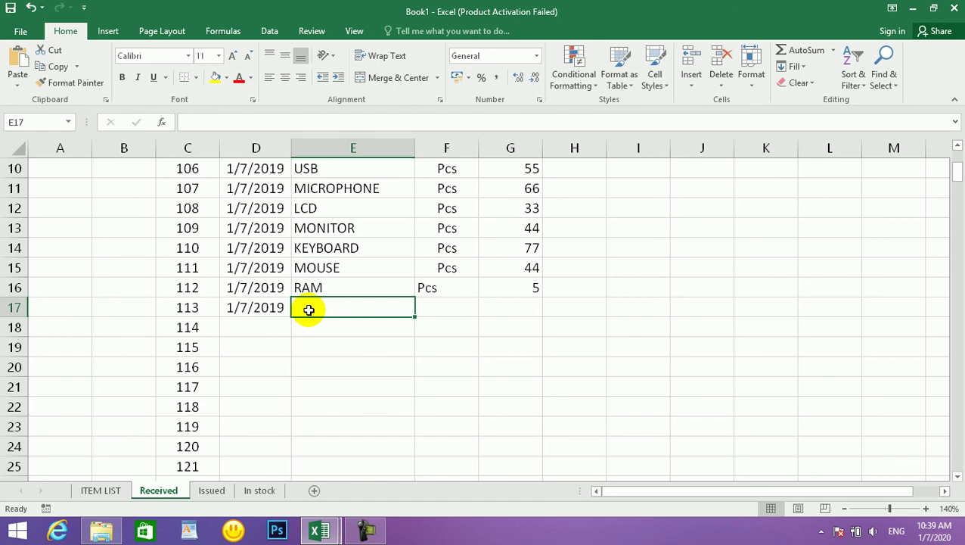
pyautogui.write('LCD')
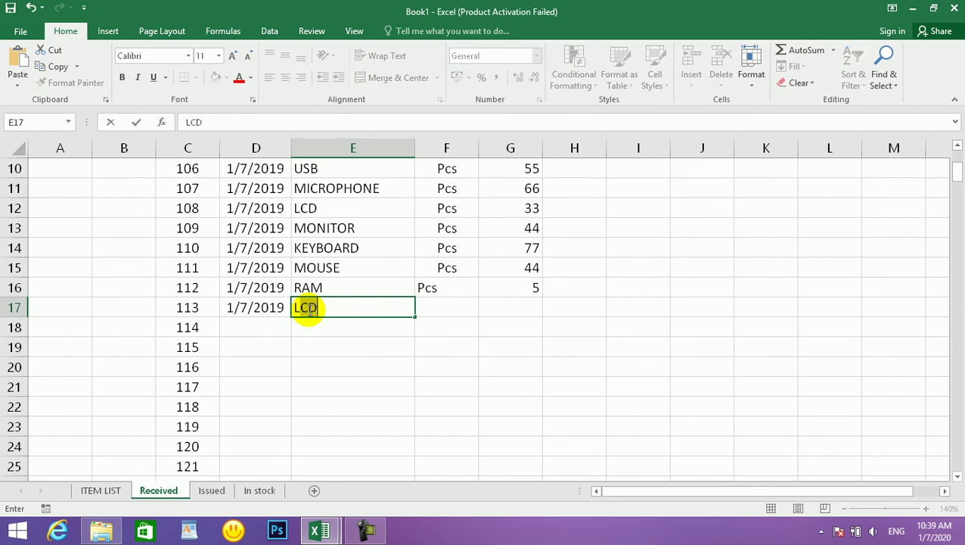
pyautogui.press('Tab')
pyautogui.write('Pcs')
pyautogui.press('Tab')
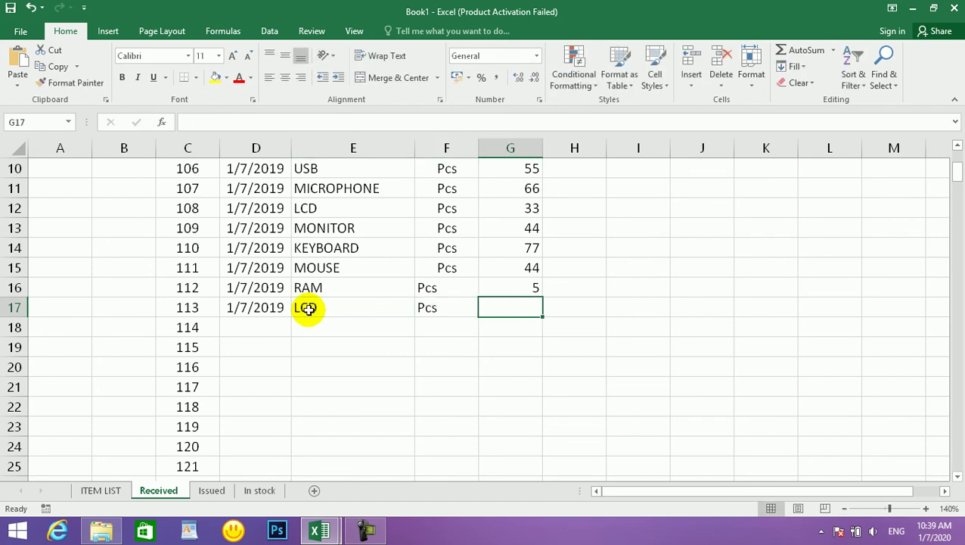
pyautogui.write('10')
pyautogui.press('Return')
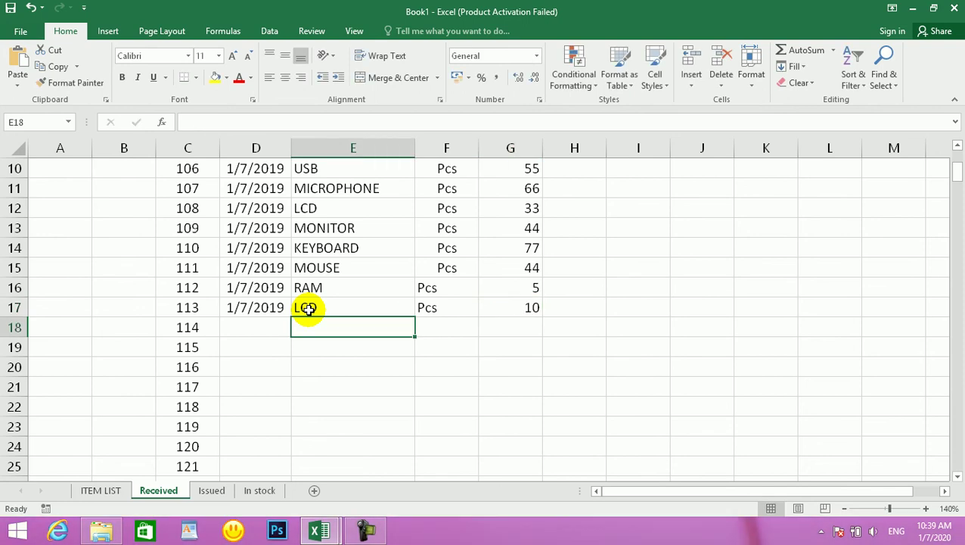
pyautogui.click(253, 490)
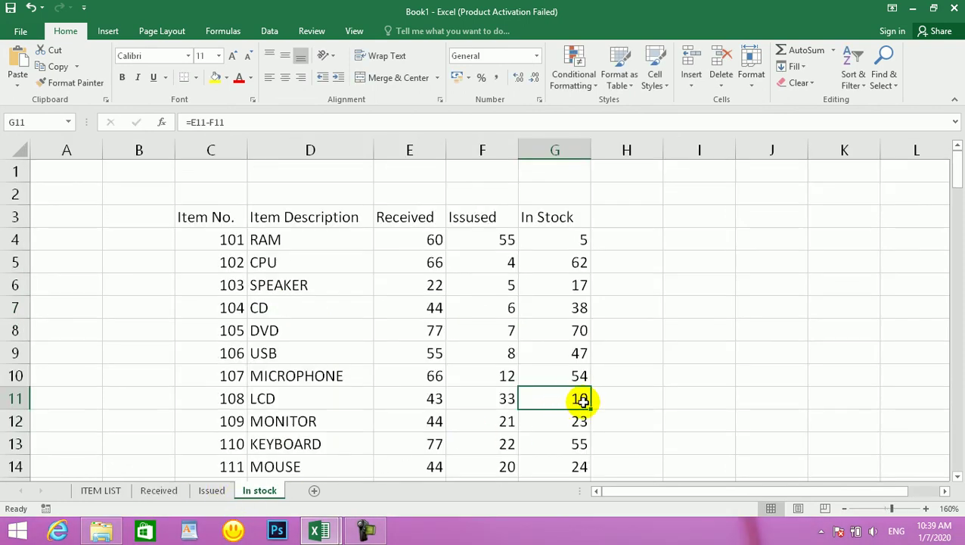
pyautogui.moveTo(549, 217); pyautogui.dragTo(556, 393)
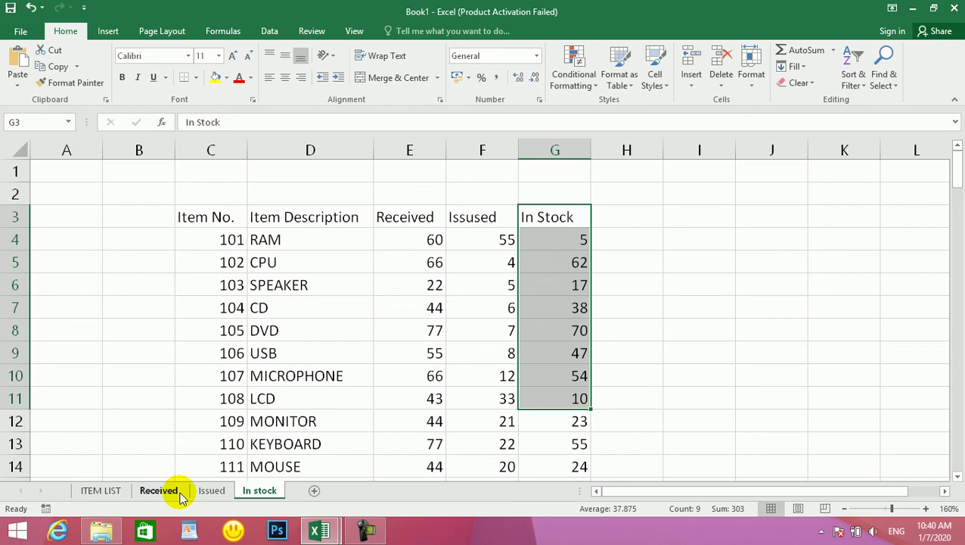
# Save the workbook to the Desktop as an Excel Workbook named Inventory System.
pyautogui.hotkey('ctrl', 's')
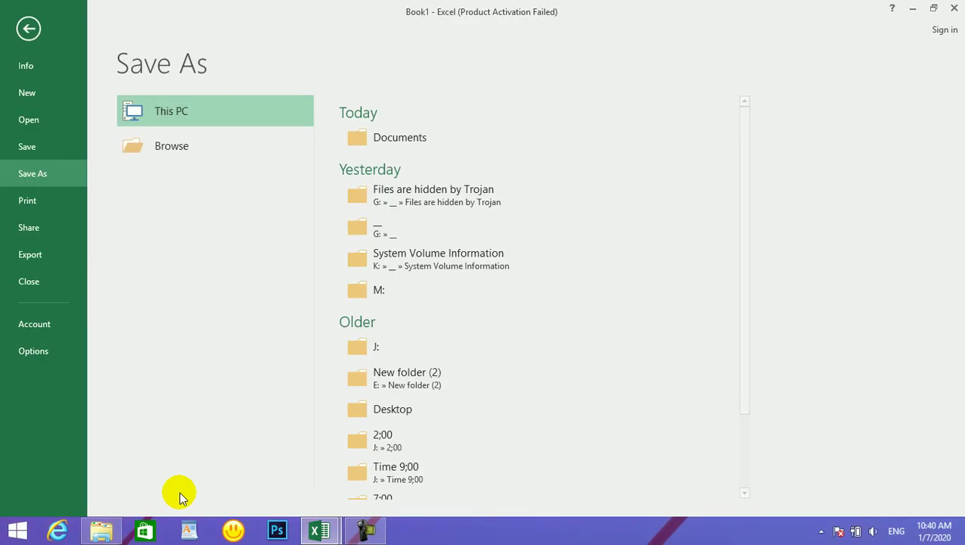
pyautogui.click(150, 144)
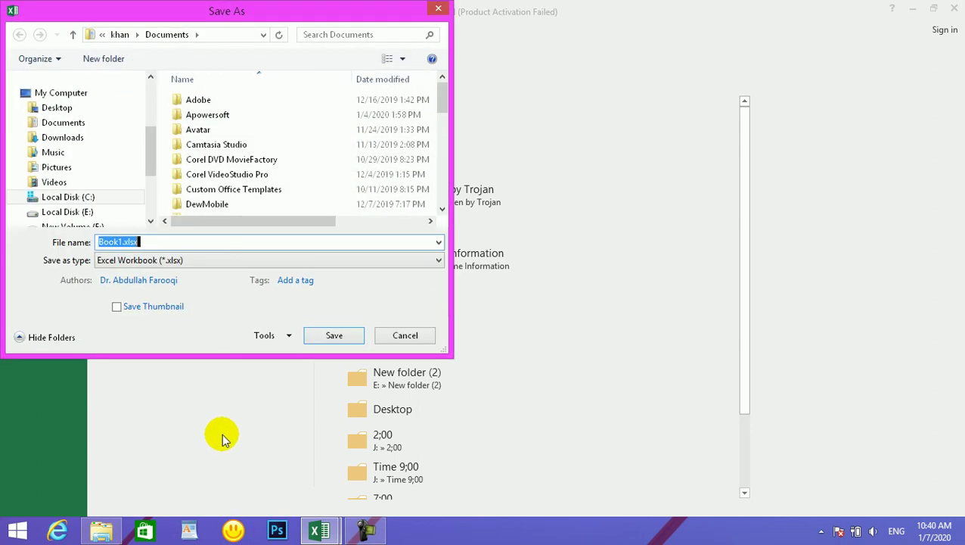
pyautogui.click(80, 107)
pyautogui.doubleClick(129, 240)
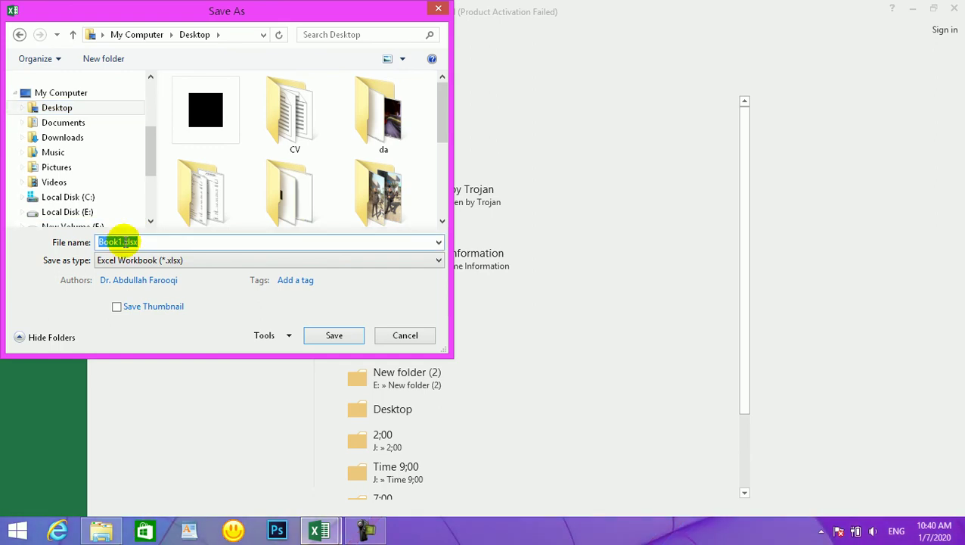
pyautogui.write('inv')
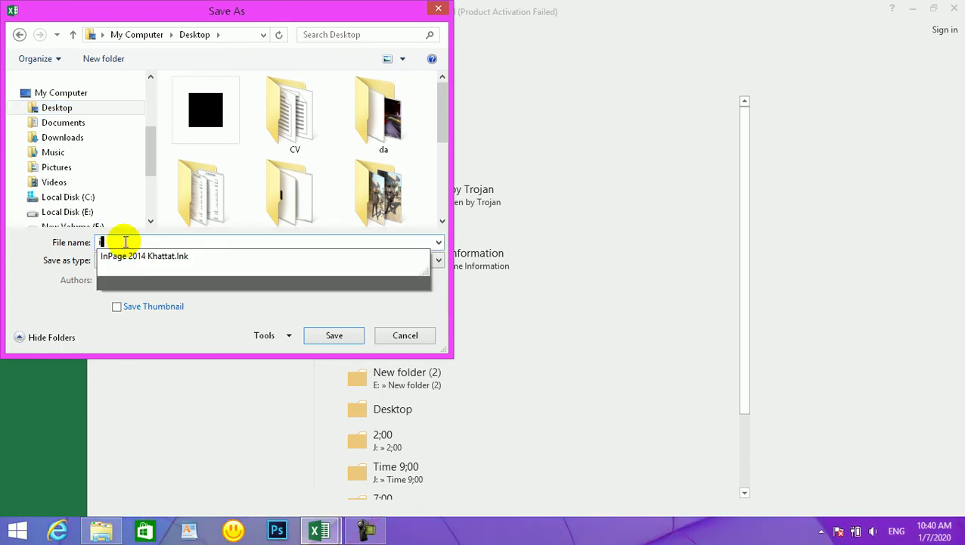
pyautogui.write('ento')
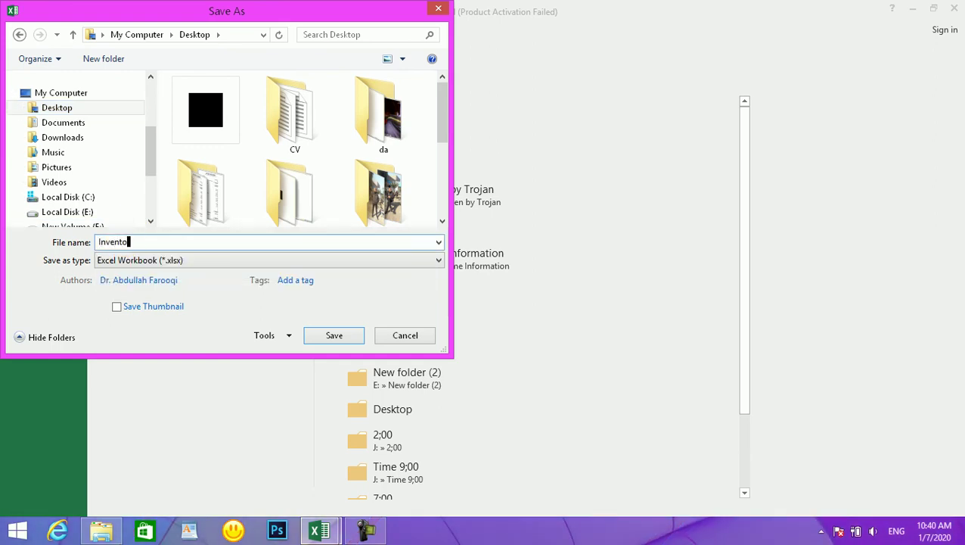
pyautogui.write('ry System')
pyautogui.click(321, 335)
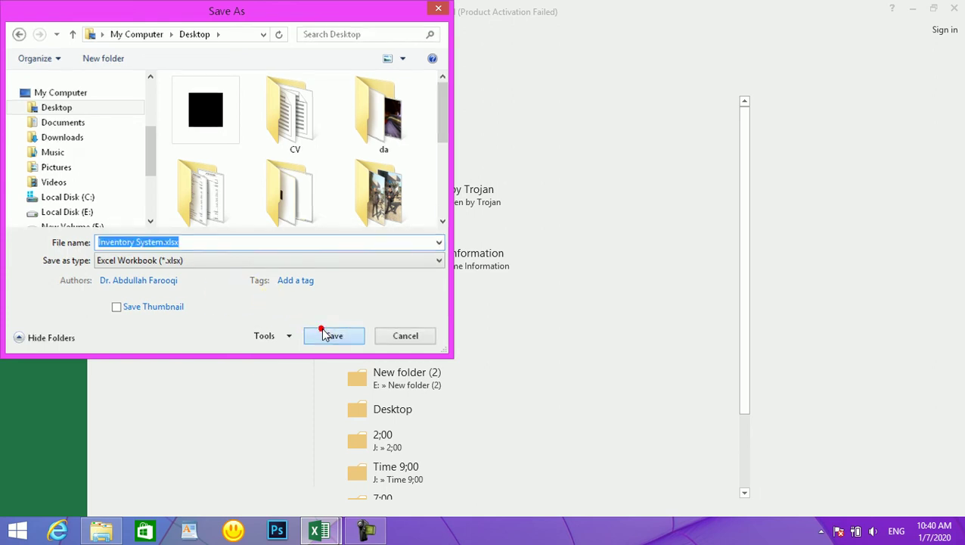
# Close the saved workbook and refresh the Windows desktop.
pyautogui.click(954, 8)
pyautogui.click(948, 15)
pyautogui.click(473, 293)
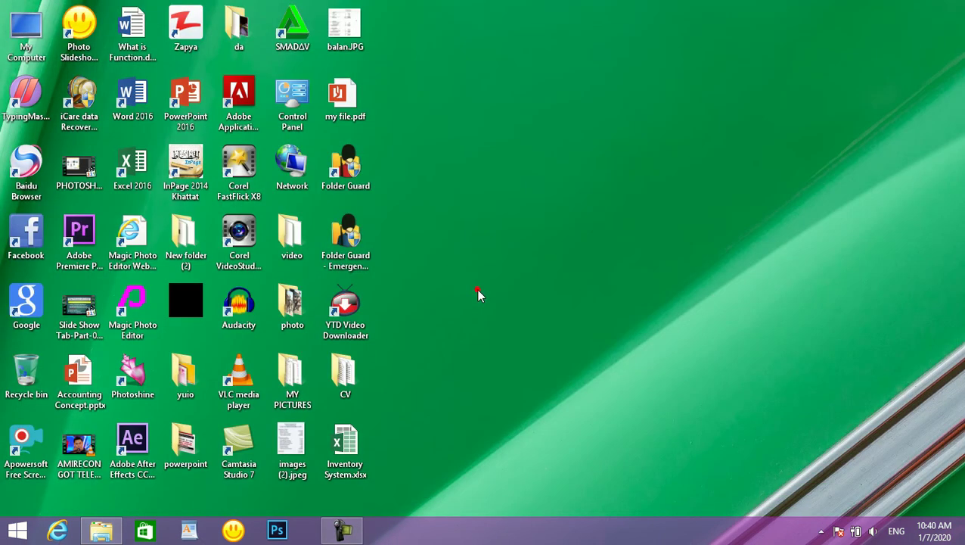
pyautogui.rightClick(547, 206)
pyautogui.click(587, 242)
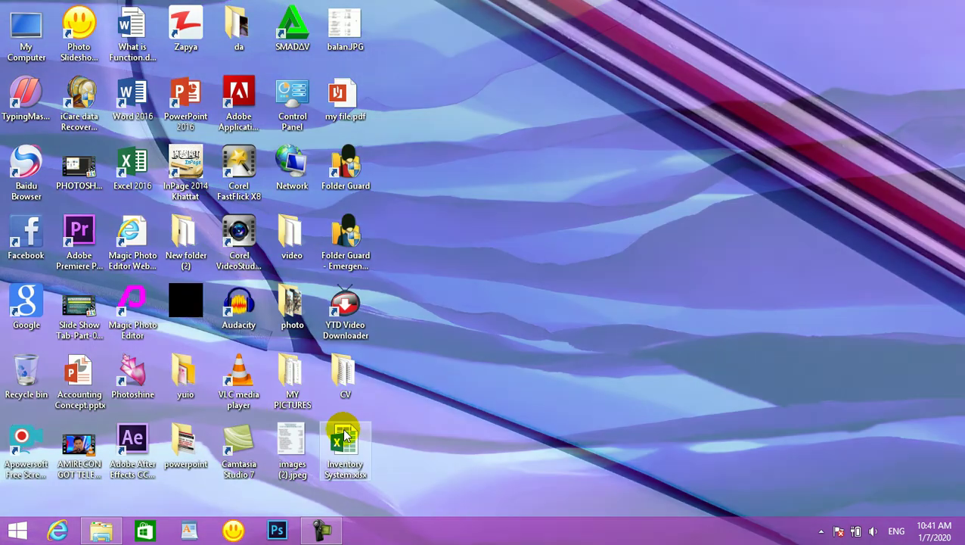
# Copy the Inventory System.xlsx file on the desktop and open the desktop's context menu.
pyautogui.rightClick(344, 429)
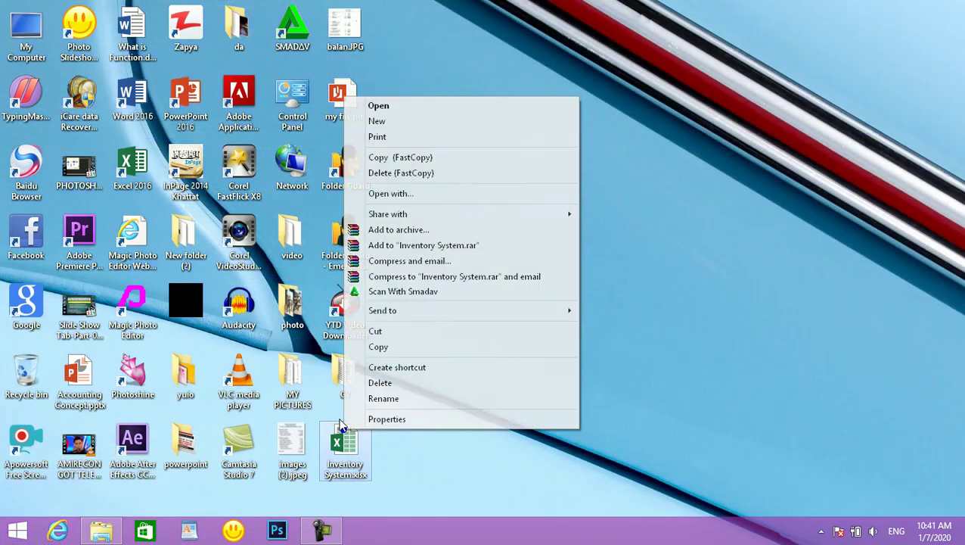
pyautogui.click(409, 346)
pyautogui.rightClick(475, 303)
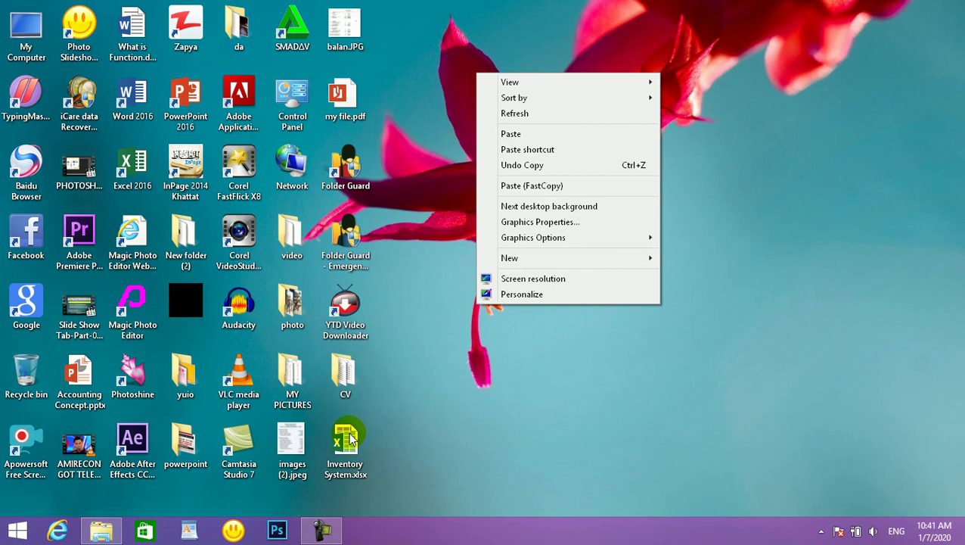
pyautogui.click(333, 530)
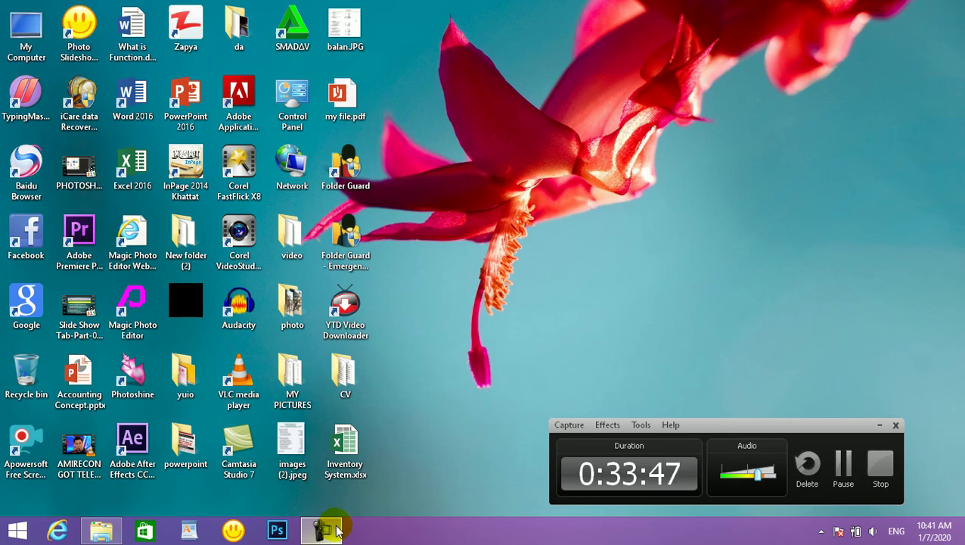